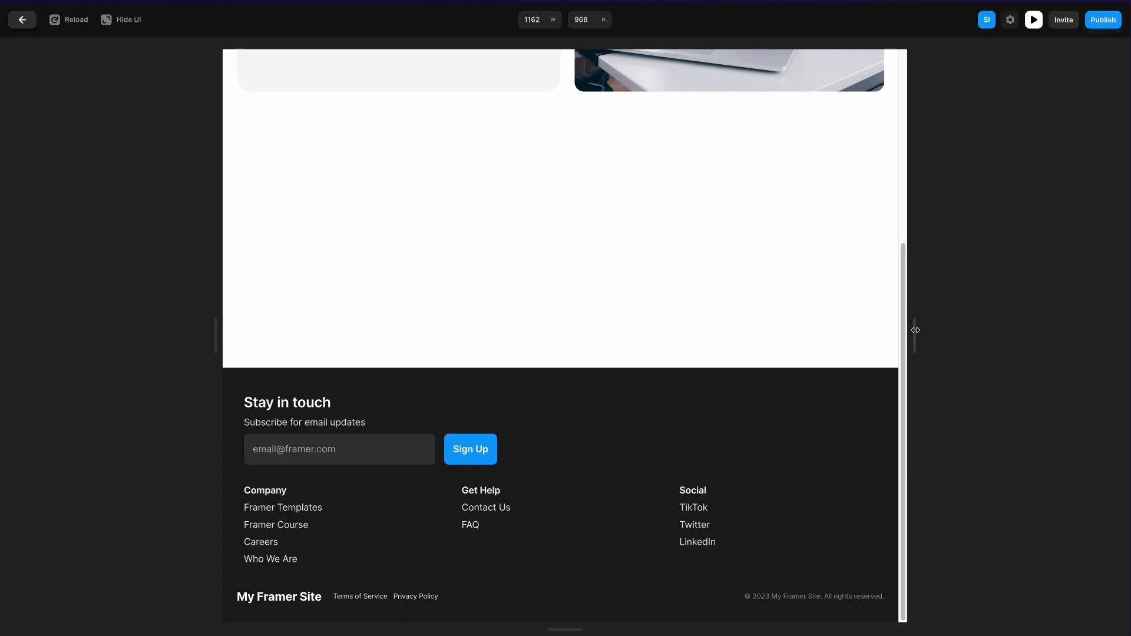
# Widen the site preview to 1408 × 968 so the footer switches to its wide layout
pyautogui.moveTo(913, 328); pyautogui.dragTo(987, 341)
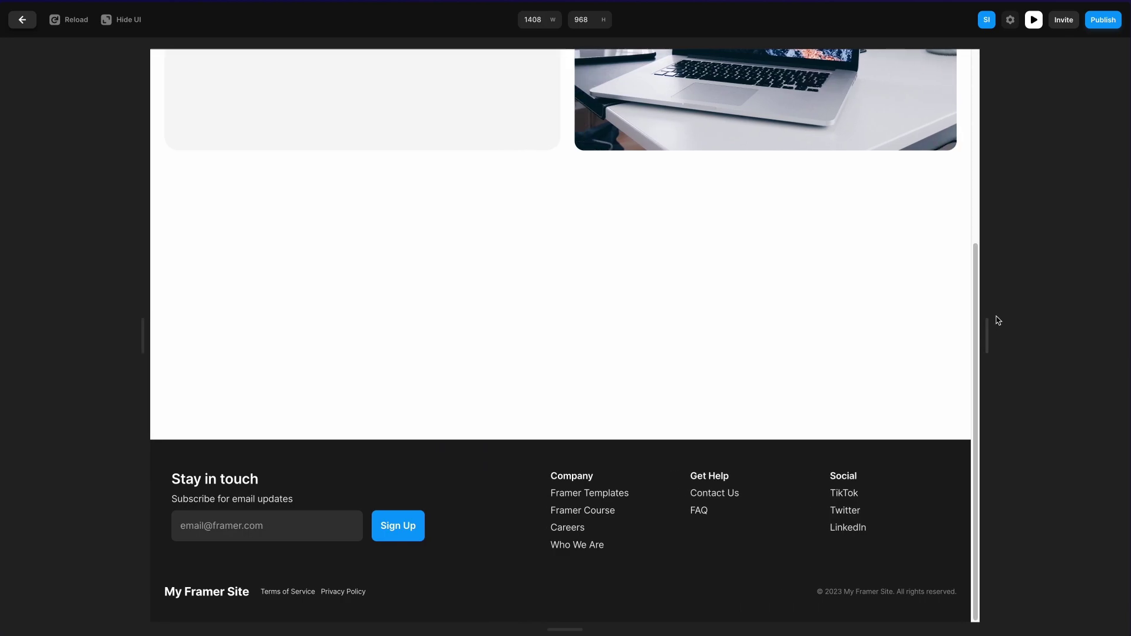
# Leave the preview and add a two-row vertical stack below the hero, 1200 × 392 at full width
pyautogui.press('Escape')
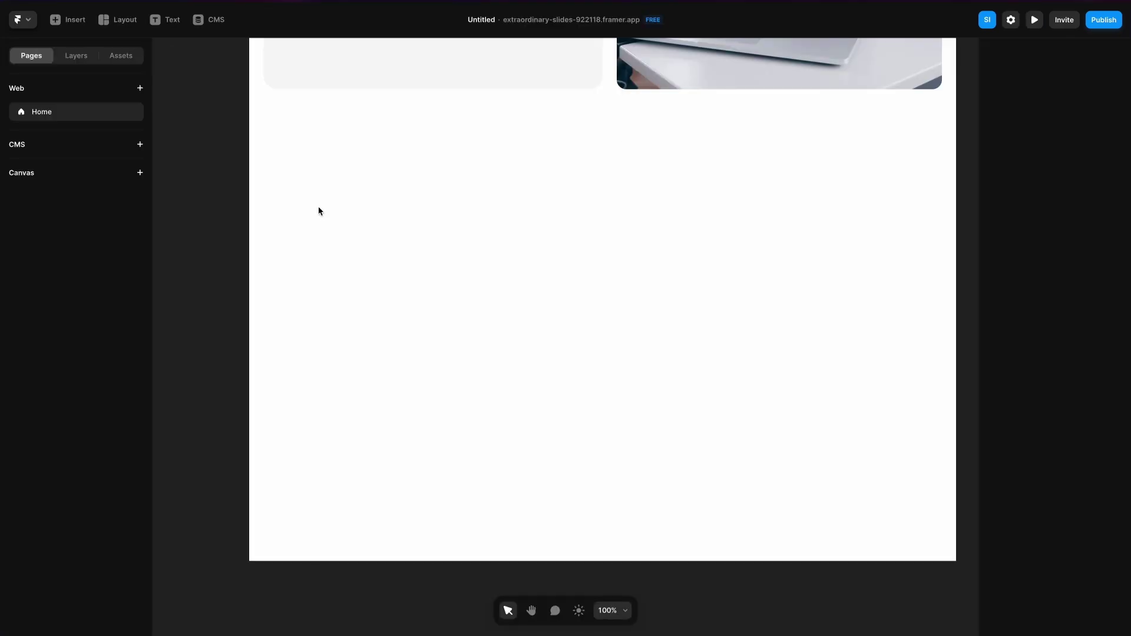
pyautogui.click(125, 22)
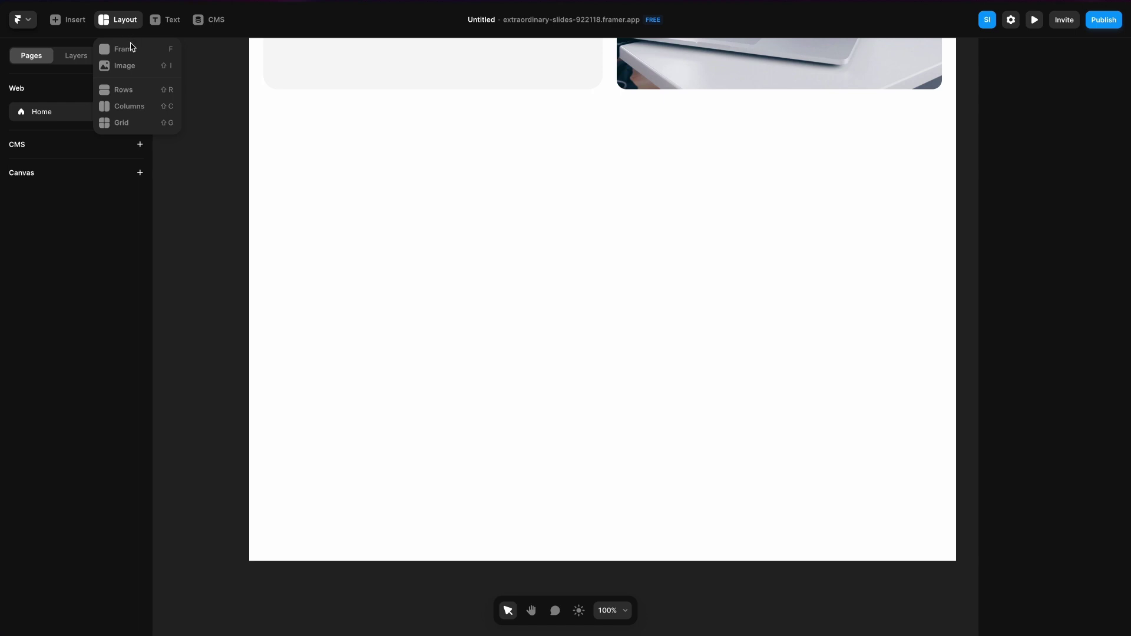
pyautogui.click(135, 89)
pyautogui.moveTo(268, 330); pyautogui.dragTo(1000, 570)
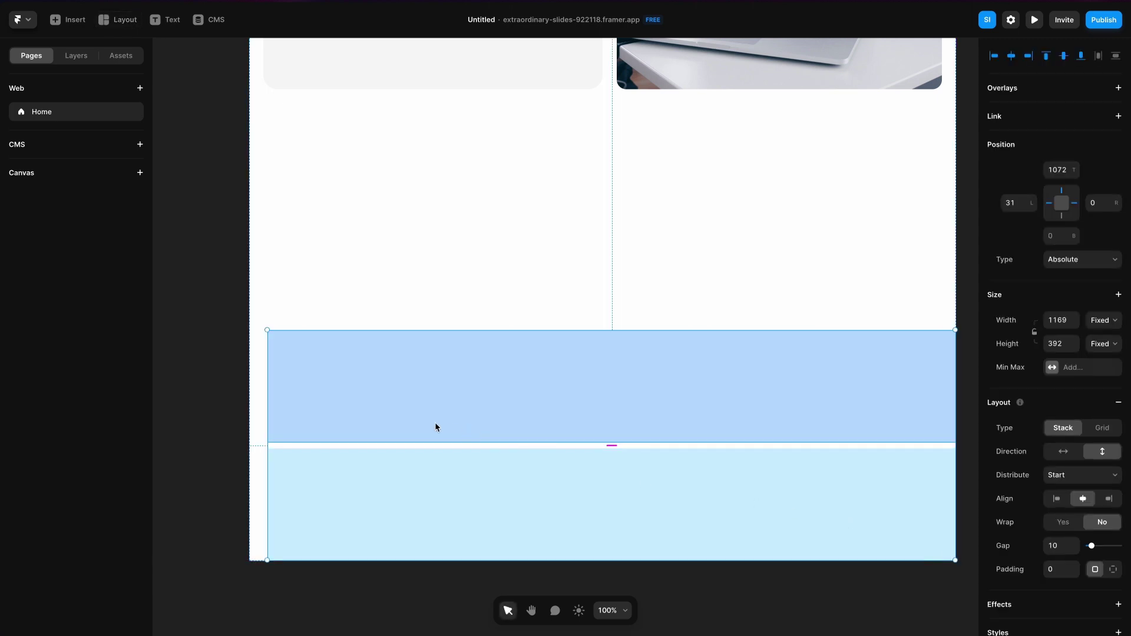
pyautogui.moveTo(265, 394); pyautogui.dragTo(248, 394)
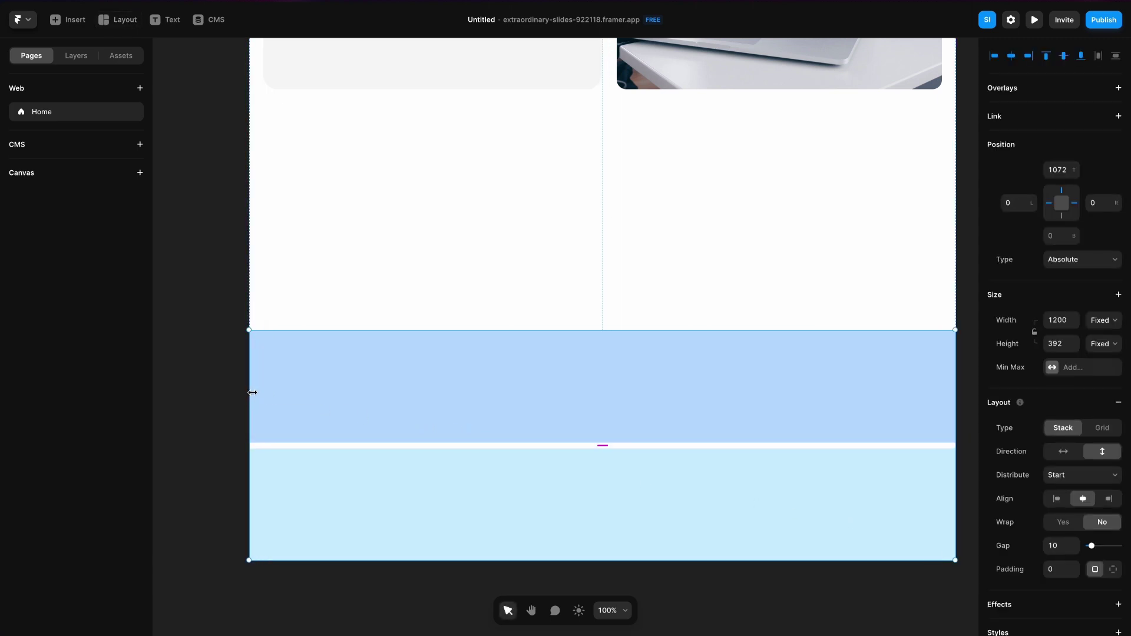
pyautogui.click(845, 85)
pyautogui.press('Escape')
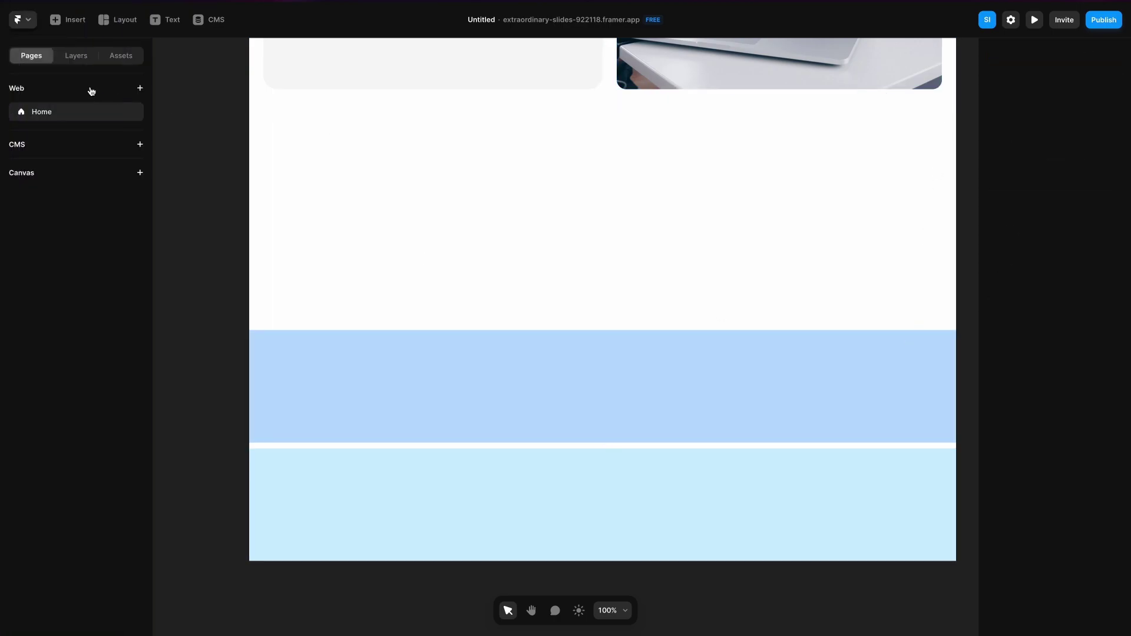
# Rename the new Rows stack under Desktop to 'Footer' in the Layers panel
pyautogui.click(76, 57)
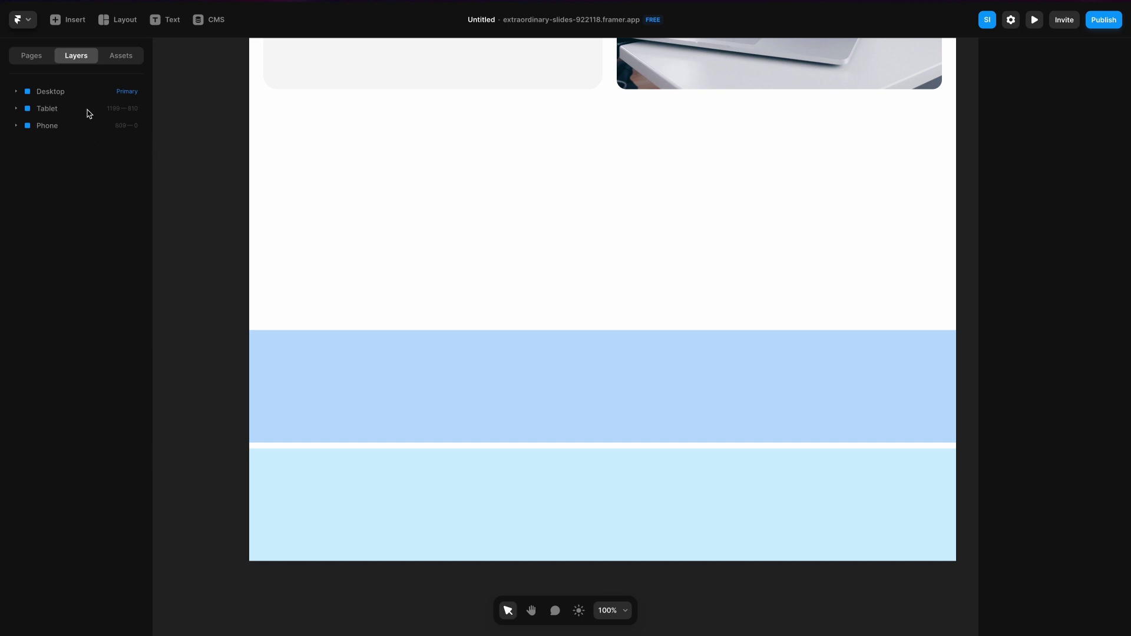
pyautogui.click(24, 92)
pyautogui.click(56, 112)
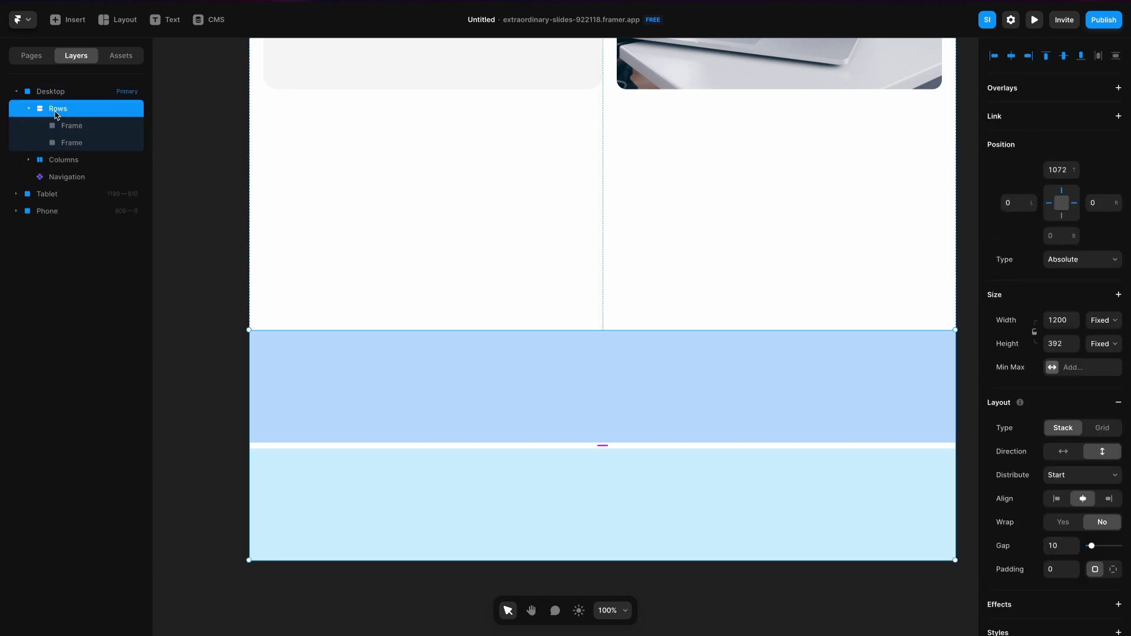
pyautogui.doubleClick(63, 109)
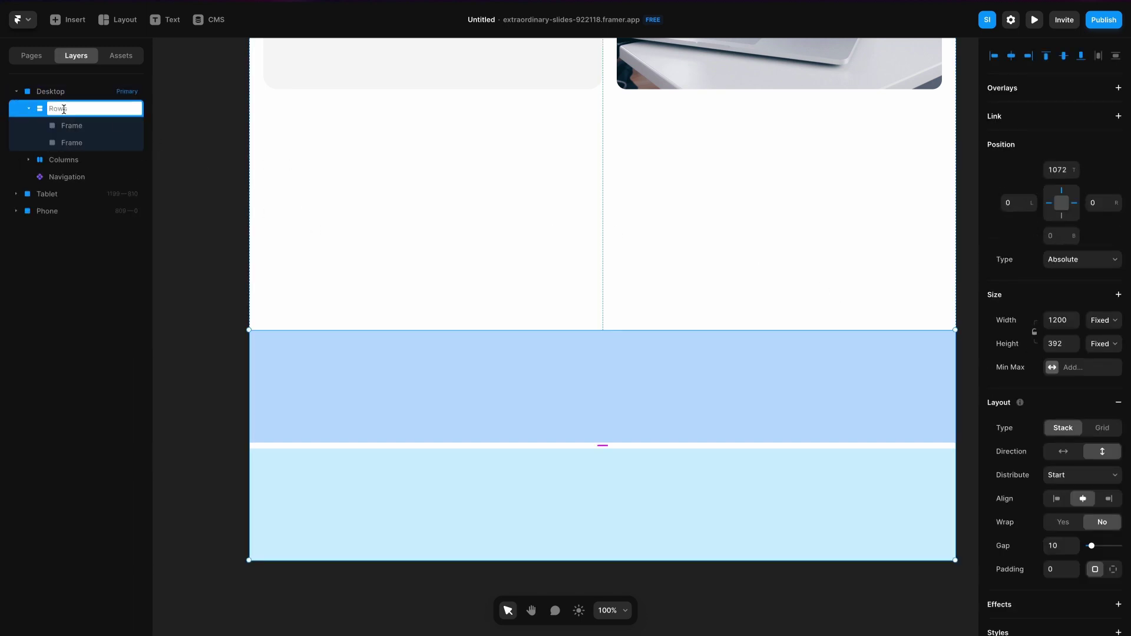
pyautogui.write('Footer')
pyautogui.press('Return')
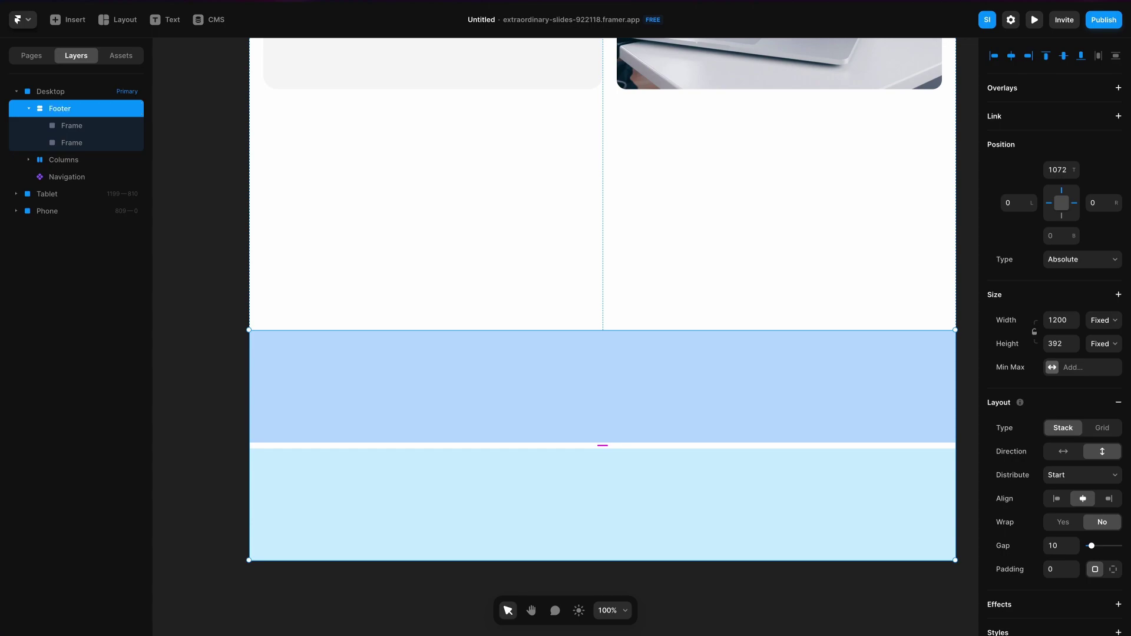
# Give the Footer 24 px padding and a 12 px gap between its frames
pyautogui.click(1061, 571)
pyautogui.write('24')
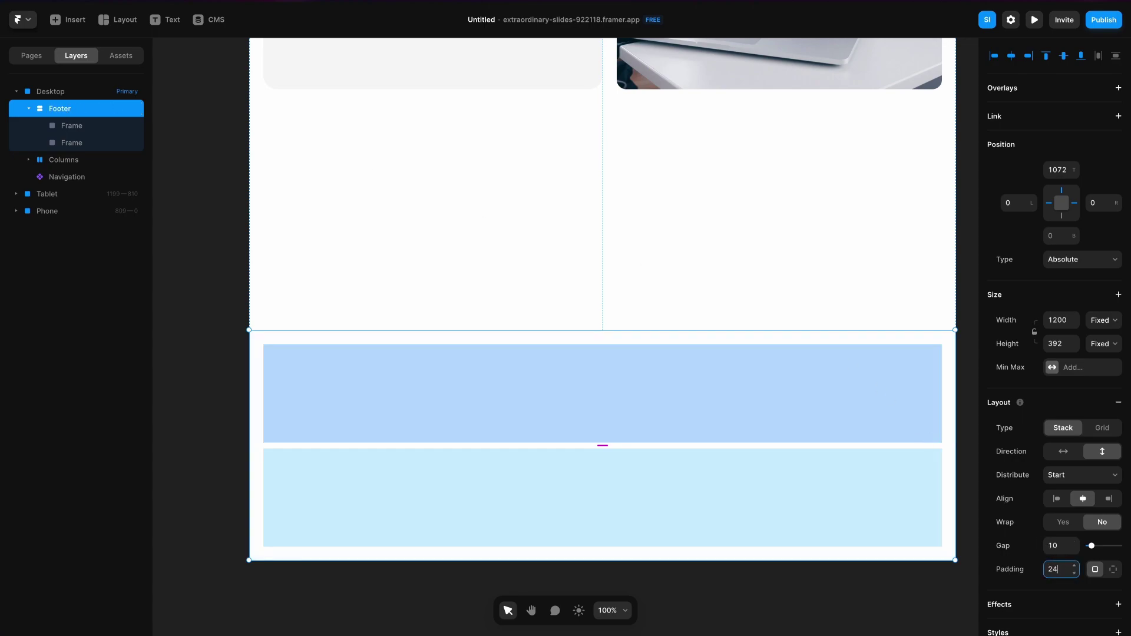
pyautogui.click(1056, 547)
pyautogui.write('12')
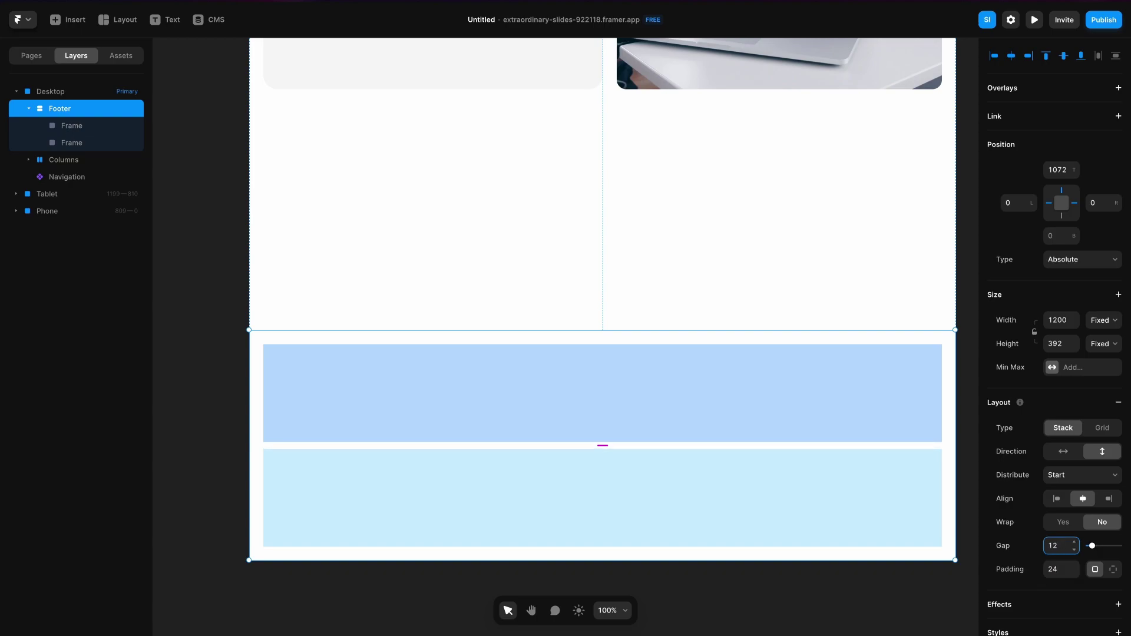
pyautogui.click(93, 128)
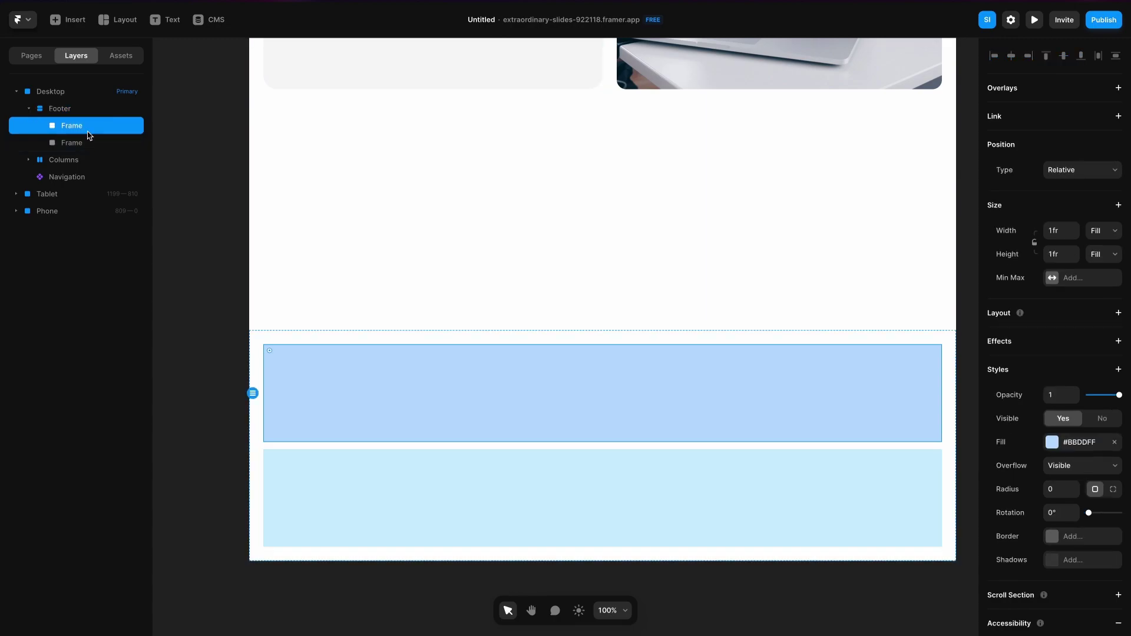
# Wrap both footer frames in horizontal stacks and delete the placeholder frames inside them
pyautogui.rightClick(90, 131)
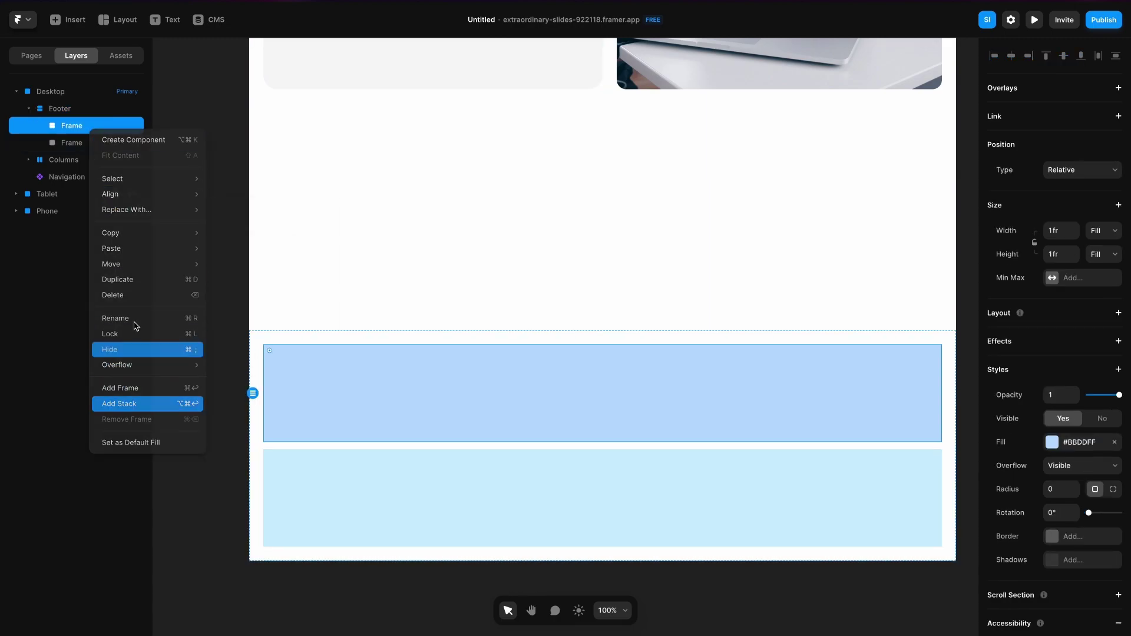
pyautogui.click(142, 404)
pyautogui.rightClick(77, 159)
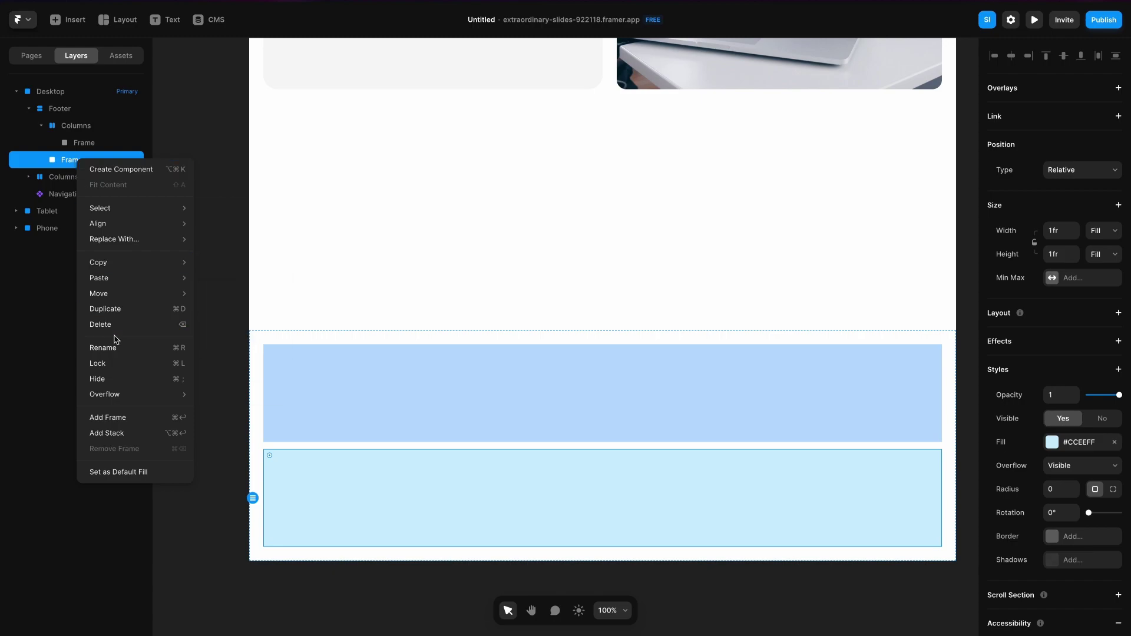
pyautogui.click(101, 433)
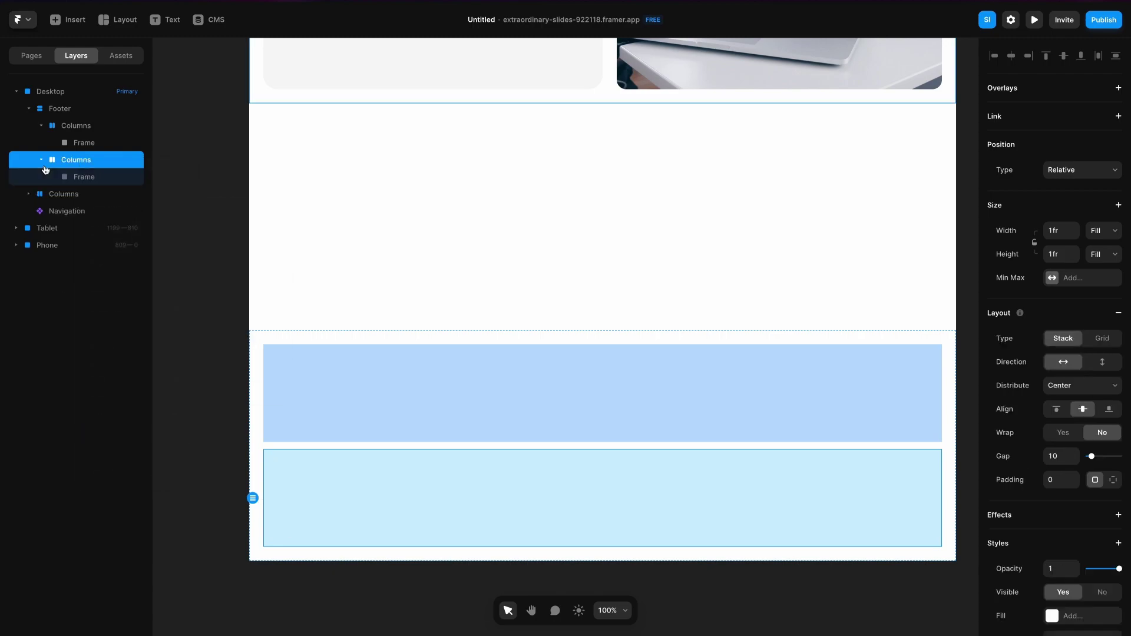
pyautogui.click(84, 176)
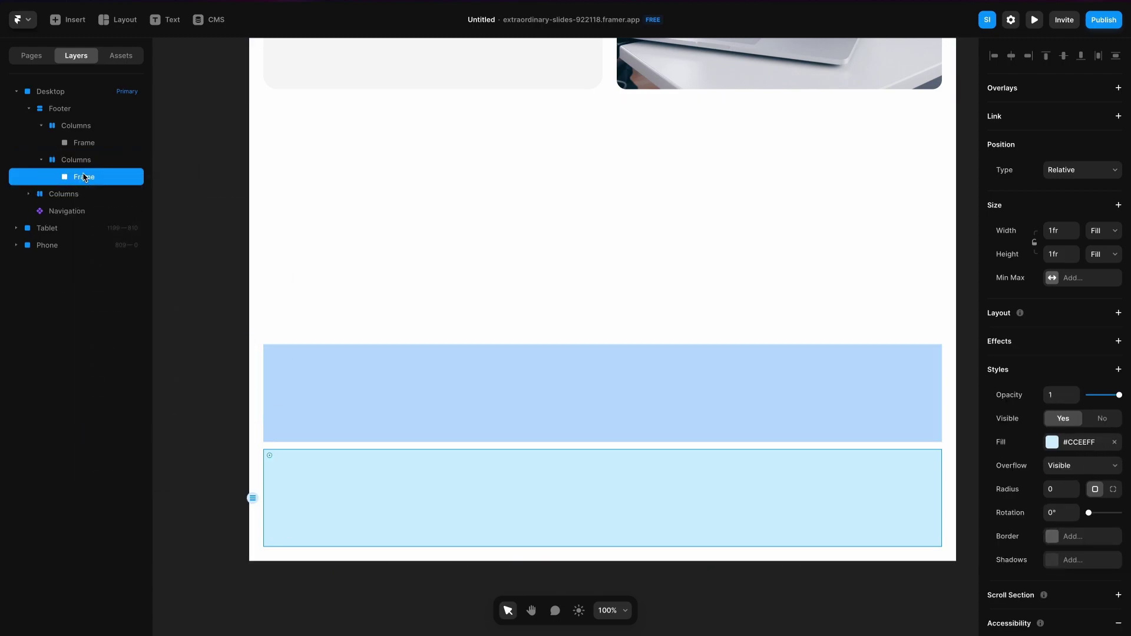
pyautogui.press('Delete')
pyautogui.click(85, 143)
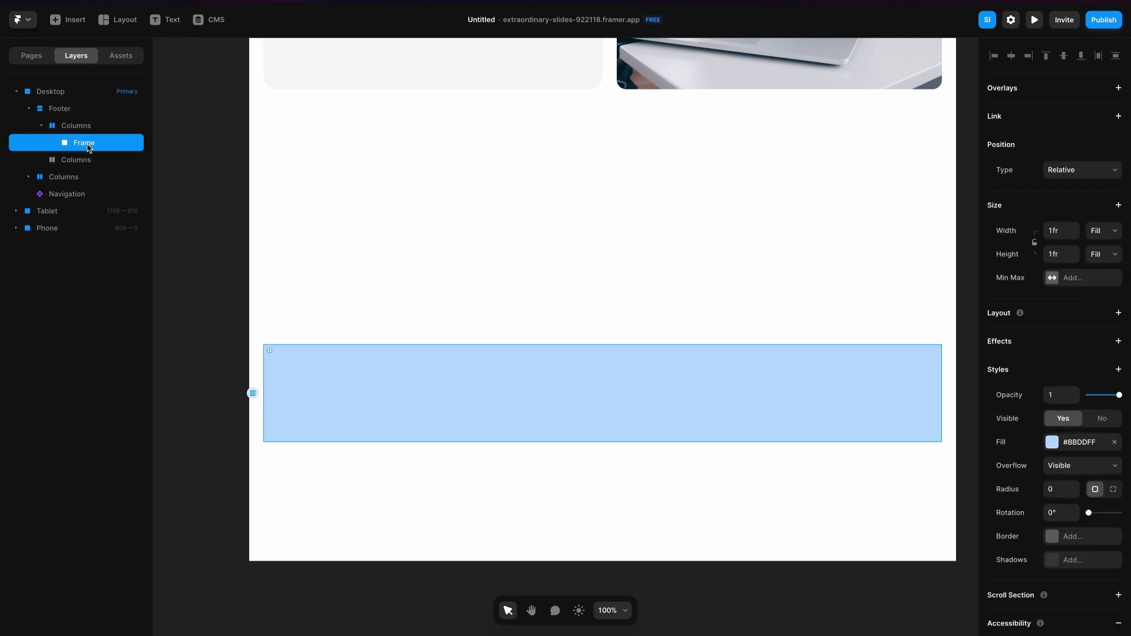
pyautogui.press('Delete')
# Rename the upper Columns stack 'Top' and the lower one 'Bottom'
pyautogui.click(409, 477)
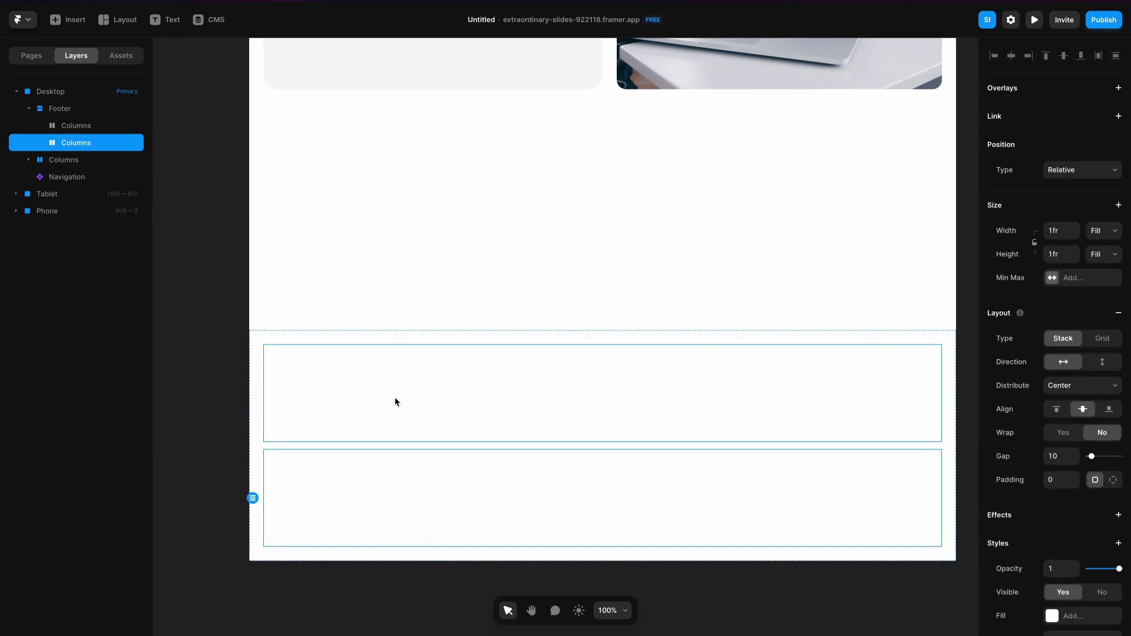
pyautogui.click(395, 398)
pyautogui.hotkey('ctrl', 'r')
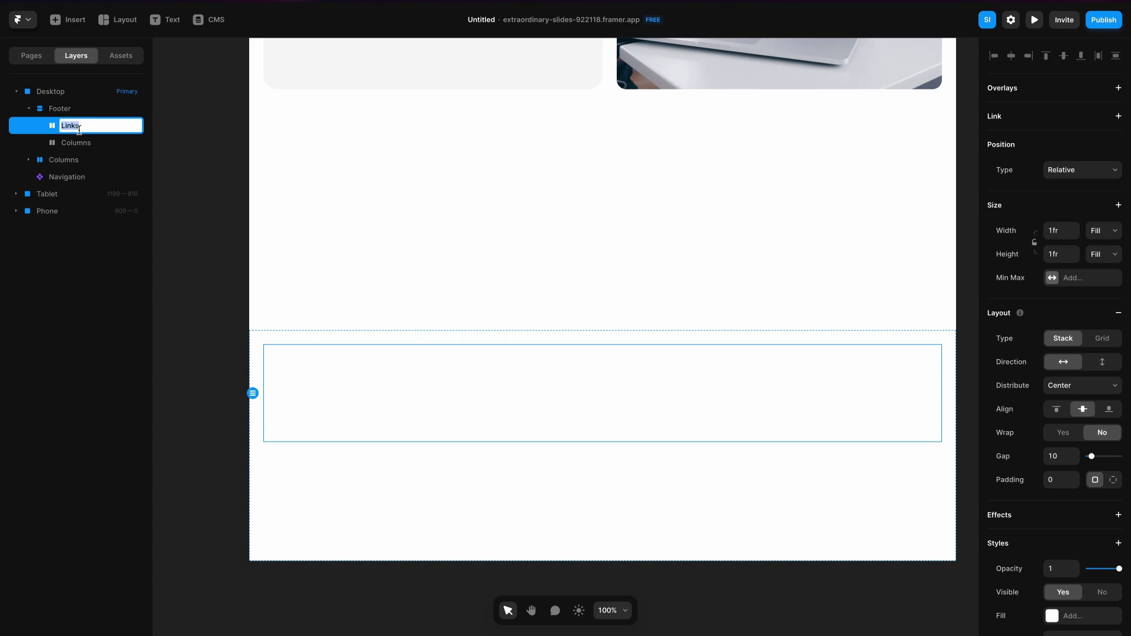
pyautogui.write('Top')
pyautogui.doubleClick(83, 145)
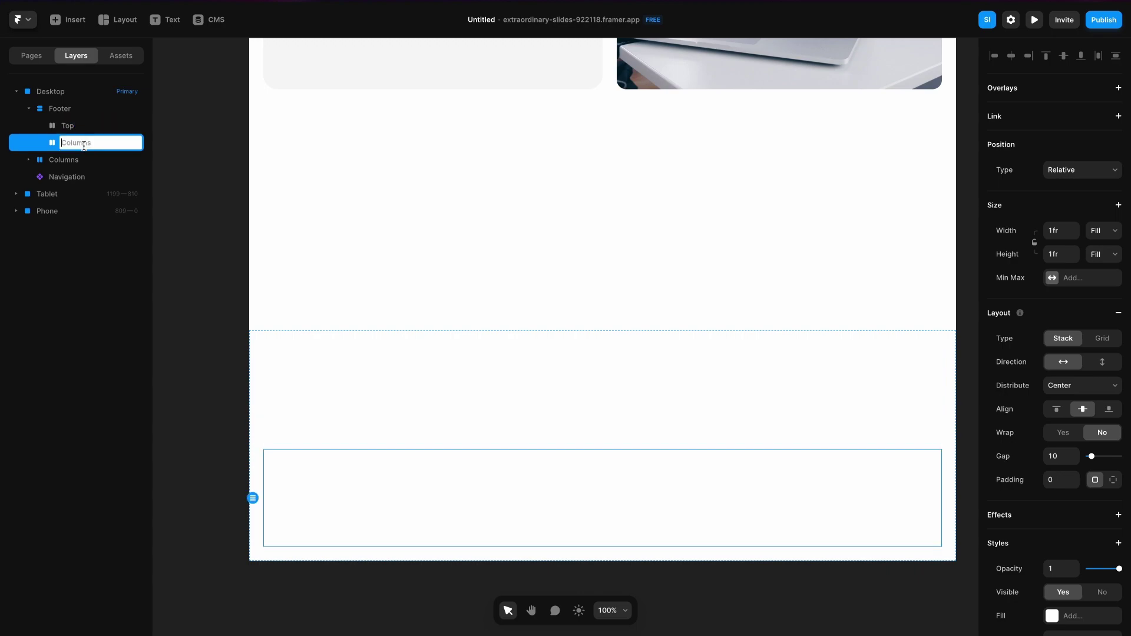
pyautogui.write('Bottom')
pyautogui.press('Return')
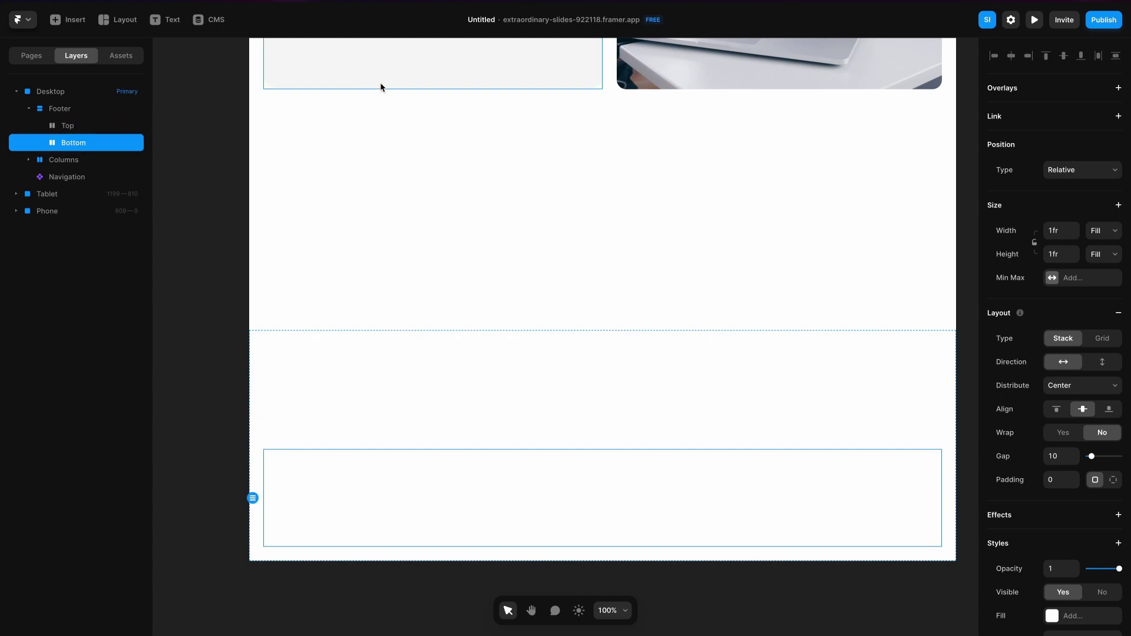
# Fill the Footer stack's background with dark grey #1C1C1C
pyautogui.click(422, 335)
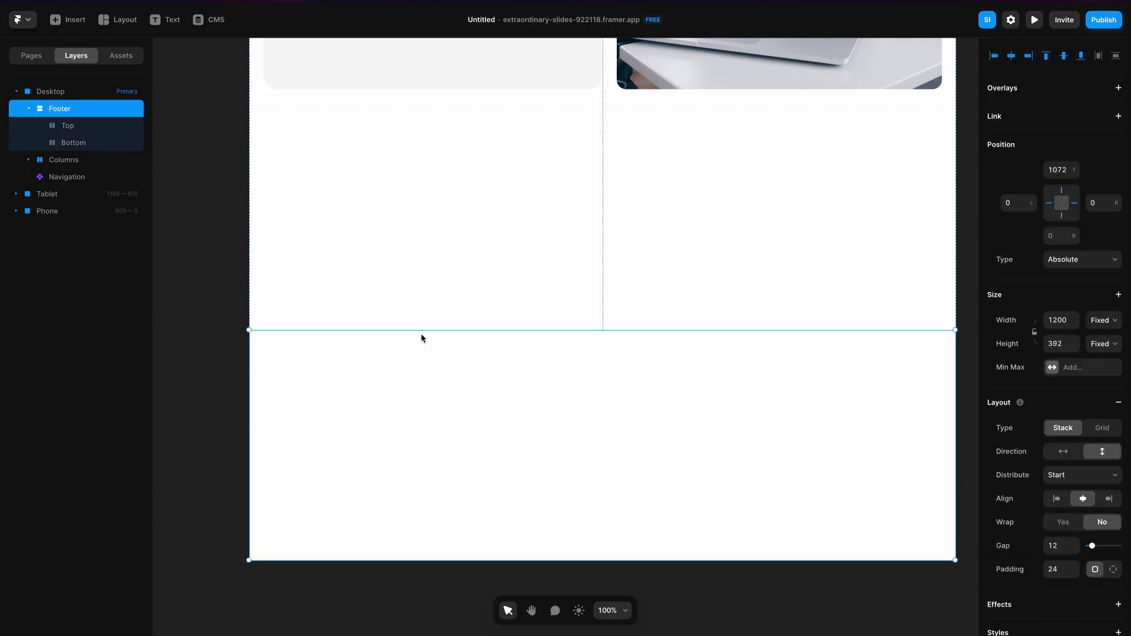
pyautogui.click(1102, 451)
pyautogui.scroll(8, 758, 259)
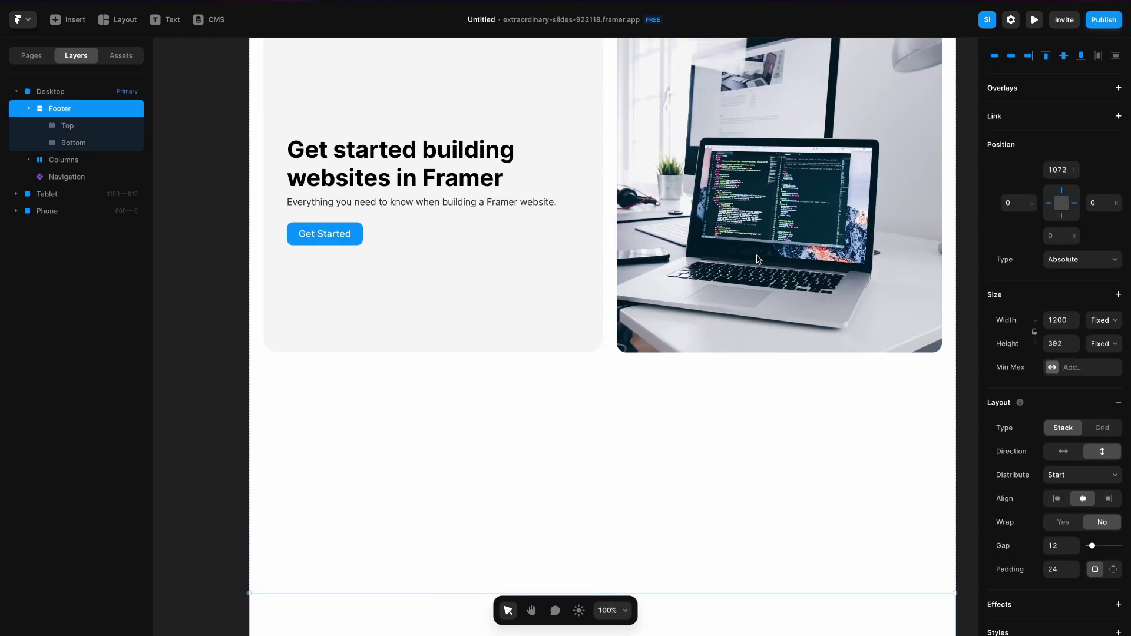
pyautogui.scroll(-7, 647, 199)
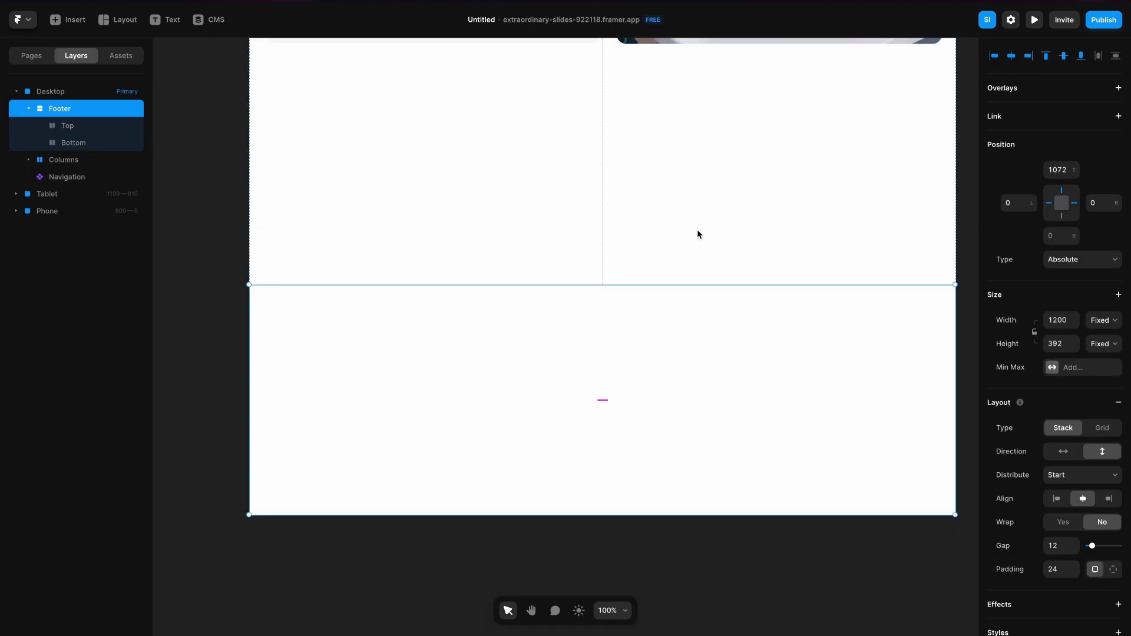
pyautogui.scroll(-1, 1046, 510)
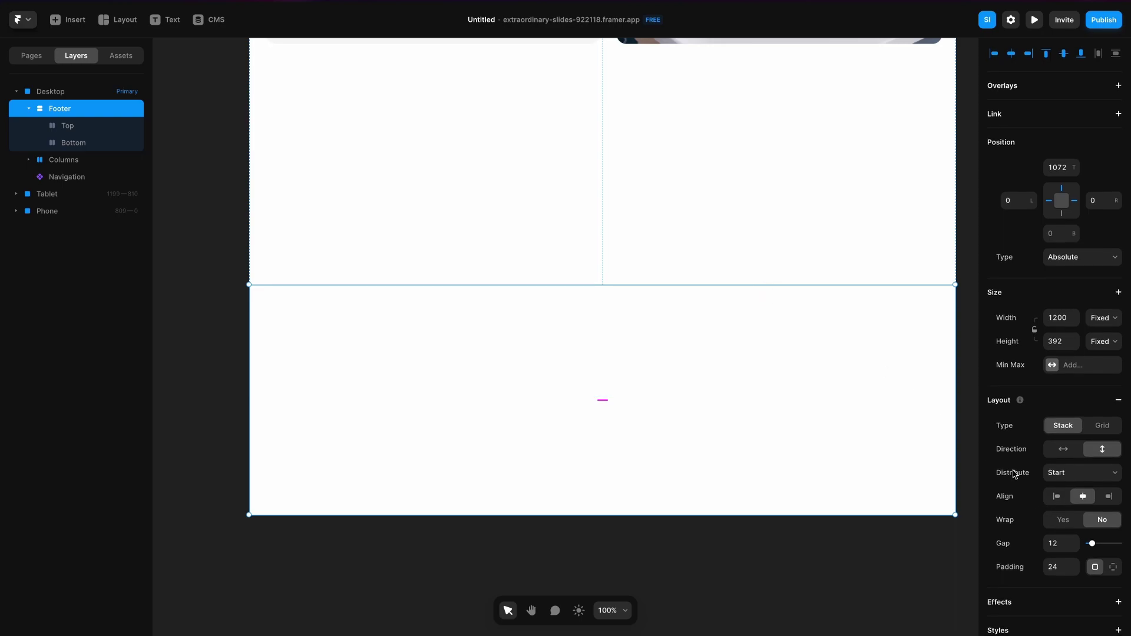
pyautogui.scroll(-5, 1058, 506)
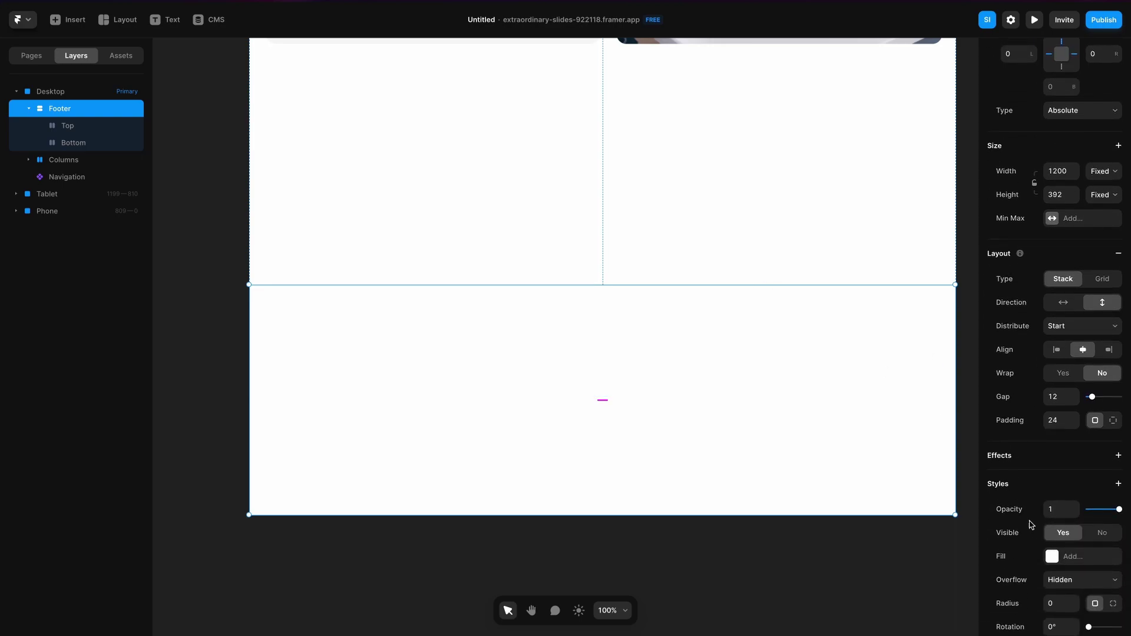
pyautogui.click(1036, 554)
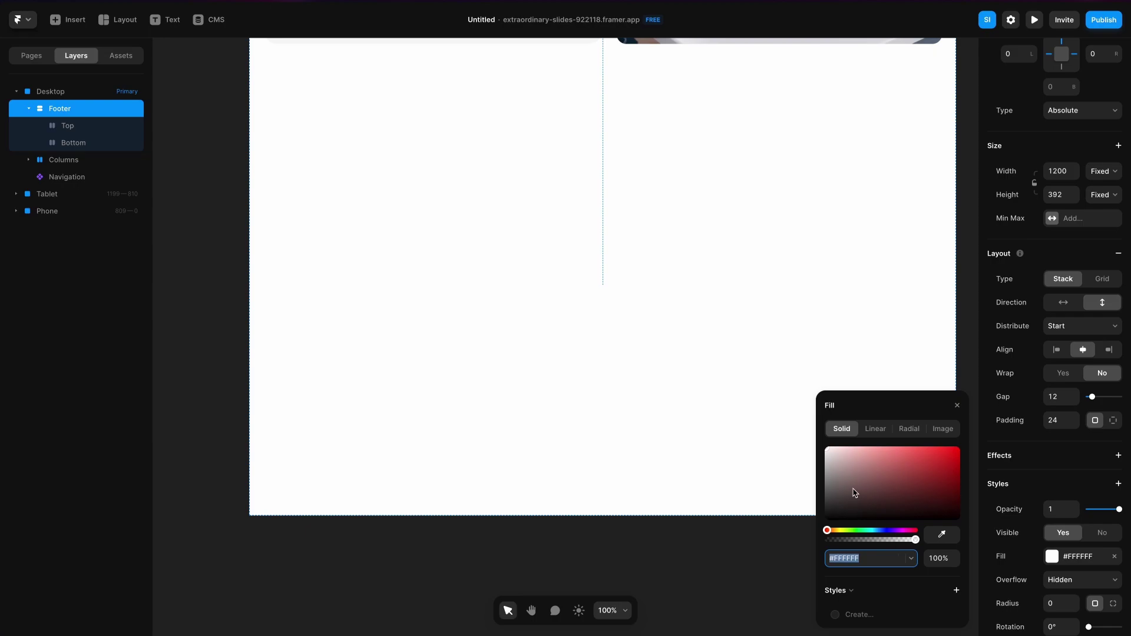
pyautogui.moveTo(854, 492); pyautogui.dragTo(816, 516)
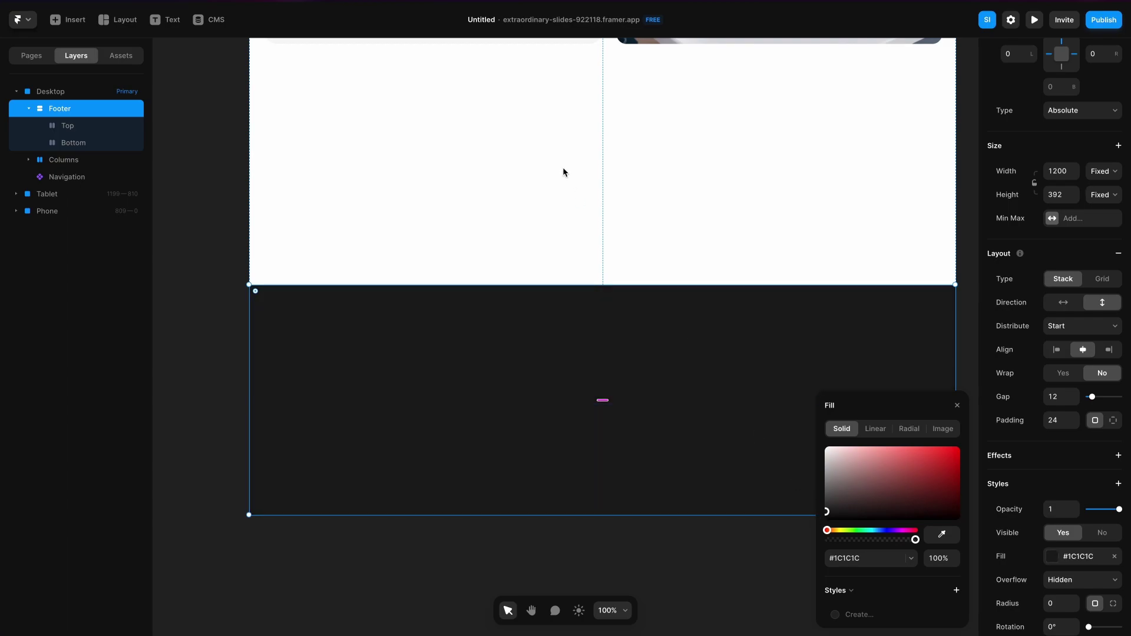
pyautogui.press('Escape')
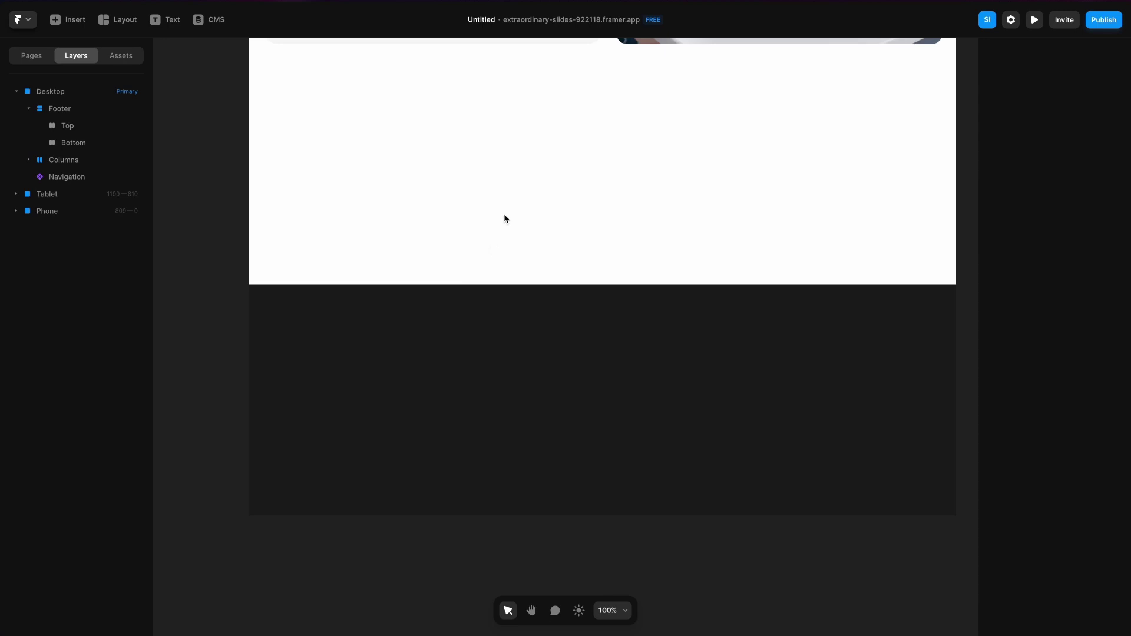
# Insert a Columns stack inside Top, set to Fill width and Fill height
pyautogui.click(62, 125)
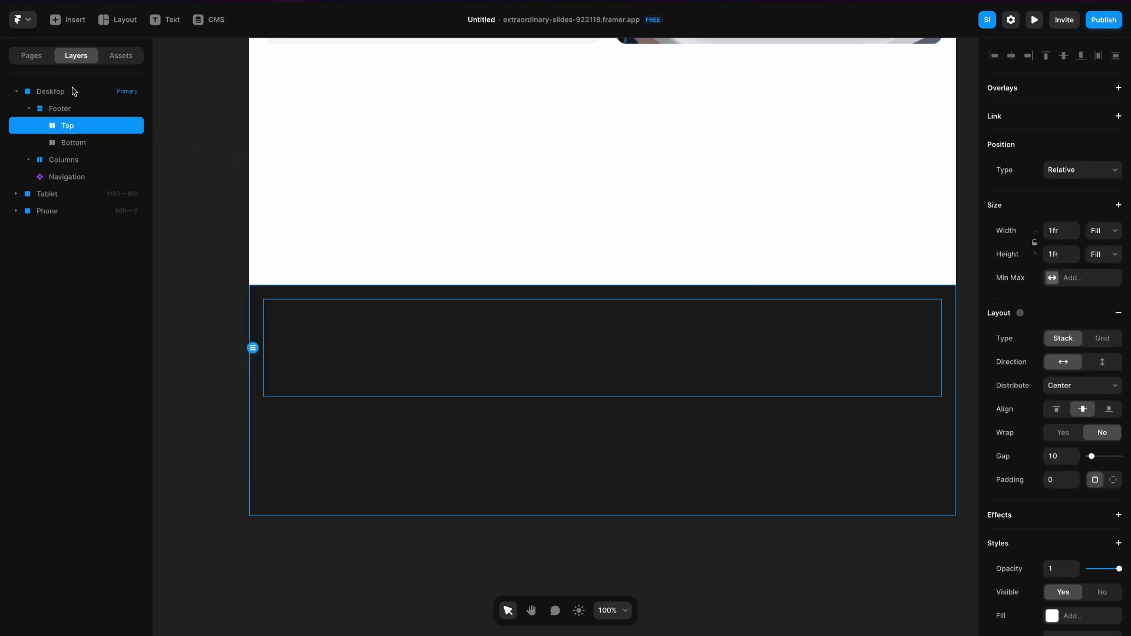
pyautogui.click(106, 22)
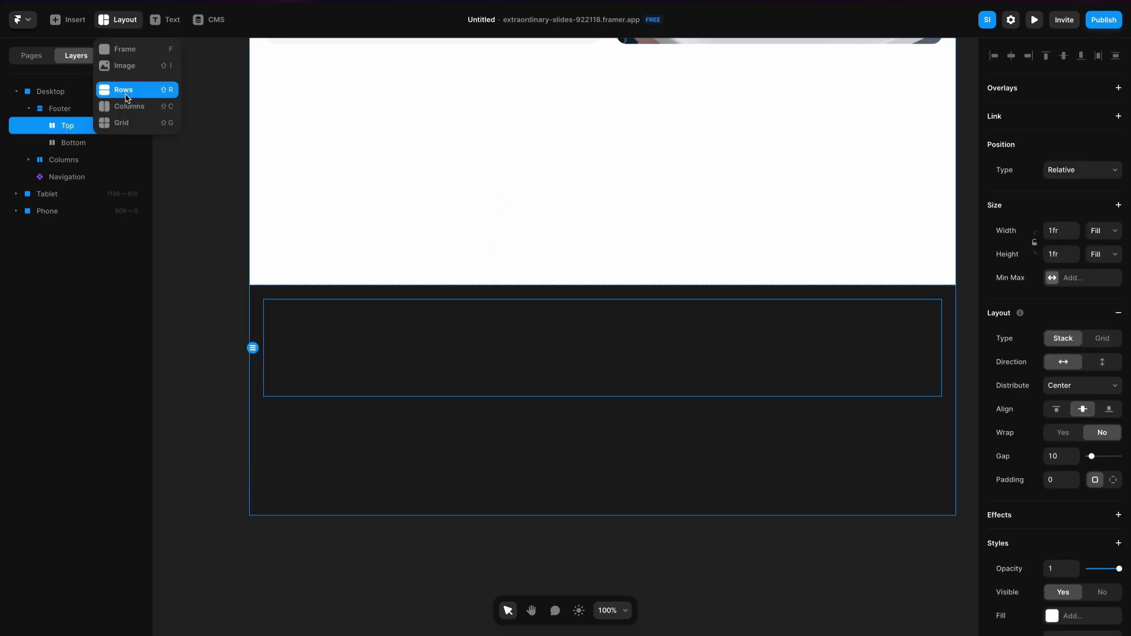
pyautogui.click(373, 324)
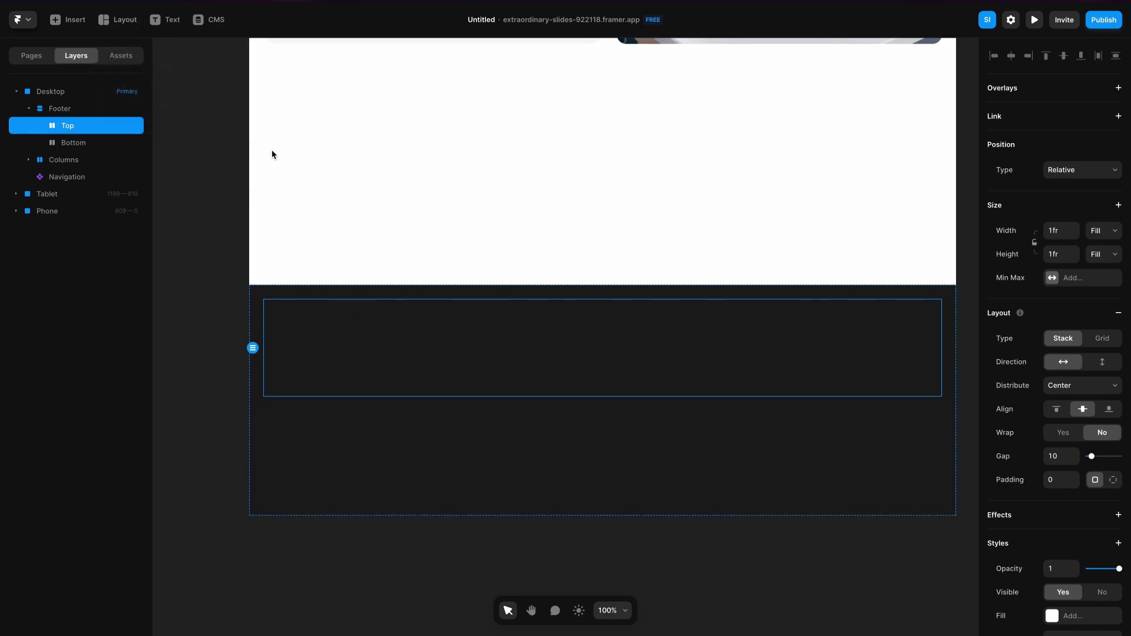
pyautogui.click(339, 308)
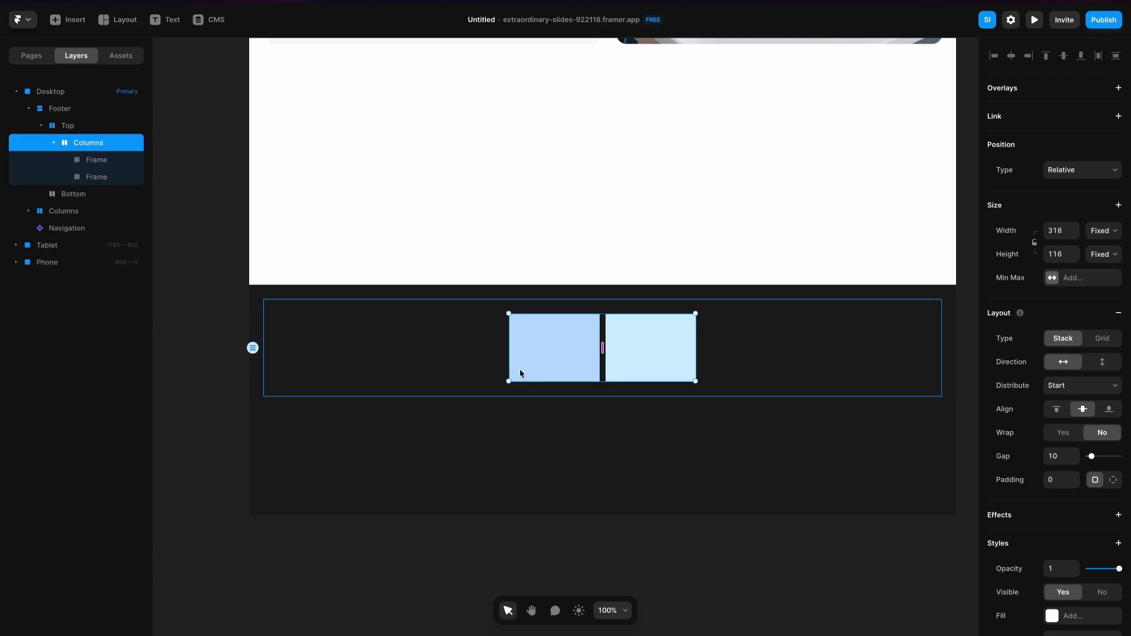
pyautogui.click(1102, 233)
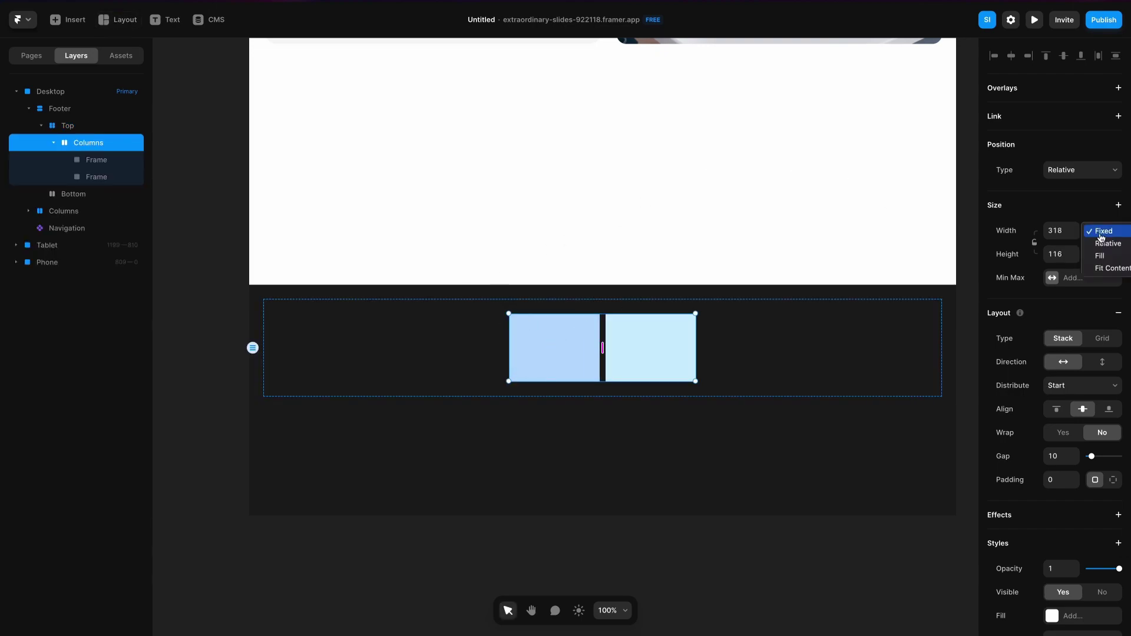
pyautogui.click(1099, 256)
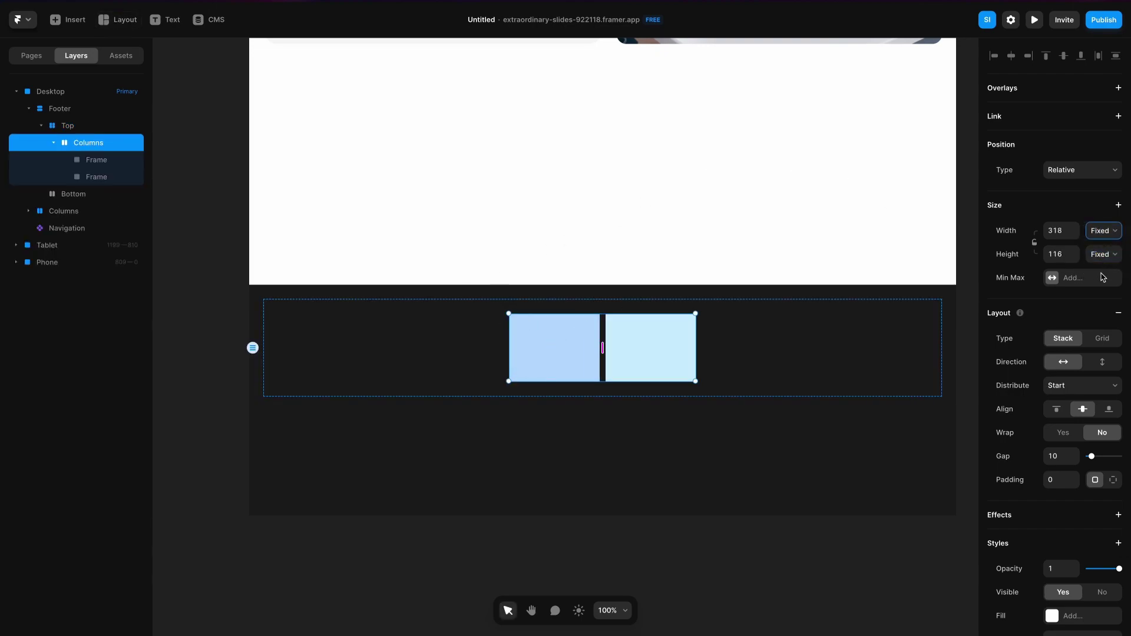
pyautogui.click(1103, 257)
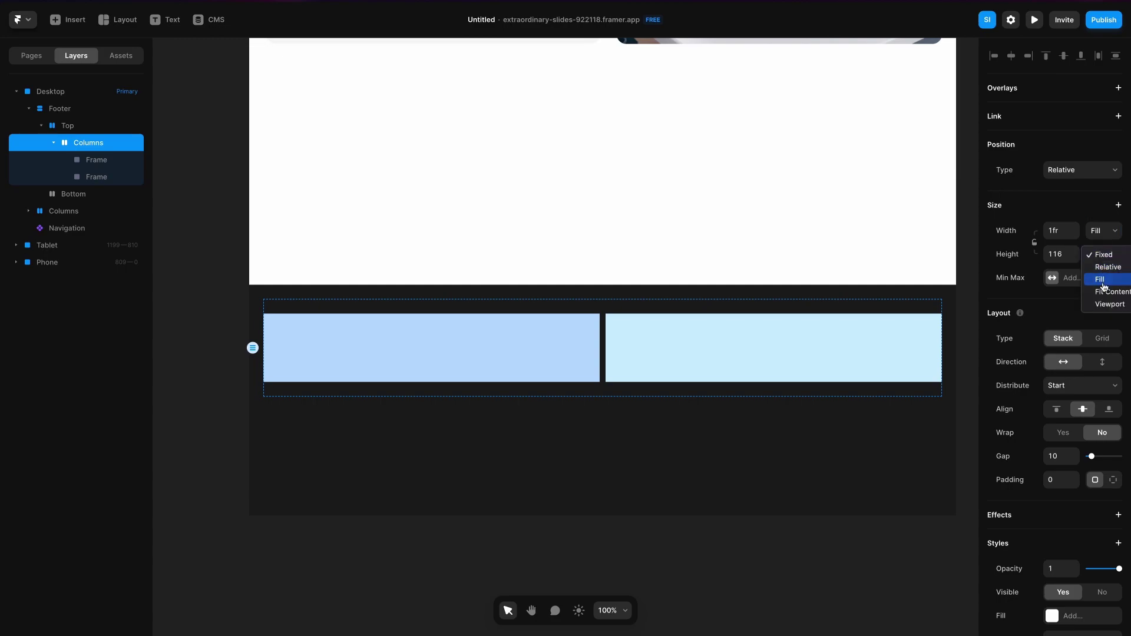
pyautogui.click(1103, 285)
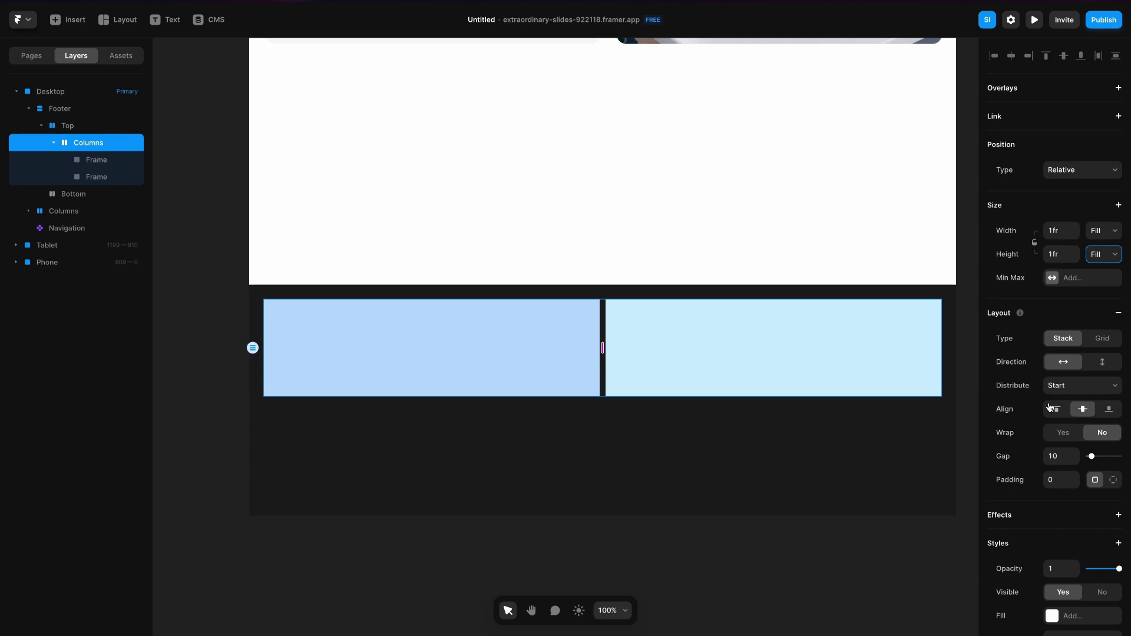
# Duplicate the column frames to make four and reorder them
pyautogui.press('Return')
pyautogui.press('super+d')
pyautogui.click(789, 356)
pyautogui.press('super+d')
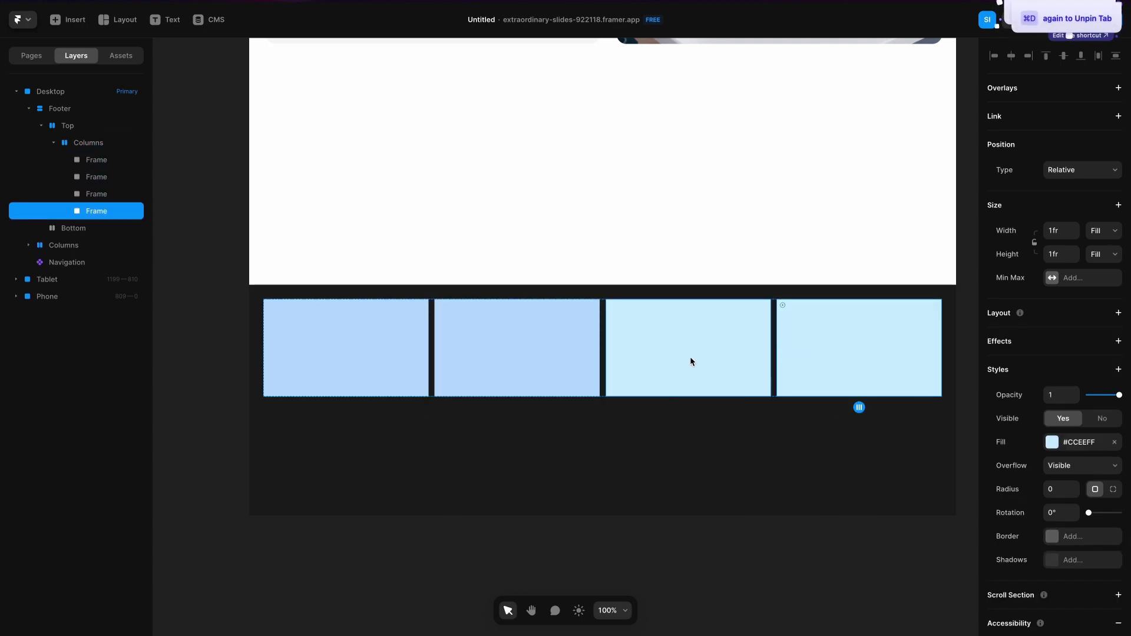
pyautogui.moveTo(808, 356); pyautogui.dragTo(436, 354)
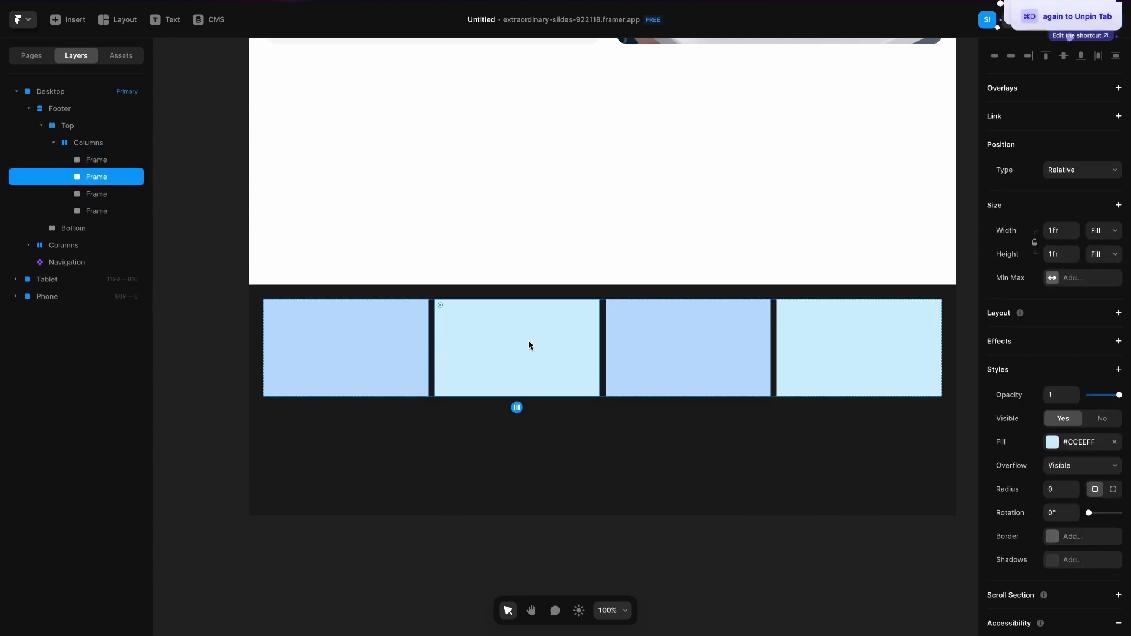
pyautogui.press('Escape')
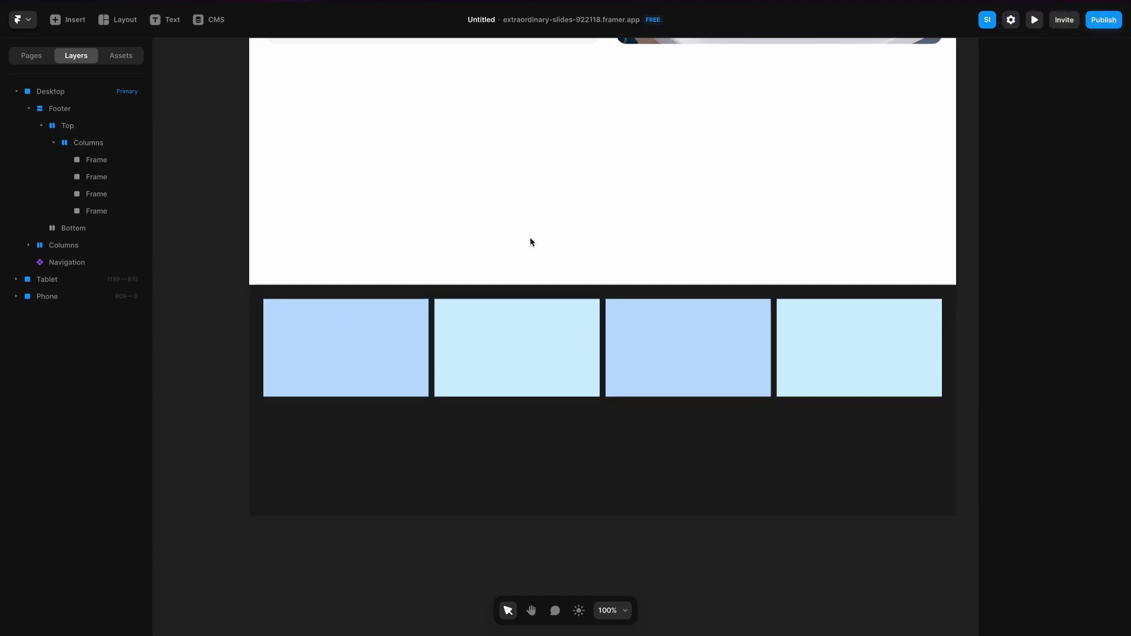
# Set the first column frame's width to 3fr
pyautogui.click(421, 328)
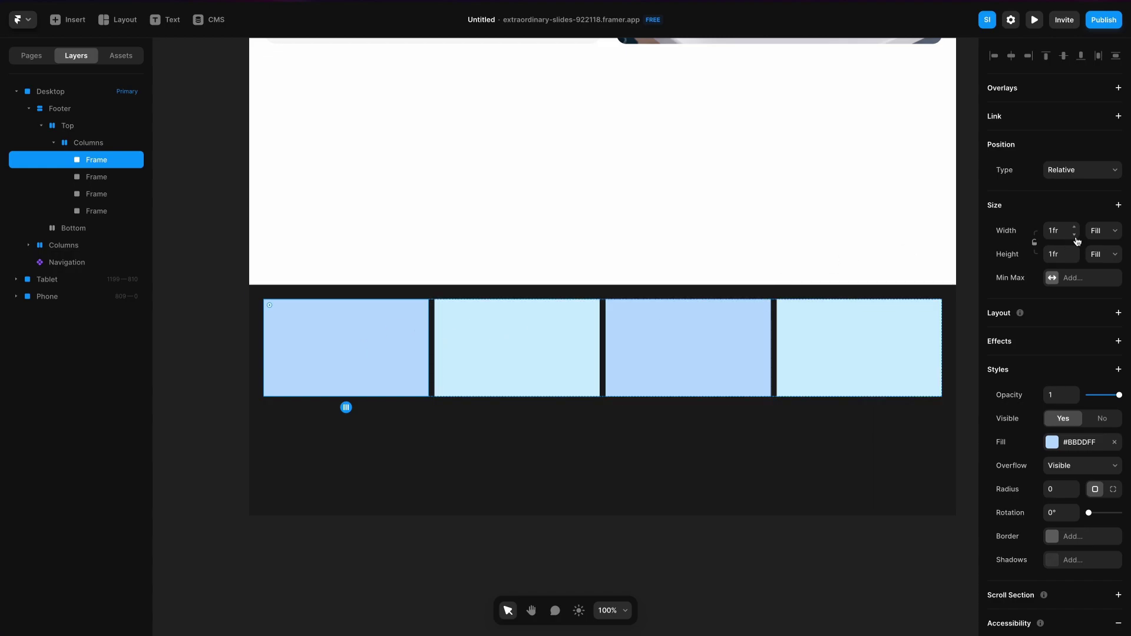
pyautogui.click(1060, 229)
pyautogui.write('3fr')
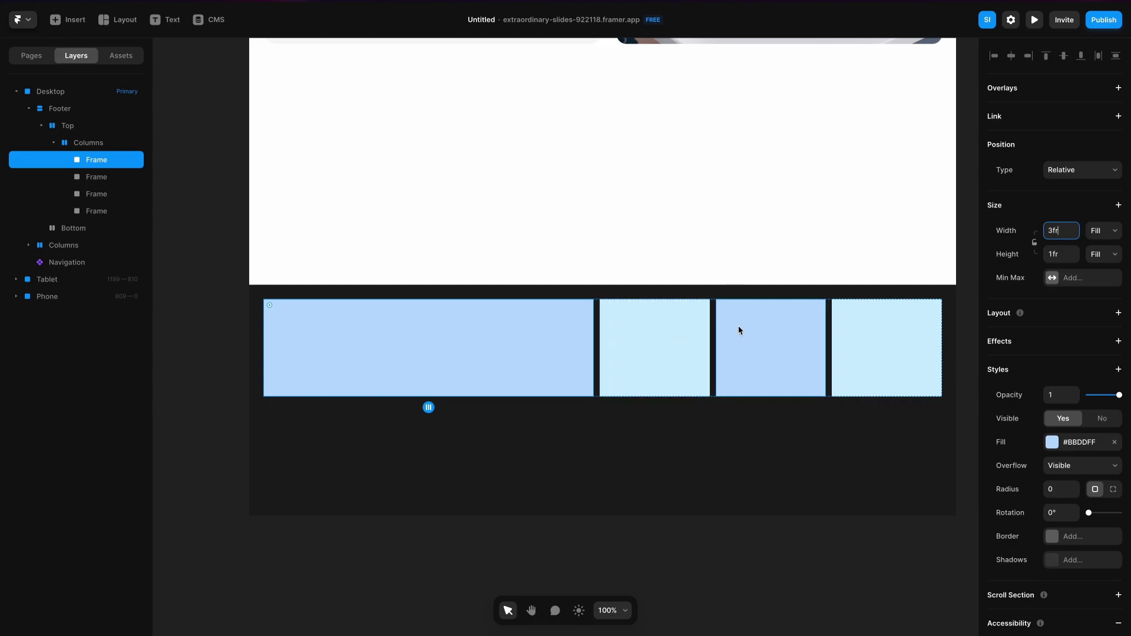
pyautogui.press('Escape')
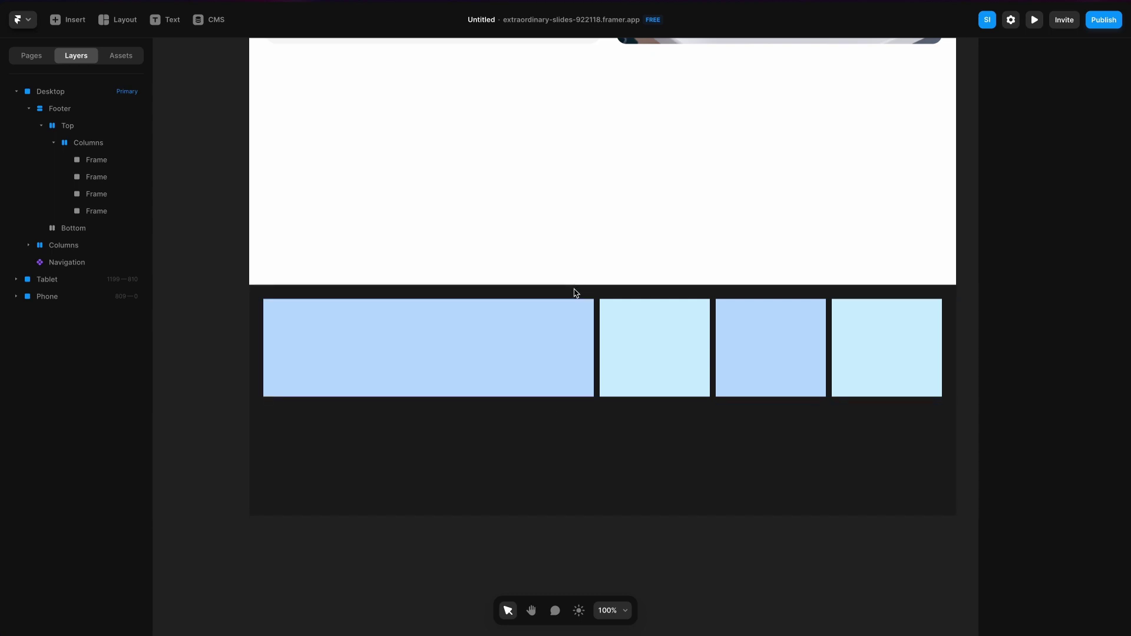
pyautogui.click(459, 345)
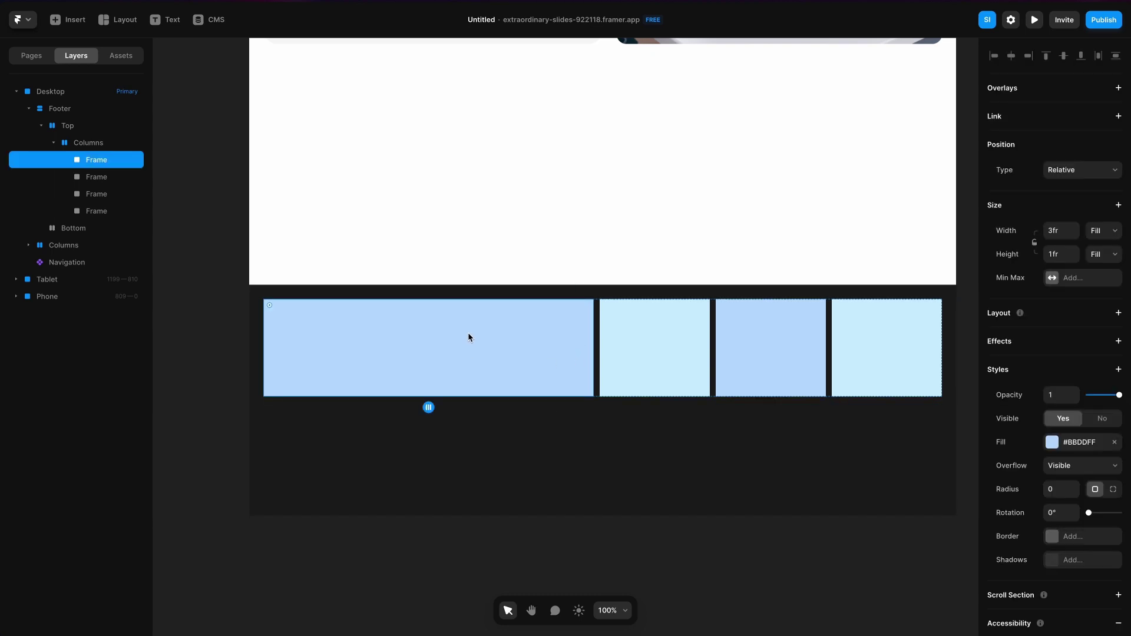
pyautogui.click(160, 23)
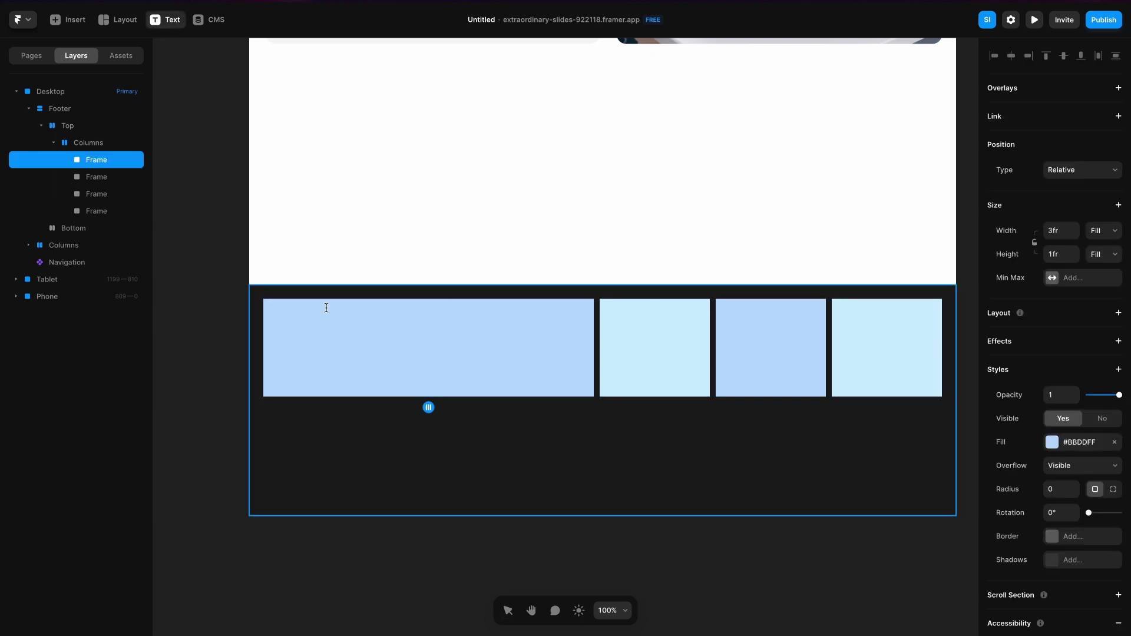
# Add a 'Stay in touch' heading in the first column: size 20, Semibold, letter spacing -0.2
pyautogui.click(361, 340)
pyautogui.write('Stay in touch')
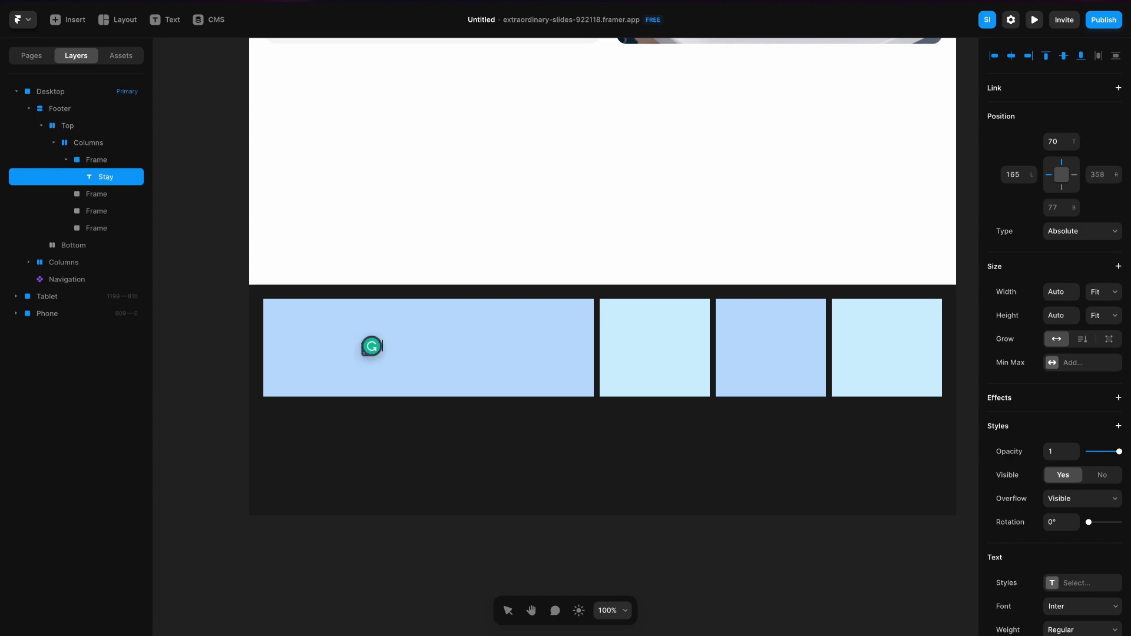
pyautogui.scroll(-3, 1058, 548)
pyautogui.click(1059, 548)
pyautogui.press('Up')
pyautogui.press('Up')
pyautogui.press('Up')
pyautogui.press('Up')
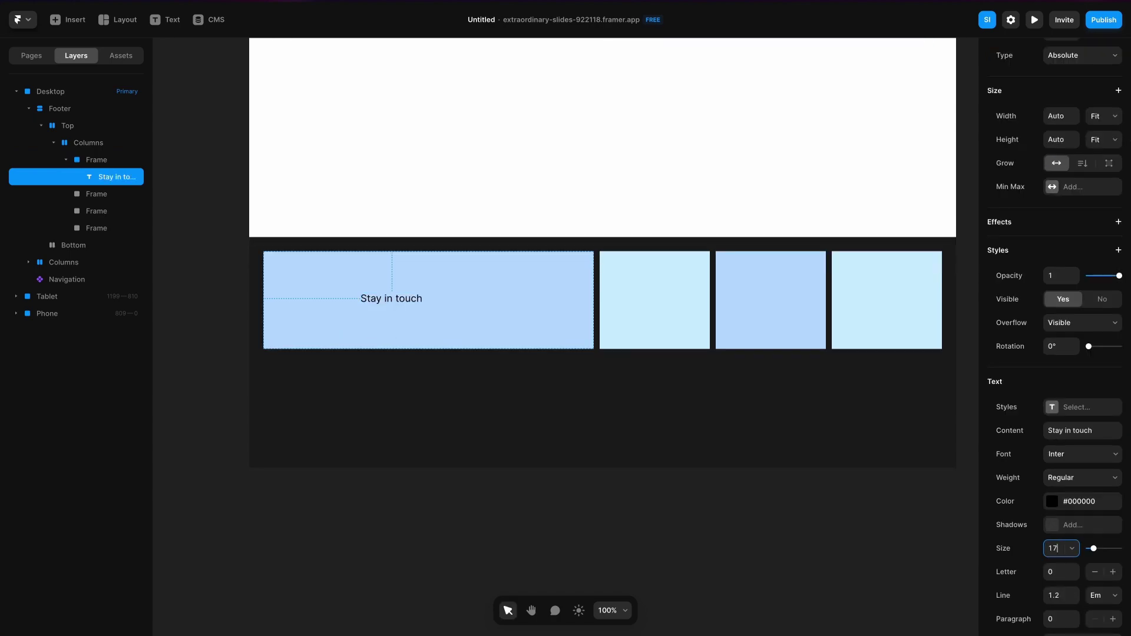
pyautogui.click(1074, 477)
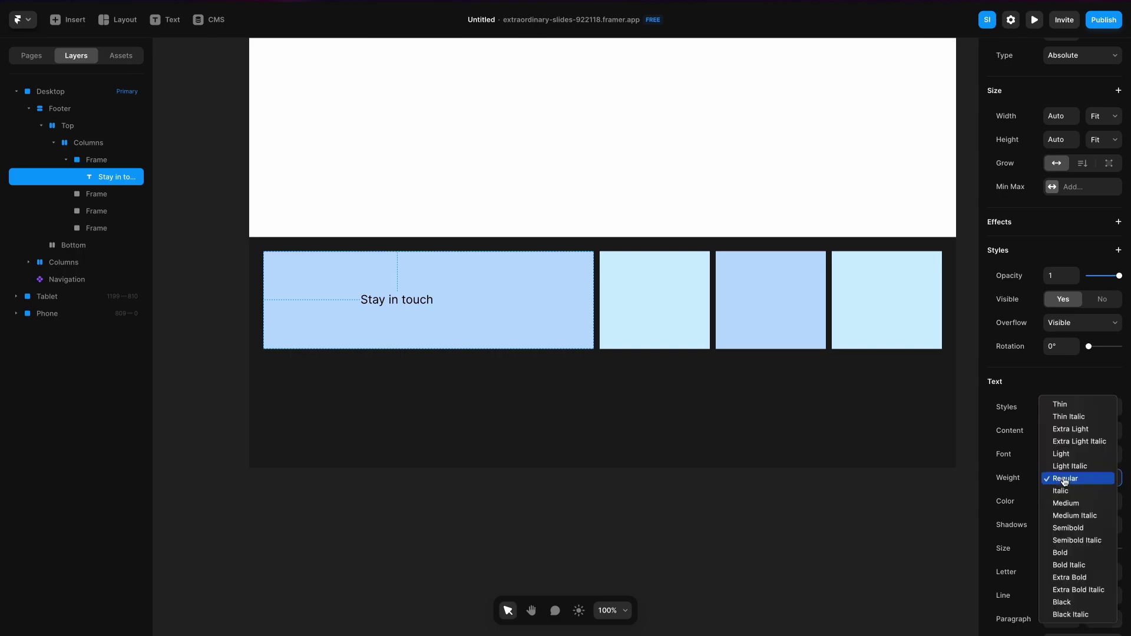
pyautogui.click(1069, 524)
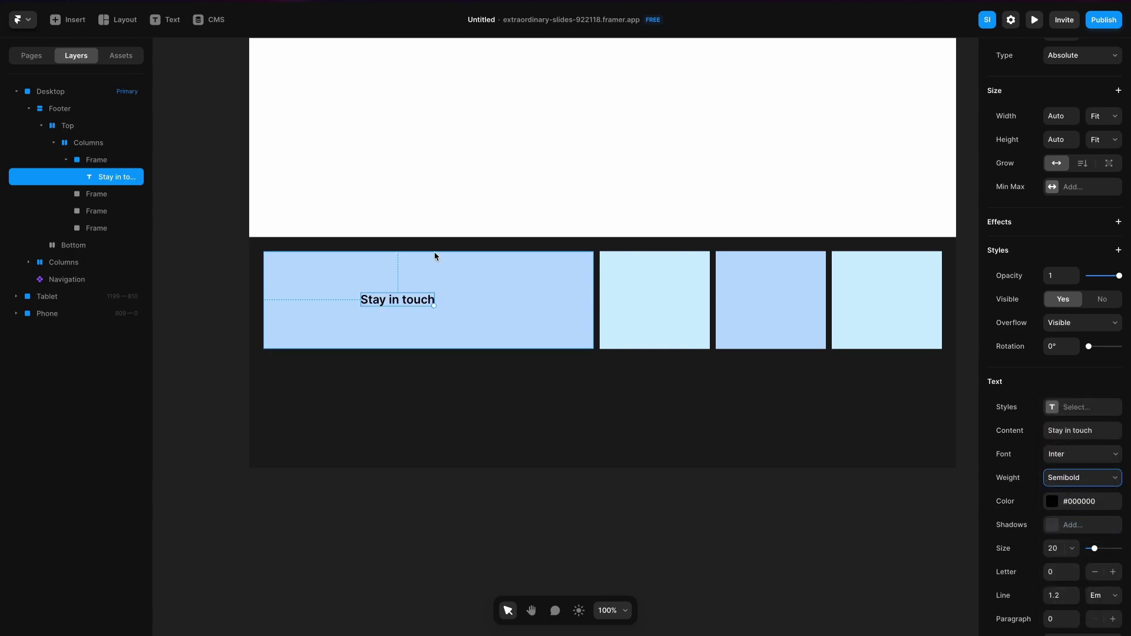
pyautogui.click(1060, 571)
pyautogui.write('-0.2')
pyautogui.press('Return')
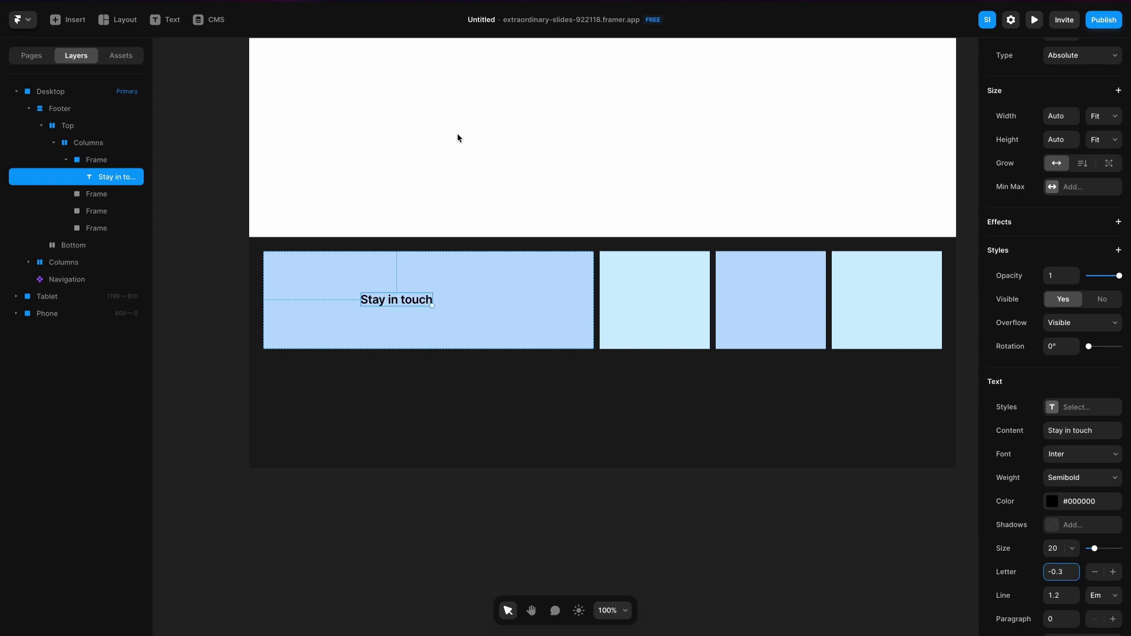
pyautogui.press('Escape')
# Paste a copy of the hero subtitle into the column and change it to 'Subscribe for email updates'
pyautogui.scroll(3, 467, 174)
pyautogui.scroll(3, 469, 175)
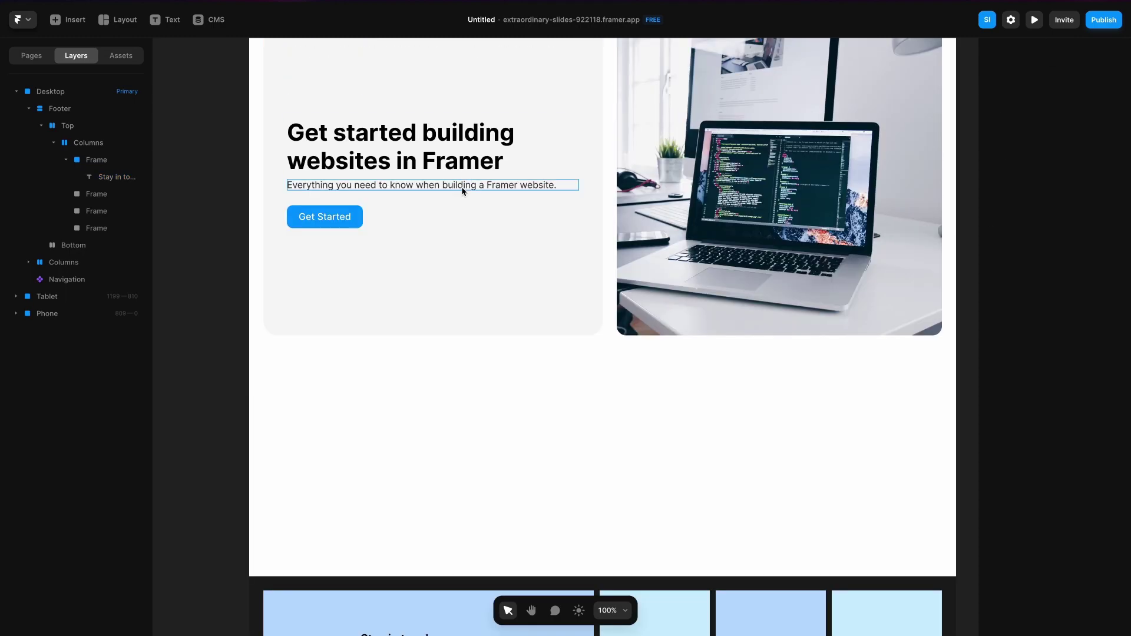
pyautogui.click(422, 186)
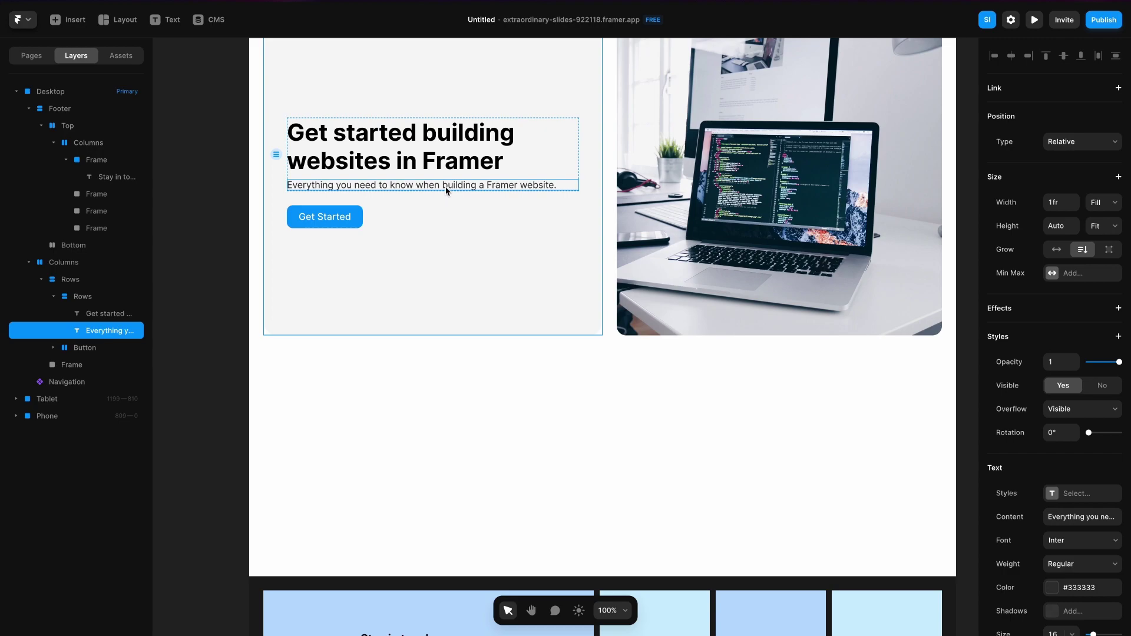
pyautogui.scroll(1, 449, 189)
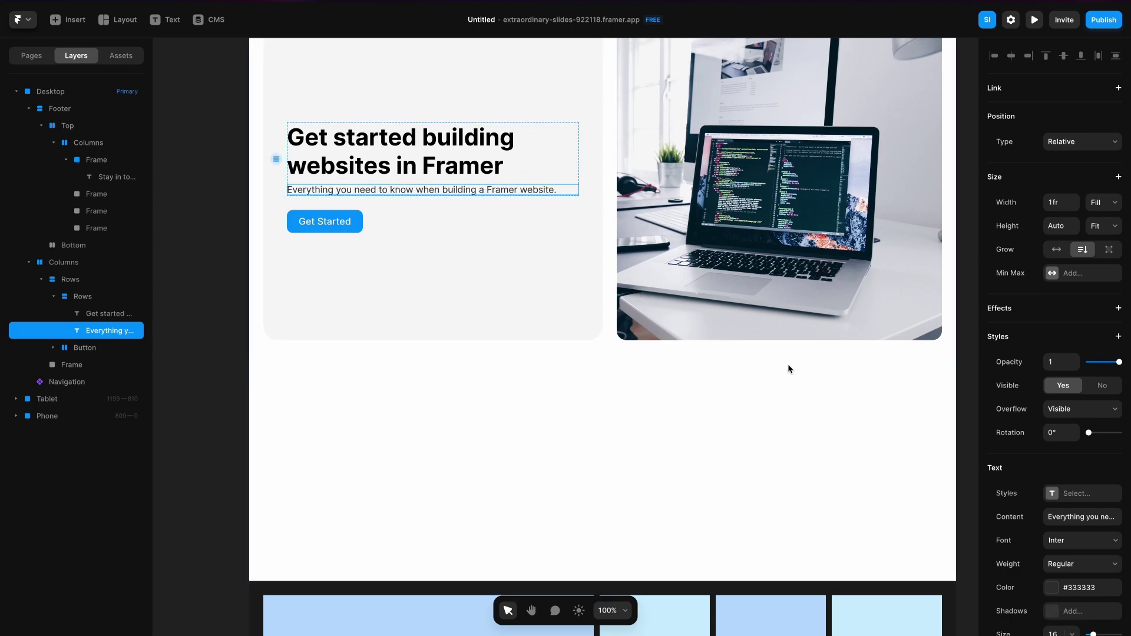
pyautogui.scroll(-1, 1073, 570)
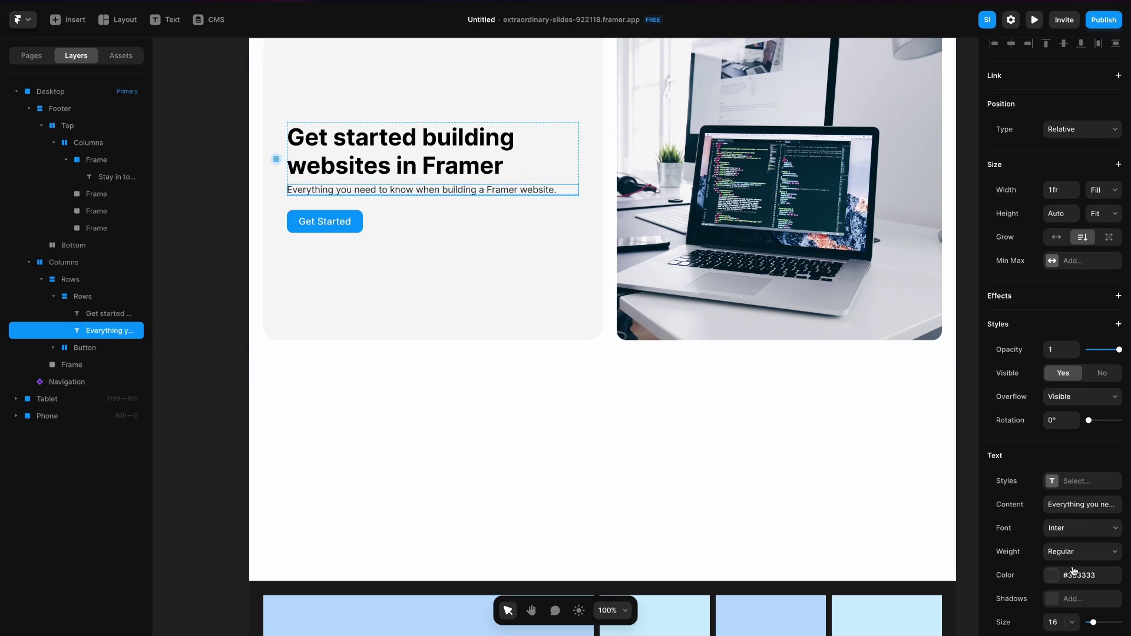
pyautogui.scroll(-3, 433, 358)
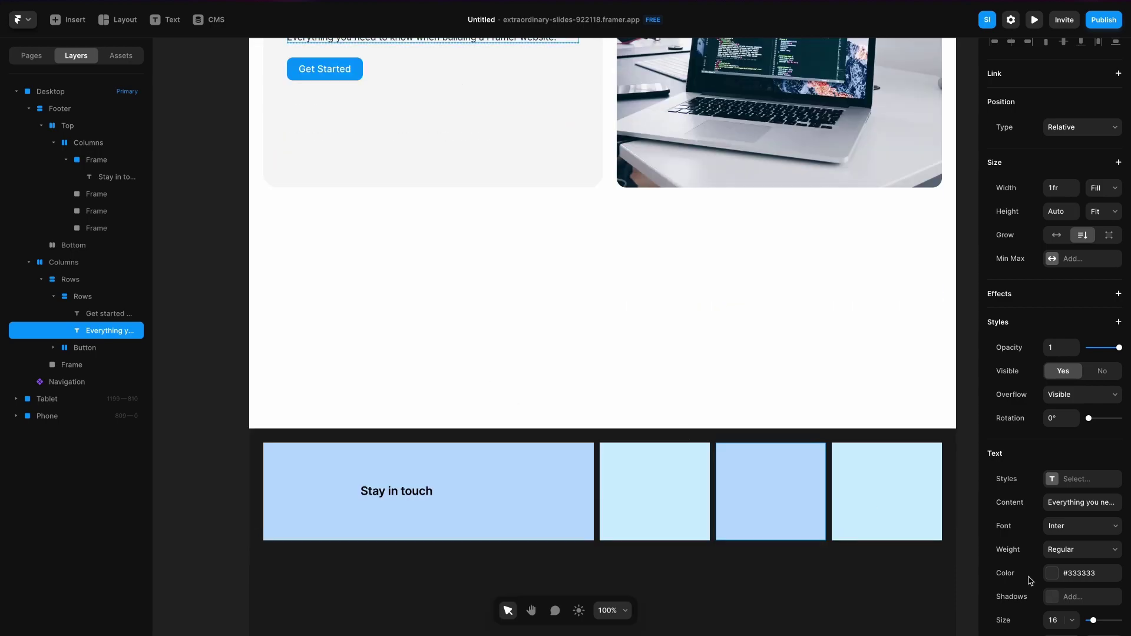
pyautogui.scroll(-2, 1060, 566)
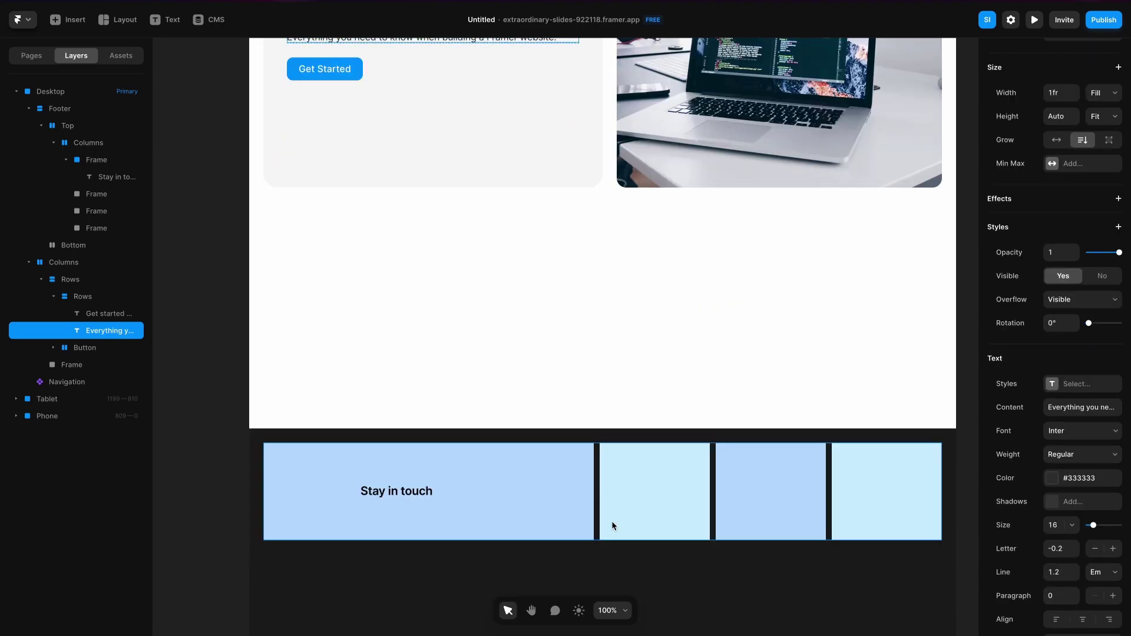
pyautogui.click(416, 497)
pyautogui.click(426, 507)
pyautogui.hotkey('ctrl', 'v')
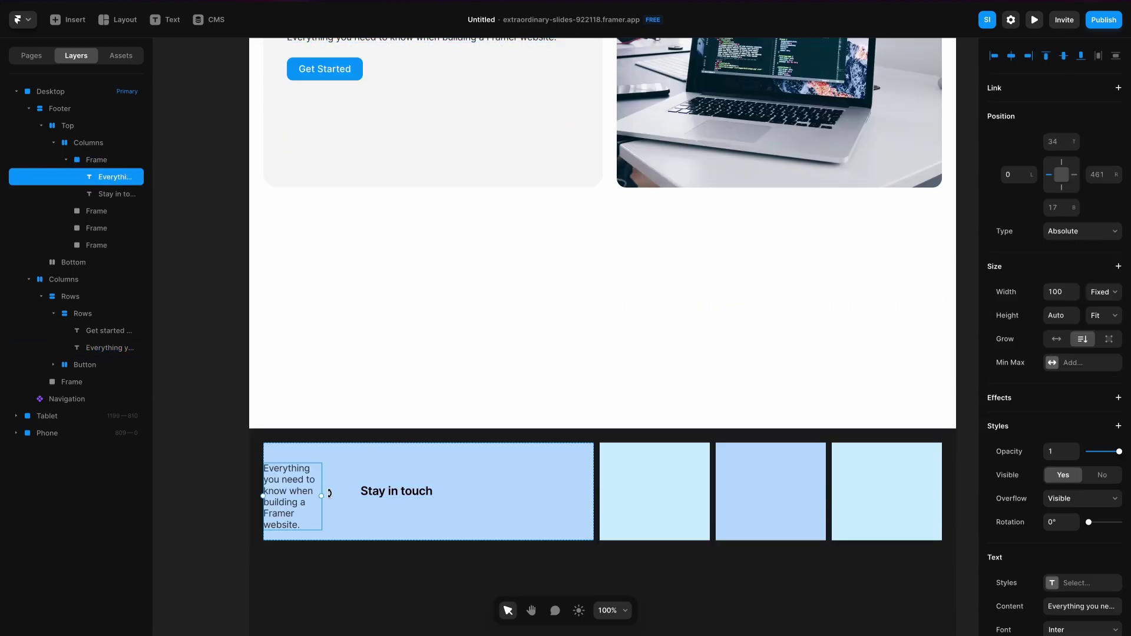
pyautogui.doubleClick(288, 497)
pyautogui.hotkey('ctrl', 'a')
pyautogui.write('Sub')
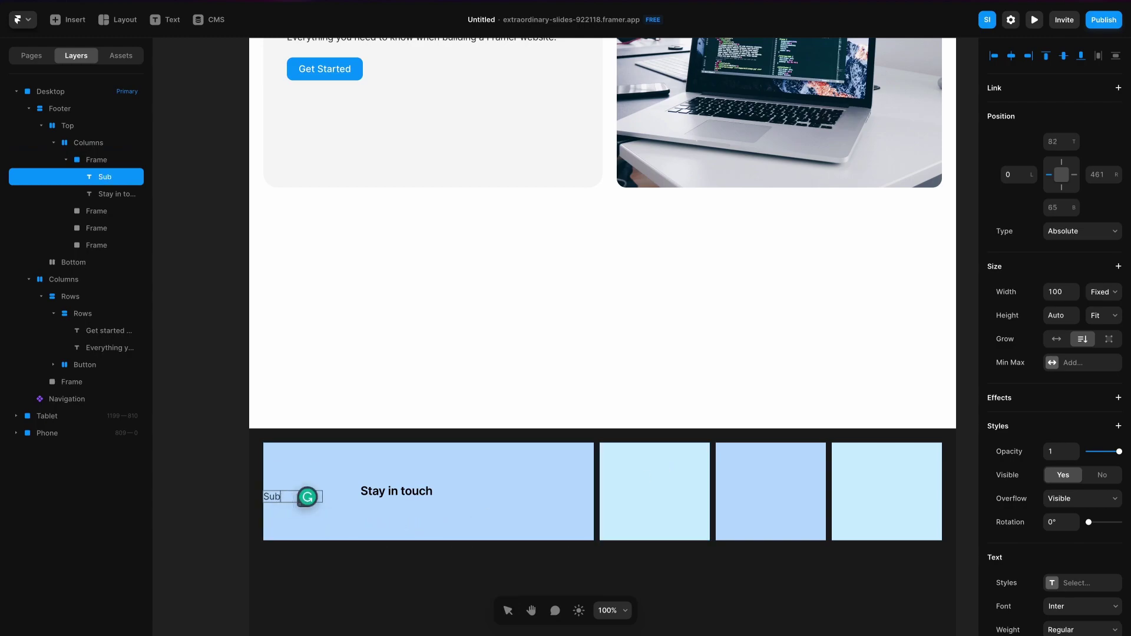
pyautogui.write('scribe for email')
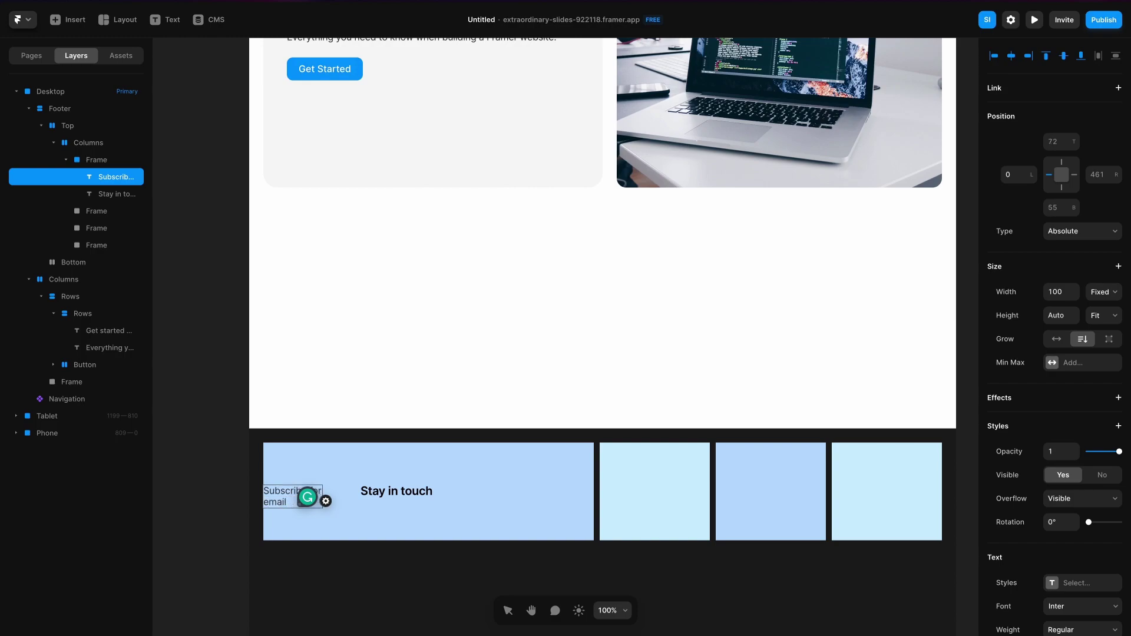
pyautogui.write(' updates')
pyautogui.press('Escape')
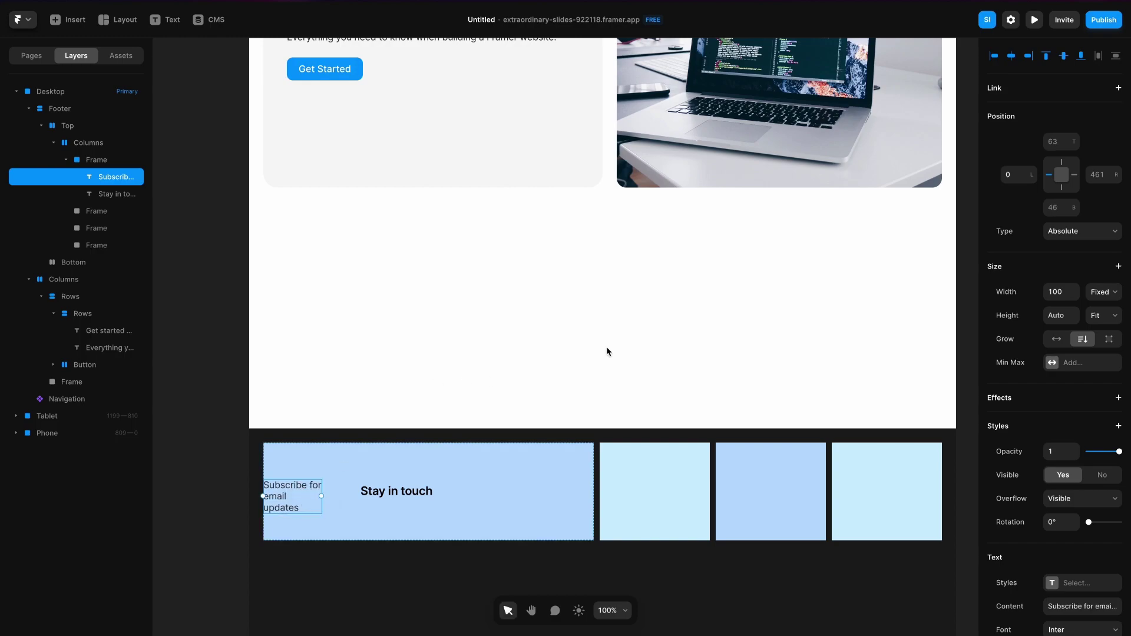
pyautogui.keyDown('shift'); pyautogui.click(407, 491); pyautogui.keyUp('shift')
# Wrap the two footer texts in a stack that fills 3fr of the row width
pyautogui.rightClick(107, 178)
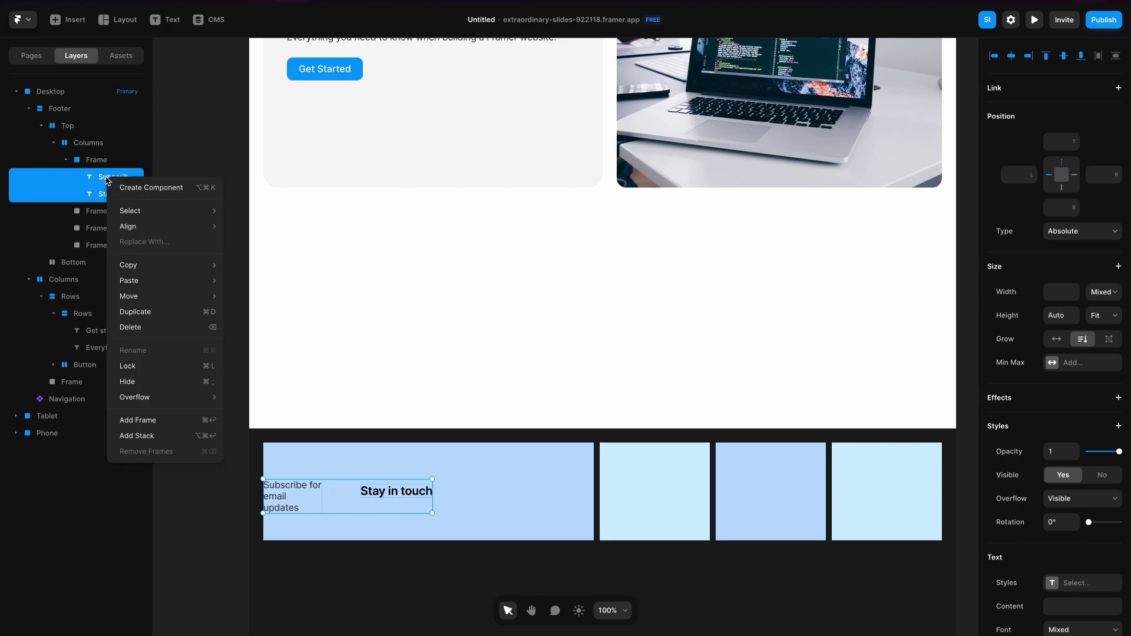
pyautogui.click(149, 426)
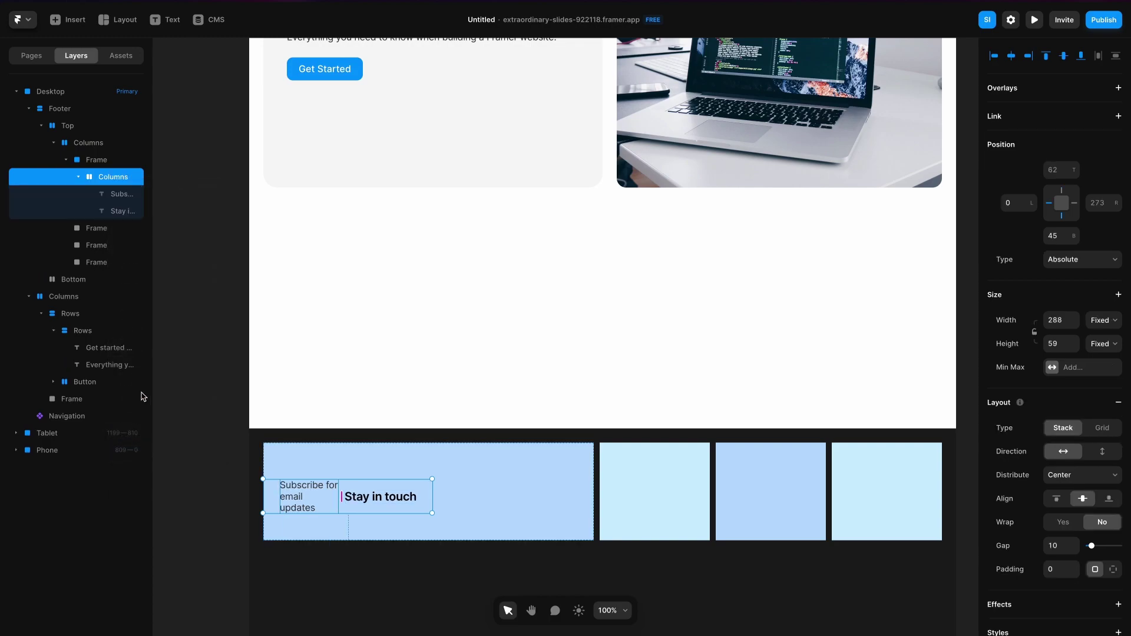
pyautogui.click(101, 164)
pyautogui.rightClick(101, 163)
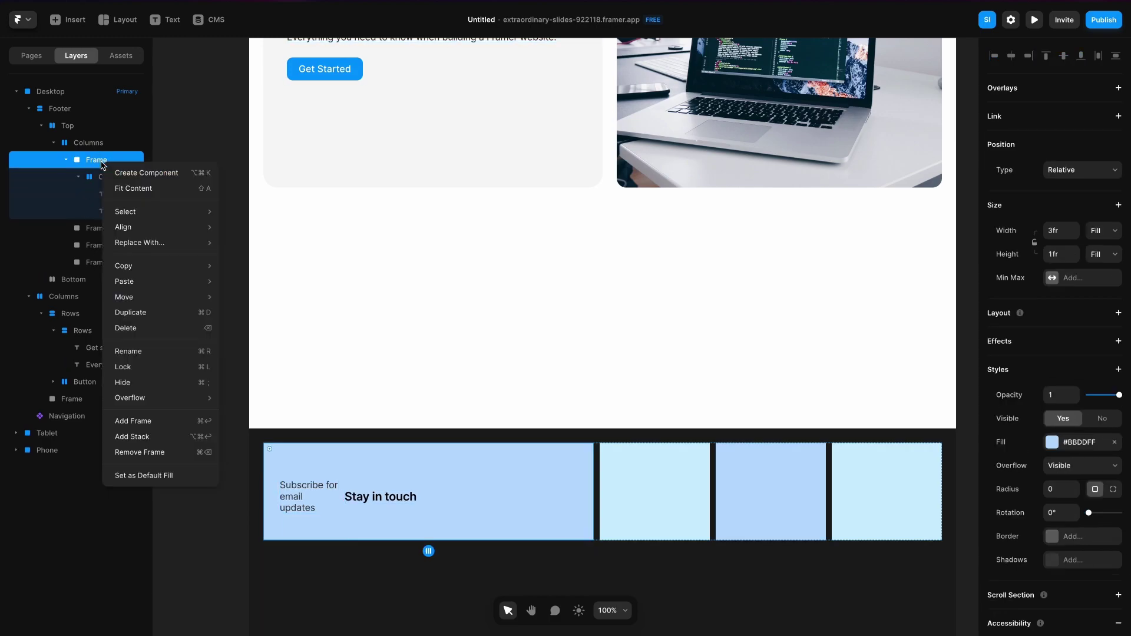
pyautogui.click(183, 435)
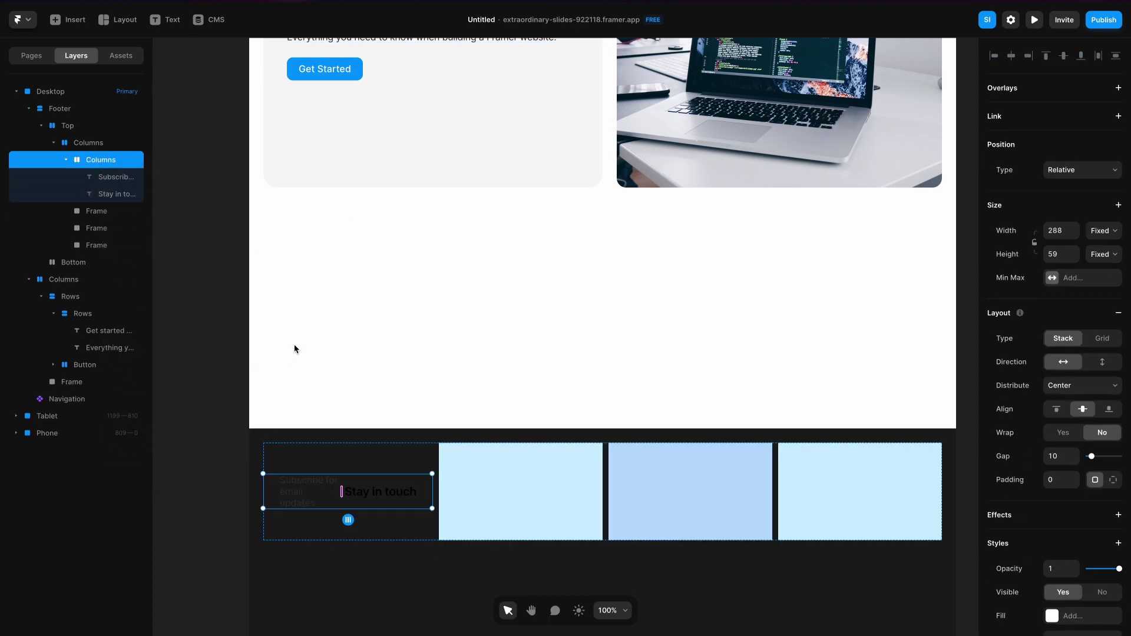
pyautogui.click(1102, 231)
pyautogui.click(1099, 253)
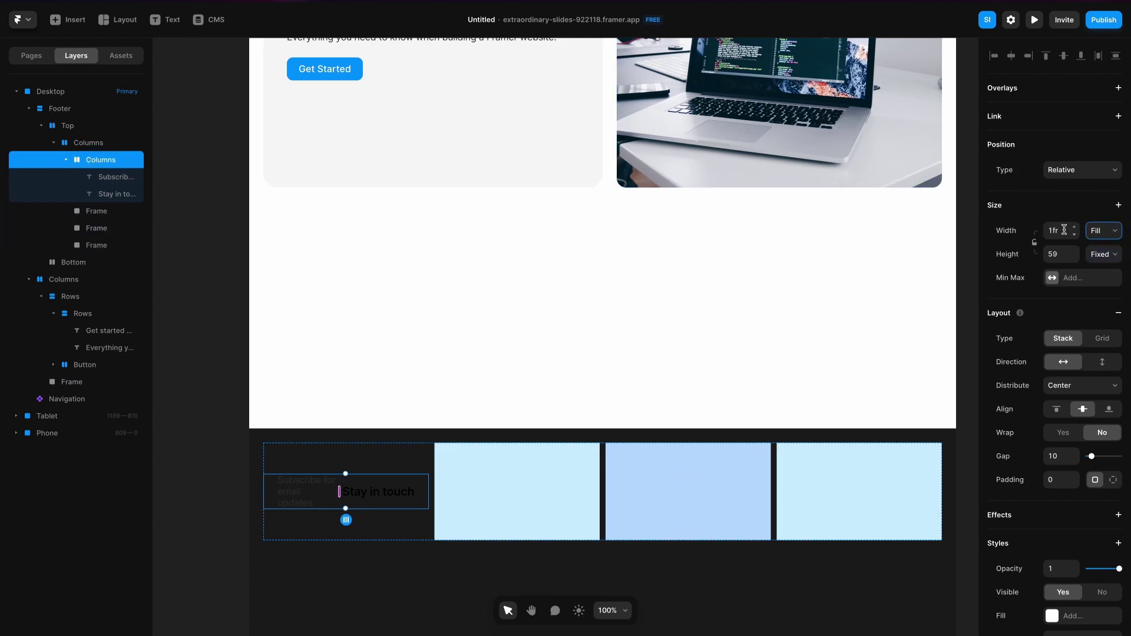
pyautogui.click(1064, 229)
pyautogui.write('3')
pyautogui.press('Return')
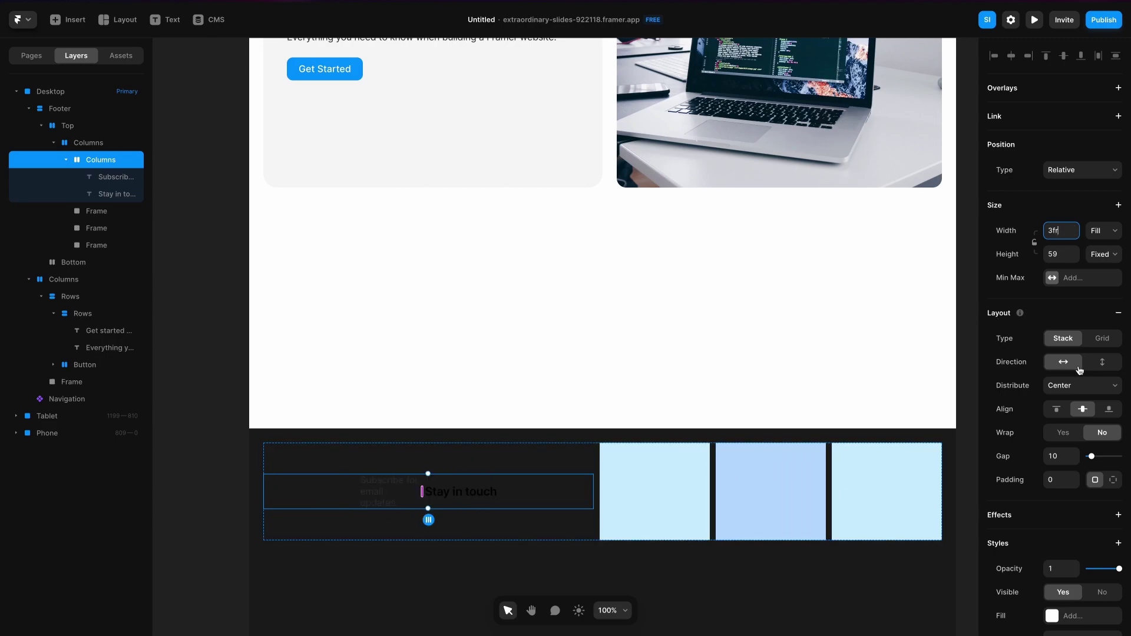
# Make the stack vertical and full height, and stretch both texts to Fill width
pyautogui.click(1102, 363)
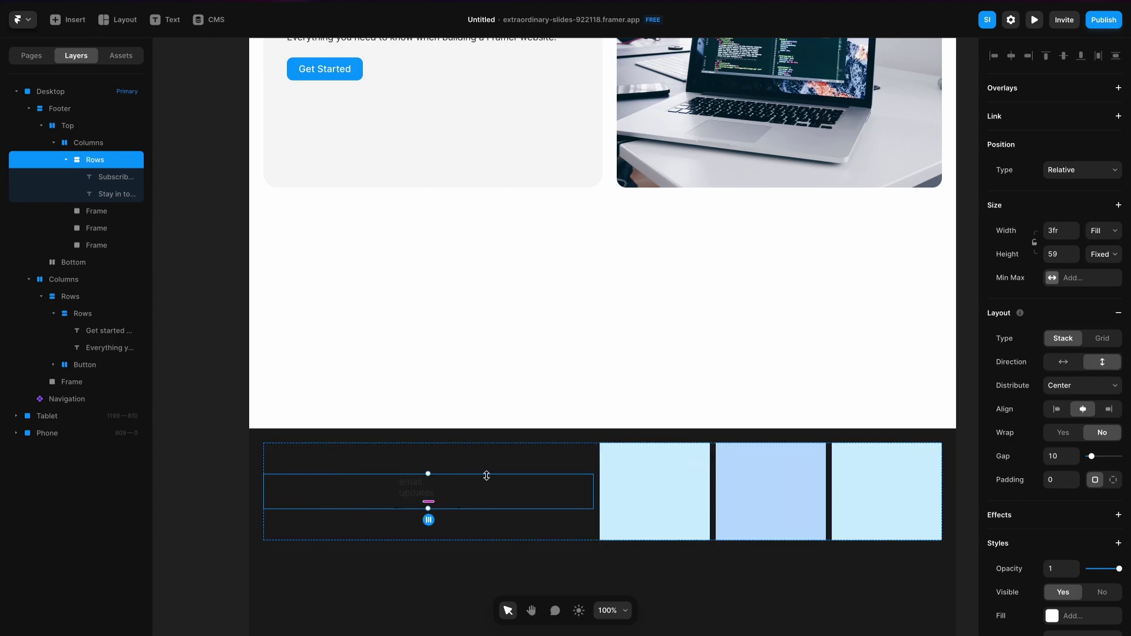
pyautogui.click(1100, 255)
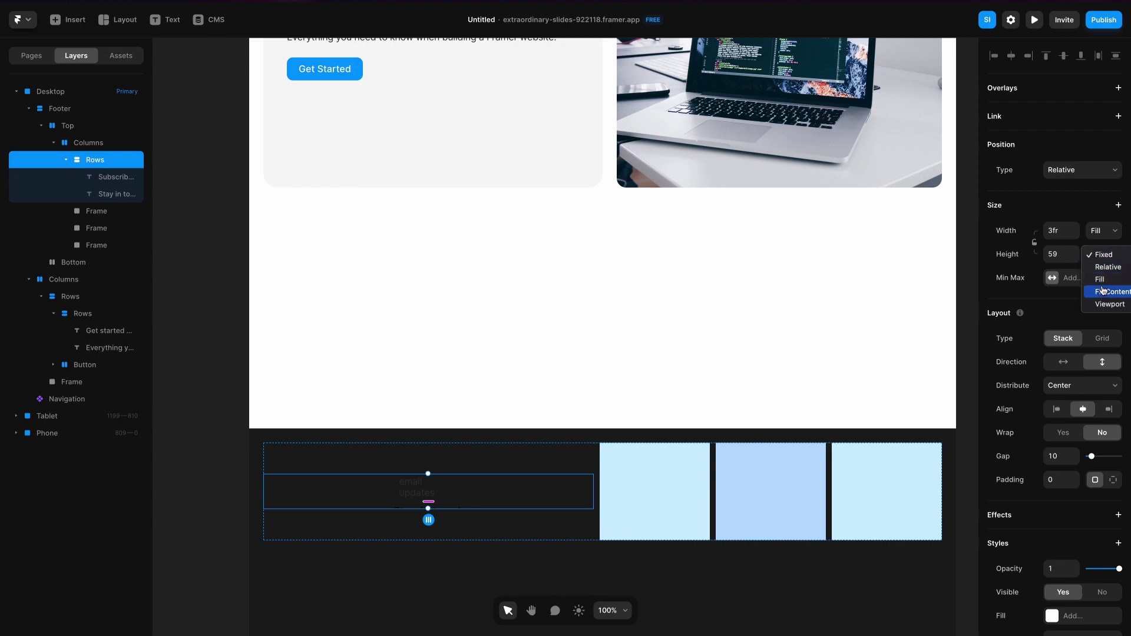
pyautogui.click(1101, 280)
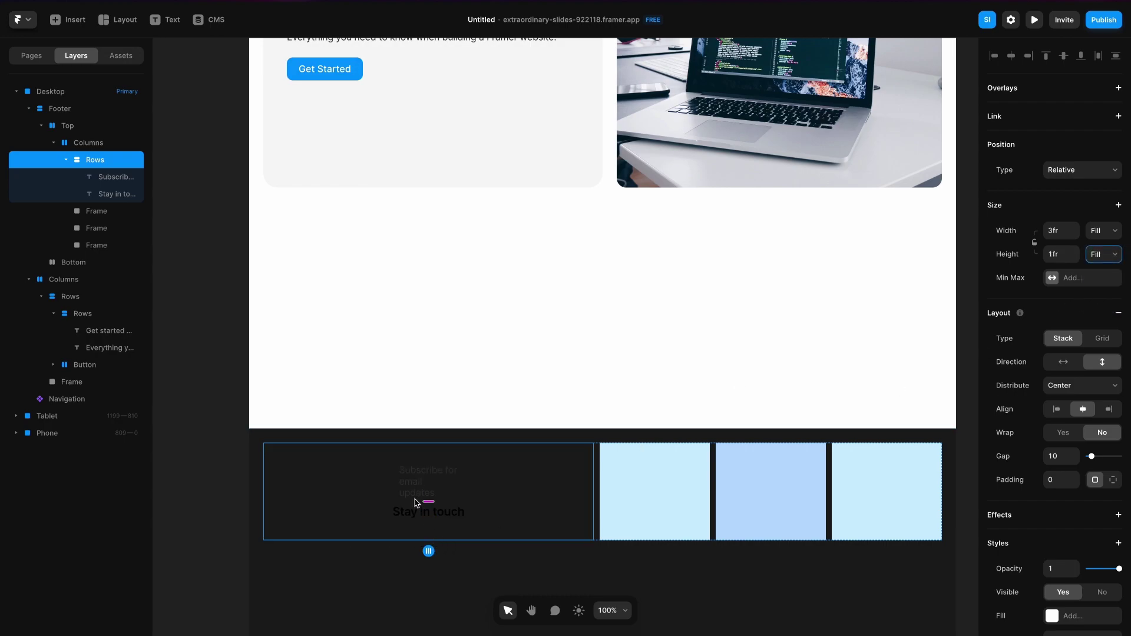
pyautogui.click(418, 480)
pyautogui.keyDown('shift'); pyautogui.click(428, 510); pyautogui.keyUp('shift')
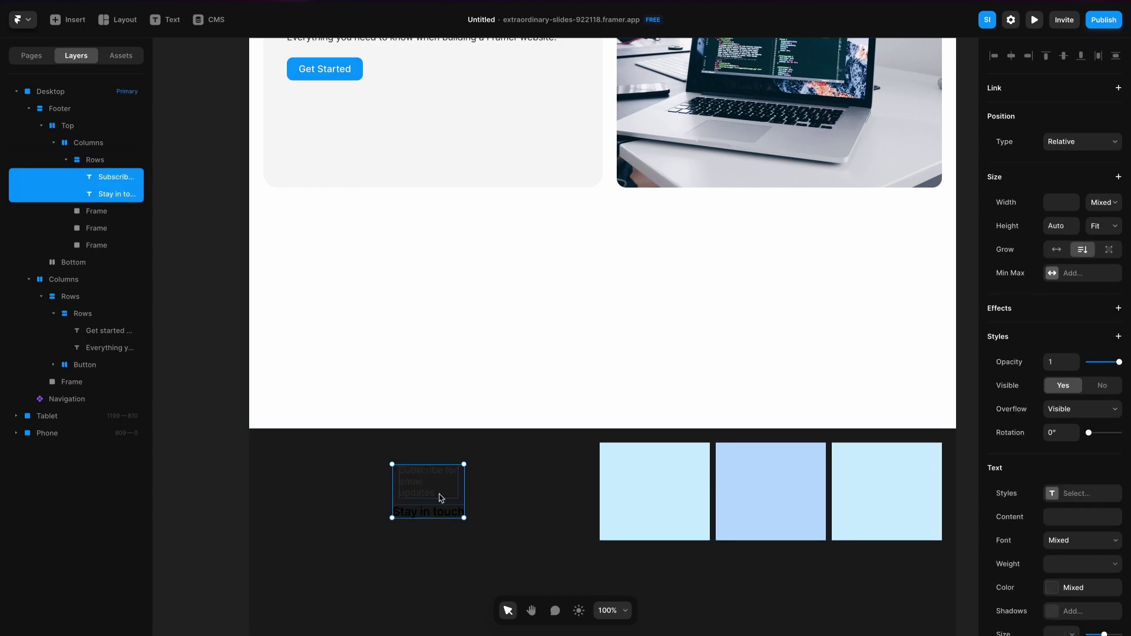
pyautogui.click(1100, 203)
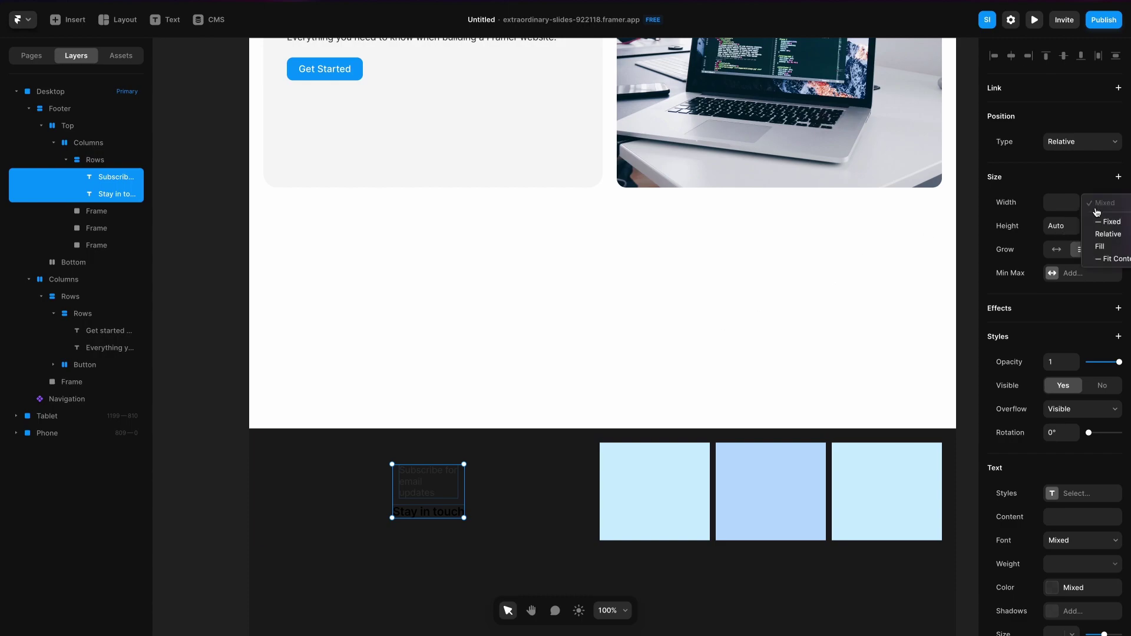
pyautogui.click(1101, 239)
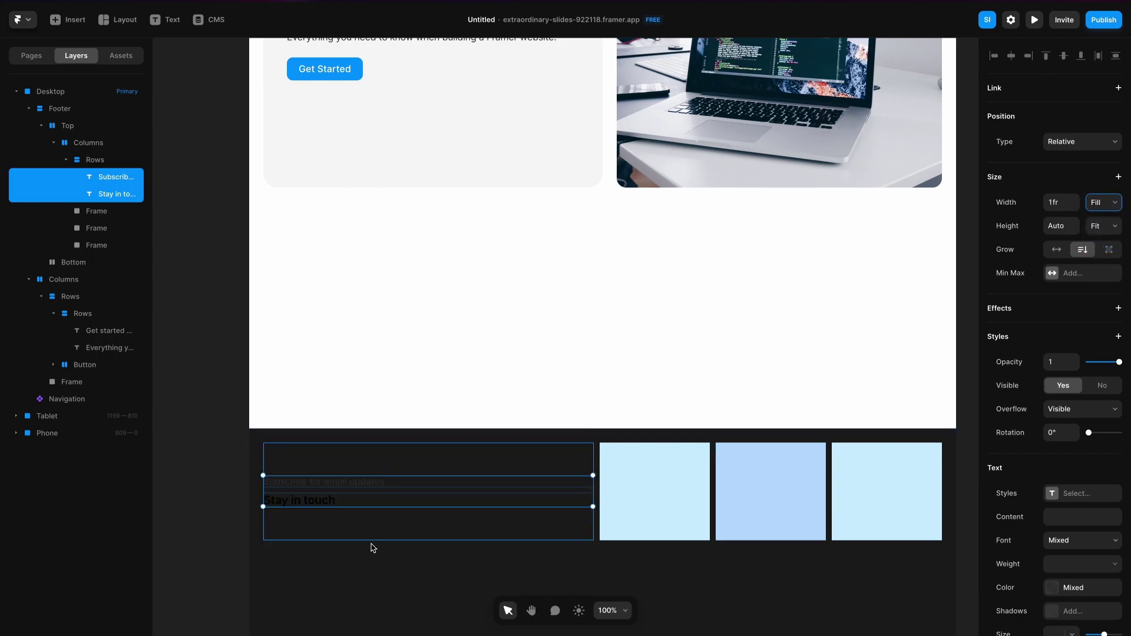
pyautogui.click(336, 486)
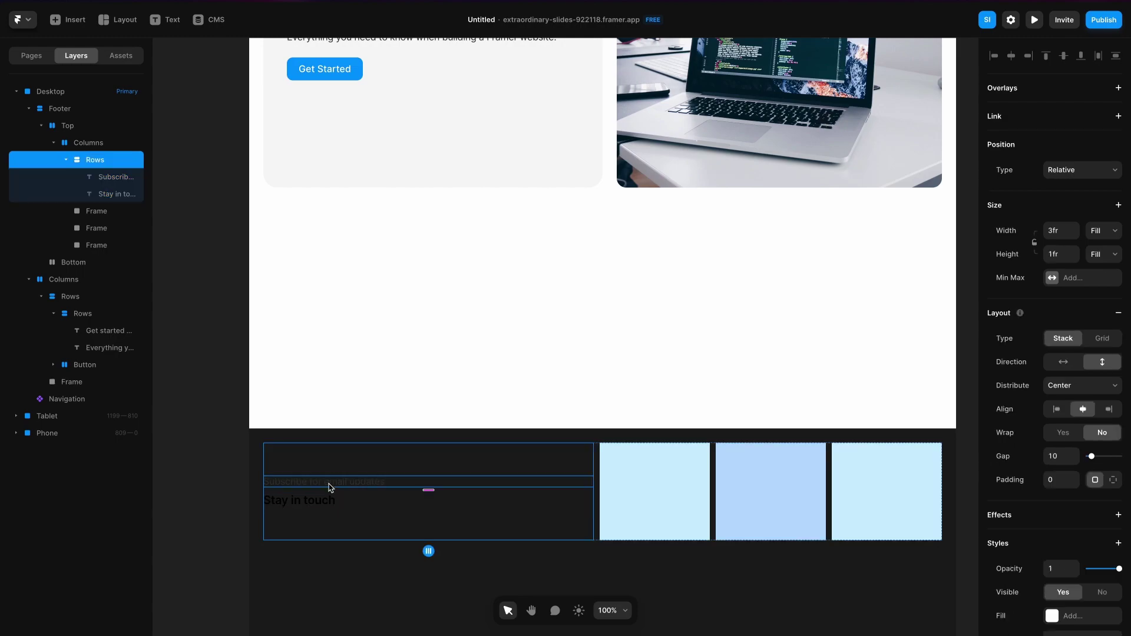
pyautogui.click(328, 483)
# Colour the subscribe line #EBEBEB and the 'Stay in touch' heading #FFFFFF
pyautogui.click(1050, 588)
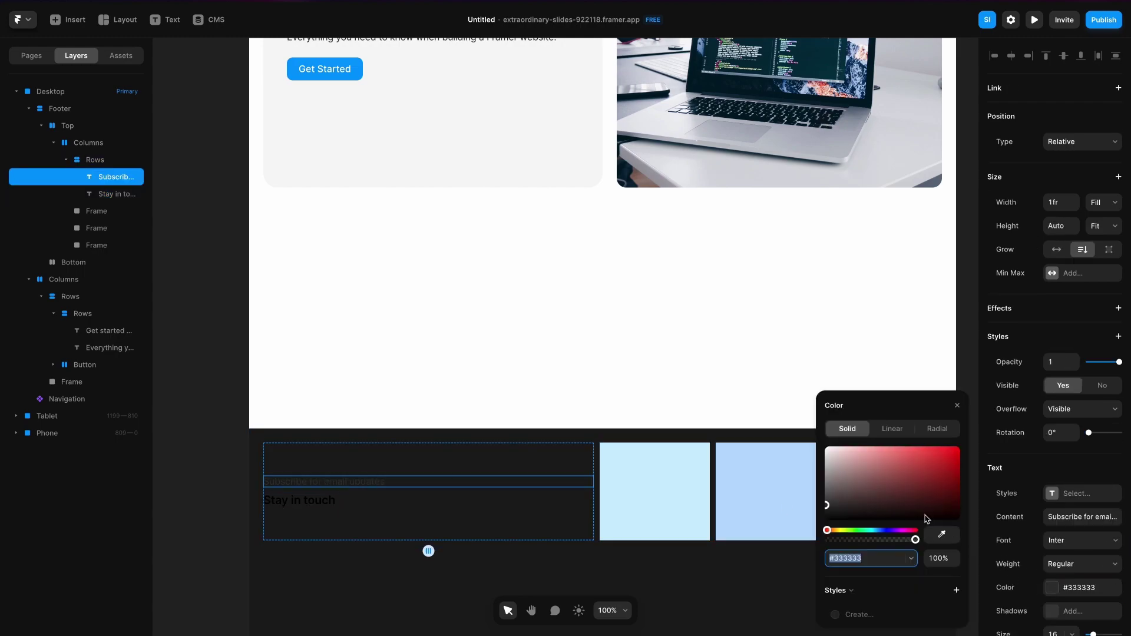
pyautogui.moveTo(881, 502); pyautogui.dragTo(808, 454)
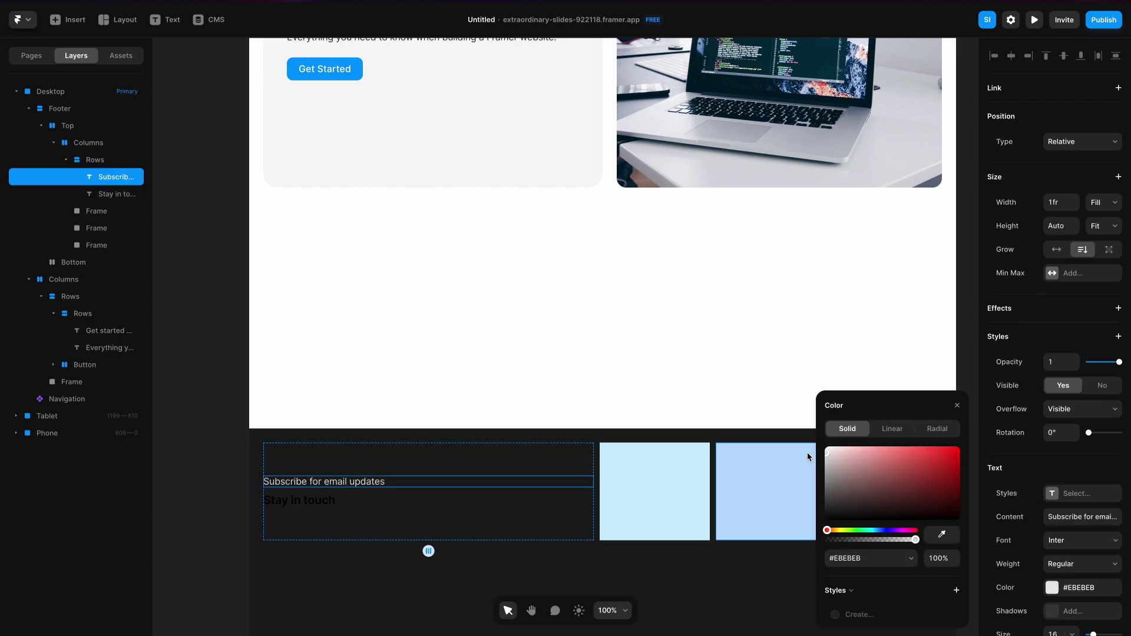
pyautogui.click(300, 506)
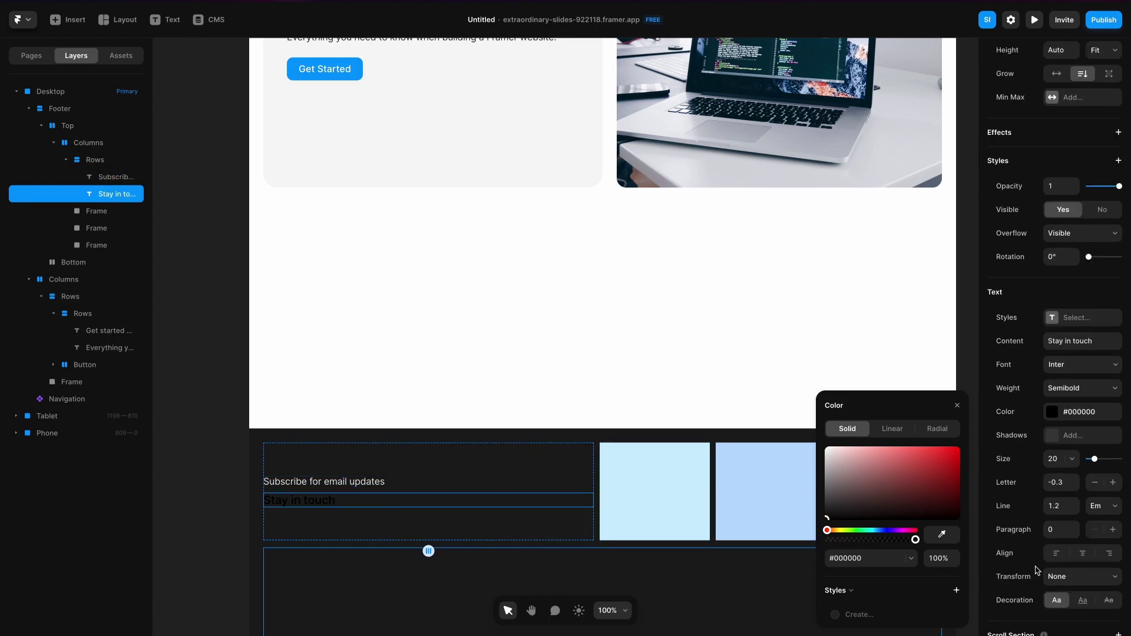
pyautogui.click(1056, 412)
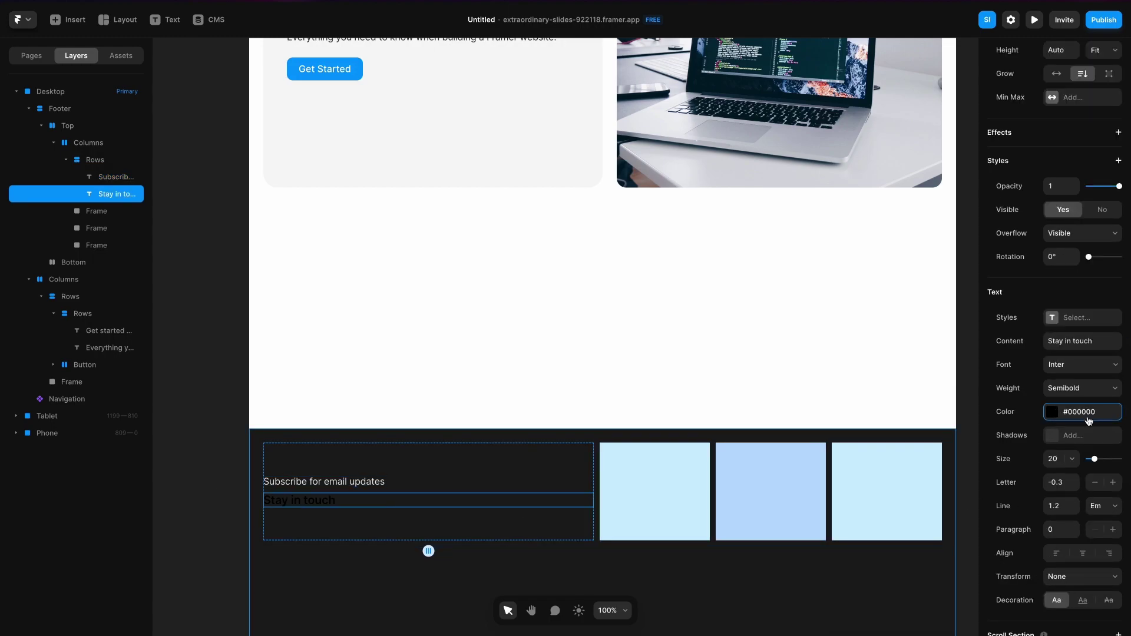
pyautogui.click(1052, 416)
pyautogui.moveTo(913, 475); pyautogui.dragTo(761, 400)
pyautogui.press('Escape')
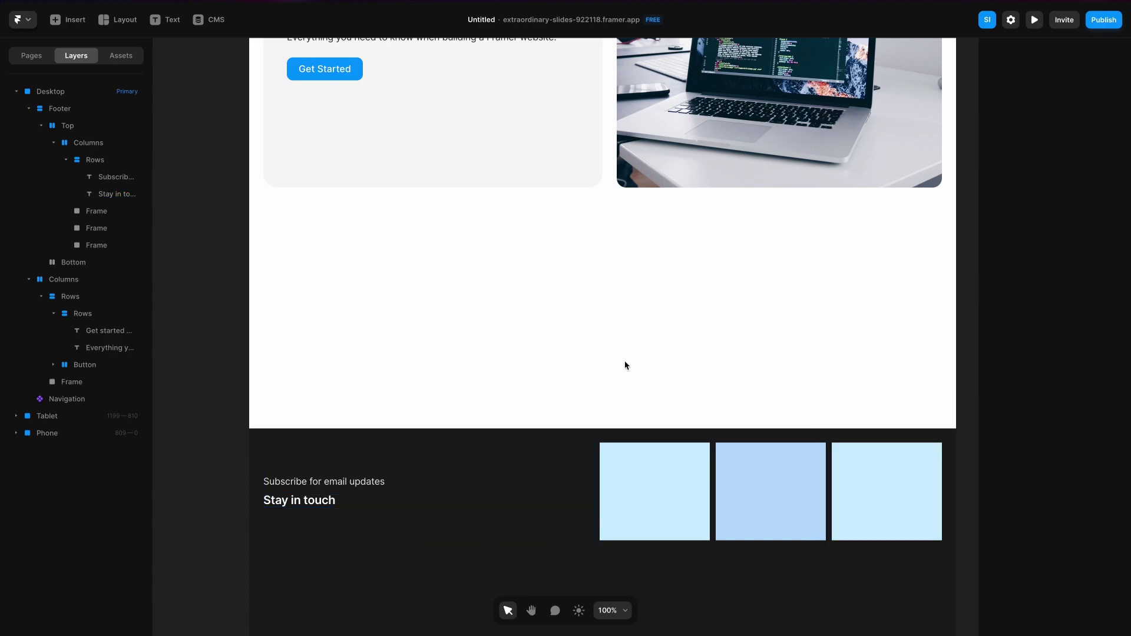
# Move the 'Stay in touch' heading above the subscribe line
pyautogui.click(312, 504)
pyautogui.press('Up')
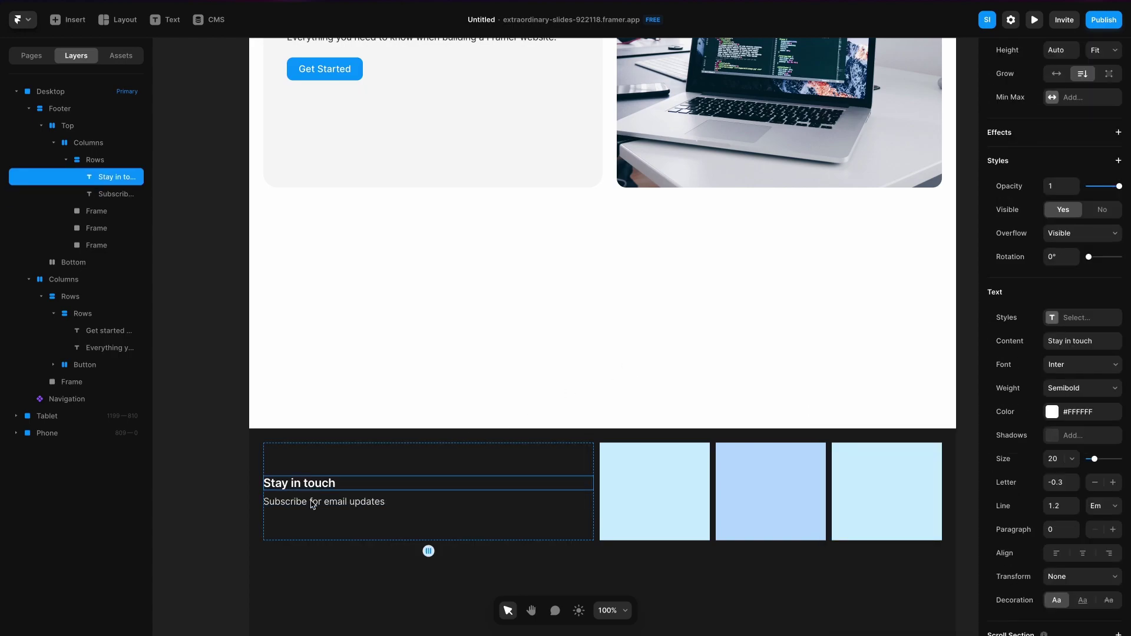
pyautogui.press('Escape')
pyautogui.click(75, 20)
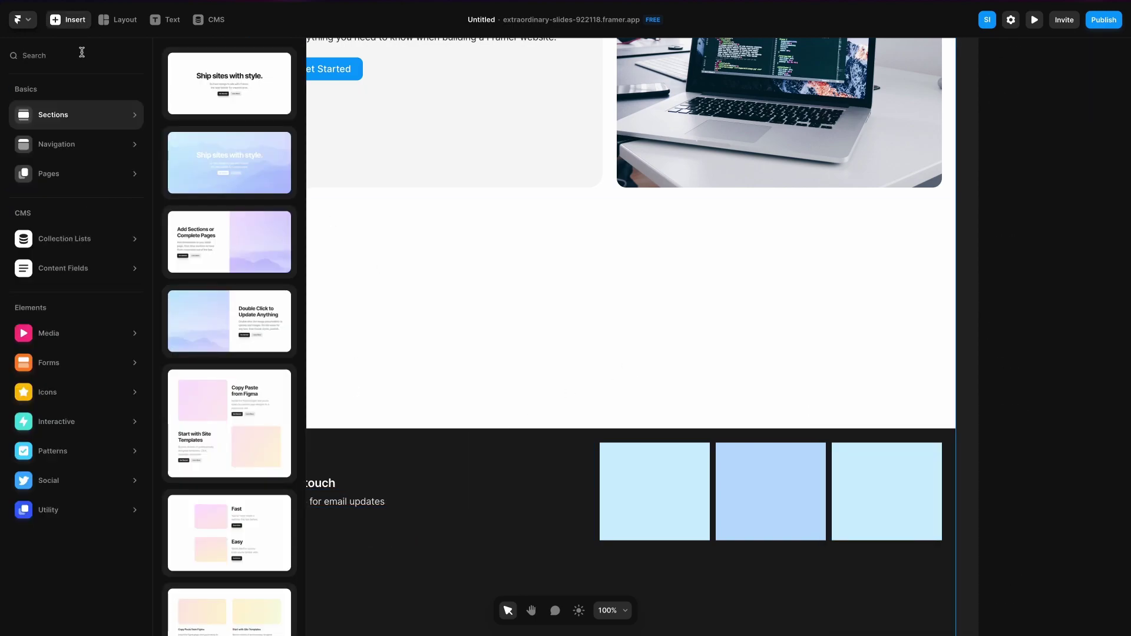
# Search inserts for 'email' and drop a Mailchimp signup form into the footer's left column
pyautogui.write('email')
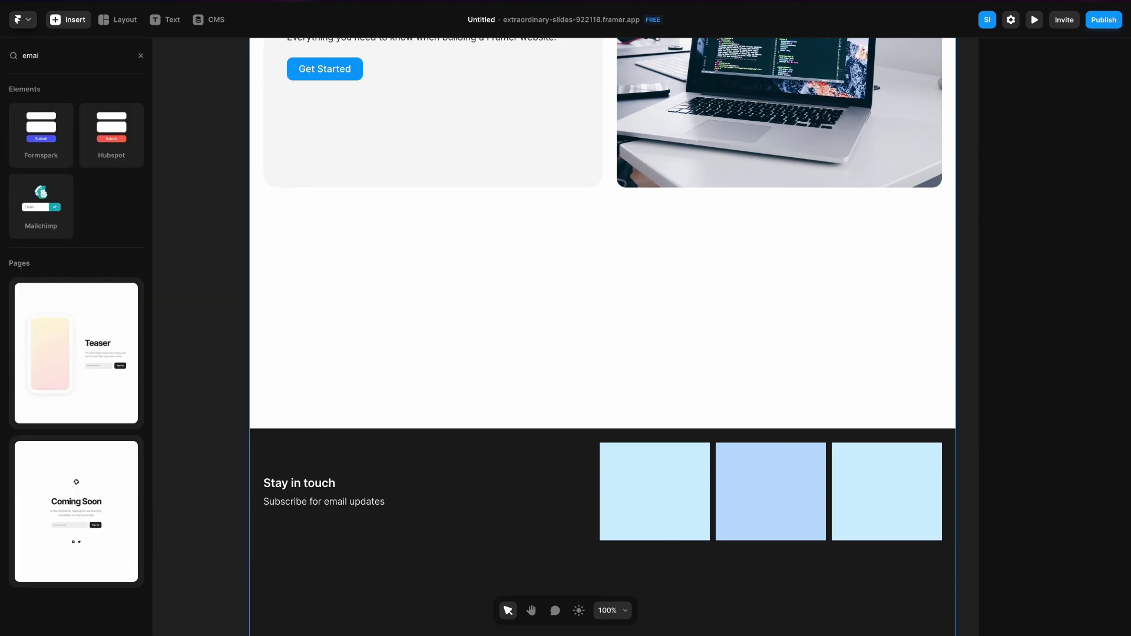
pyautogui.moveTo(60, 192); pyautogui.dragTo(347, 510)
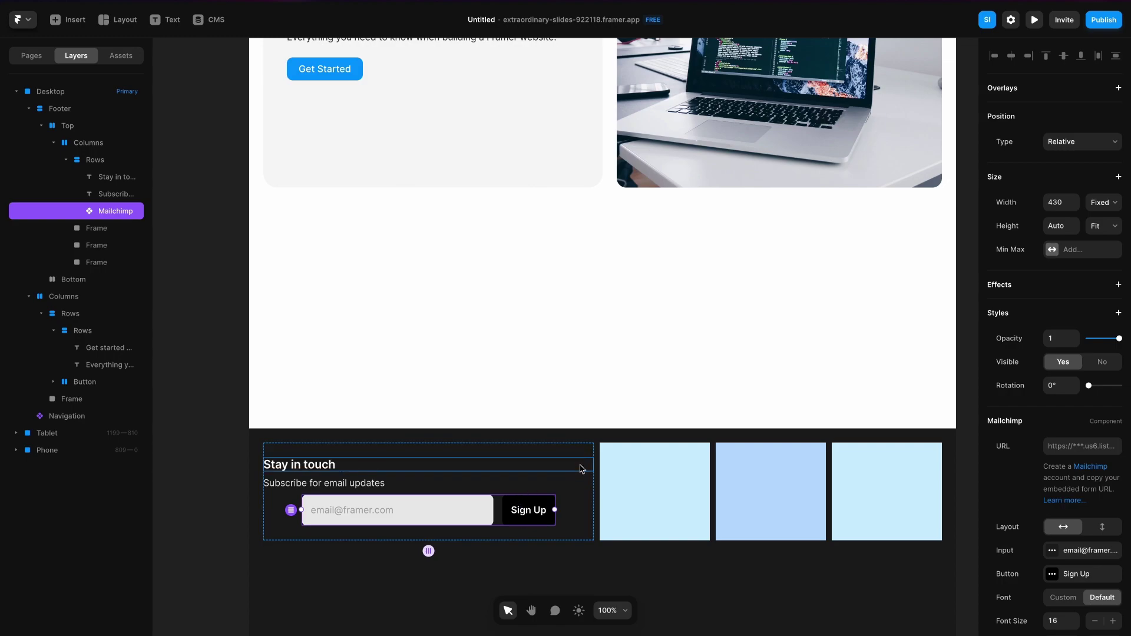
pyautogui.click(306, 78)
# Check the Get Started button's #0099FF fill, then open the Mailchimp Sign Up button's fill
pyautogui.scroll(-4, 1028, 511)
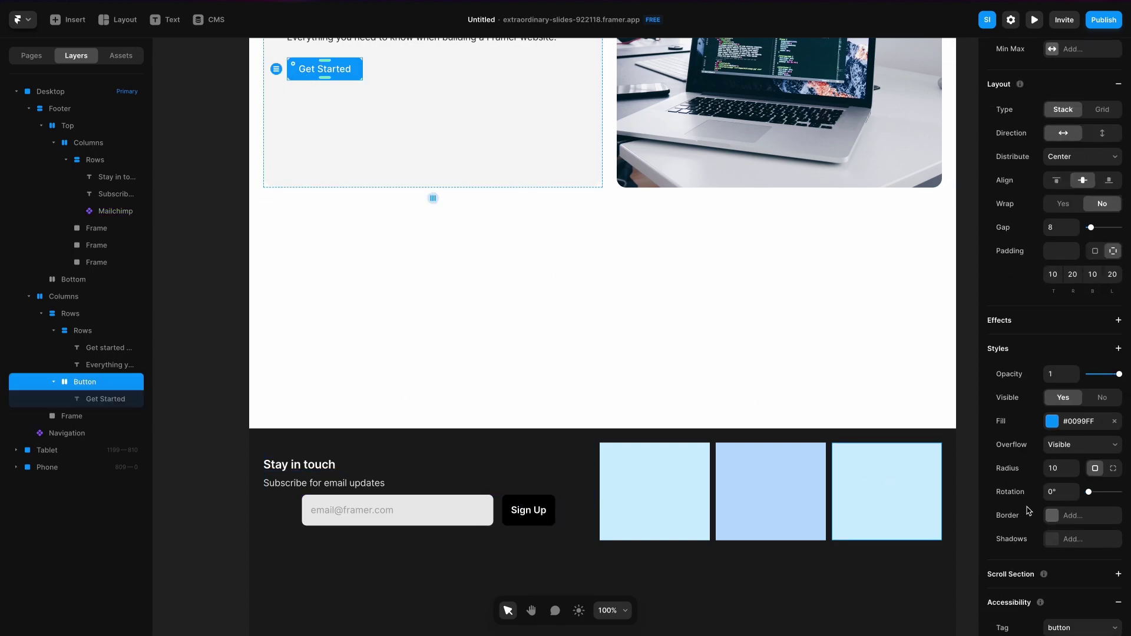
pyautogui.click(1074, 422)
pyautogui.hotkey('ctrl', 'c')
pyautogui.click(534, 505)
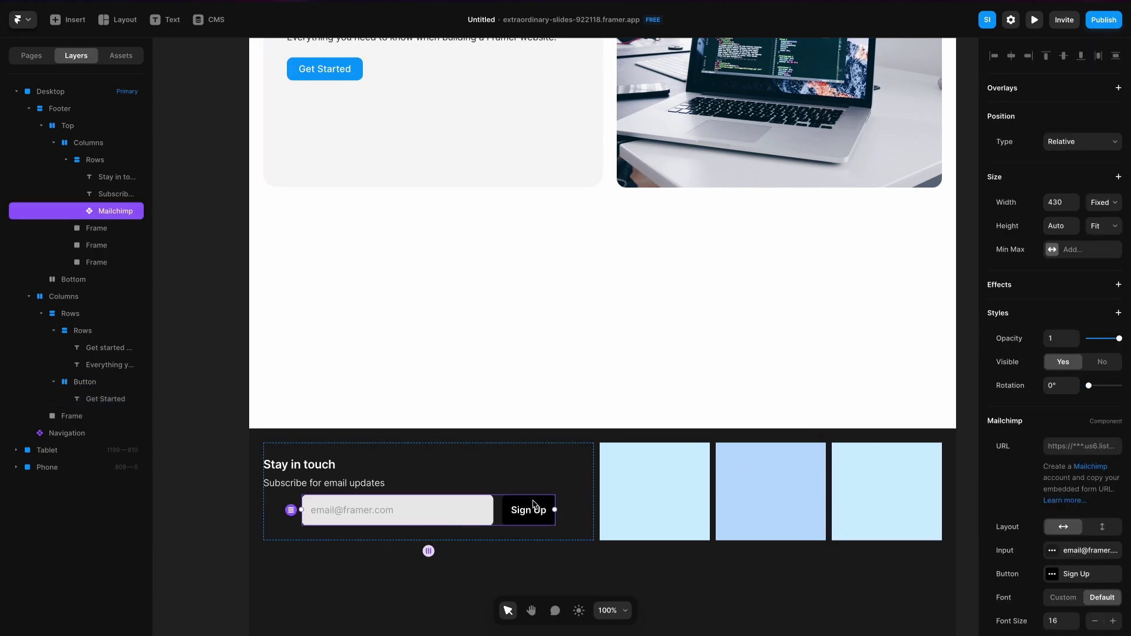
pyautogui.click(1054, 575)
pyautogui.click(921, 587)
# Set the Sign Up button fill to the Get Started blue #0099FF
pyautogui.click(871, 558)
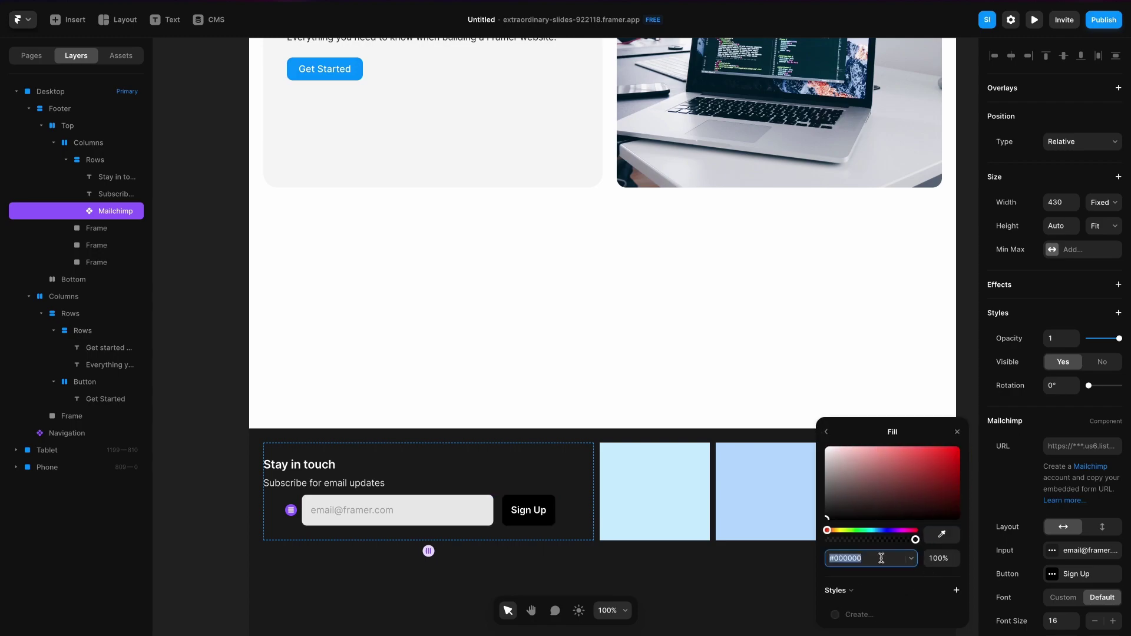
pyautogui.hotkey('ctrl', 'v')
pyautogui.press('Tab')
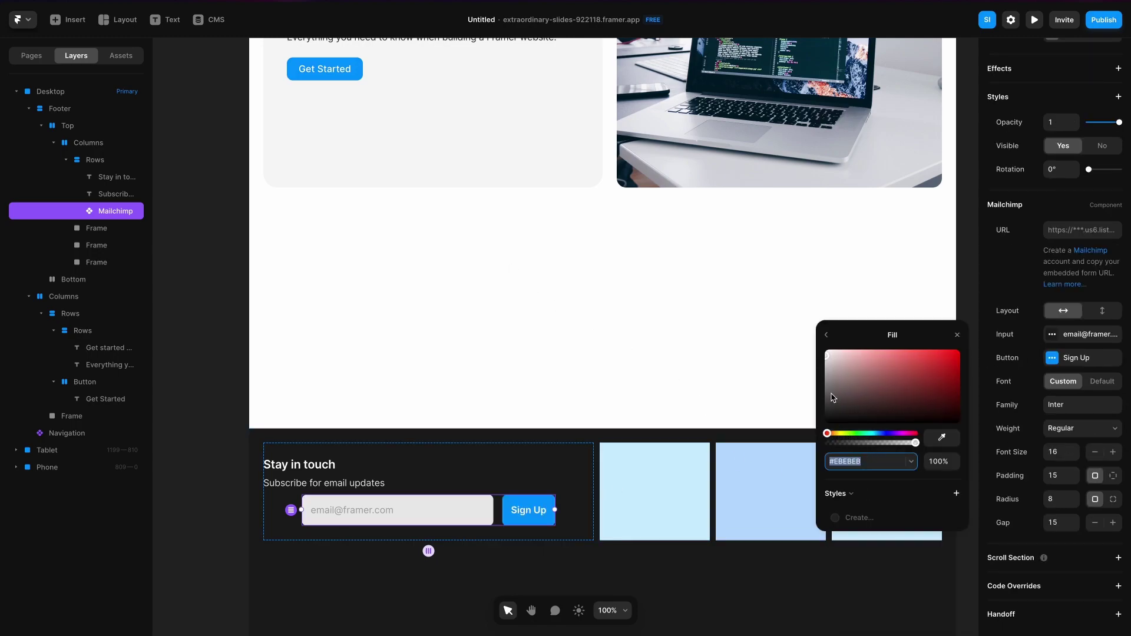
# Give the email field a dark grey #2E2E2E fill and a 60% white placeholder
pyautogui.moveTo(832, 398); pyautogui.dragTo(825, 402)
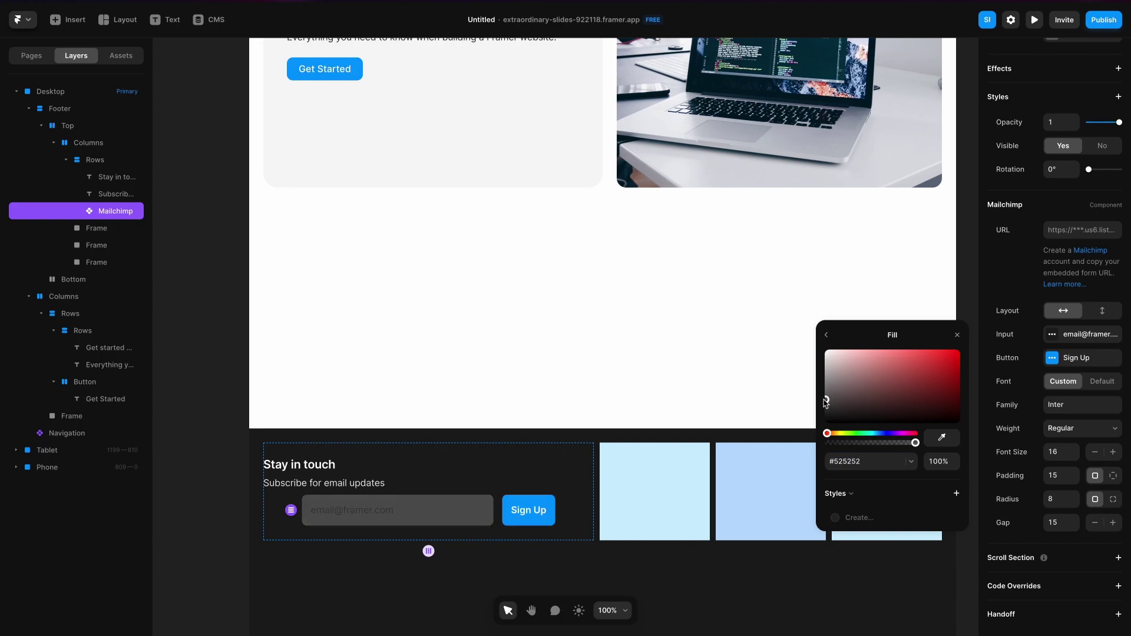
pyautogui.click(826, 336)
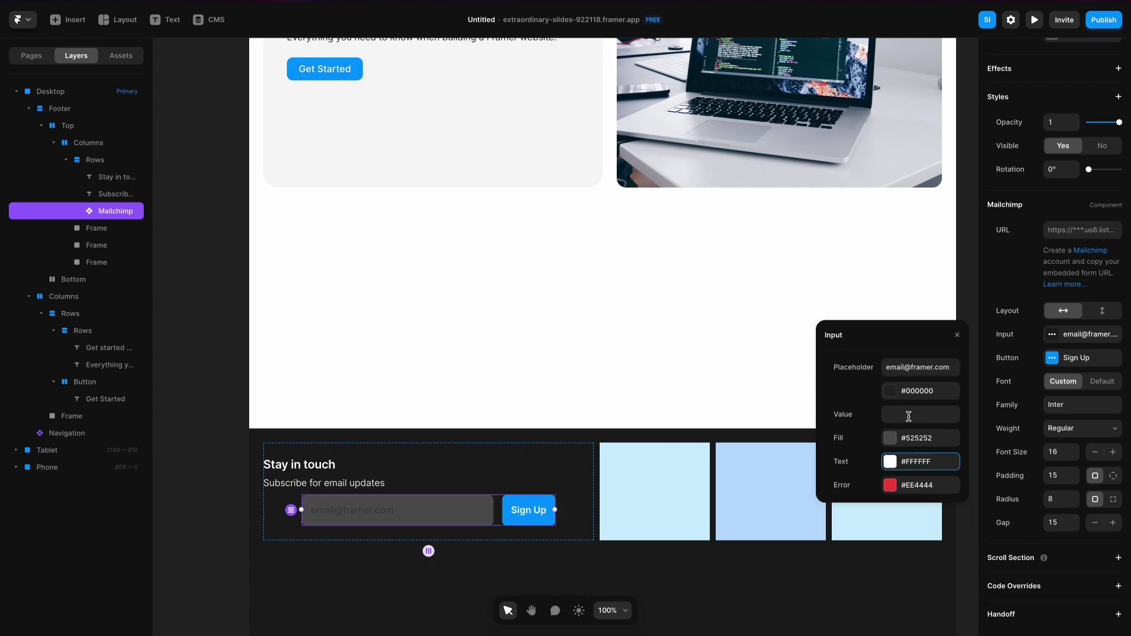
pyautogui.click(910, 391)
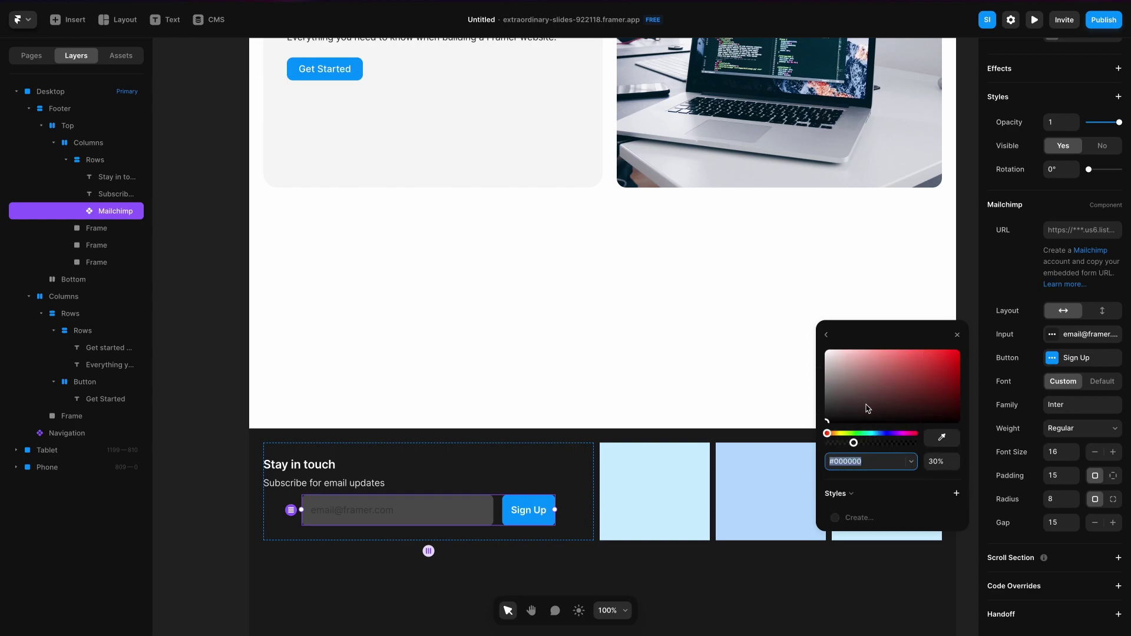
pyautogui.click(939, 465)
pyautogui.write('60')
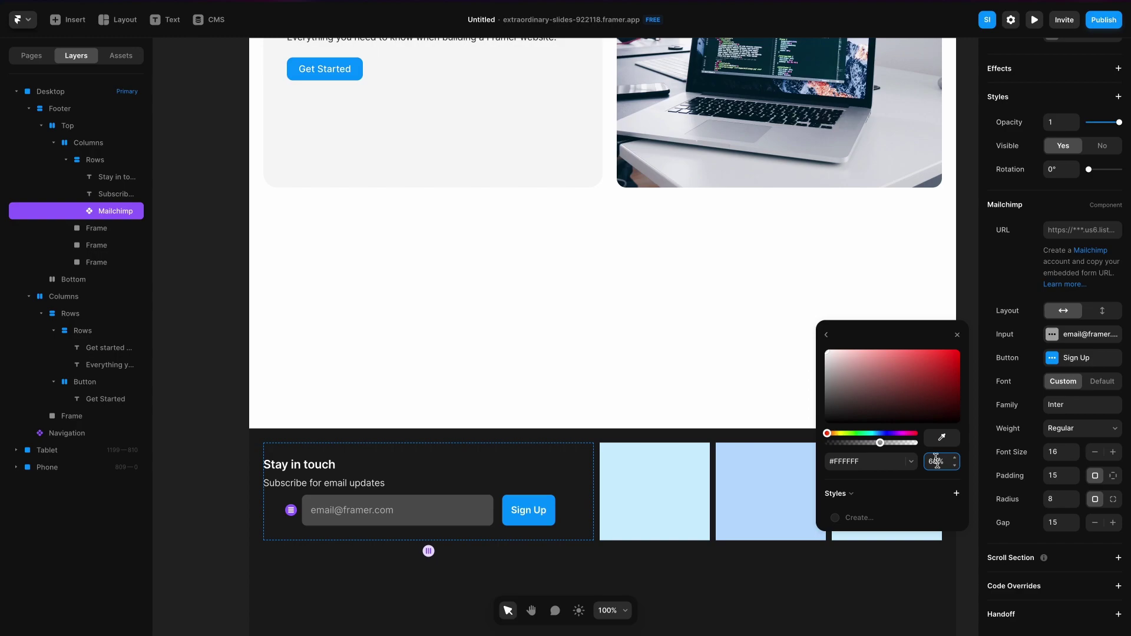
pyautogui.click(827, 335)
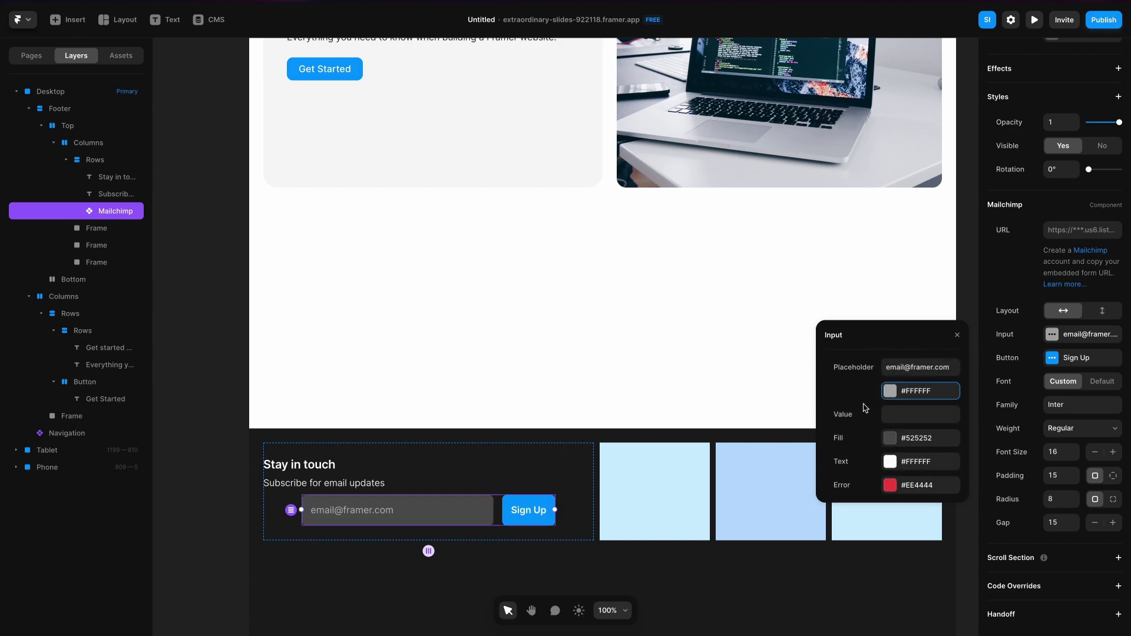
pyautogui.click(889, 438)
pyautogui.moveTo(833, 413); pyautogui.dragTo(820, 410)
pyautogui.click(678, 325)
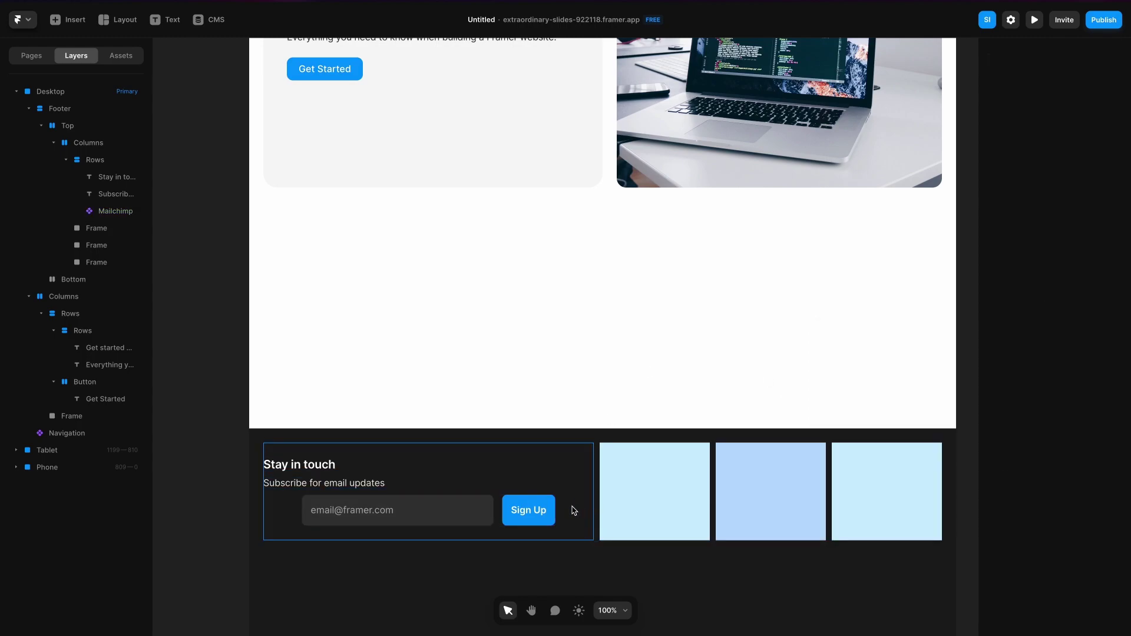
pyautogui.click(574, 510)
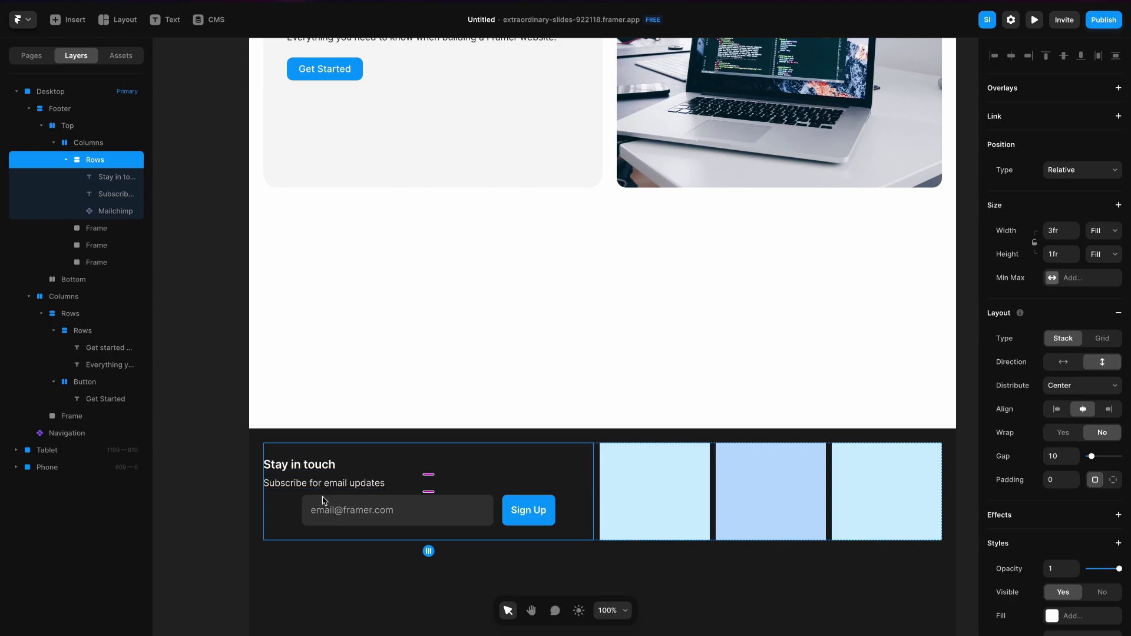
# Left-align the subscribe content and swap the first placeholder box for an empty stack
pyautogui.click(1056, 409)
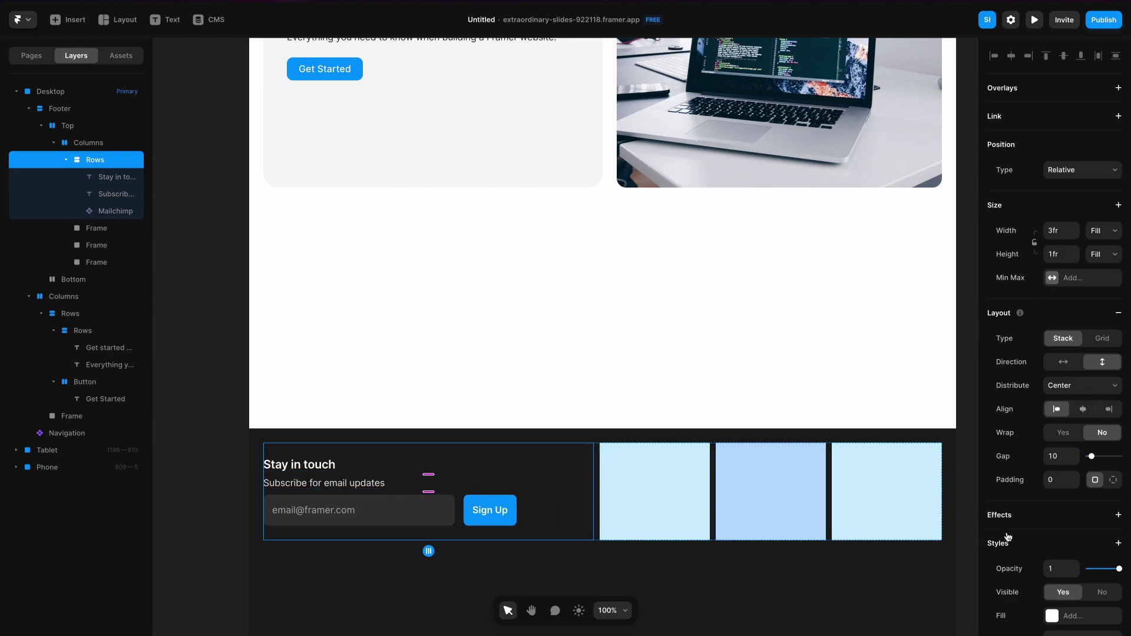
pyautogui.click(966, 469)
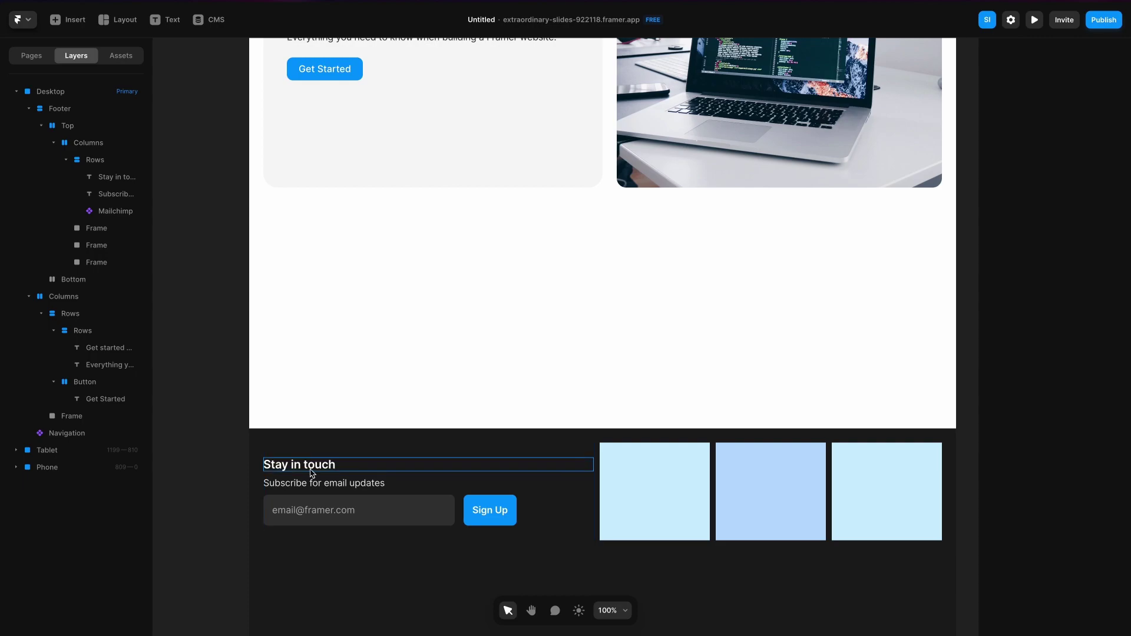
pyautogui.click(660, 479)
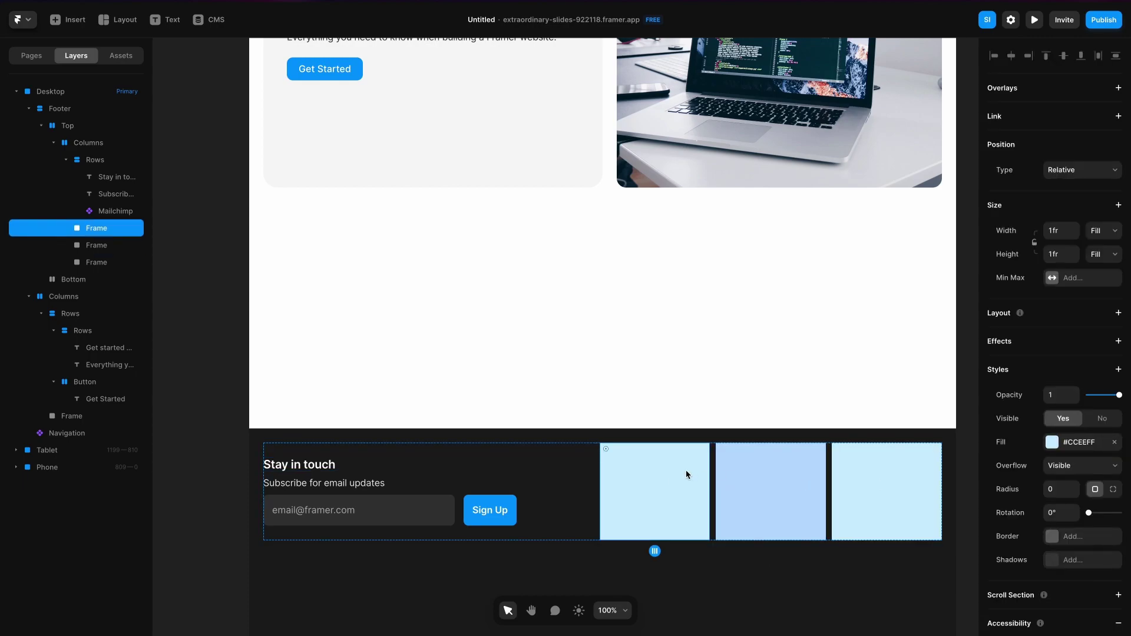
pyautogui.click(768, 473)
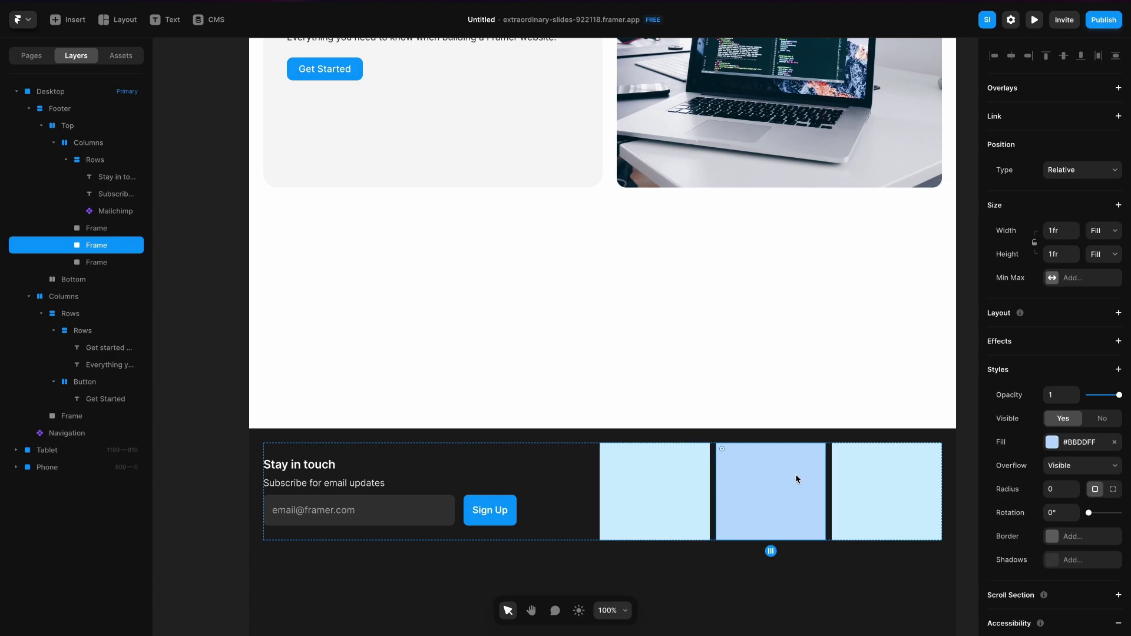
pyautogui.click(670, 482)
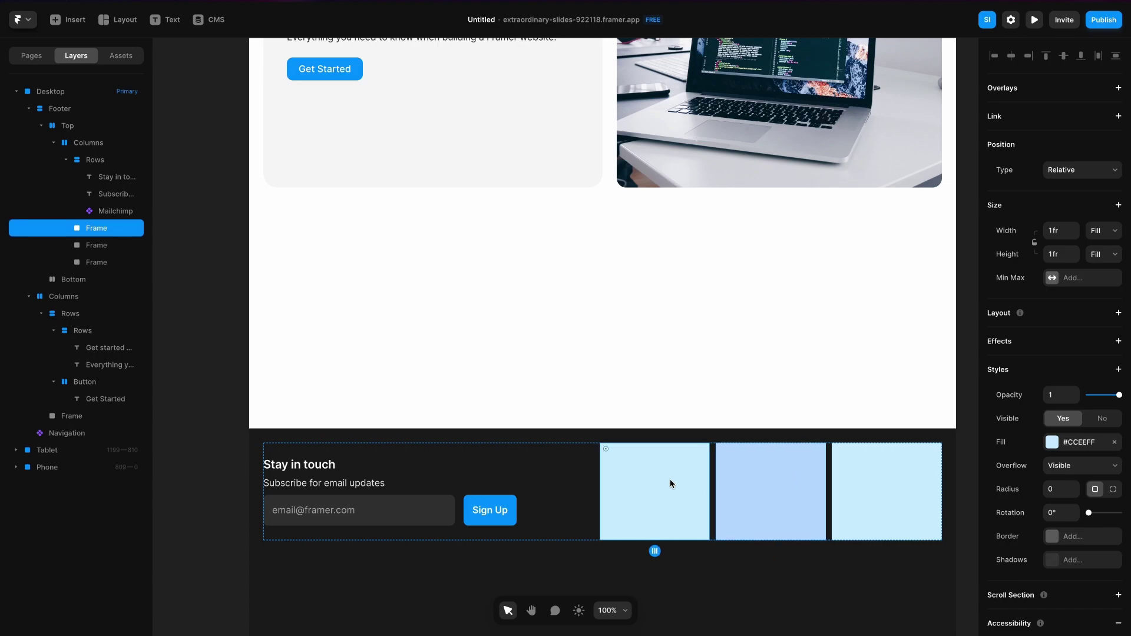
pyautogui.rightClick(669, 478)
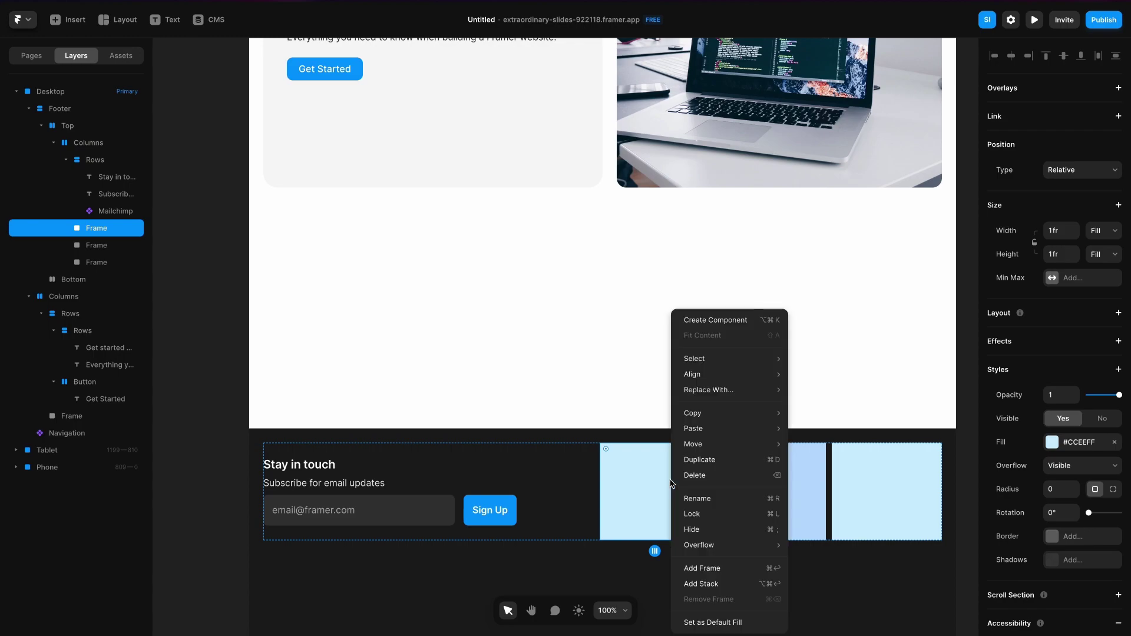
pyautogui.click(706, 574)
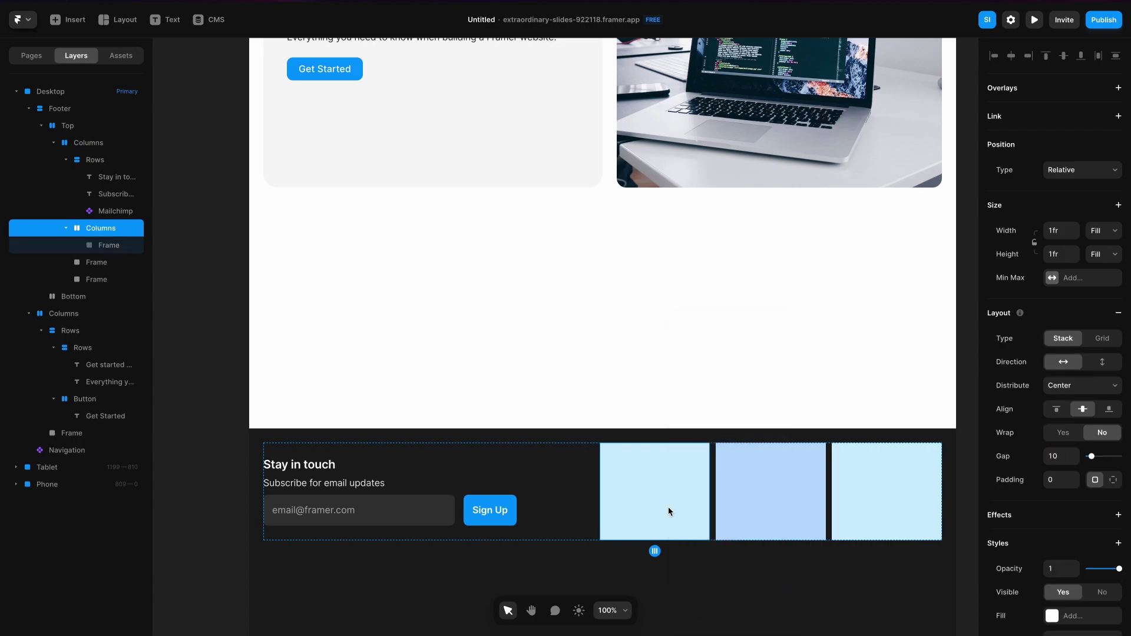
pyautogui.press('Delete')
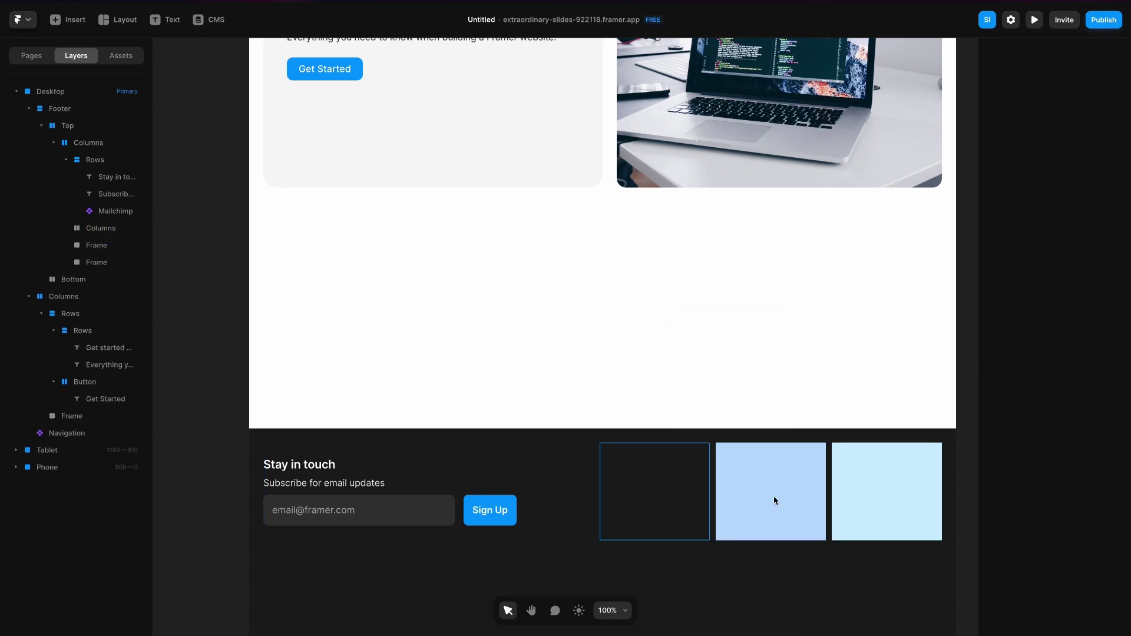
# Delete the two remaining light-blue placeholder boxes
pyautogui.click(801, 504)
pyautogui.keyDown('shift'); pyautogui.click(885, 498); pyautogui.keyUp('shift')
pyautogui.press('Delete')
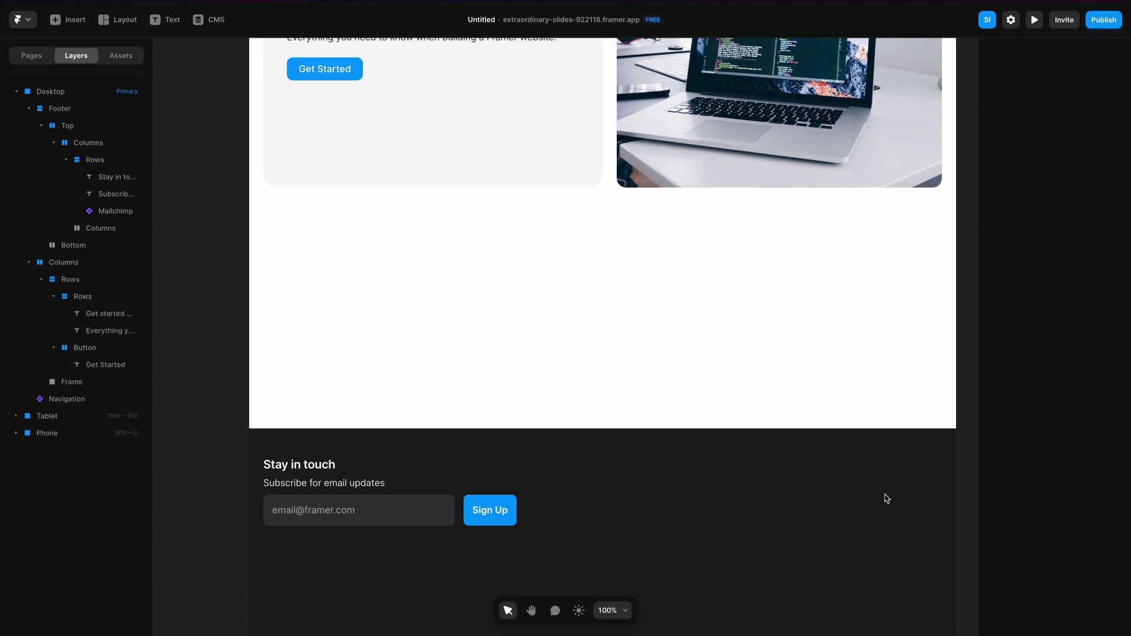
# Duplicate the empty stack into three columns and paste the subscribe text into the first
pyautogui.click(98, 230)
pyautogui.hotkey('ctrl', 'd')
pyautogui.hotkey('ctrl', 'd')
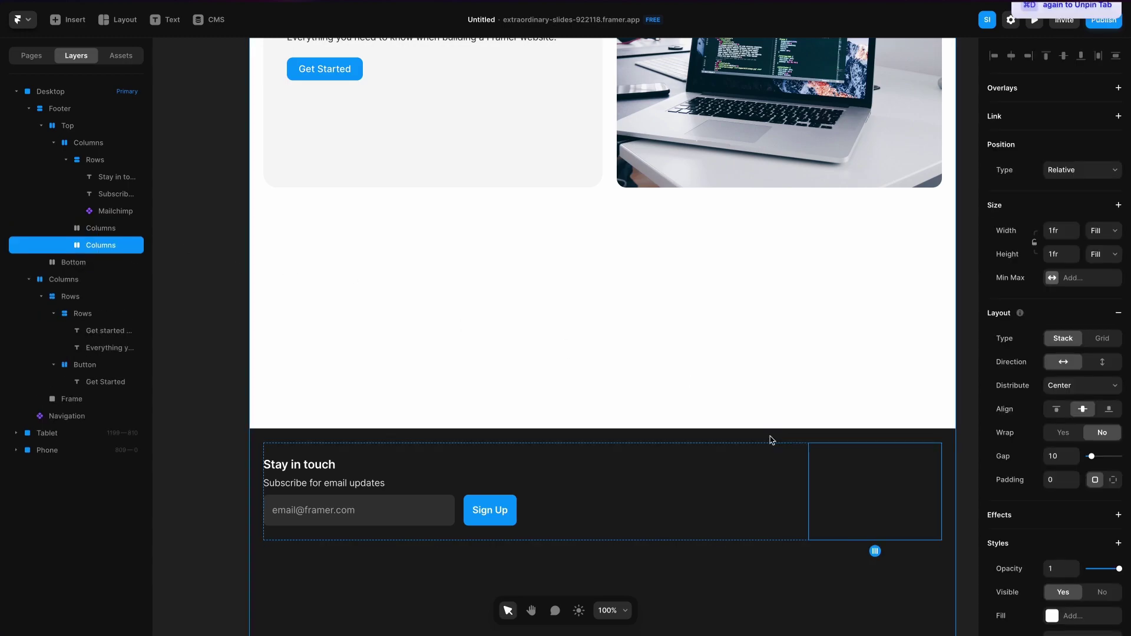
pyautogui.click(655, 496)
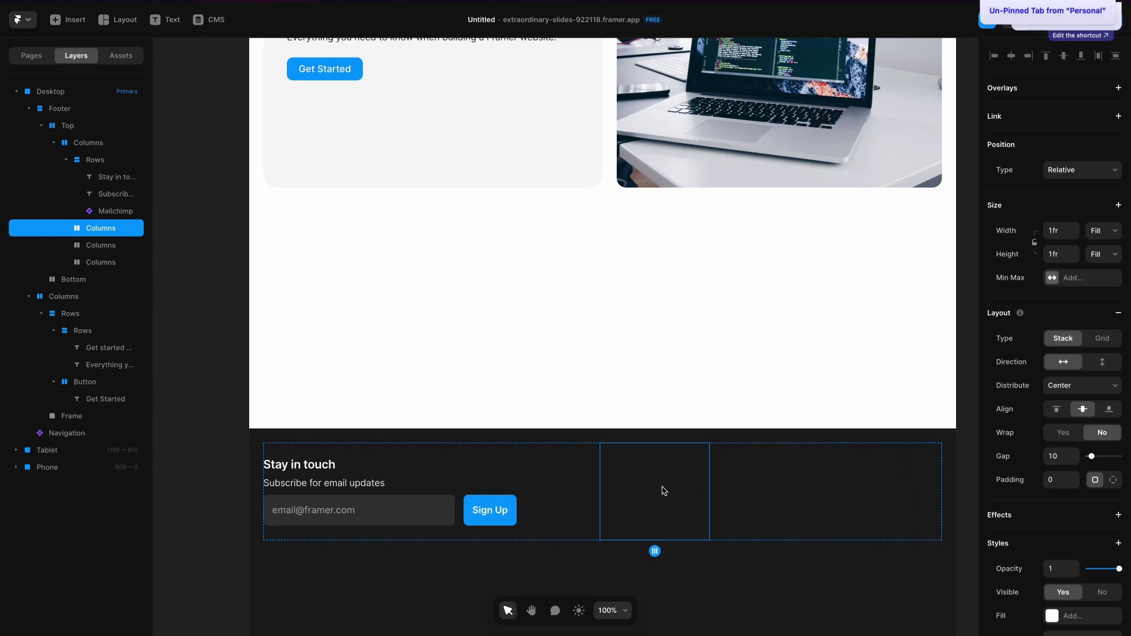
pyautogui.hotkey('ctrl', 'v')
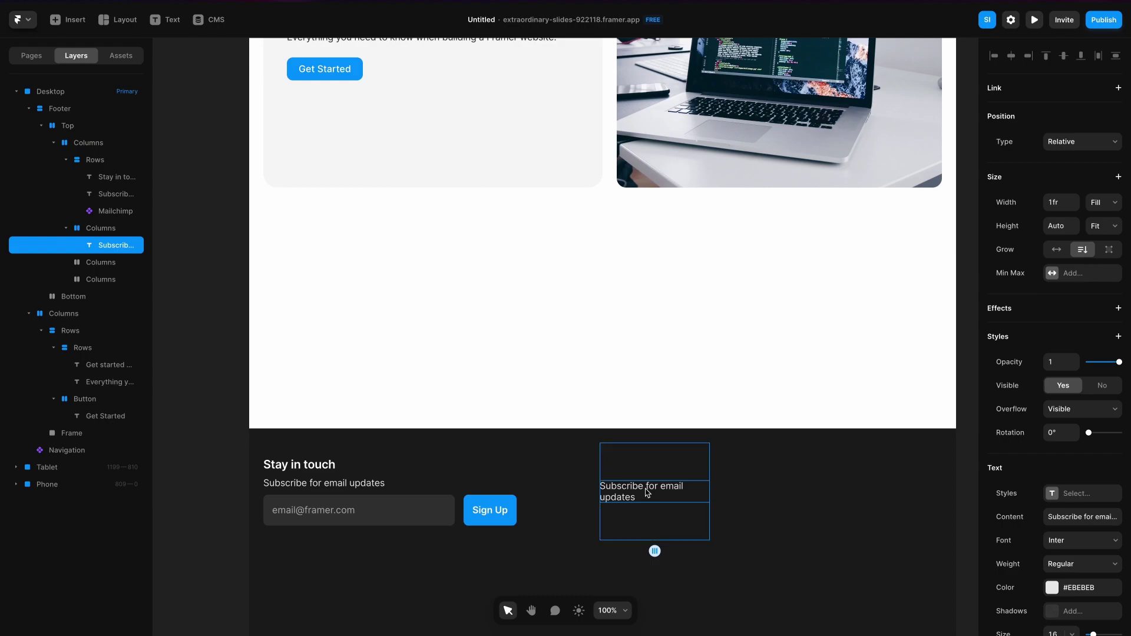
# Stack the column vertically under a semibold #FFFFFF white Company heading
pyautogui.press('super+d')
pyautogui.click(651, 461)
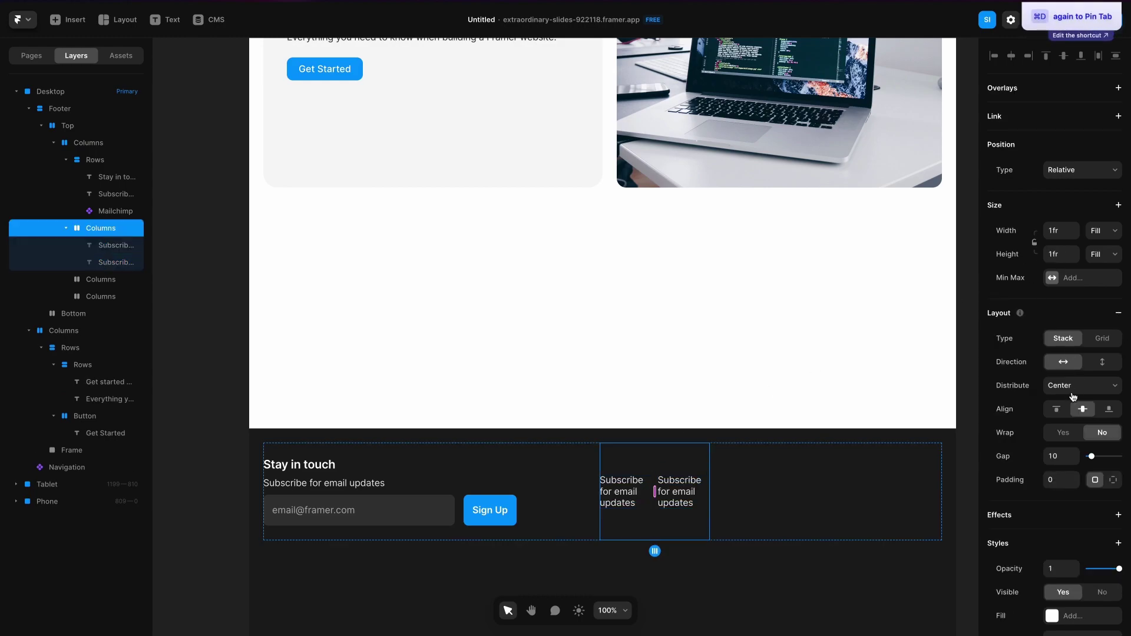
pyautogui.click(1102, 362)
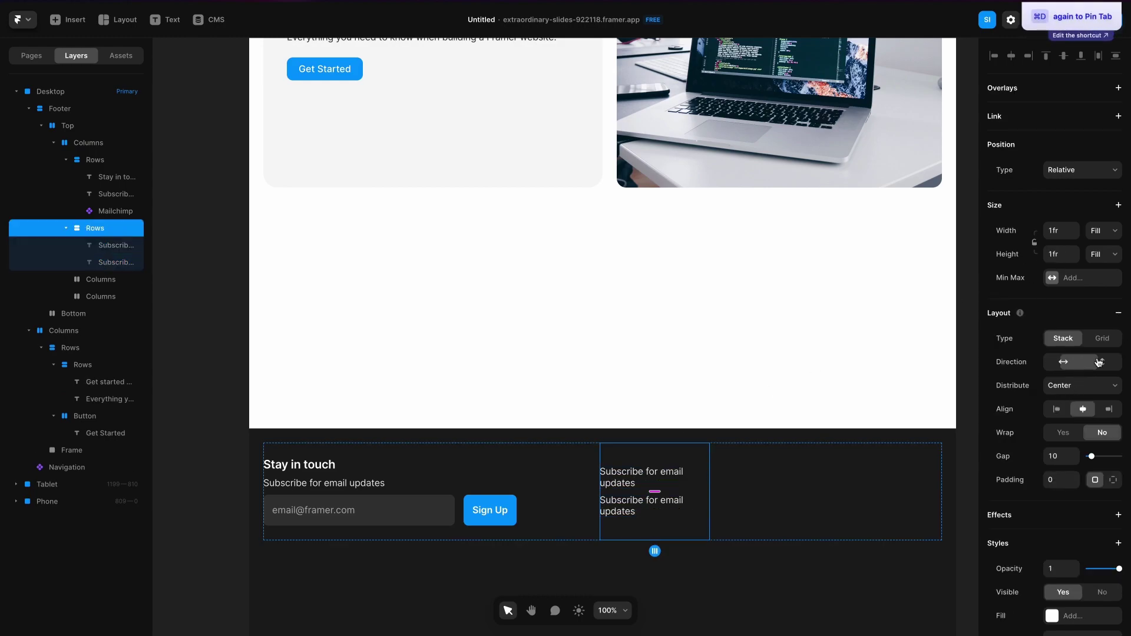
pyautogui.doubleClick(646, 484)
pyautogui.press('super+a')
pyautogui.write('Co')
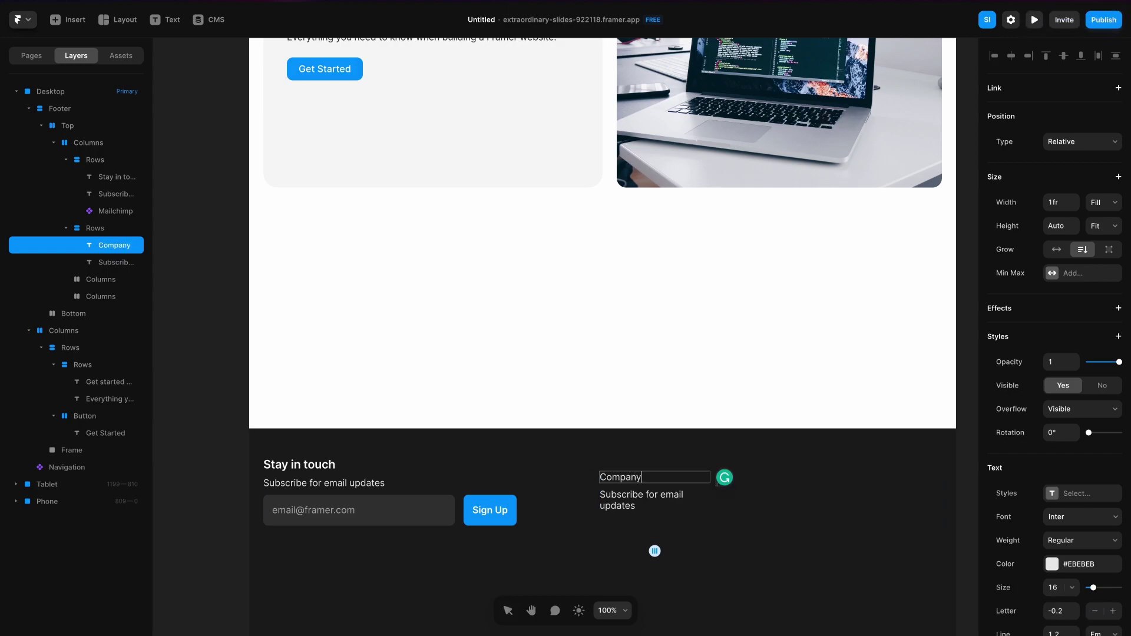
pyautogui.write('mpany')
pyautogui.press('Escape')
pyautogui.click(1084, 566)
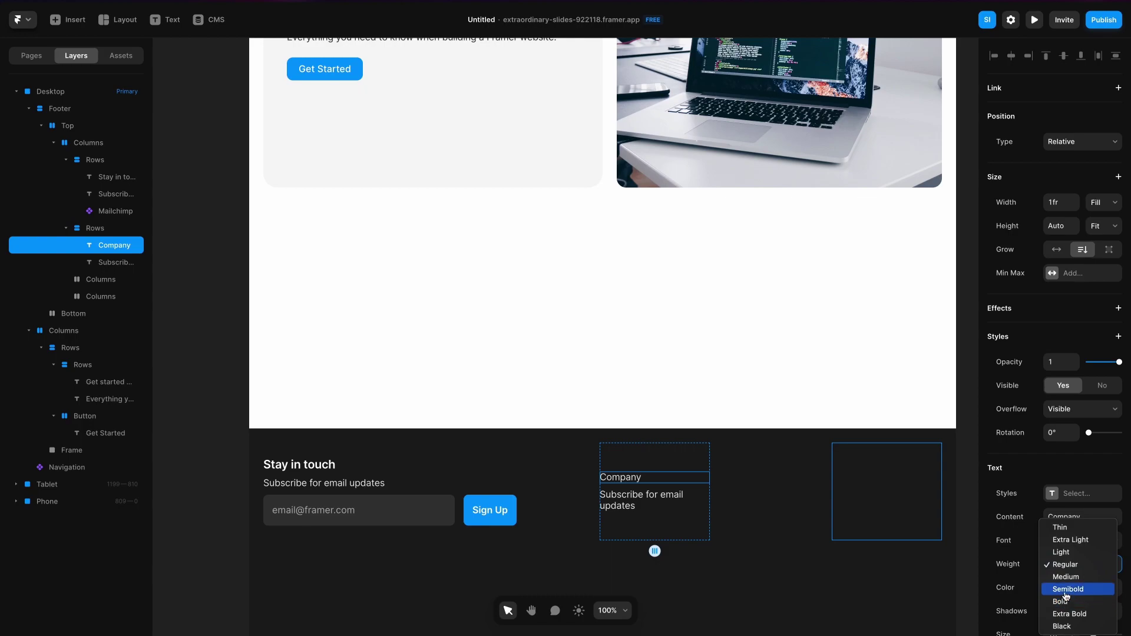
pyautogui.click(1067, 590)
pyautogui.click(1052, 587)
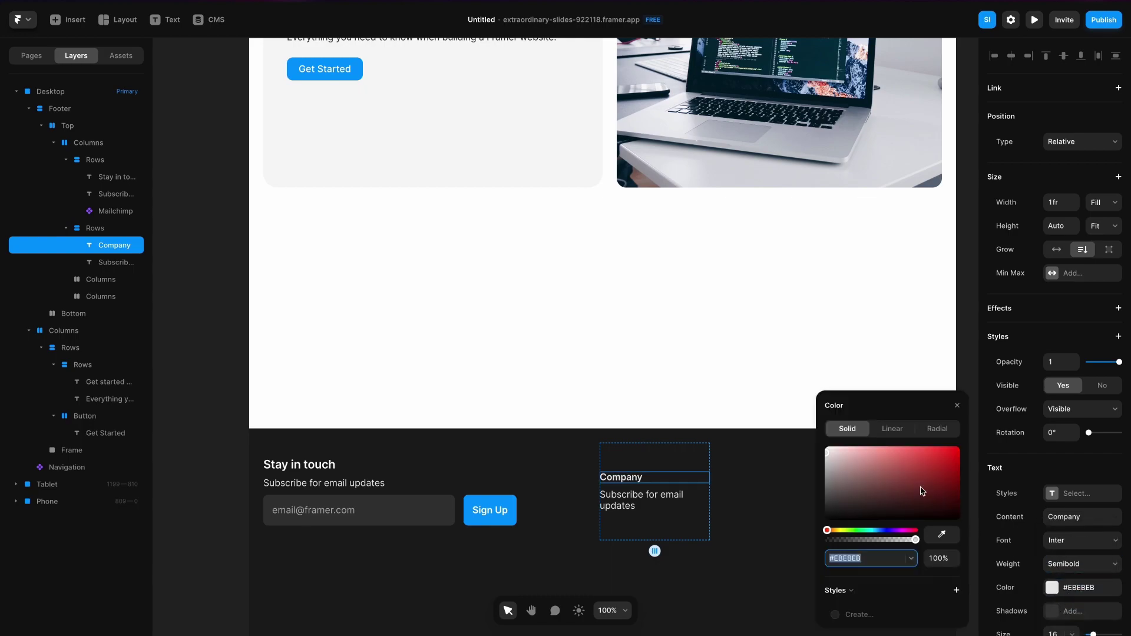
pyautogui.moveTo(895, 489); pyautogui.dragTo(768, 406)
# Add Framer Templates and Framer Course links beneath the Company heading
pyautogui.doubleClick(650, 494)
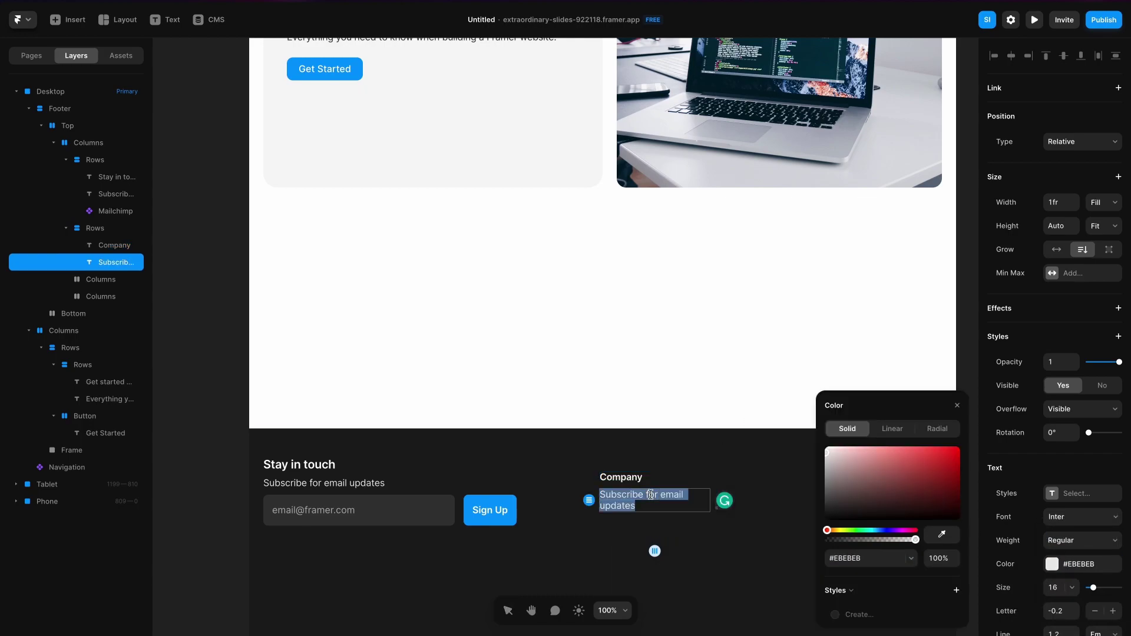
pyautogui.scroll(7, 486, 335)
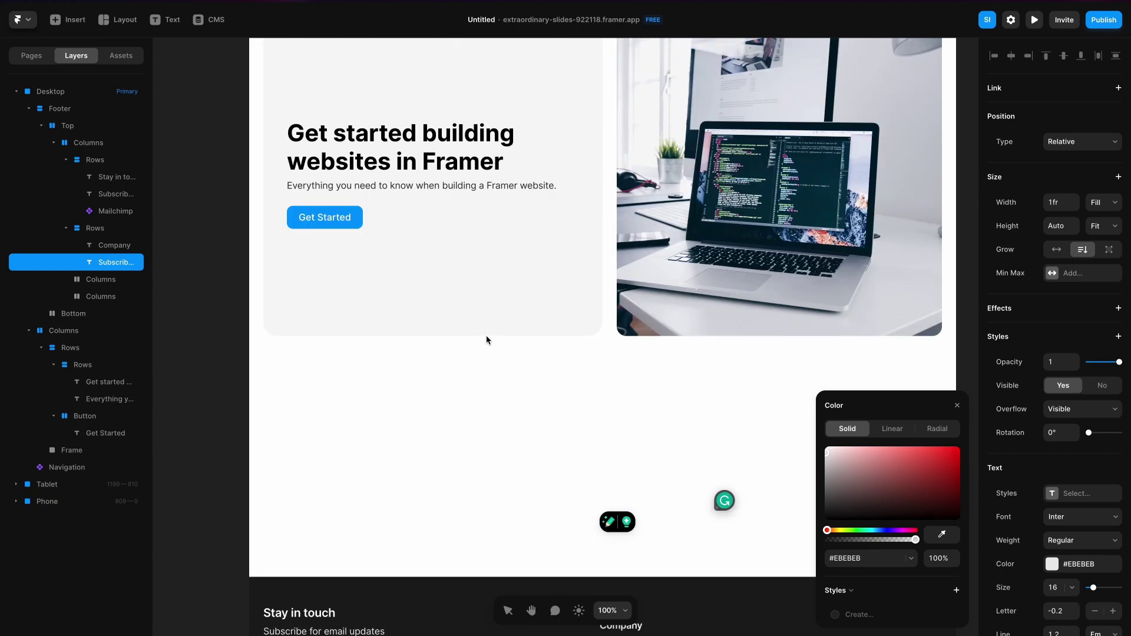
pyautogui.scroll(-1, 591, 259)
pyautogui.scroll(-7, 591, 254)
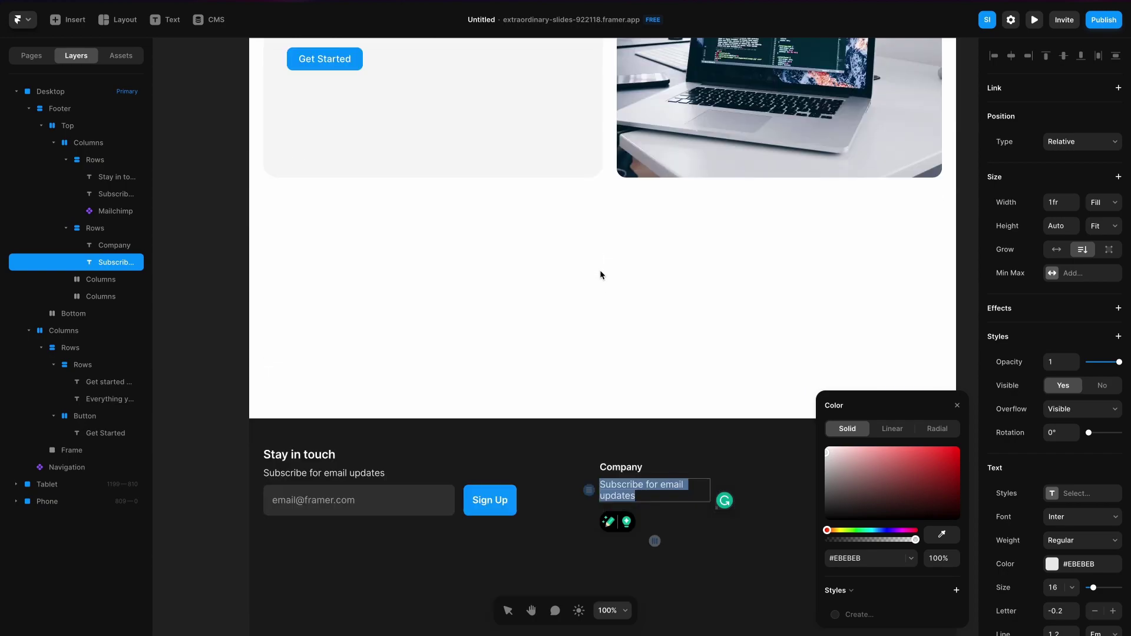
pyautogui.write('Frame')
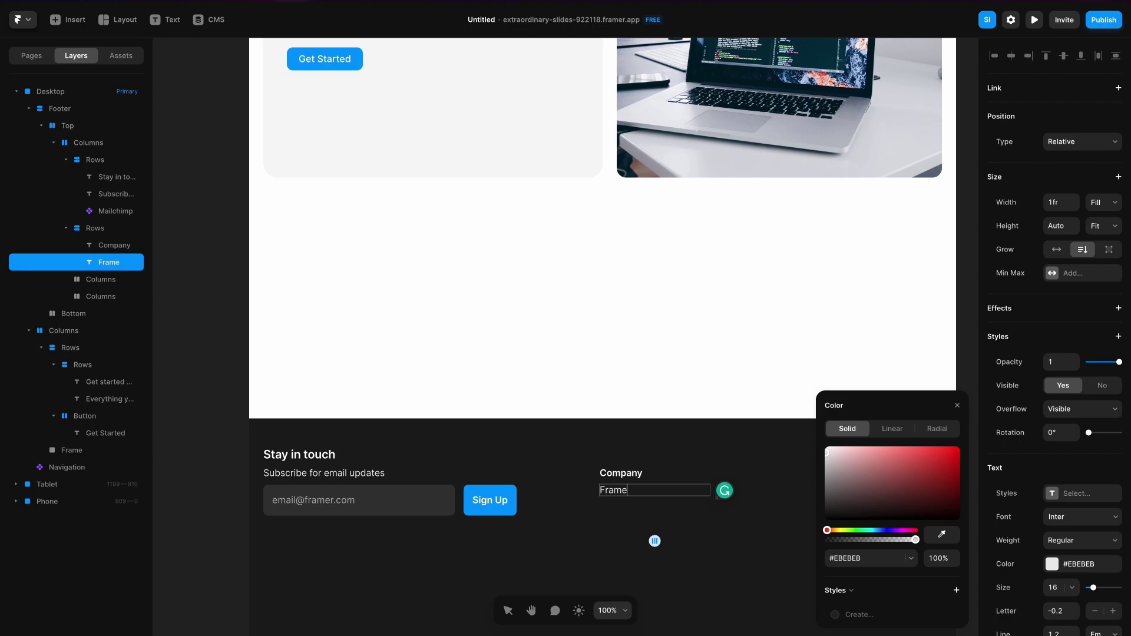
pyautogui.write('r Templates')
pyautogui.press('Escape')
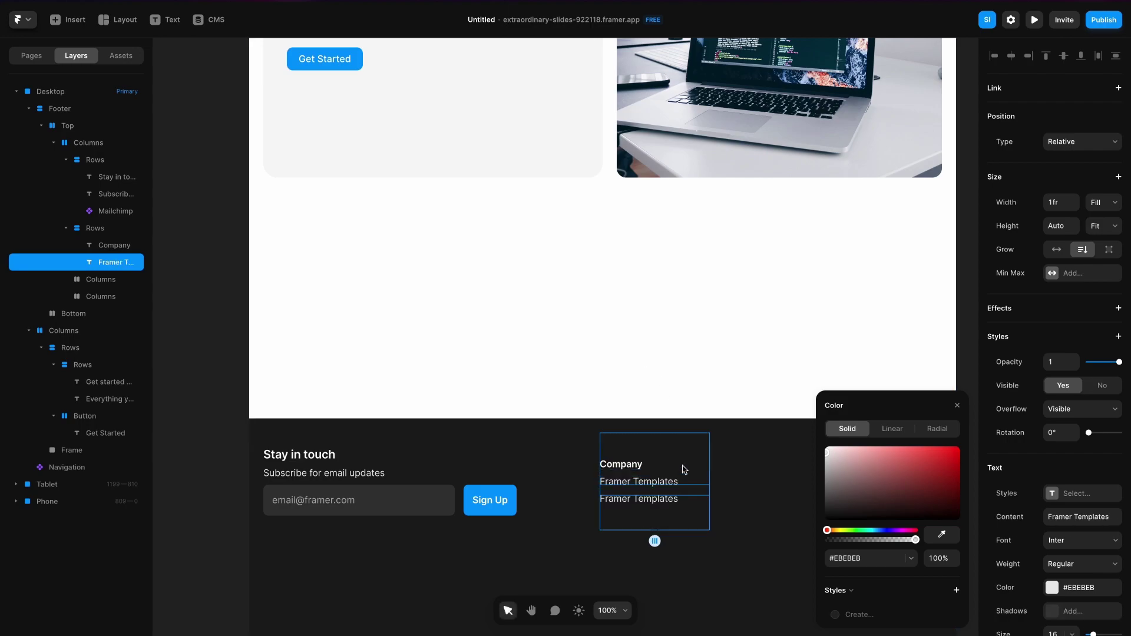
pyautogui.press('super+d')
pyautogui.doubleClick(650, 499)
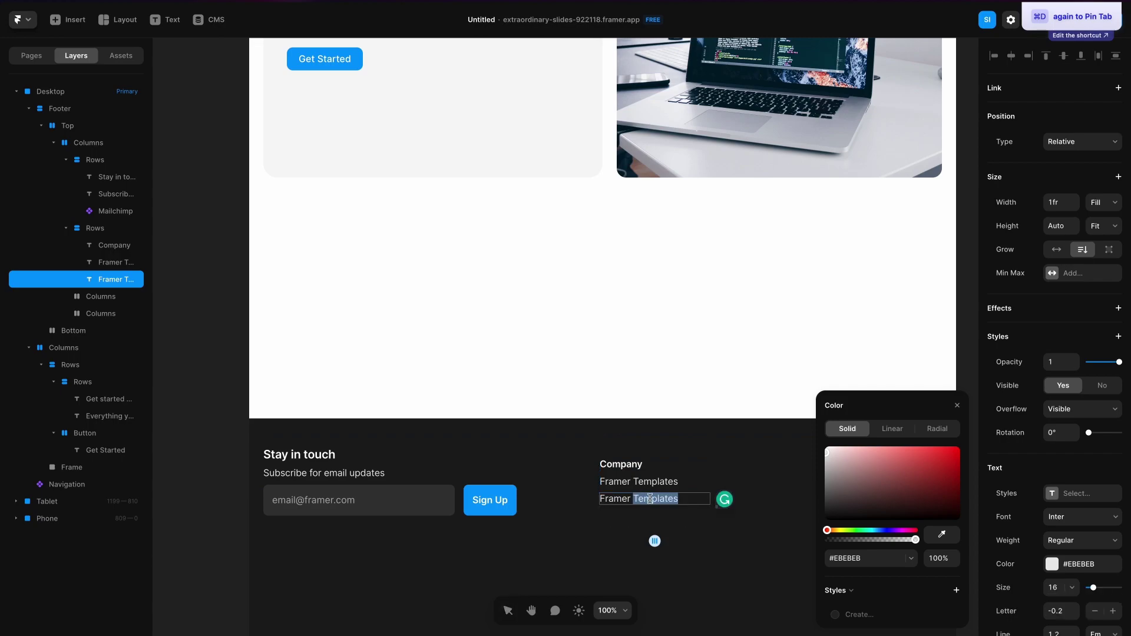
pyautogui.write('Cours')
pyautogui.press('Escape')
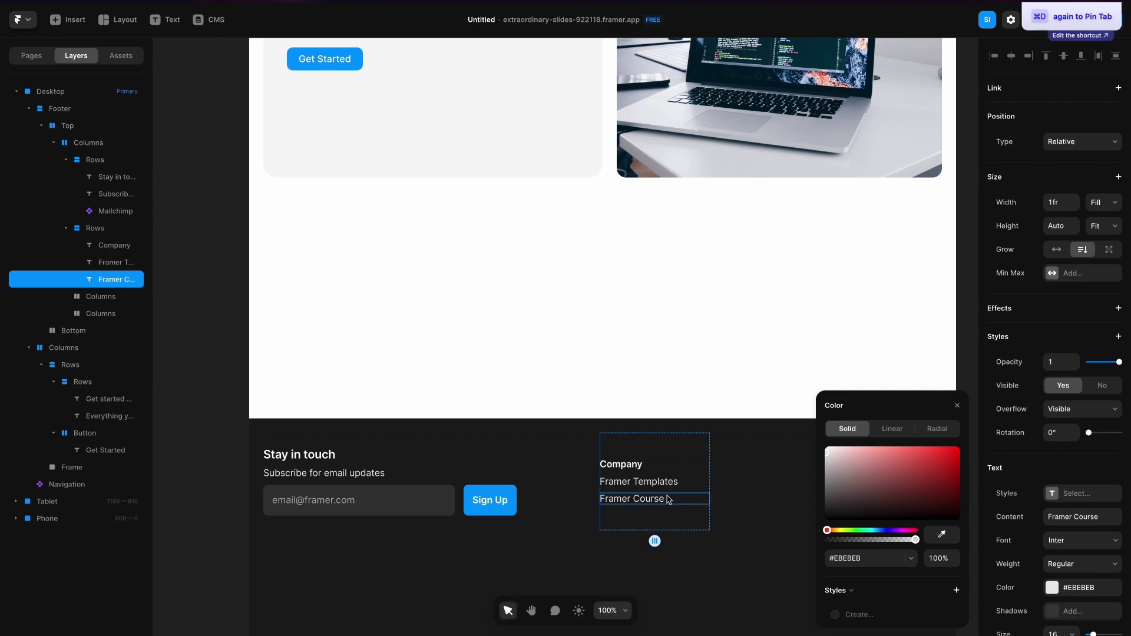
# Add Careers and Who We Are links to the Company list
pyautogui.press('super+d')
pyautogui.tripleClick(644, 507)
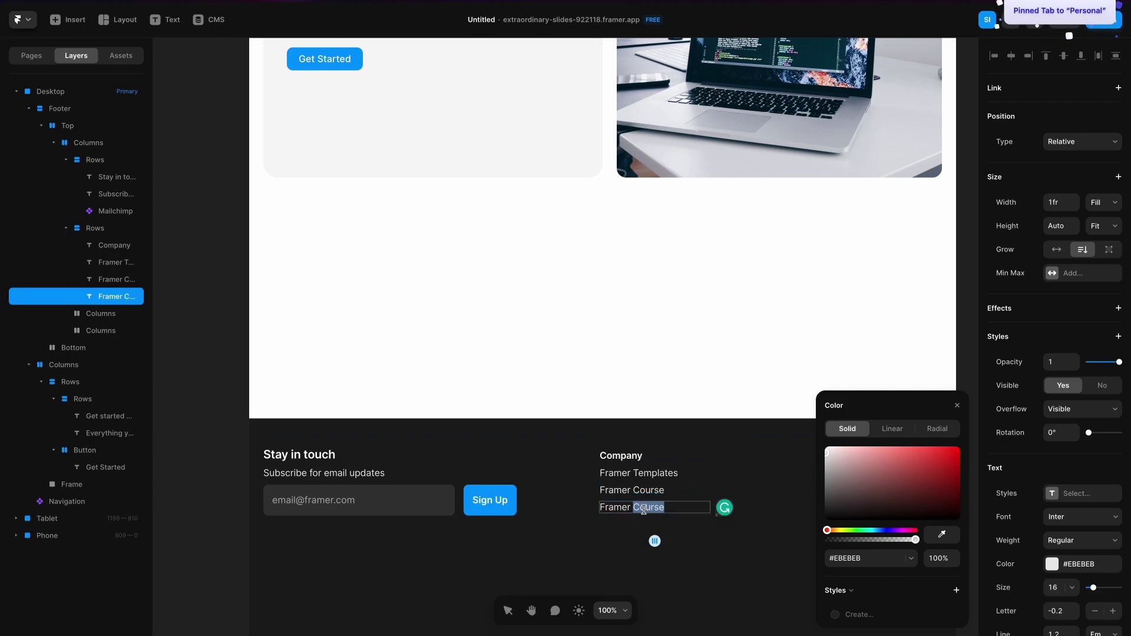
pyautogui.write('Careers')
pyautogui.press('Escape')
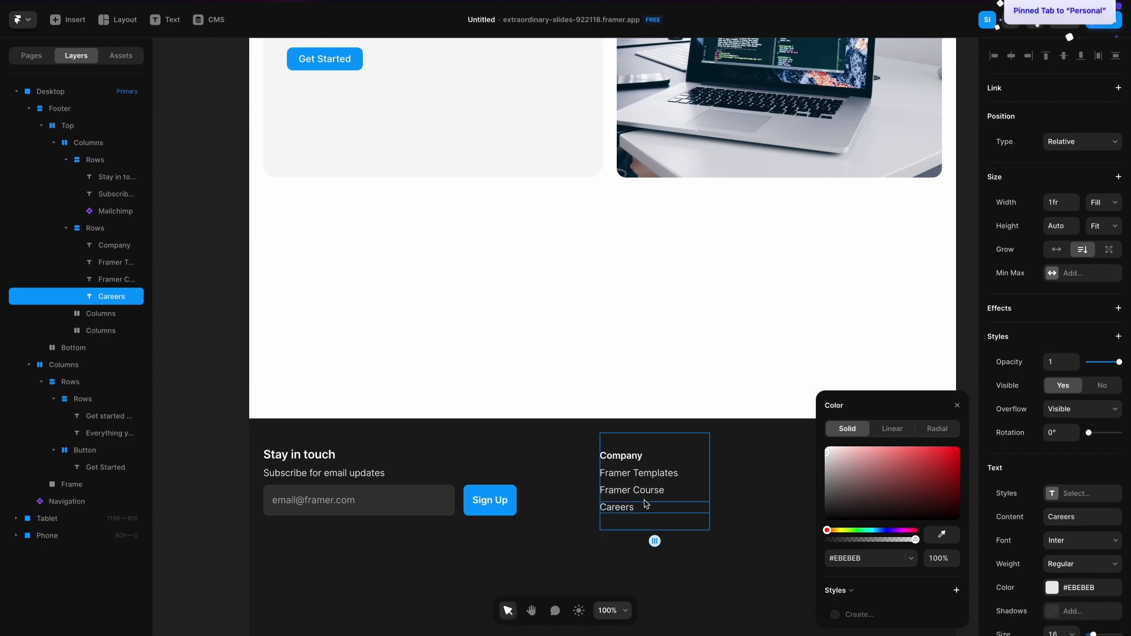
pyautogui.press('super+d')
pyautogui.doubleClick(627, 517)
pyautogui.write('Who We Are')
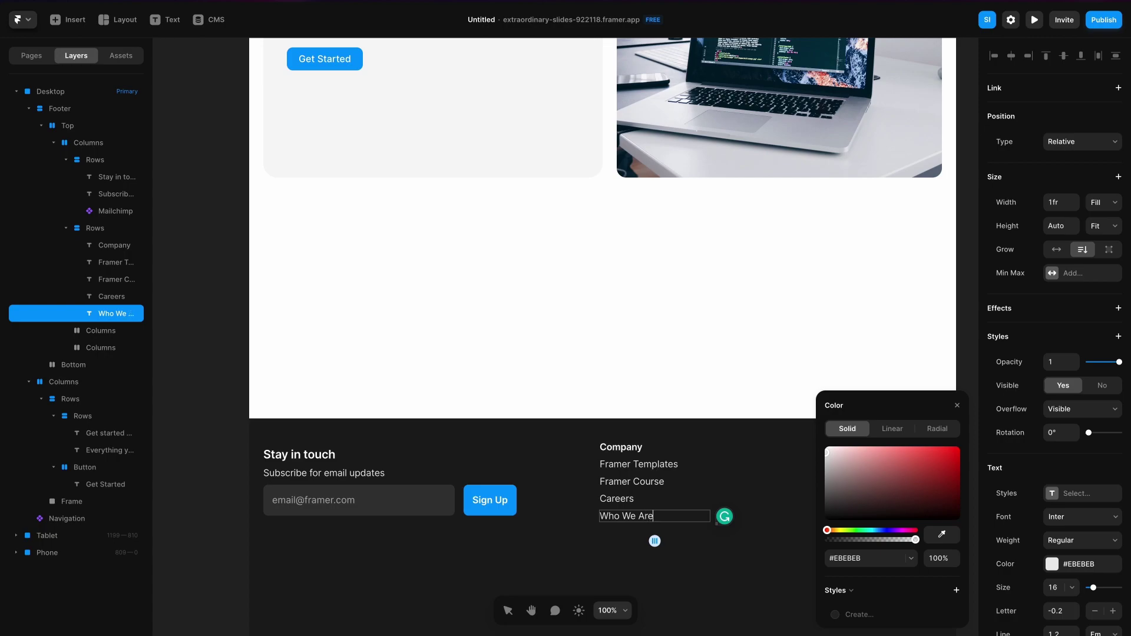
pyautogui.press('Escape')
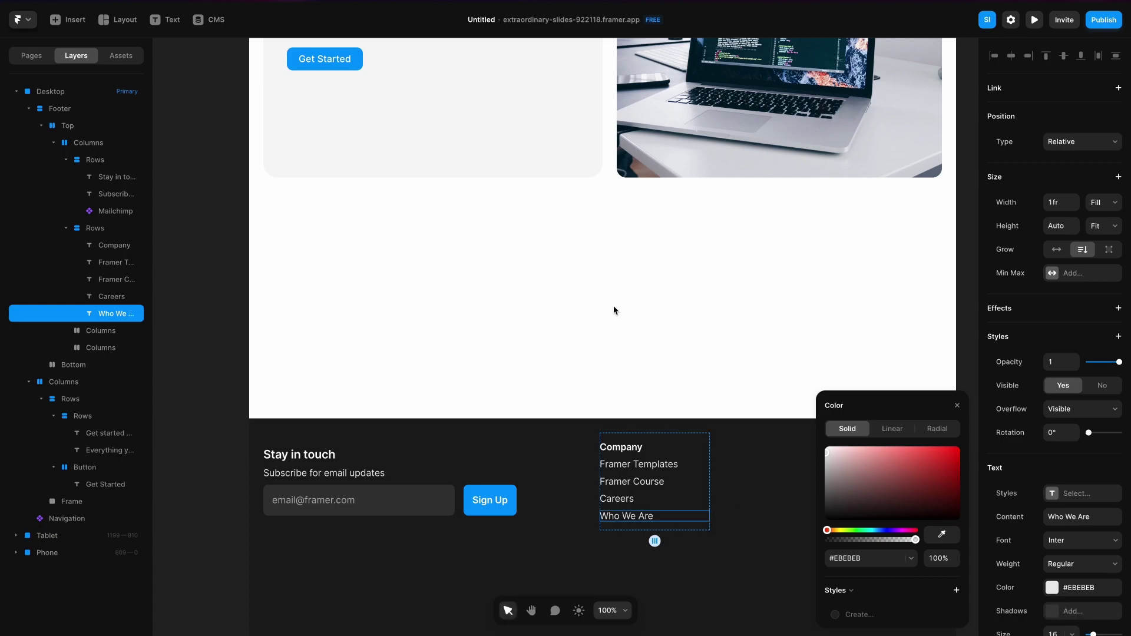
pyautogui.press('Escape')
# Copy the Company heading and first link into a new vertical stack and make the third column vertical
pyautogui.click(689, 450)
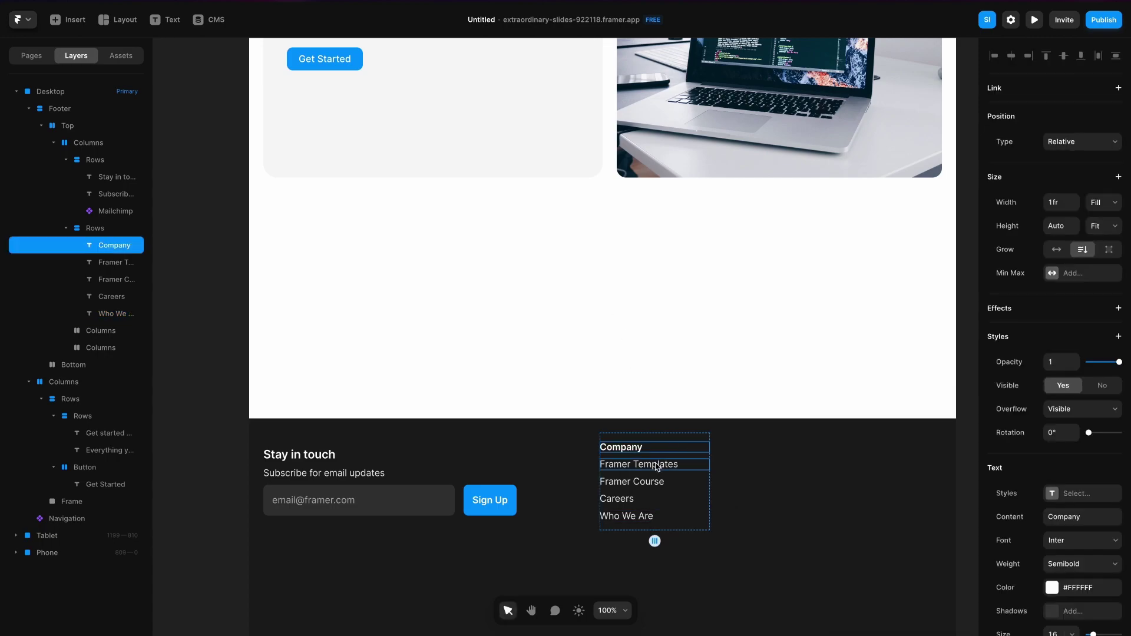
pyautogui.keyDown('shift'); pyautogui.click(648, 464); pyautogui.keyUp('shift')
pyautogui.moveTo(648, 450); pyautogui.dragTo(790, 469)
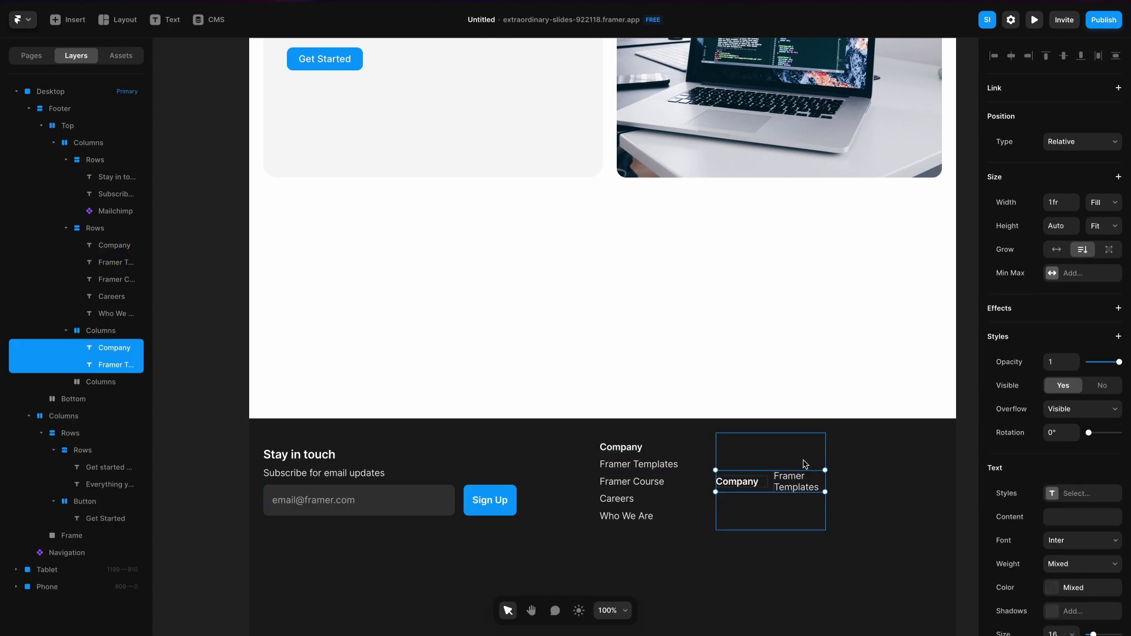
pyautogui.hotkey('ctrl', 'Return')
pyautogui.click(1099, 361)
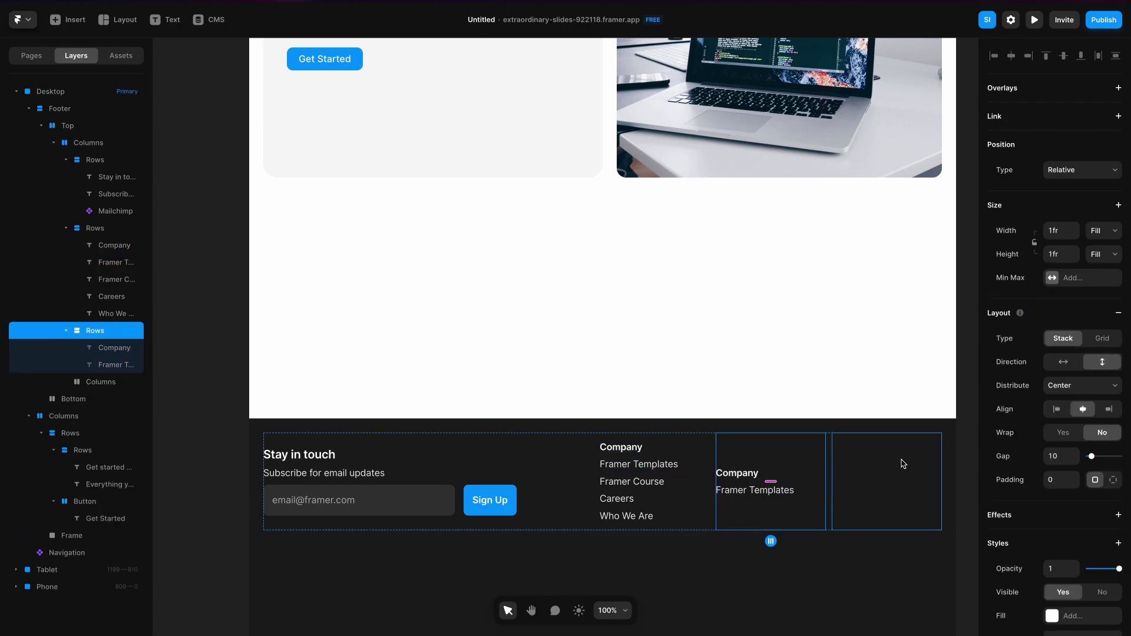
pyautogui.click(901, 464)
pyautogui.click(1103, 362)
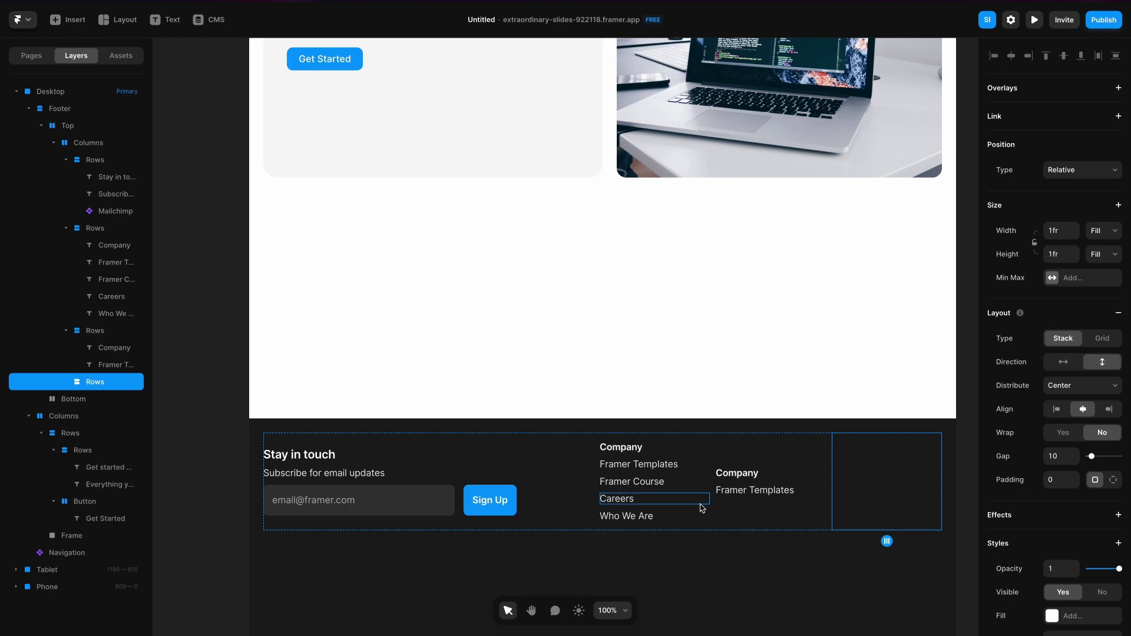
# Retitle the copied heading Get Help and its first link Contact Us
pyautogui.doubleClick(739, 474)
pyautogui.write('Get Help')
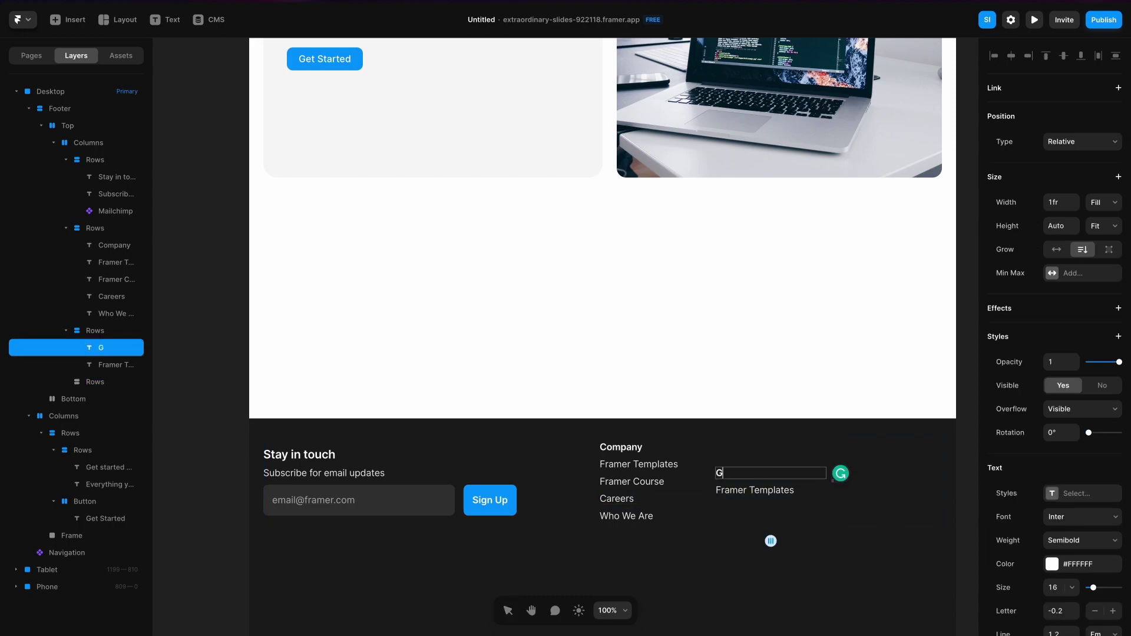
pyautogui.click(756, 490)
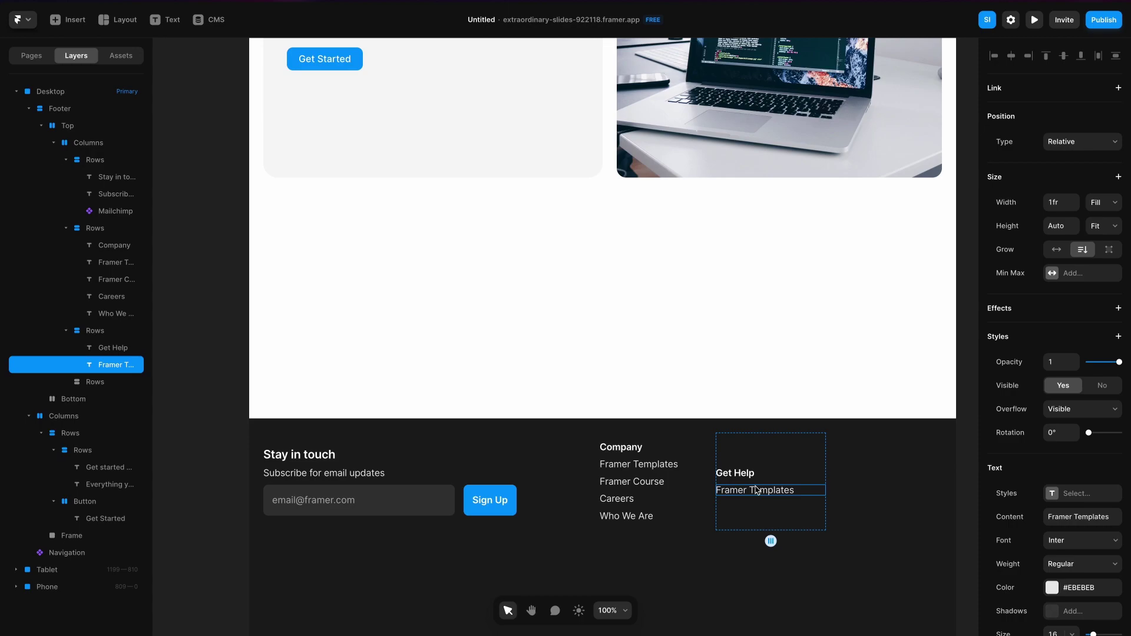
pyautogui.doubleClick(756, 490)
pyautogui.hotkey('ctrl', 'a')
pyautogui.write('Contac')
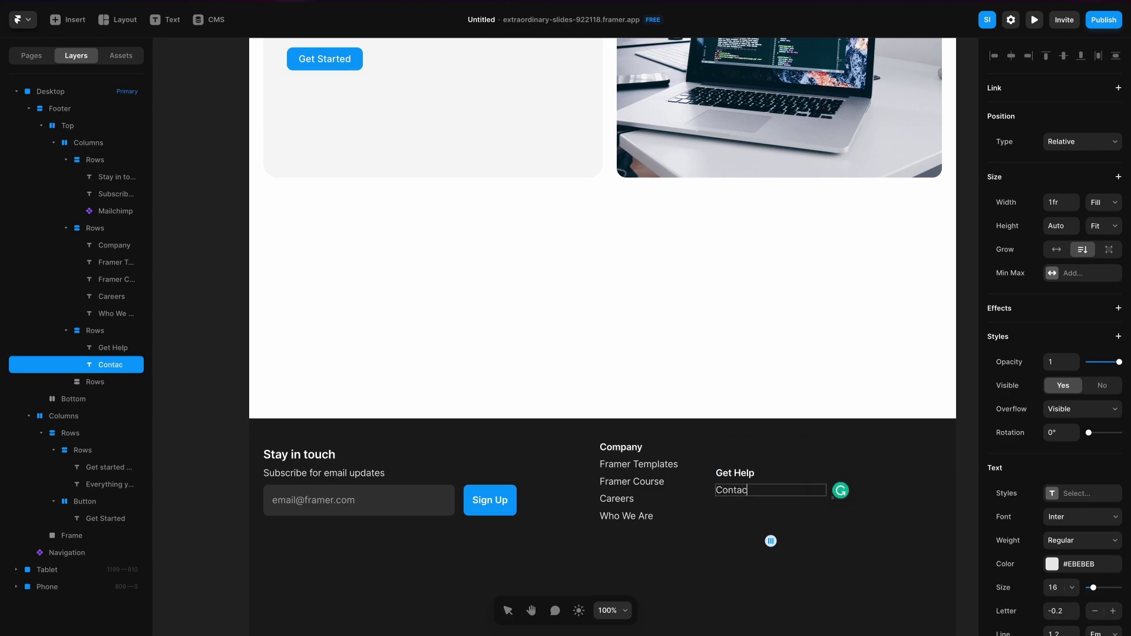
pyautogui.write('t Us')
pyautogui.press('Escape')
# Duplicate Contact Us into an FAQ link, then select the Get Help texts
pyautogui.press('super+d')
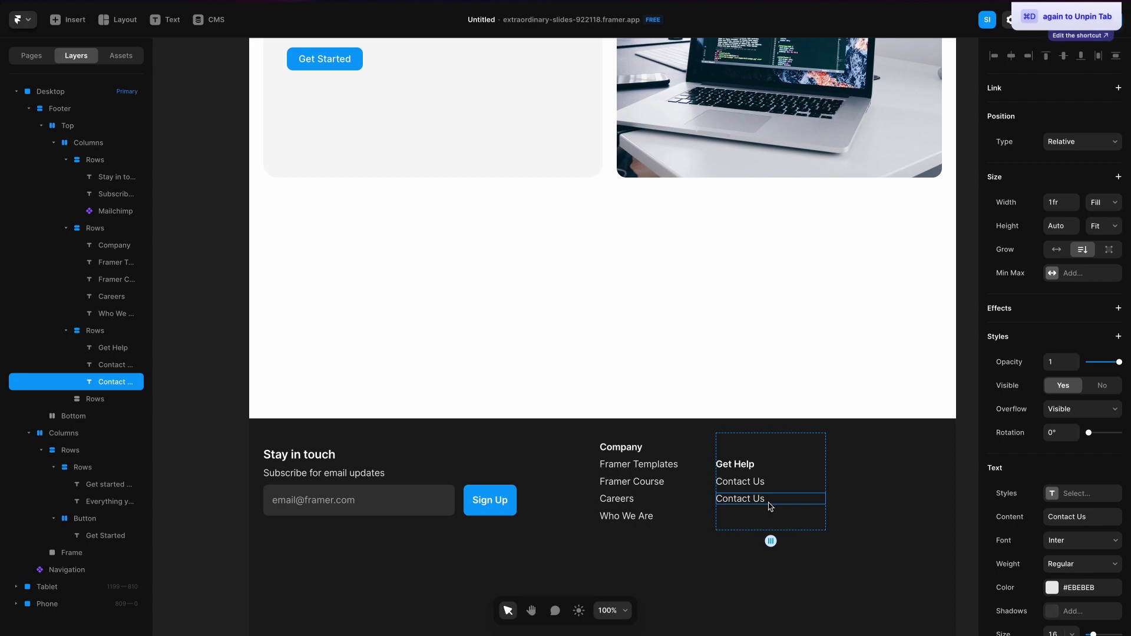
pyautogui.doubleClick(752, 500)
pyautogui.write('FAQ')
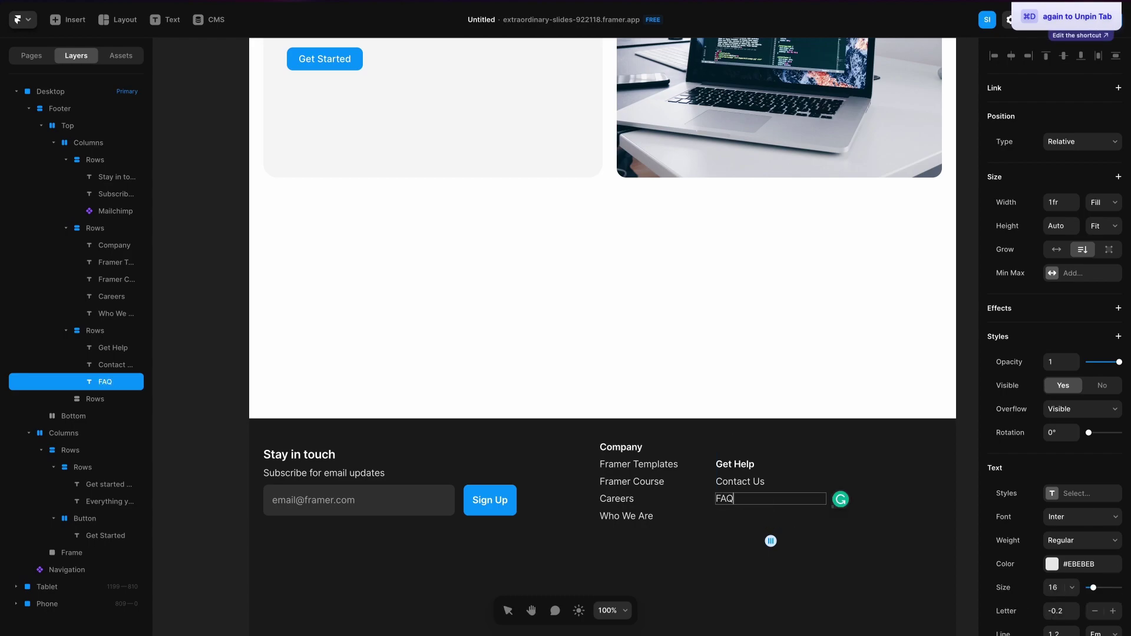
pyautogui.press('Escape')
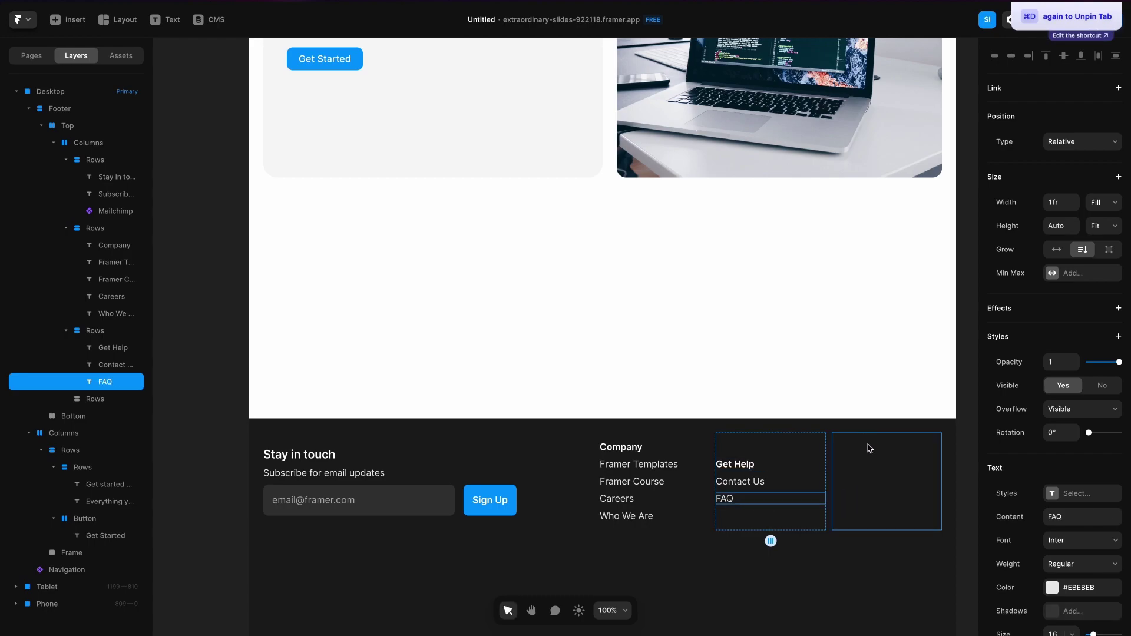
pyautogui.click(724, 462)
pyautogui.keyDown('shift'); pyautogui.click(734, 482); pyautogui.keyUp('shift')
# Paste the Get Help texts into the fourth column and retitle them Social and TikTok
pyautogui.keyDown('shift'); pyautogui.click(731, 499); pyautogui.keyUp('shift')
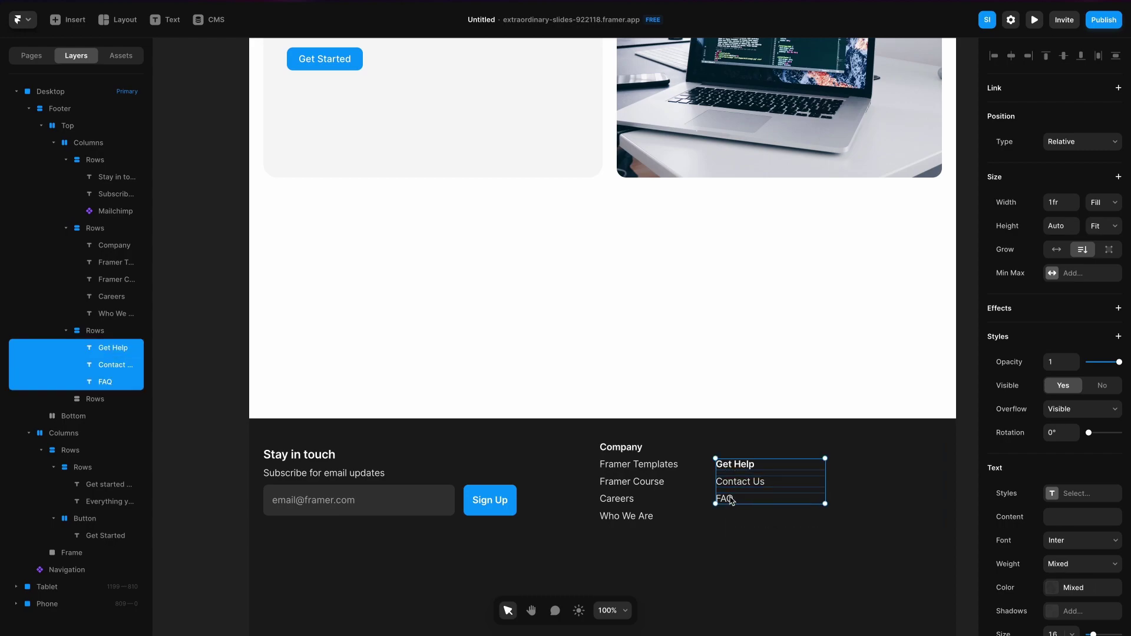
pyautogui.click(906, 474)
pyautogui.press('super+v')
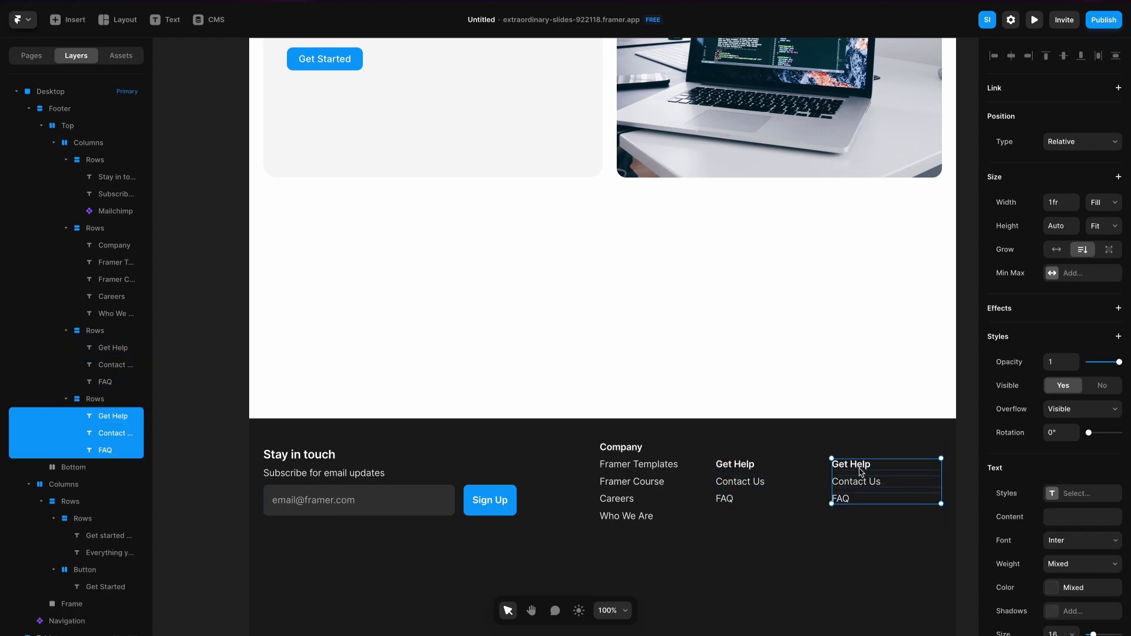
pyautogui.doubleClick(862, 471)
pyautogui.write('Social')
pyautogui.press('Tab')
pyautogui.press('BackSpace')
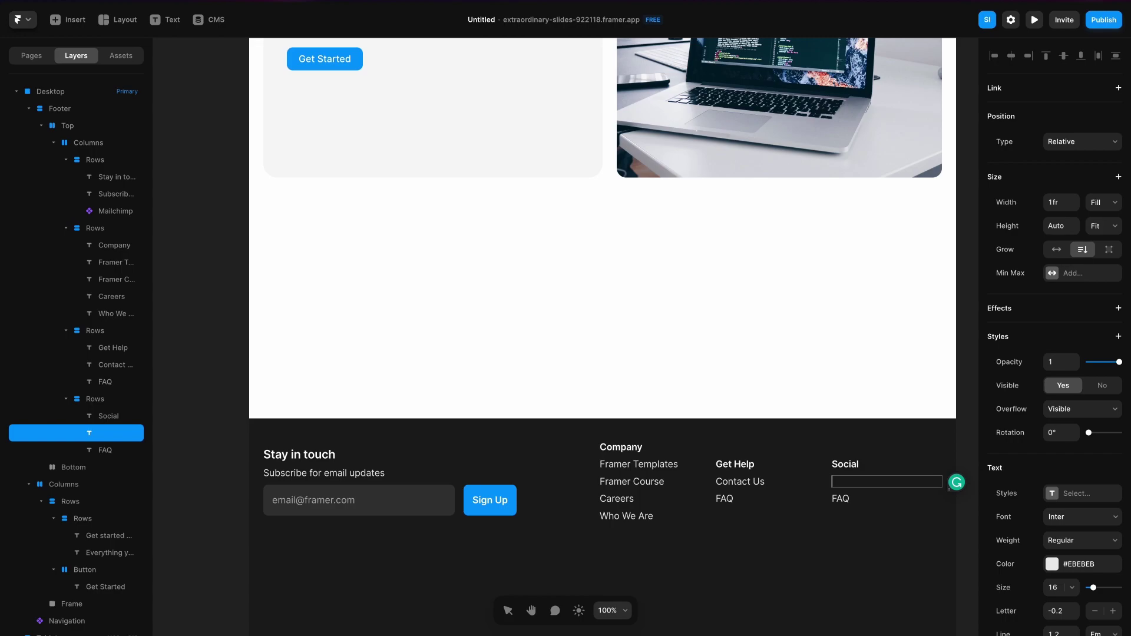
pyautogui.write('TikTok')
# Change FAQ to Twitter and add a LinkedIn link below it
pyautogui.press('Tab')
pyautogui.press('BackSpace')
pyautogui.write('Twitter')
pyautogui.press('super+d')
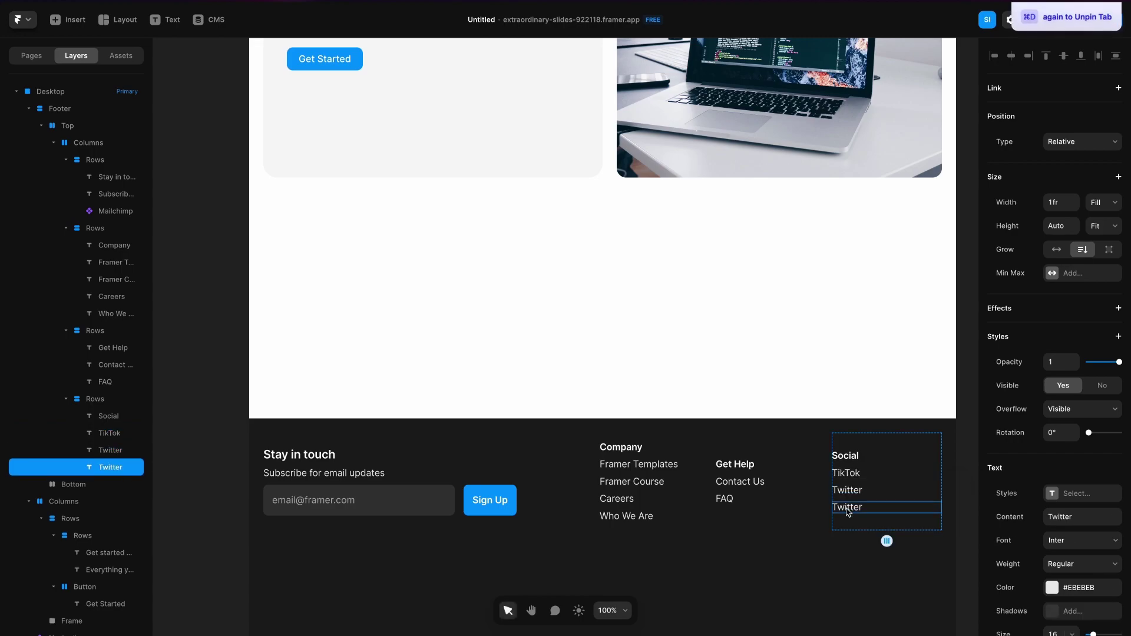
pyautogui.doubleClick(847, 512)
pyautogui.press('BackSpace')
pyautogui.write('LinkedI')
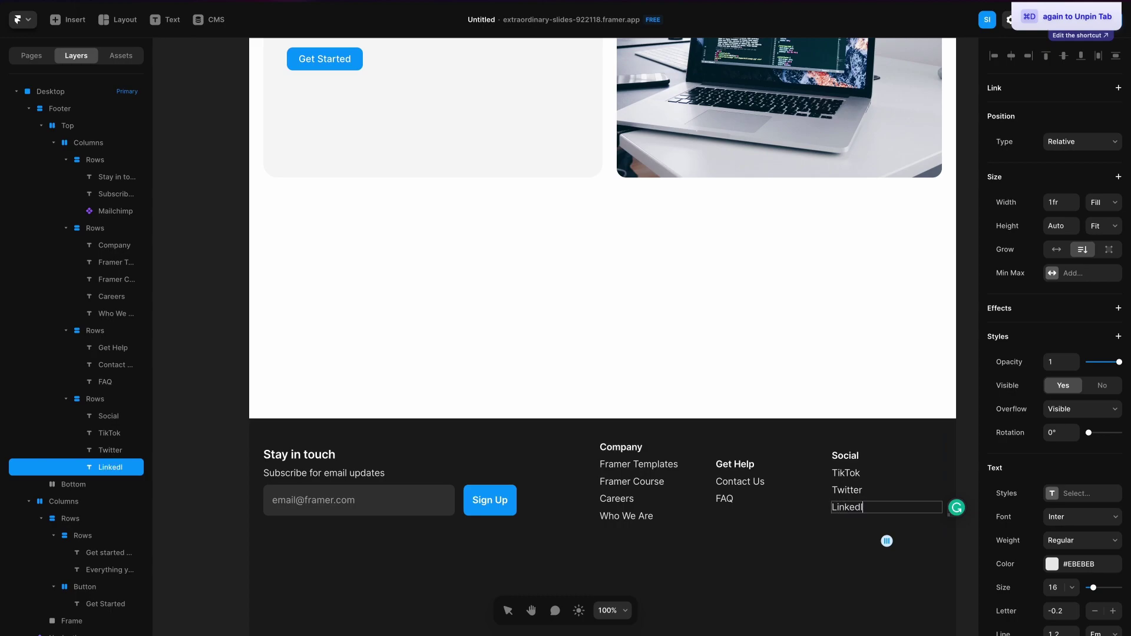
pyautogui.write('n')
pyautogui.press('Escape')
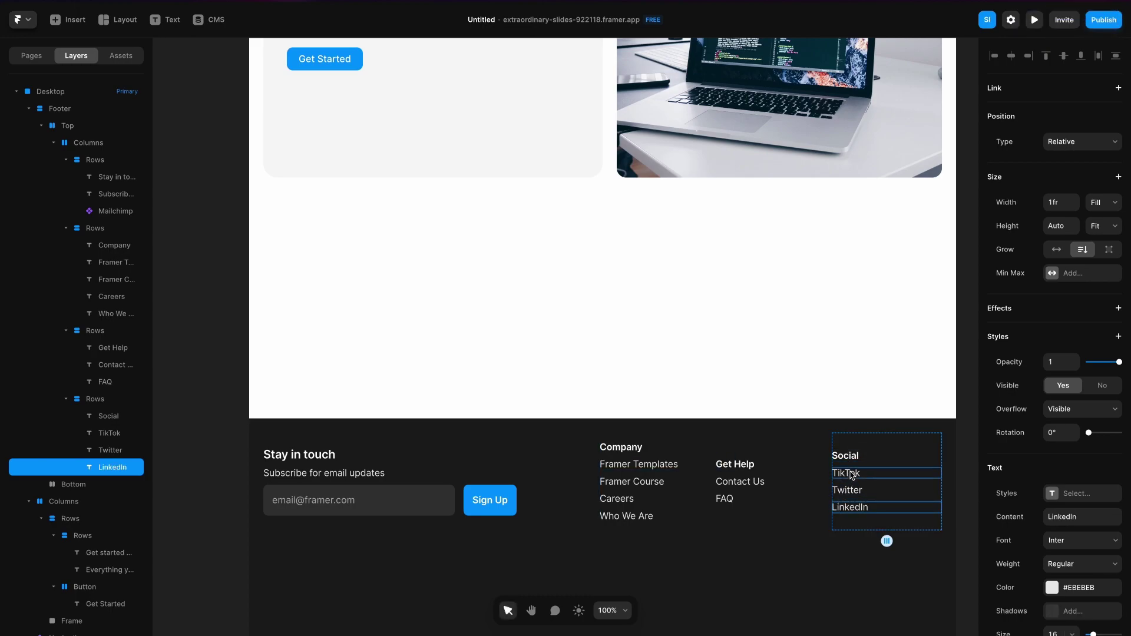
pyautogui.scroll(-1, 628, 366)
pyautogui.click(628, 365)
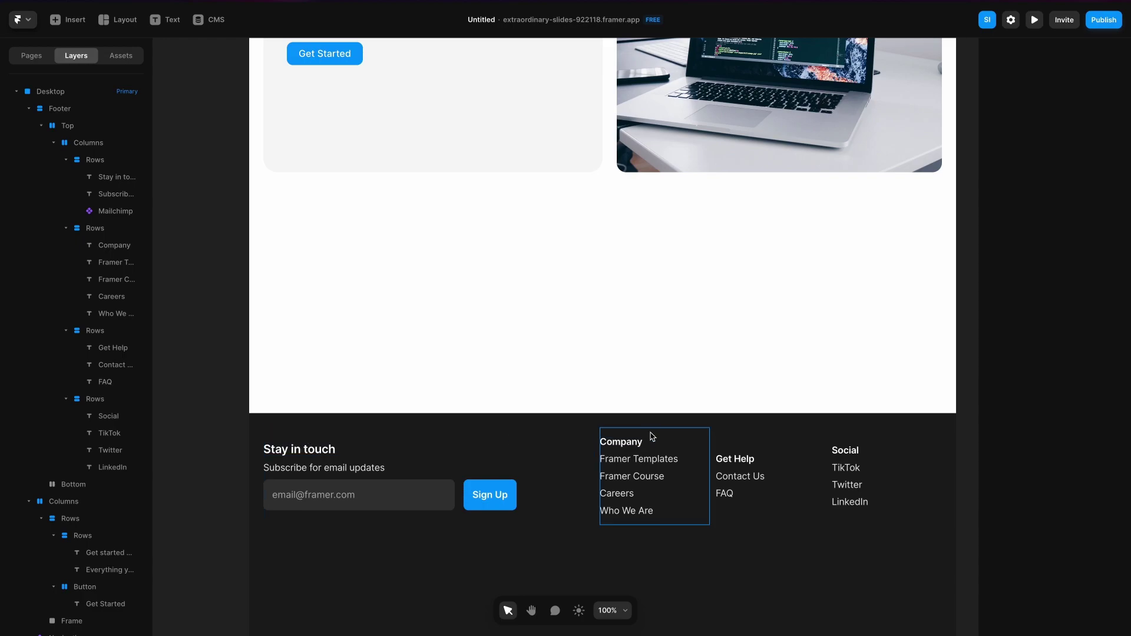
# Set all four footer columns to distribute their contents from the top
pyautogui.click(860, 445)
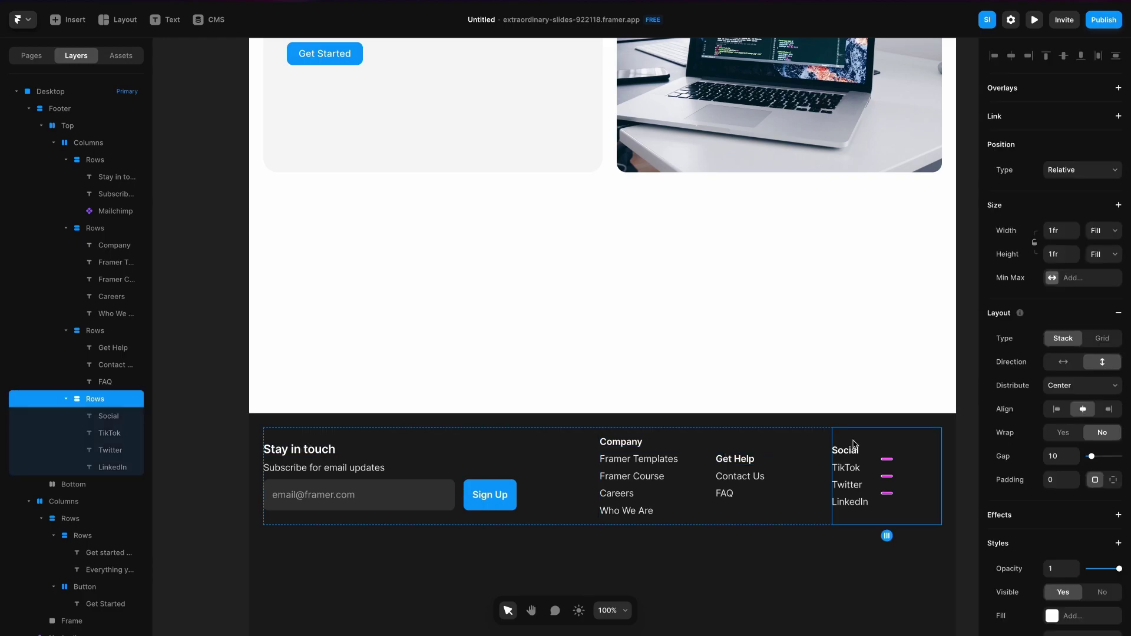
pyautogui.keyDown('shift'); pyautogui.click(776, 444); pyautogui.keyUp('shift')
pyautogui.keyDown('shift'); pyautogui.click(684, 439); pyautogui.keyUp('shift')
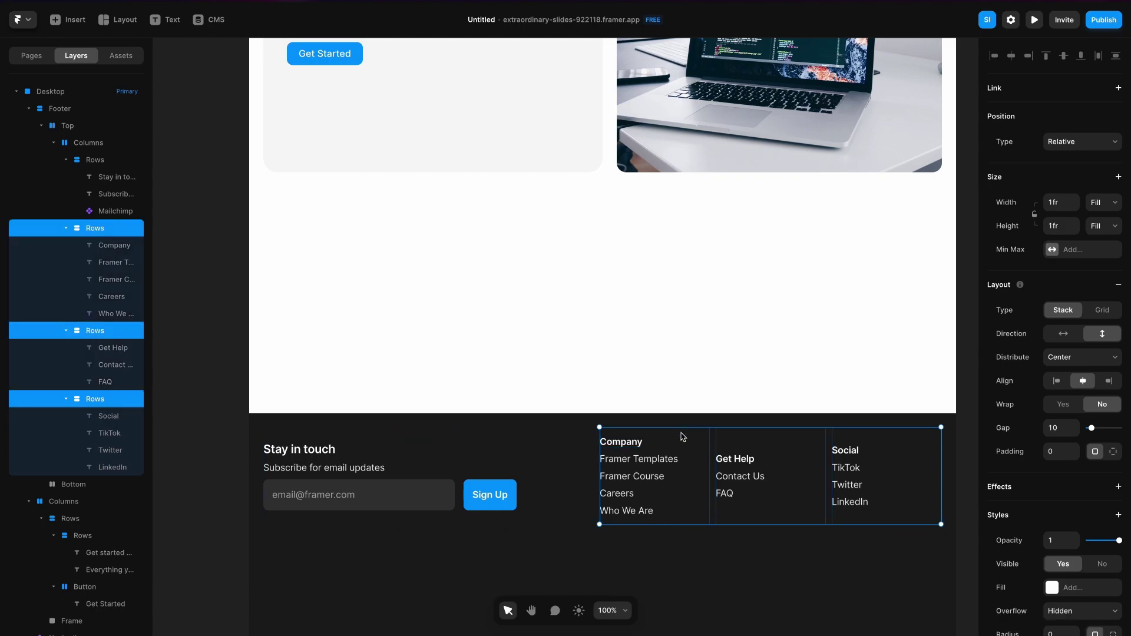
pyautogui.keyDown('shift'); pyautogui.click(580, 443); pyautogui.keyUp('shift')
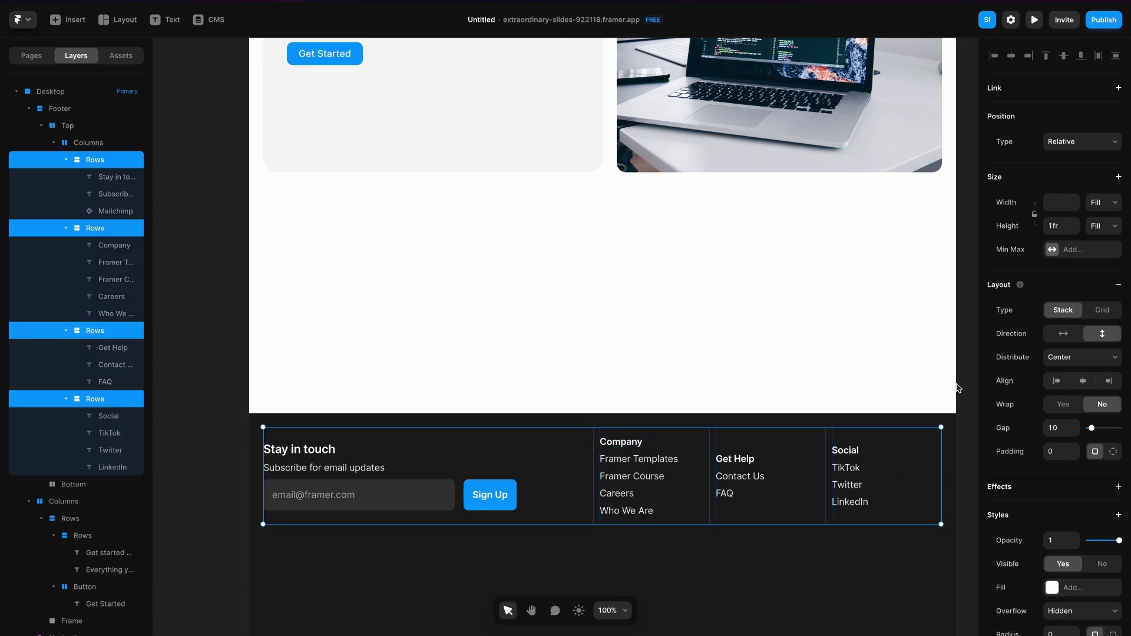
pyautogui.click(1060, 357)
pyautogui.click(1065, 349)
pyautogui.press('Escape')
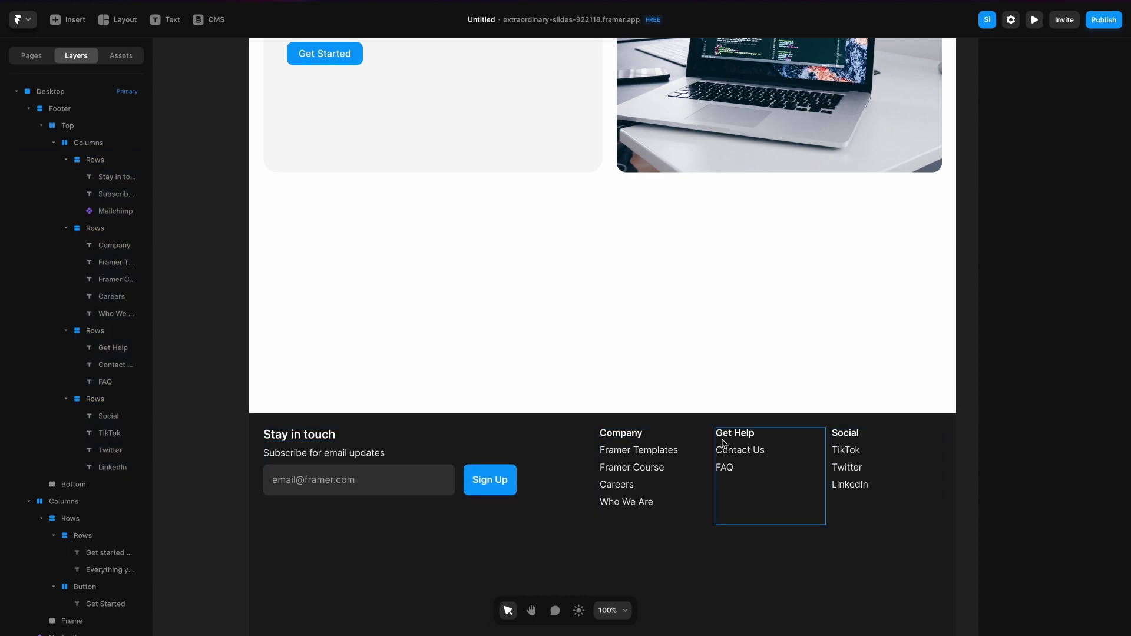
# Set the Stay in touch heading font size to 24
pyautogui.scroll(-1, 354, 436)
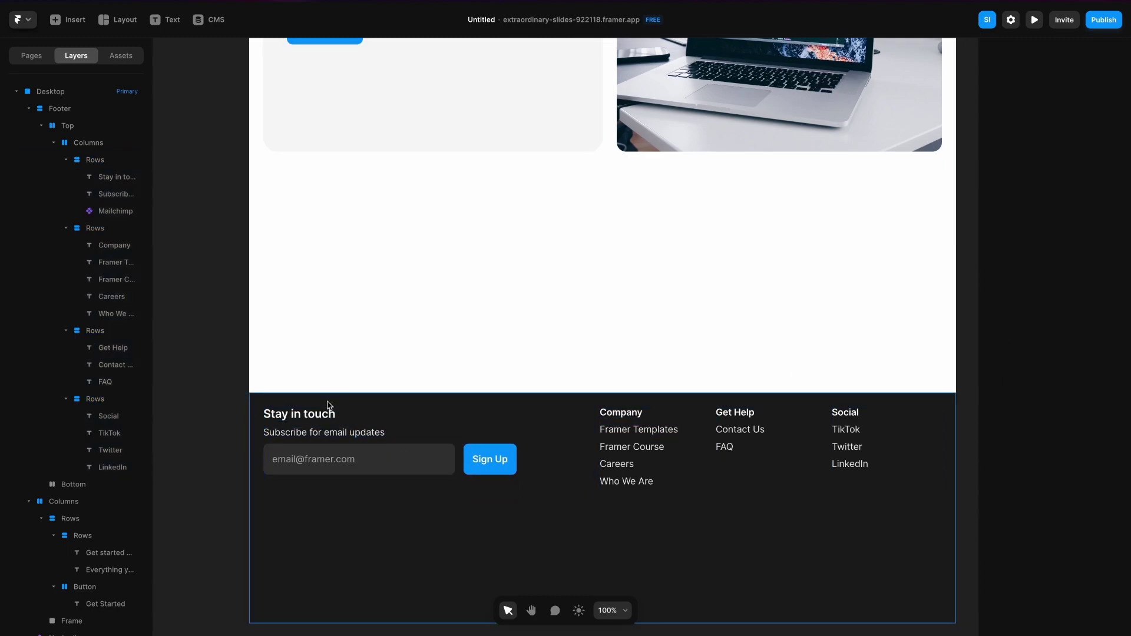
pyautogui.click(325, 415)
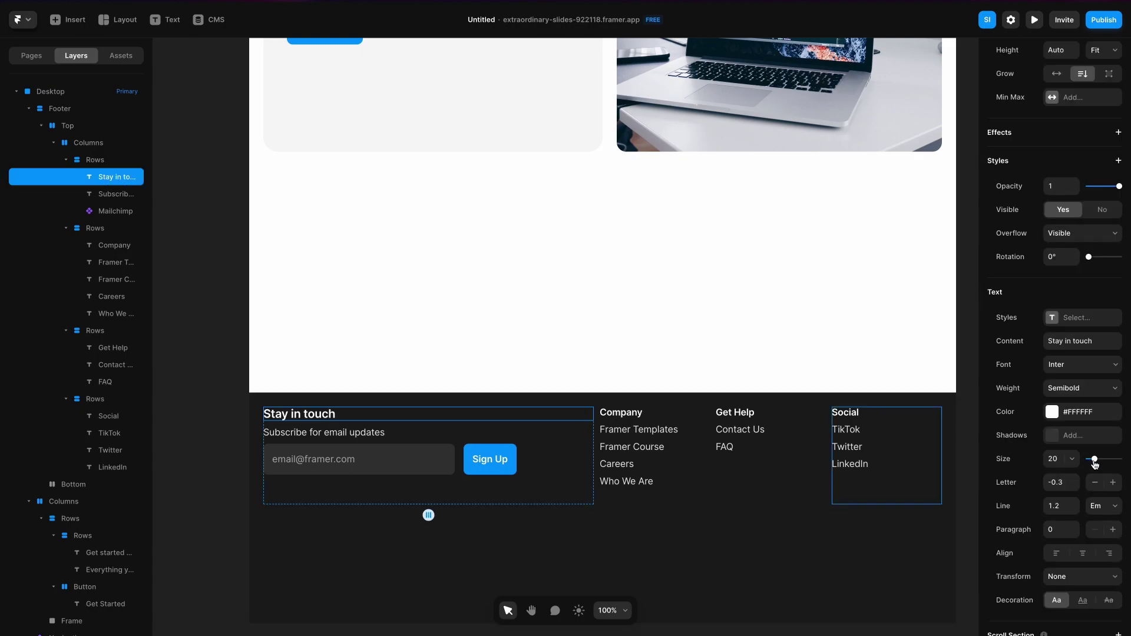
pyautogui.click(1059, 458)
pyautogui.write('24')
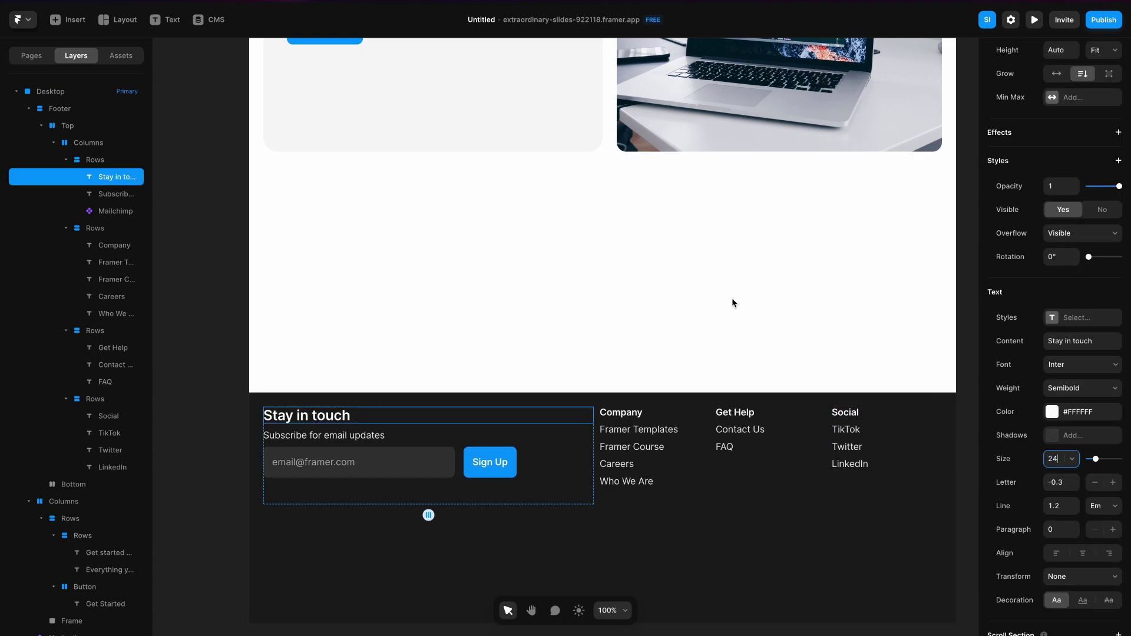
pyautogui.press('Escape')
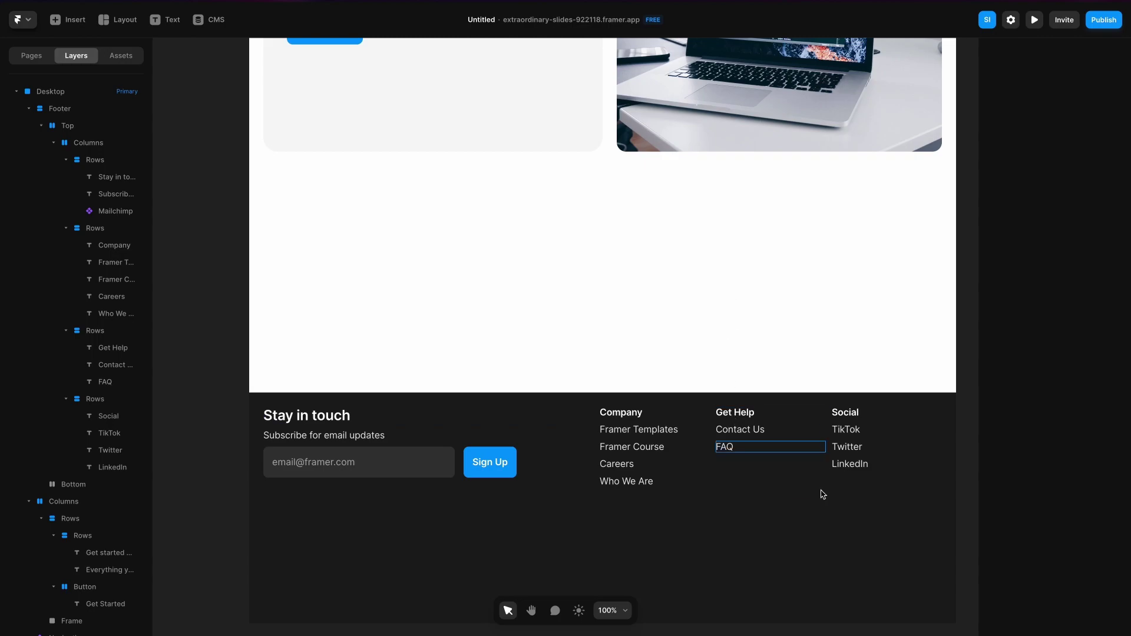
# Give all four footer columns an inner padding of 12
pyautogui.click(637, 501)
pyautogui.keyDown('shift'); pyautogui.click(585, 495); pyautogui.keyUp('shift')
pyautogui.keyDown('shift'); pyautogui.click(766, 492); pyautogui.keyUp('shift')
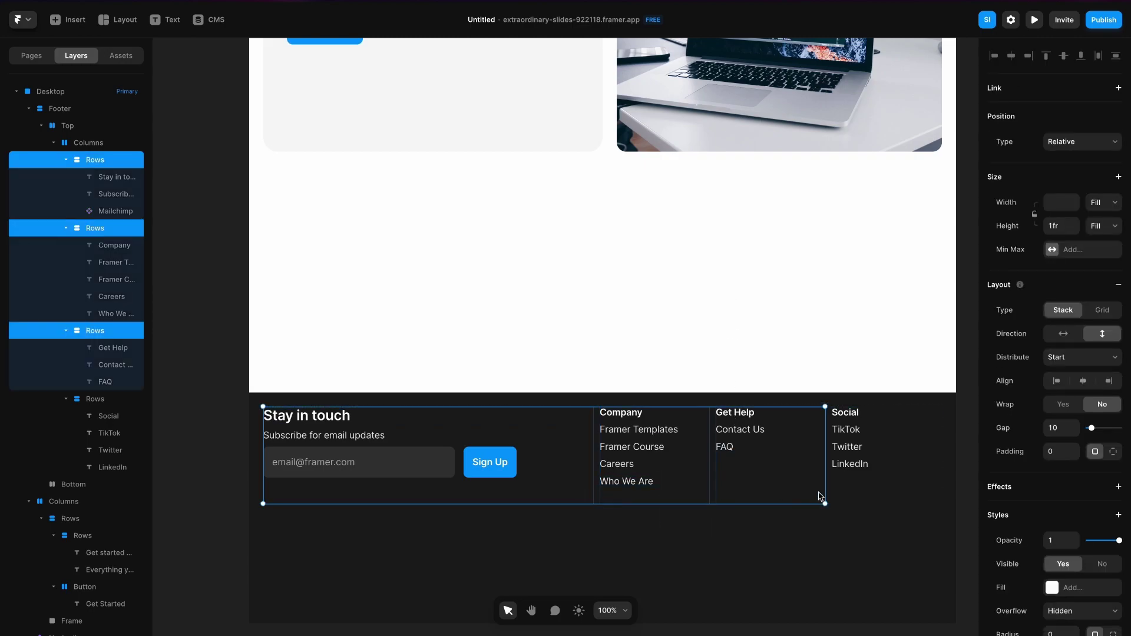
pyautogui.keyDown('shift'); pyautogui.click(856, 492); pyautogui.keyUp('shift')
pyautogui.click(1052, 451)
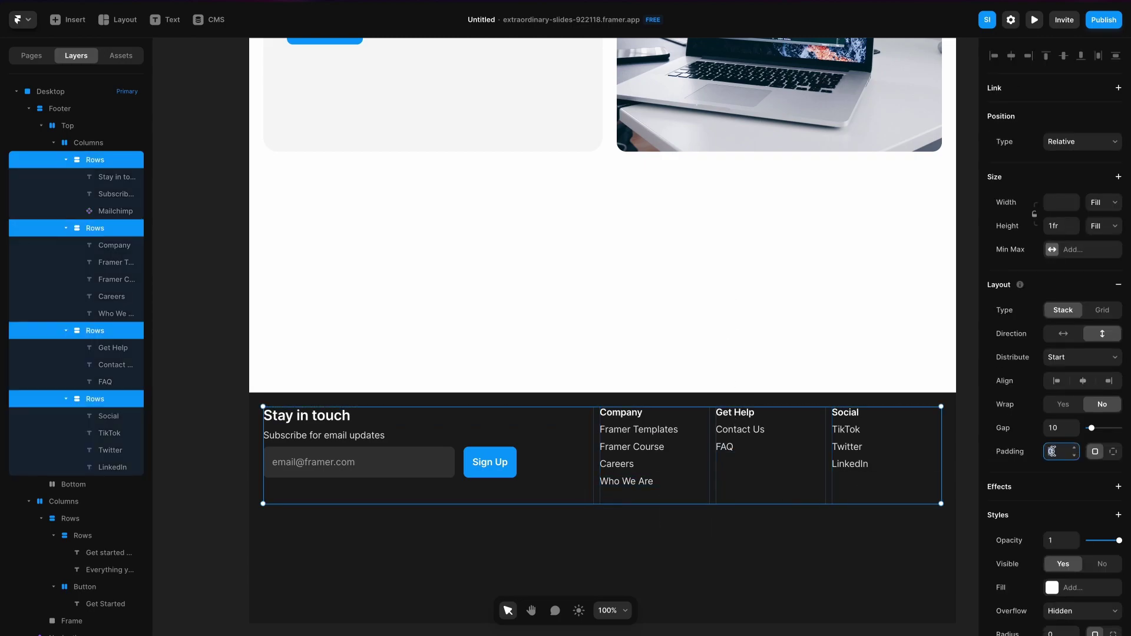
pyautogui.write('12')
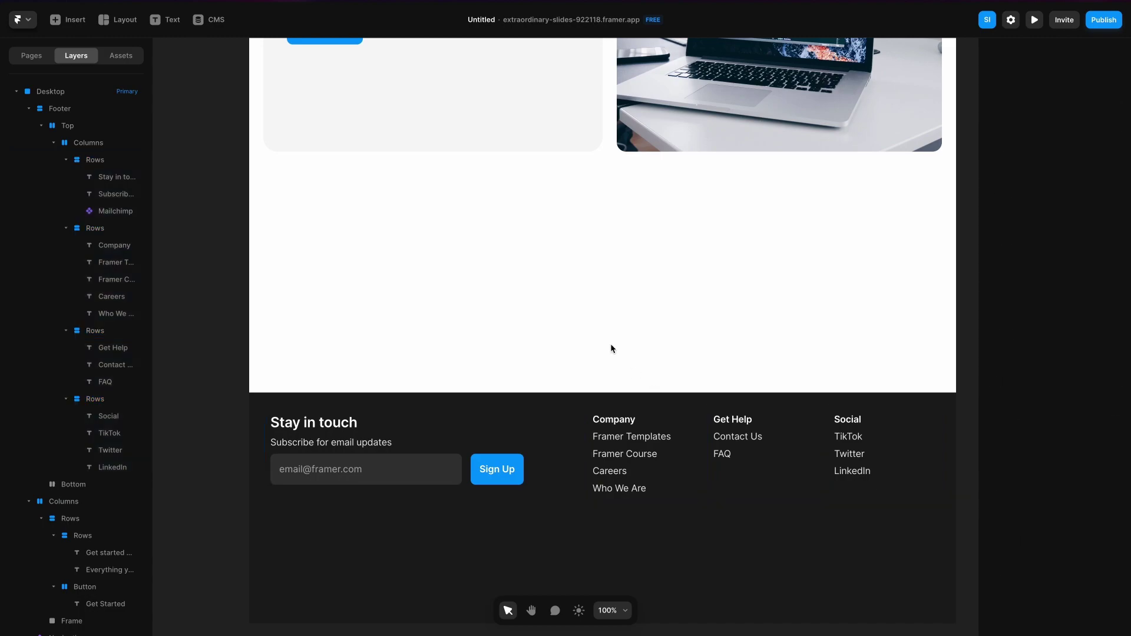
# Find the Columns stack in Layers and rename its first column Newsletter
pyautogui.click(73, 485)
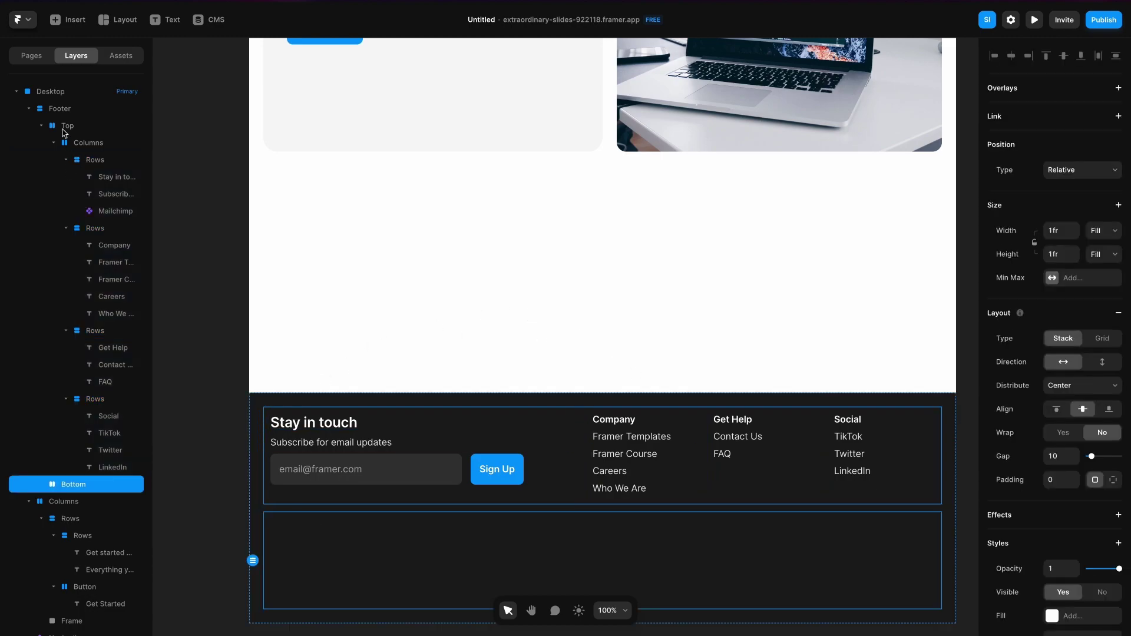
pyautogui.click(59, 110)
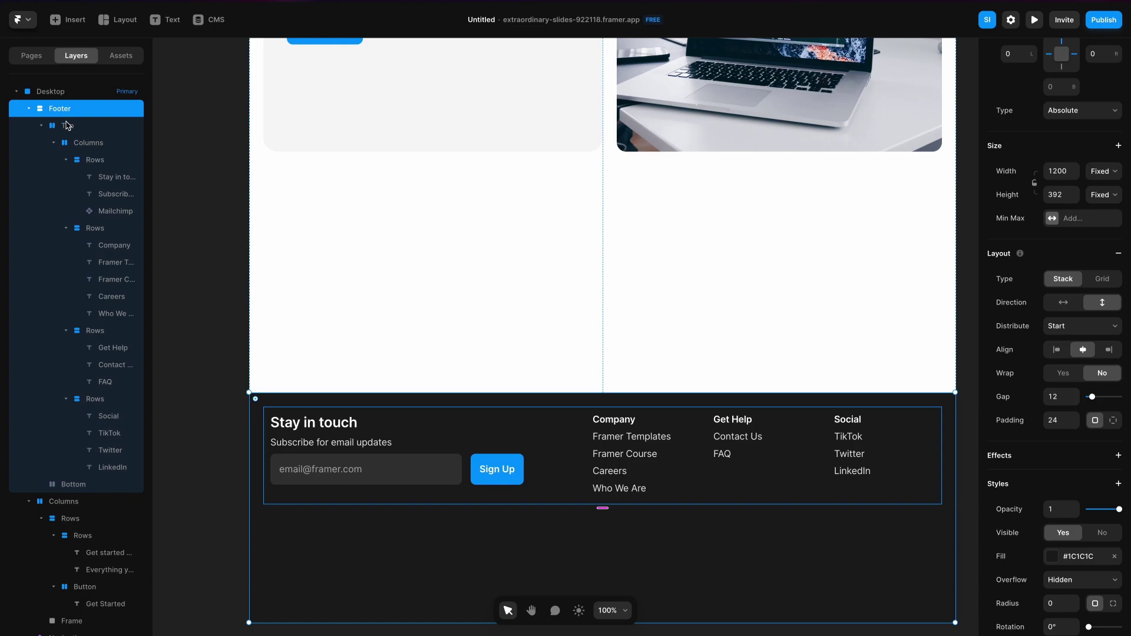
pyautogui.click(67, 125)
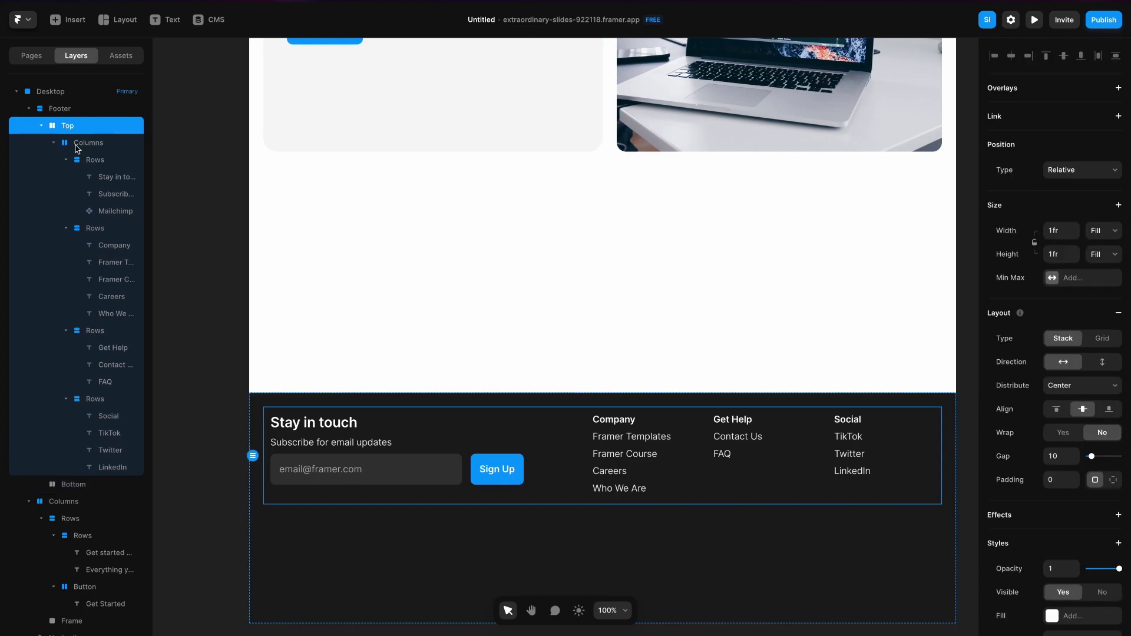
pyautogui.click(76, 146)
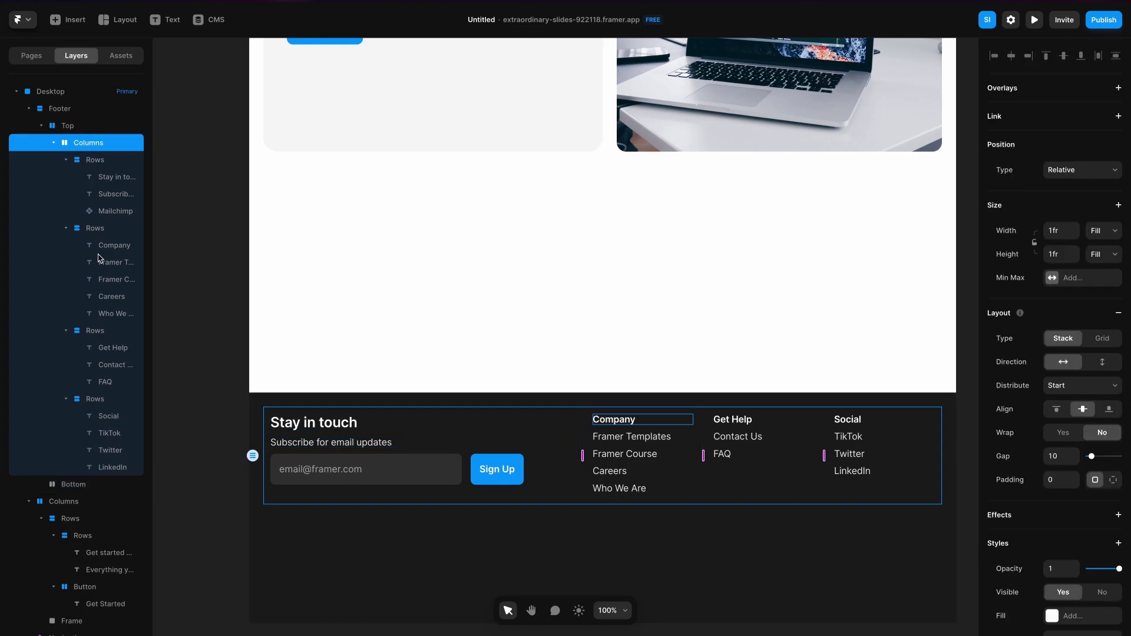
pyautogui.doubleClick(94, 161)
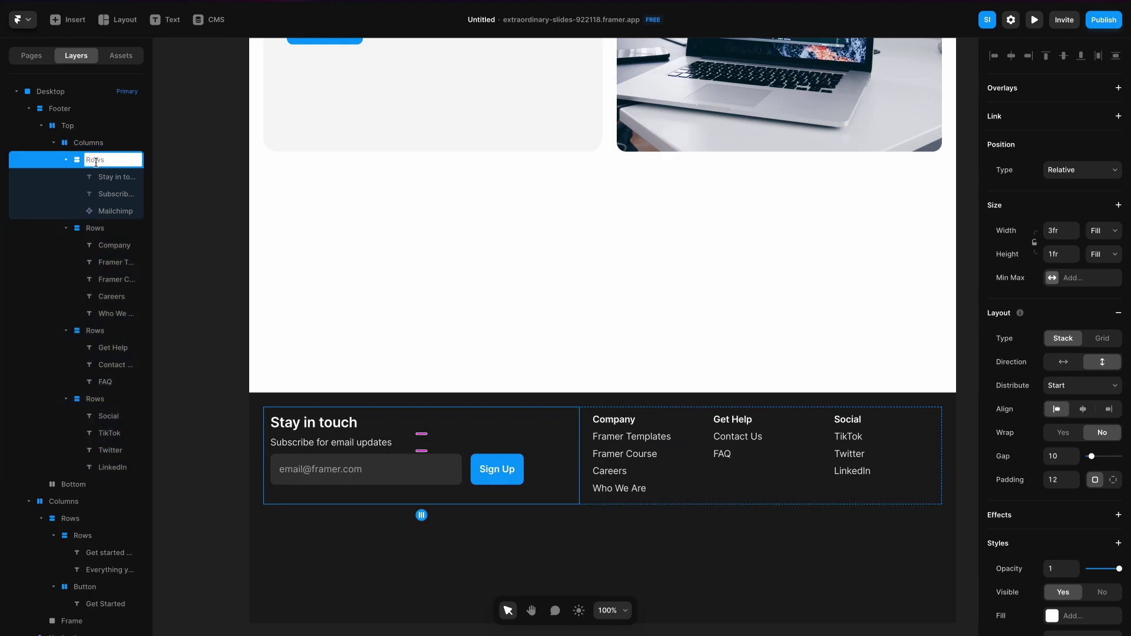
pyautogui.write('Newsletter')
# Rename the other three column stacks Company, Get Help and Social
pyautogui.doubleClick(95, 228)
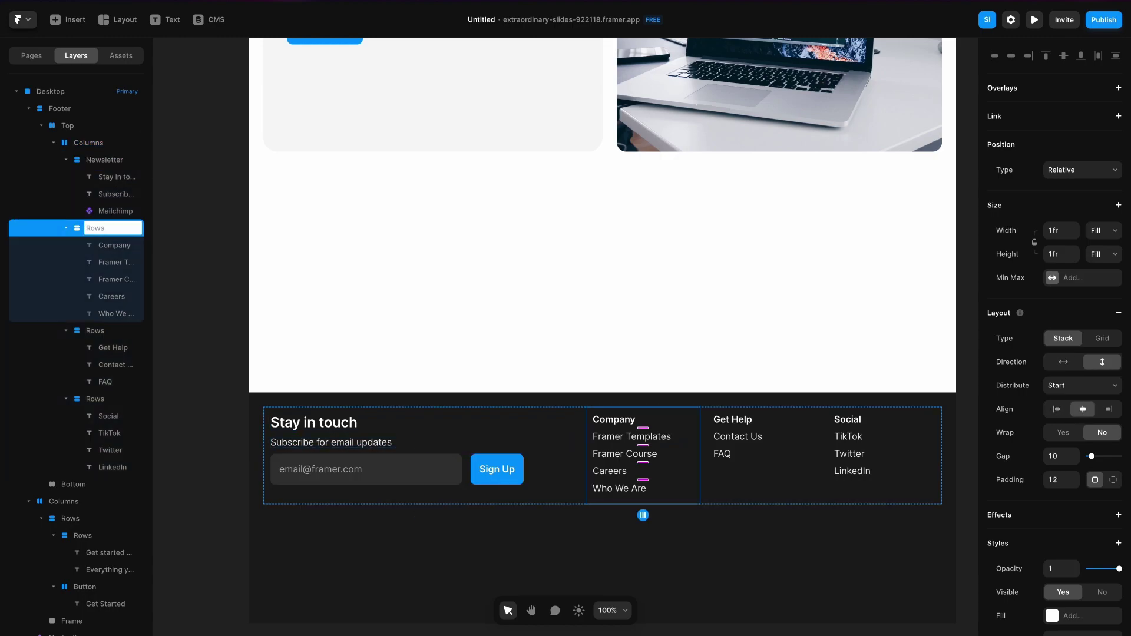
pyautogui.doubleClick(96, 331)
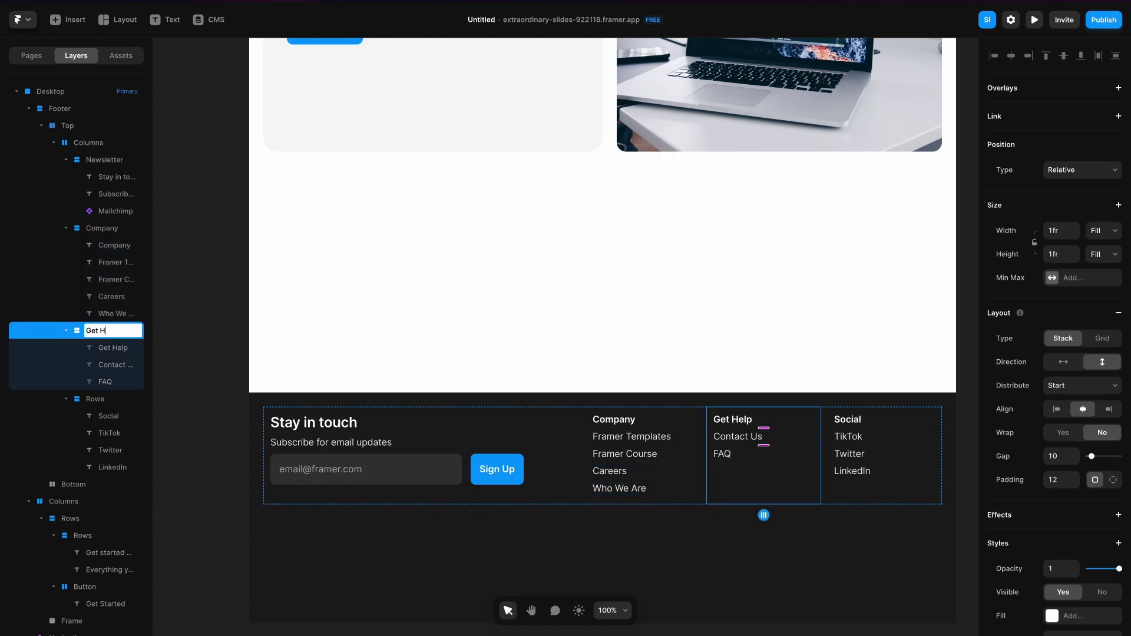
pyautogui.doubleClick(89, 399)
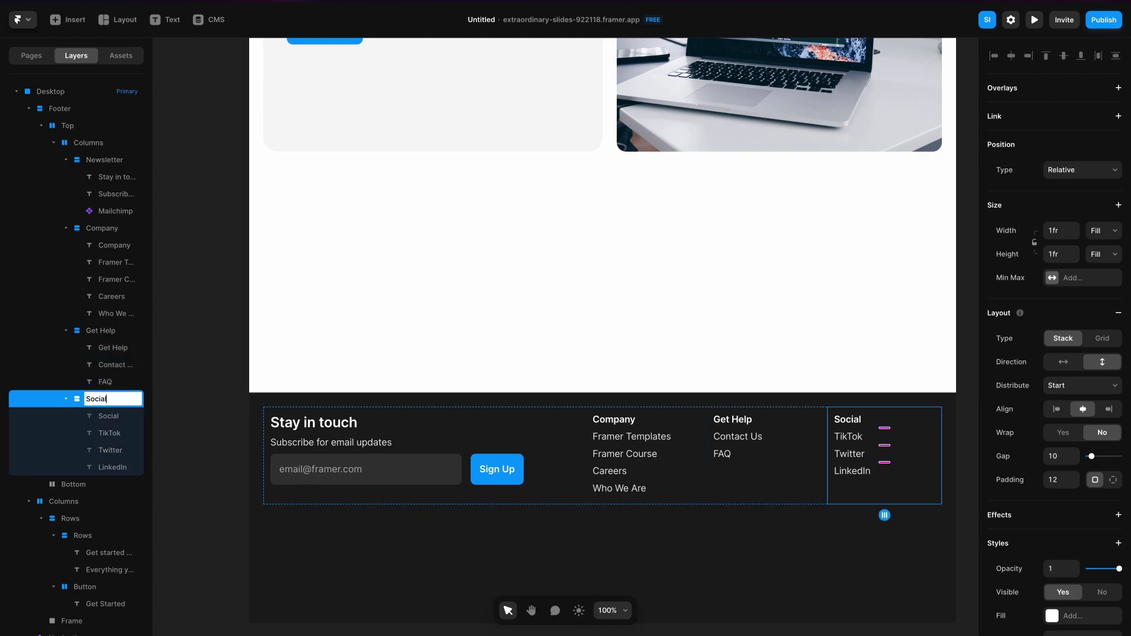
pyautogui.press('Return')
pyautogui.click(118, 20)
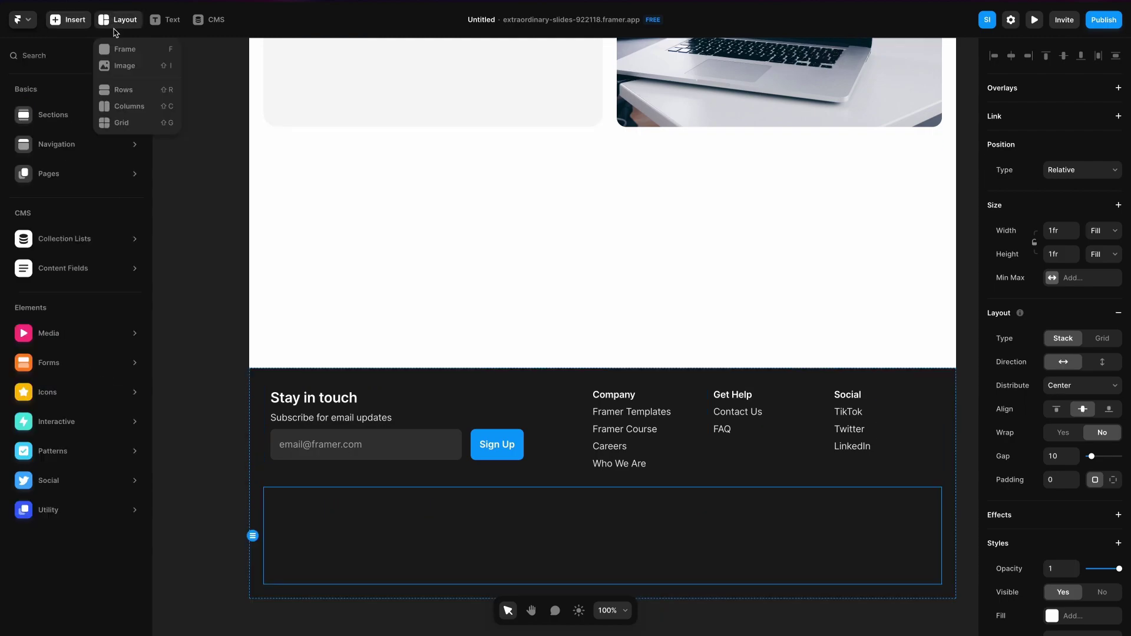
# Draw a two-column Columns stack in the bottom row with width and height set to Fill
pyautogui.click(118, 102)
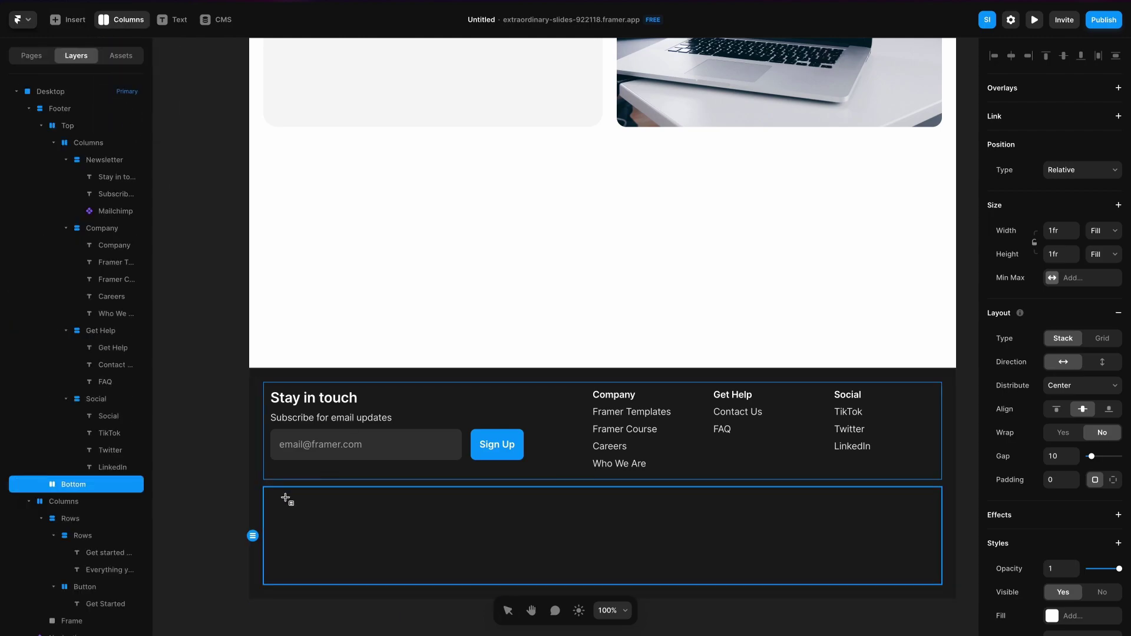
pyautogui.moveTo(268, 487)
pyautogui.mouseDown()
pyautogui.moveTo(480, 548)
pyautogui.moveTo(694, 566)
pyautogui.mouseUp()
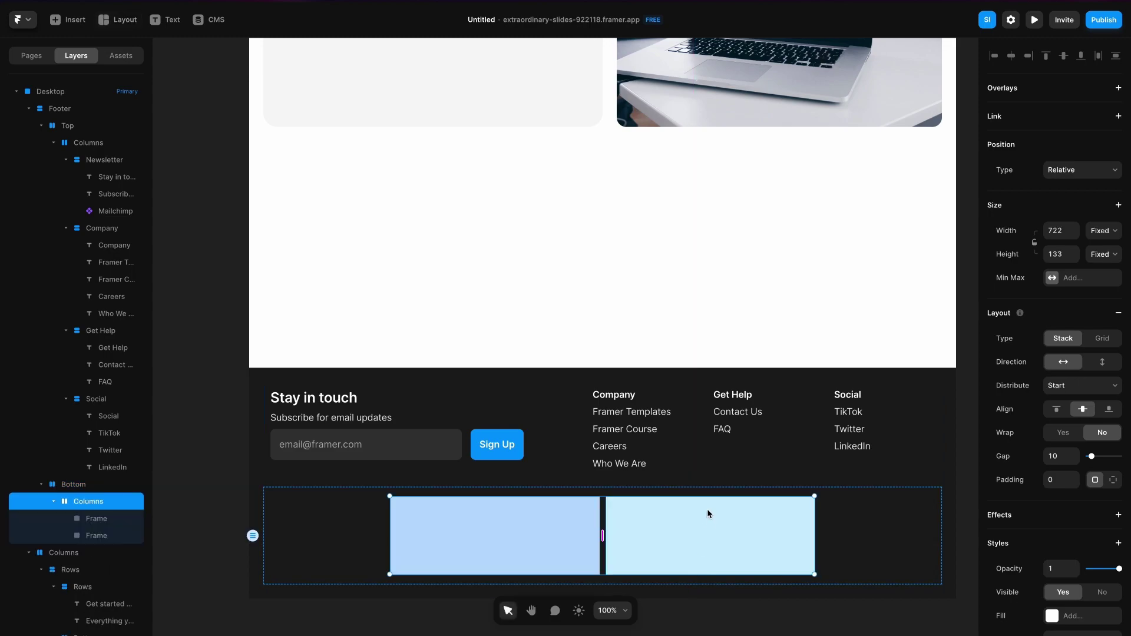
pyautogui.click(1090, 234)
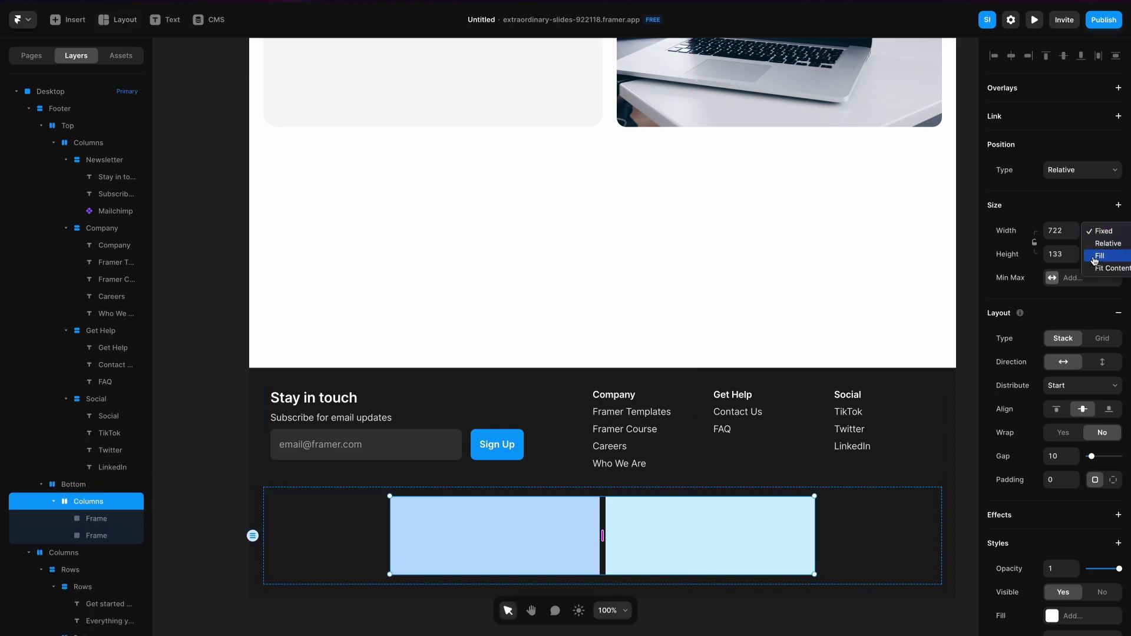
pyautogui.click(1096, 256)
pyautogui.click(1103, 253)
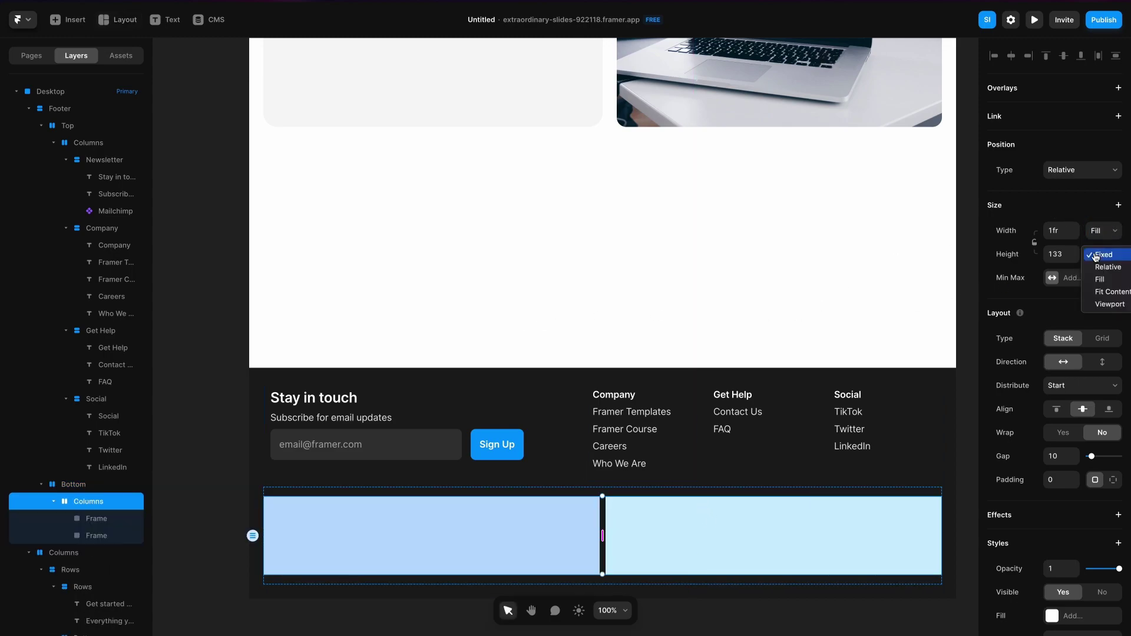
pyautogui.click(1097, 277)
pyautogui.press('Escape')
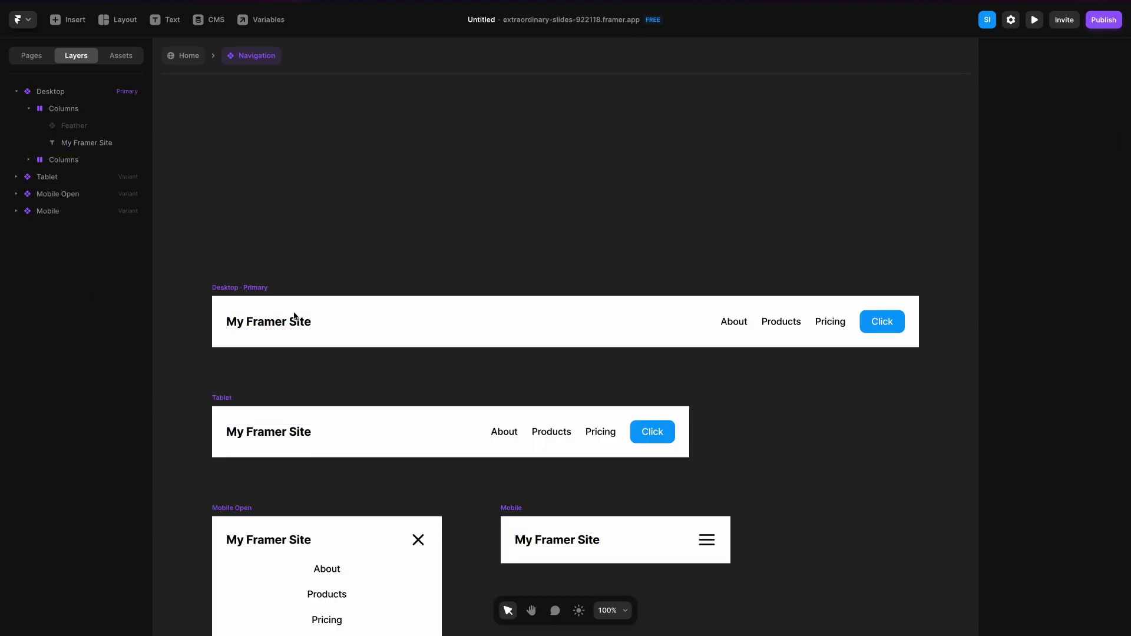
# Copy the My Framer Site title from Navigation and paste it into the footer's left column on Home
pyautogui.click(300, 325)
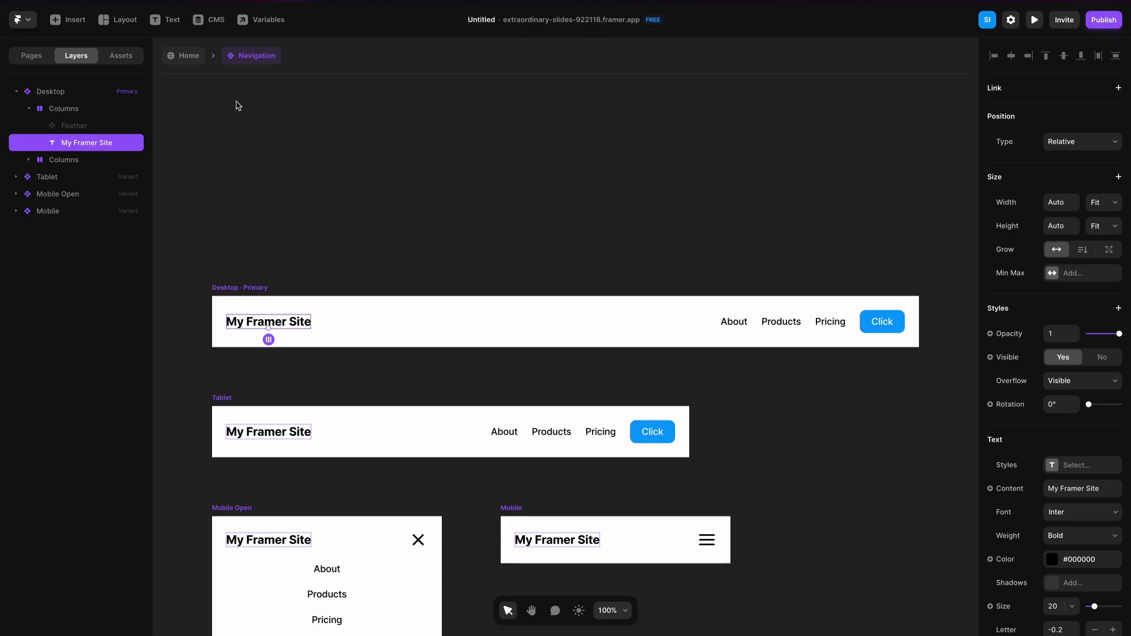
pyautogui.click(196, 62)
pyautogui.scroll(-4, 392, 330)
pyautogui.scroll(1, 424, 303)
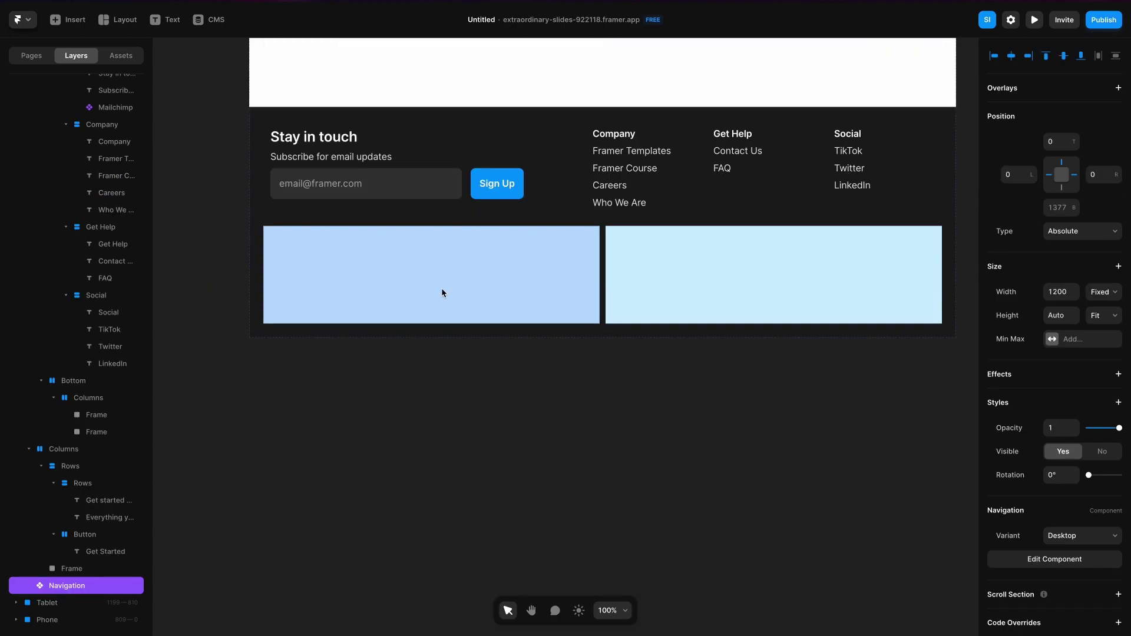
pyautogui.click(496, 272)
pyautogui.hotkey('ctrl', 'v')
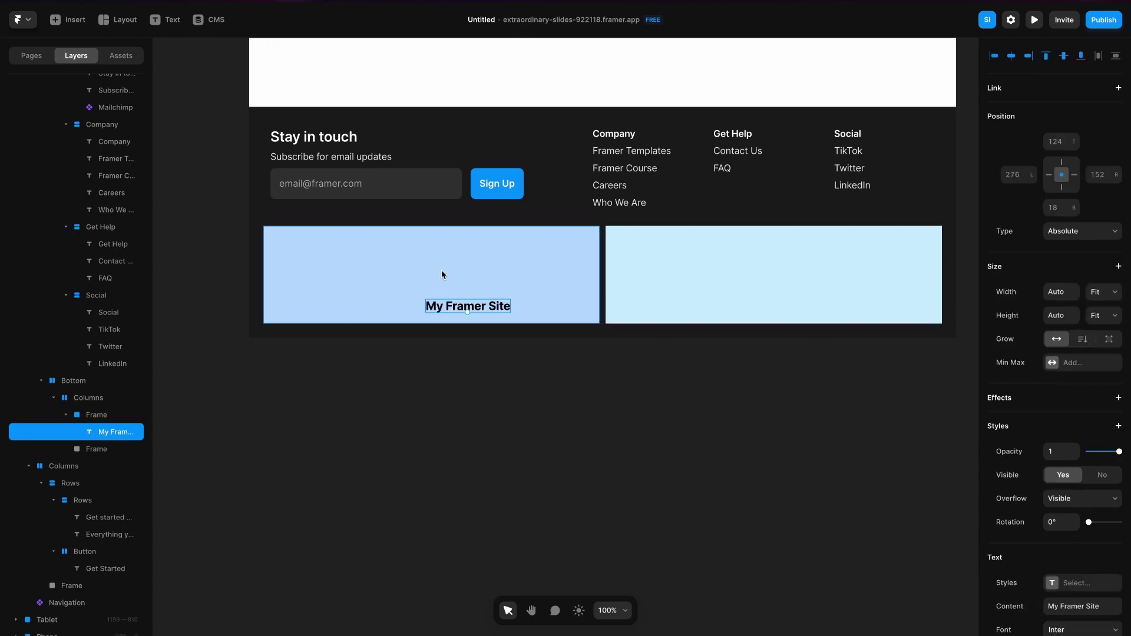
# Wrap the left column in a new stack and remove its placeholder frame
pyautogui.rightClick(97, 418)
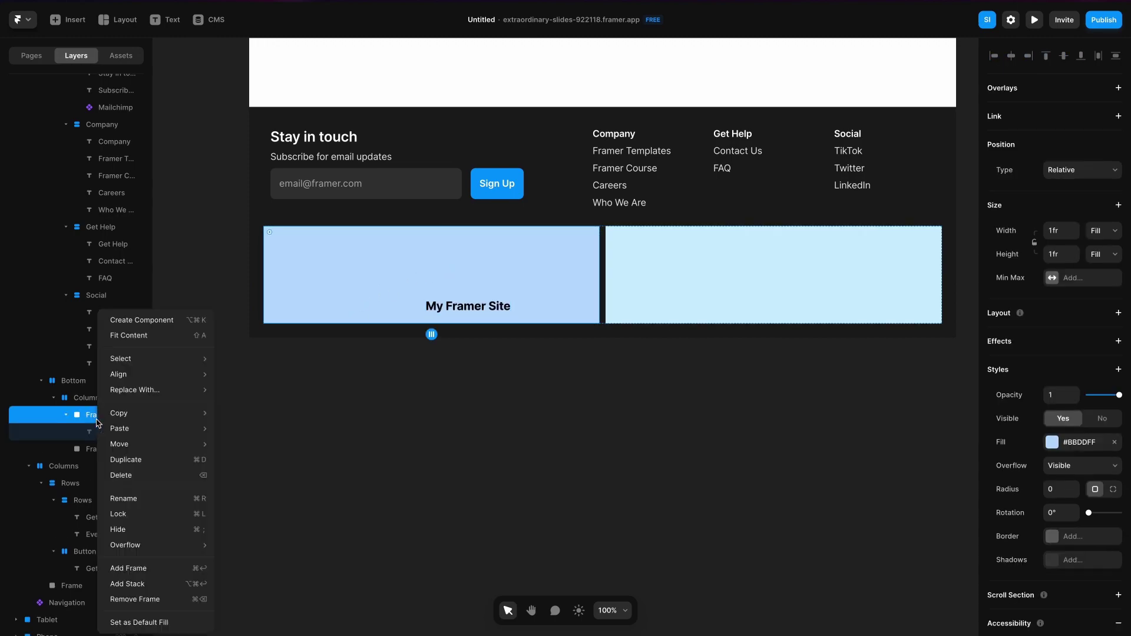
pyautogui.click(81, 420)
pyautogui.press('alt+super+Return')
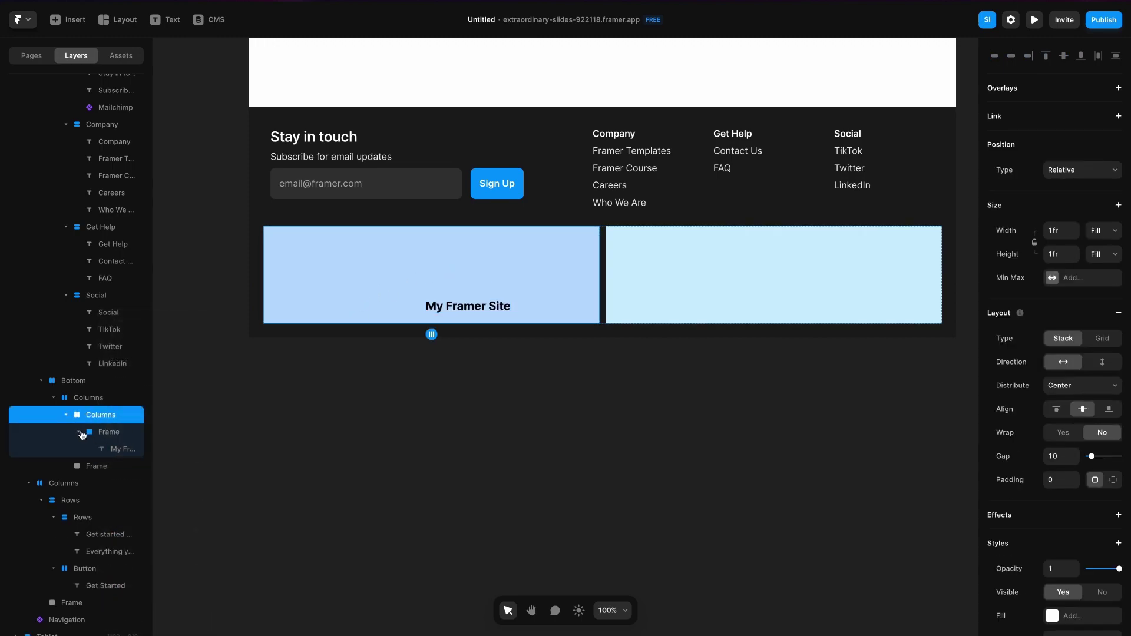
pyautogui.click(82, 433)
pyautogui.rightClick(101, 433)
pyautogui.click(166, 605)
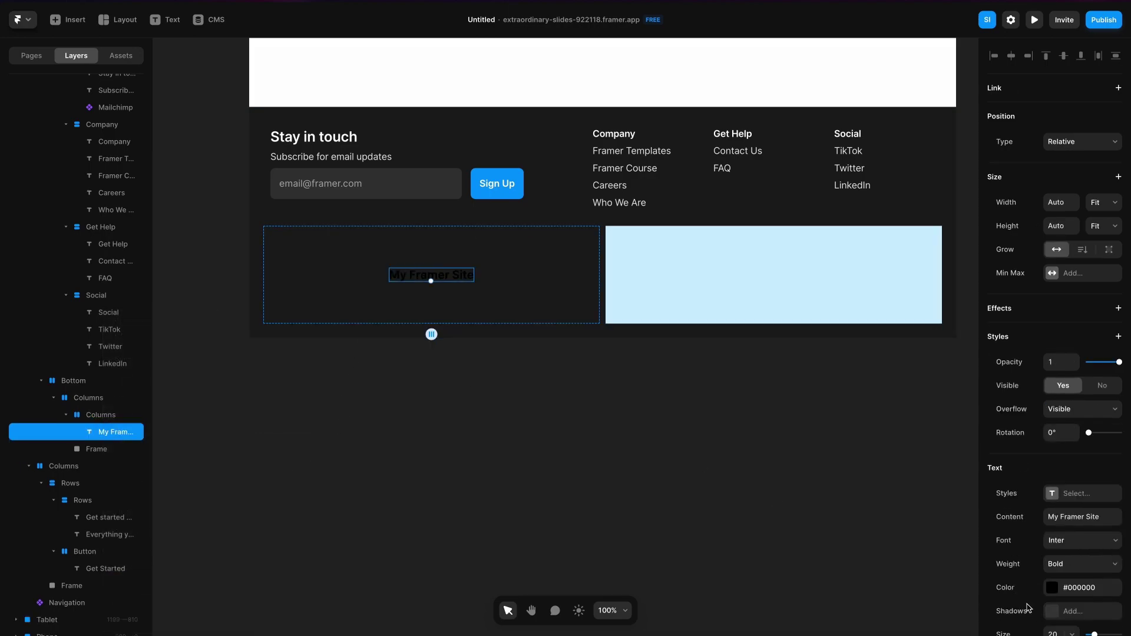
# Make the My Framer Site title white (#FFFFFF)
pyautogui.click(1066, 588)
pyautogui.moveTo(888, 508); pyautogui.dragTo(765, 413)
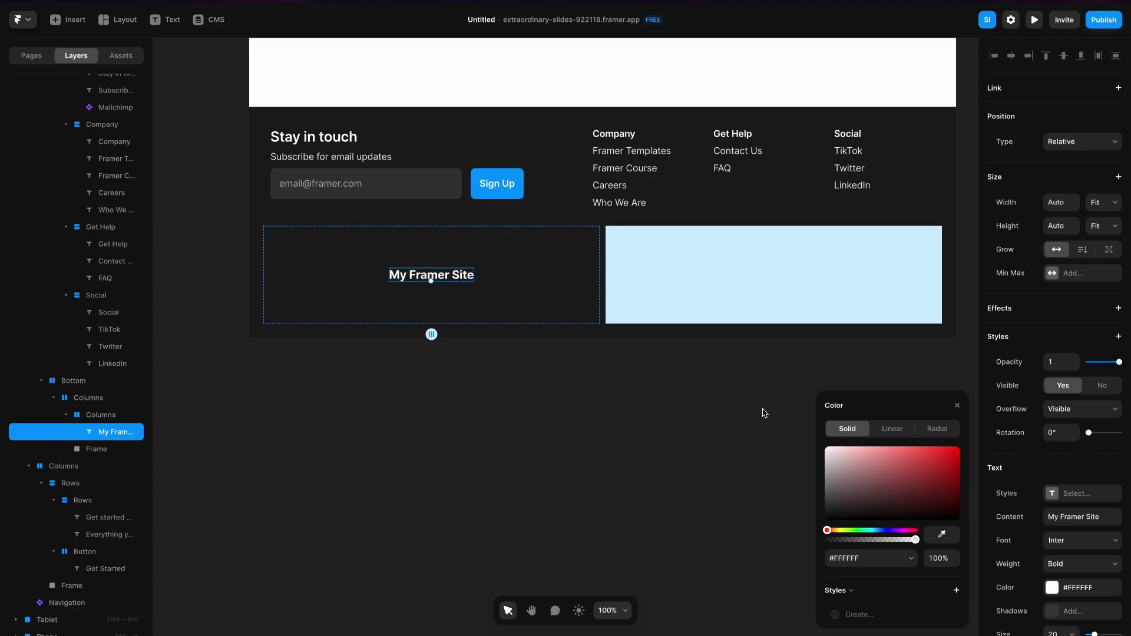
pyautogui.click(694, 421)
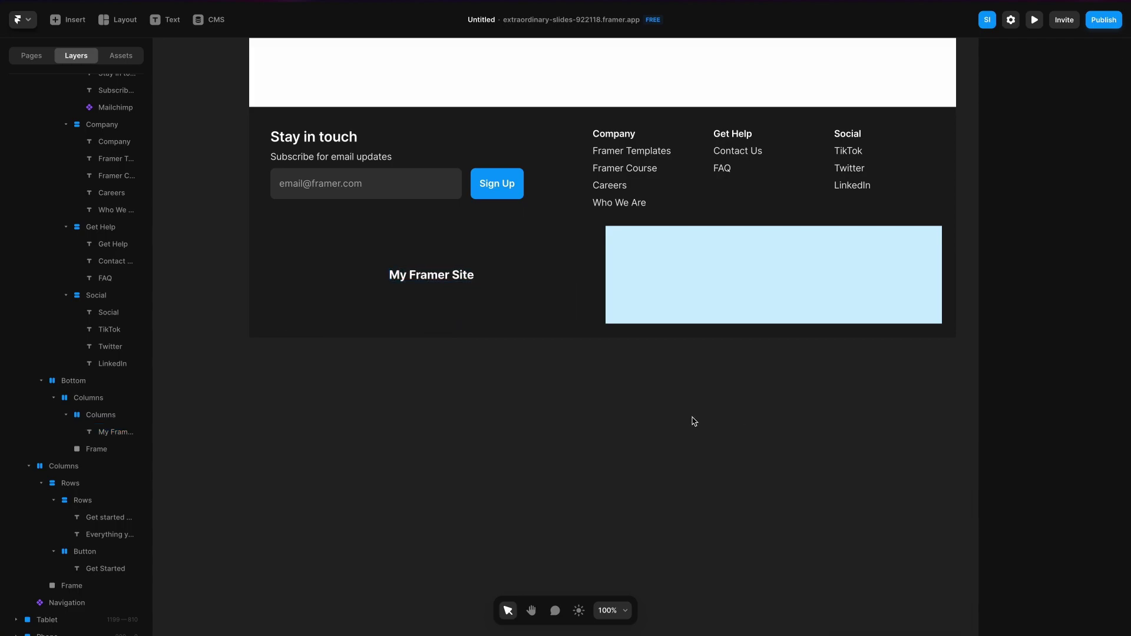
# Paste a link beside the title, rename it Terms of Service, and duplicate it as Privacy Policy
pyautogui.click(631, 151)
pyautogui.click(525, 290)
pyautogui.hotkey('ctrl', 'v')
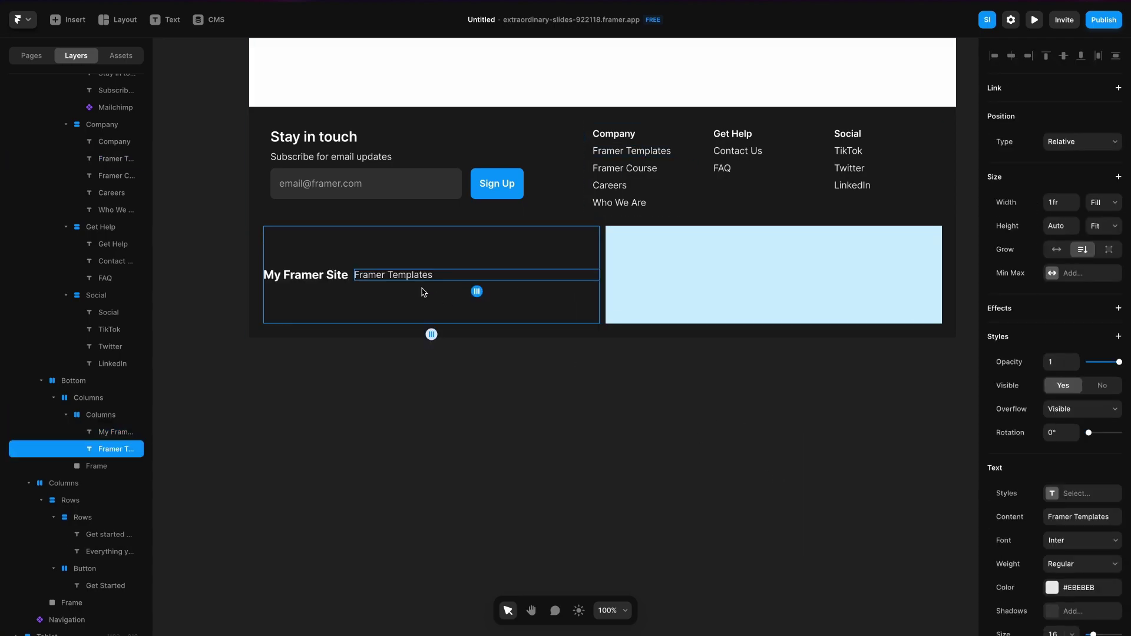
pyautogui.doubleClick(410, 279)
pyautogui.write('Terms of Service')
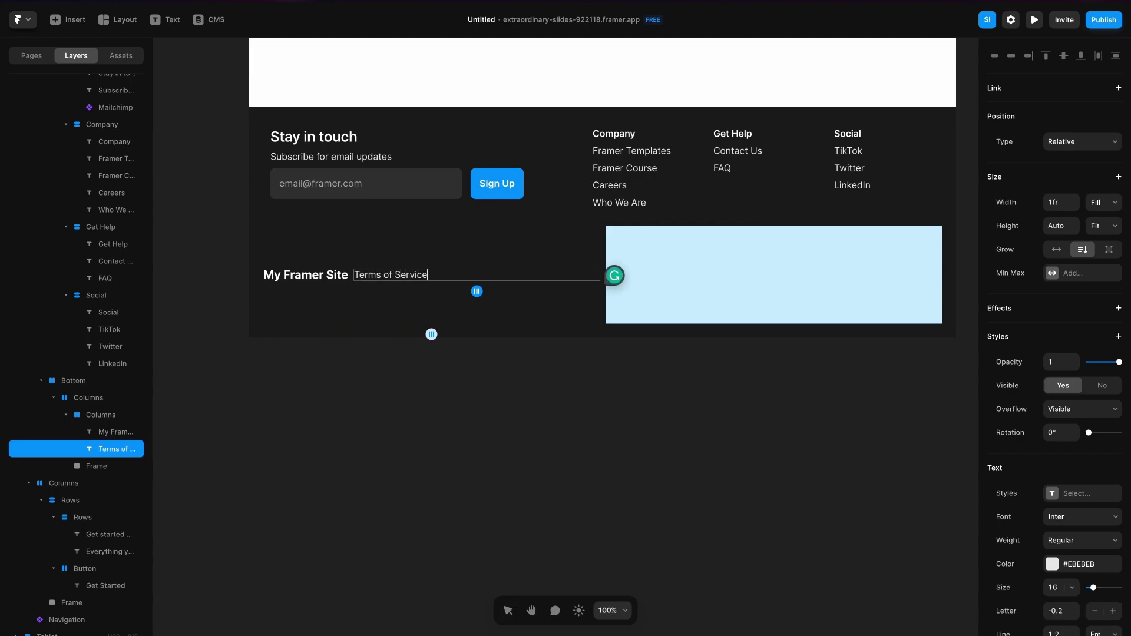
pyautogui.press('super+d')
pyautogui.press('Return')
pyautogui.write('P')
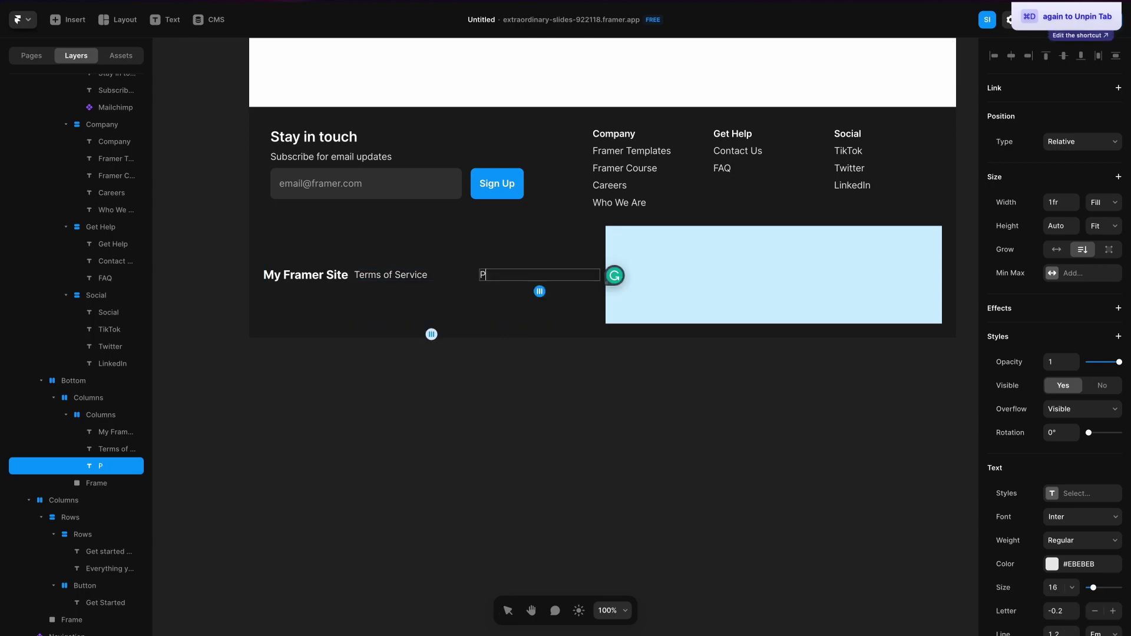
pyautogui.write('rivacy Policy')
# Set both links to font size 12 with width Fit
pyautogui.click(412, 278)
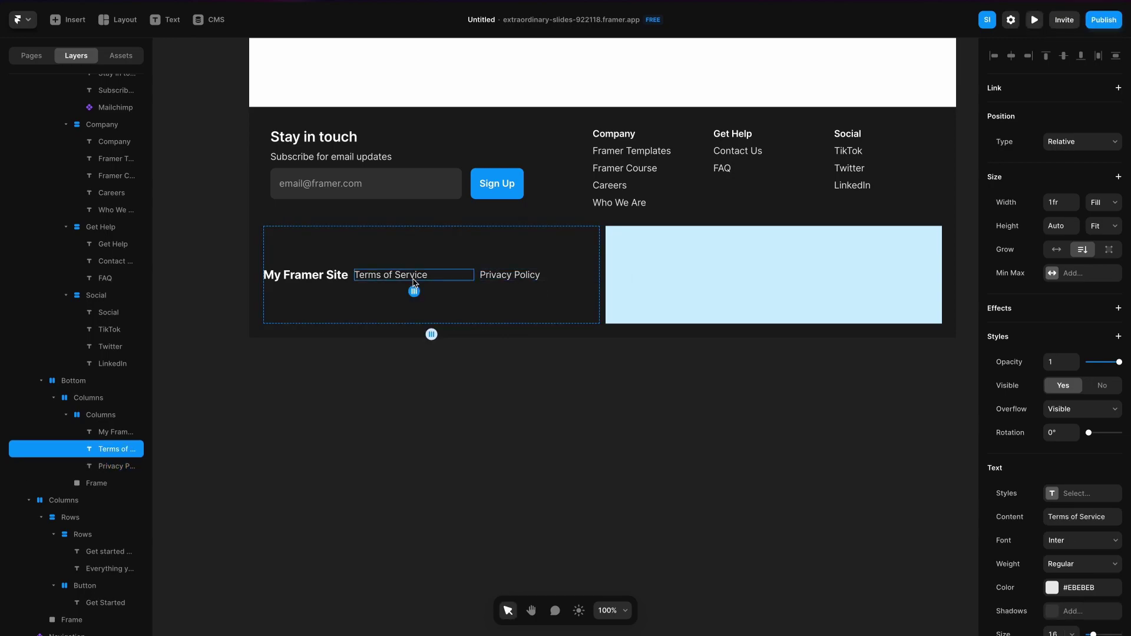
pyautogui.keyDown('shift'); pyautogui.click(538, 279); pyautogui.keyUp('shift')
pyautogui.scroll(-1, 1048, 559)
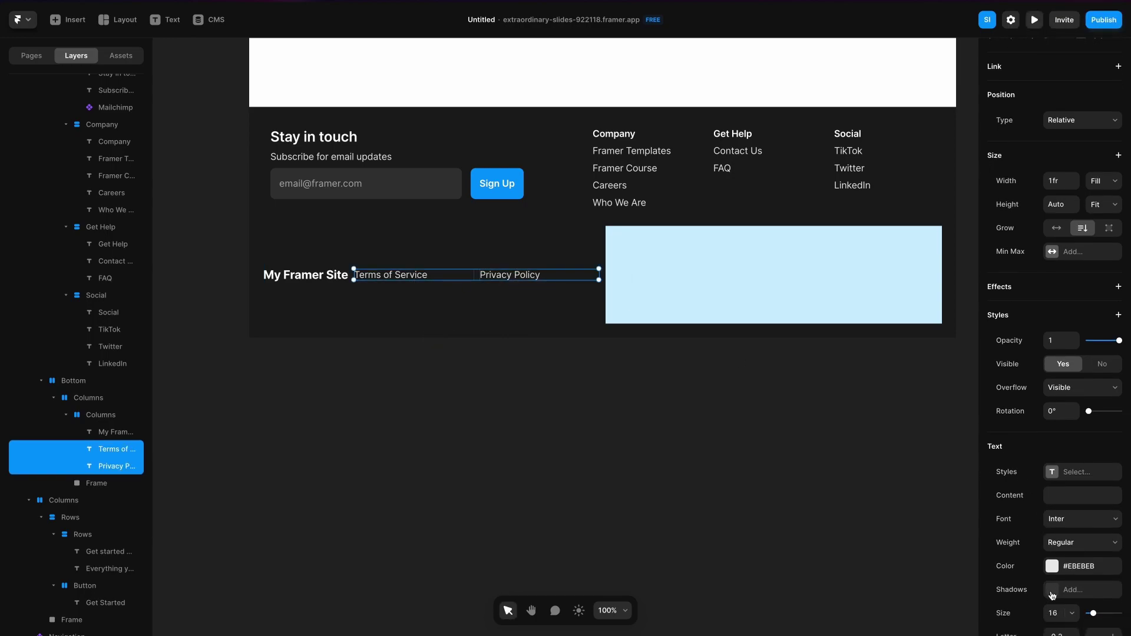
pyautogui.click(1052, 614)
pyautogui.write('13')
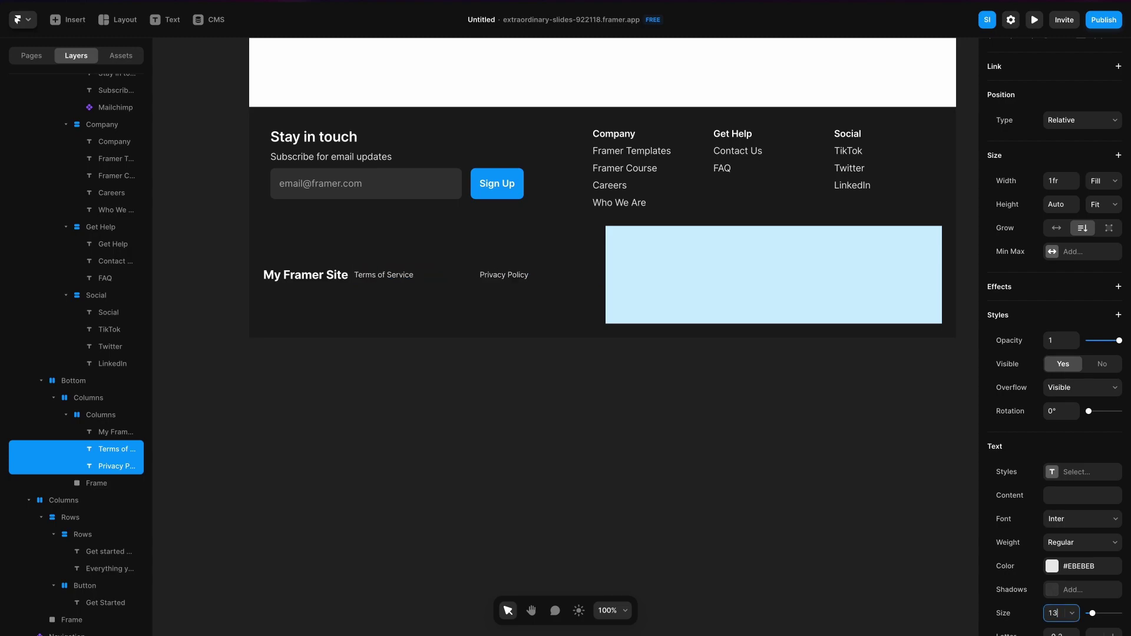
pyautogui.press('Down')
pyautogui.click(1096, 182)
pyautogui.click(1101, 195)
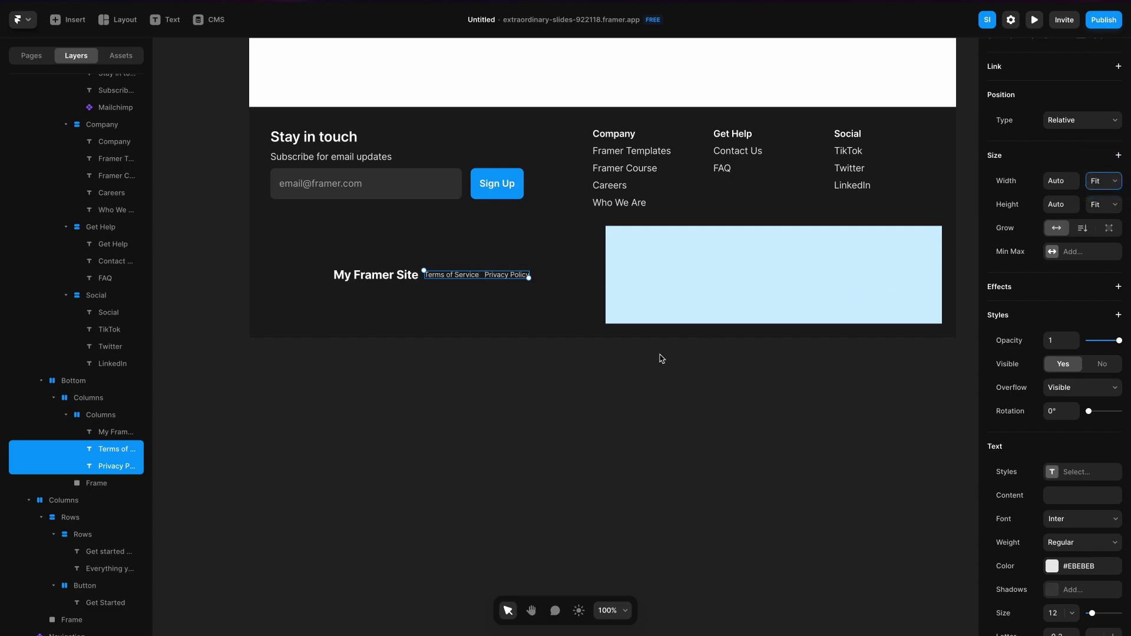
pyautogui.click(661, 359)
# Give the title-and-links stack a 16 gap, Start distribution and Fit Content height
pyautogui.click(575, 303)
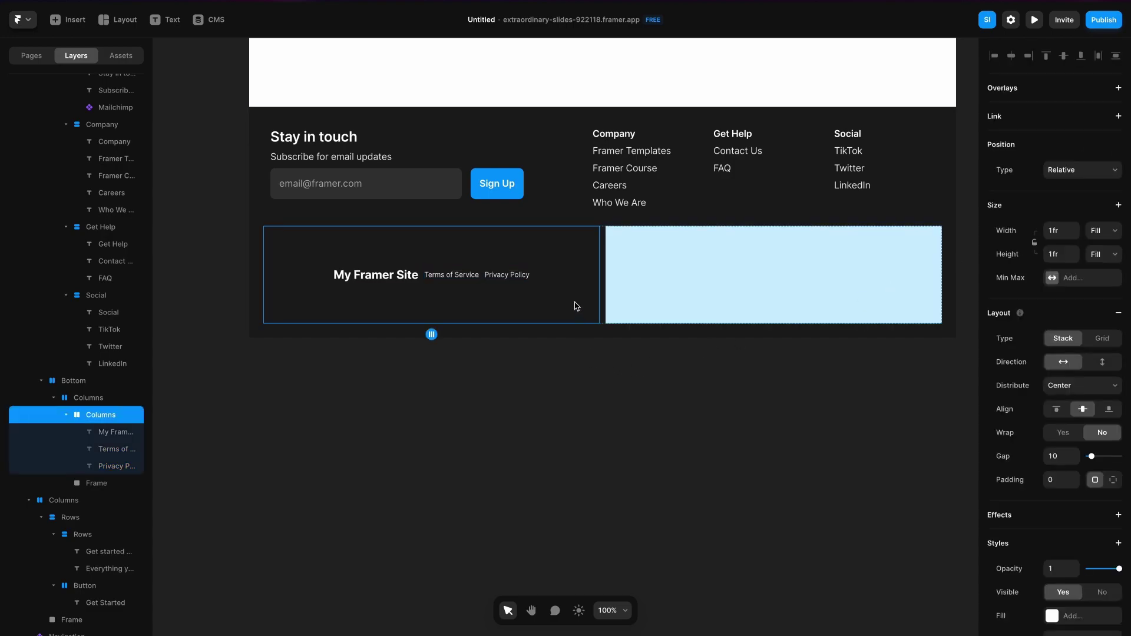
pyautogui.click(1062, 458)
pyautogui.write('16')
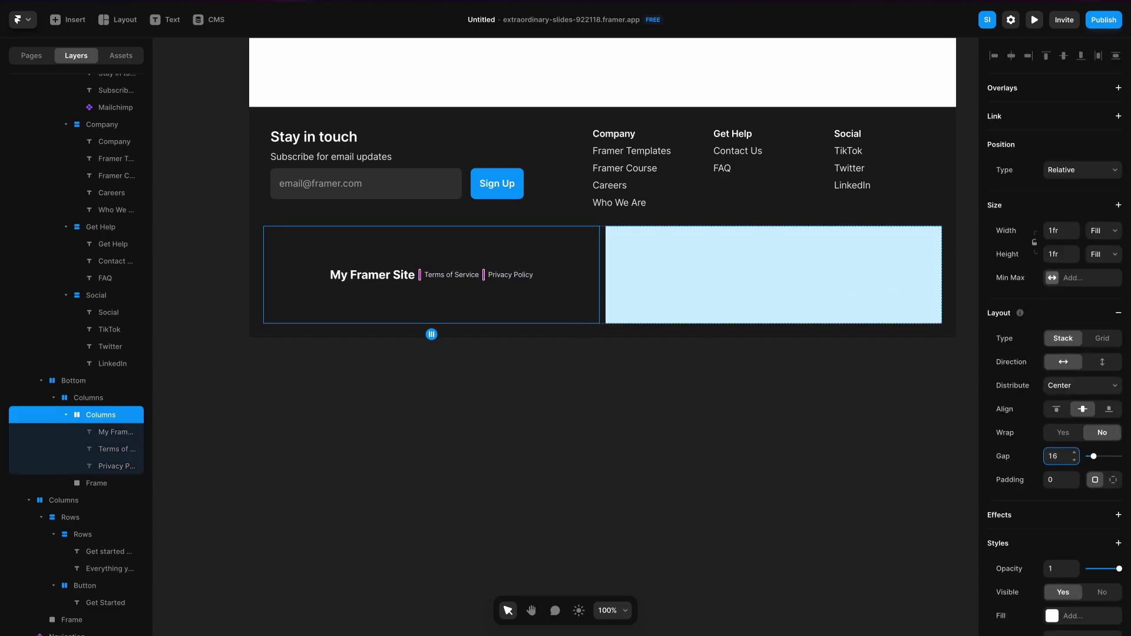
pyautogui.press('Return')
pyautogui.click(1053, 390)
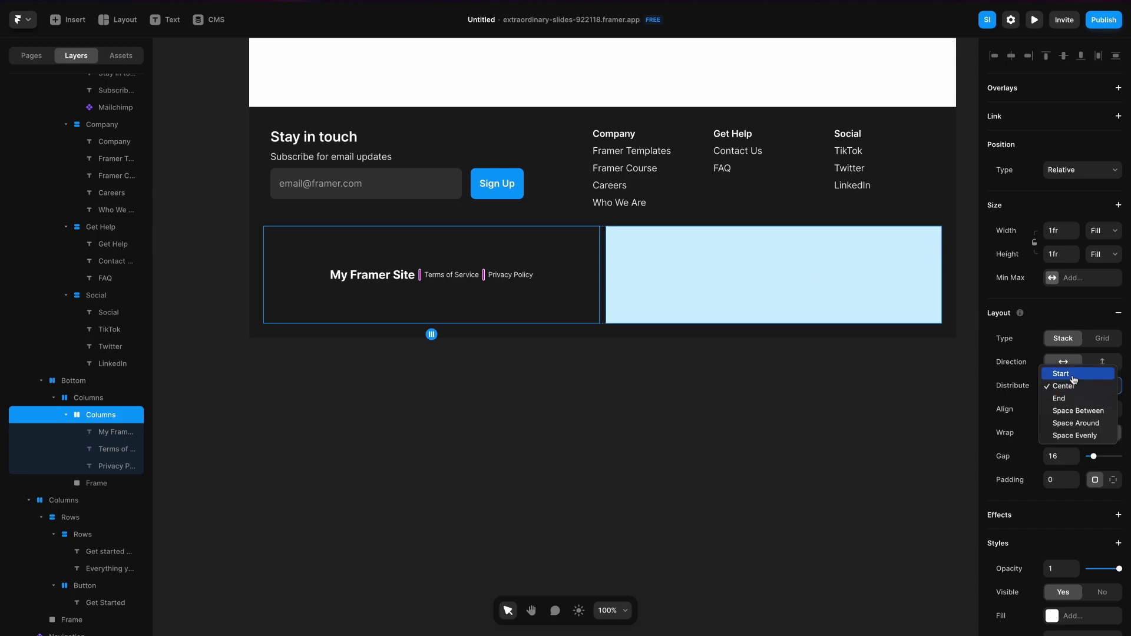
pyautogui.click(1061, 374)
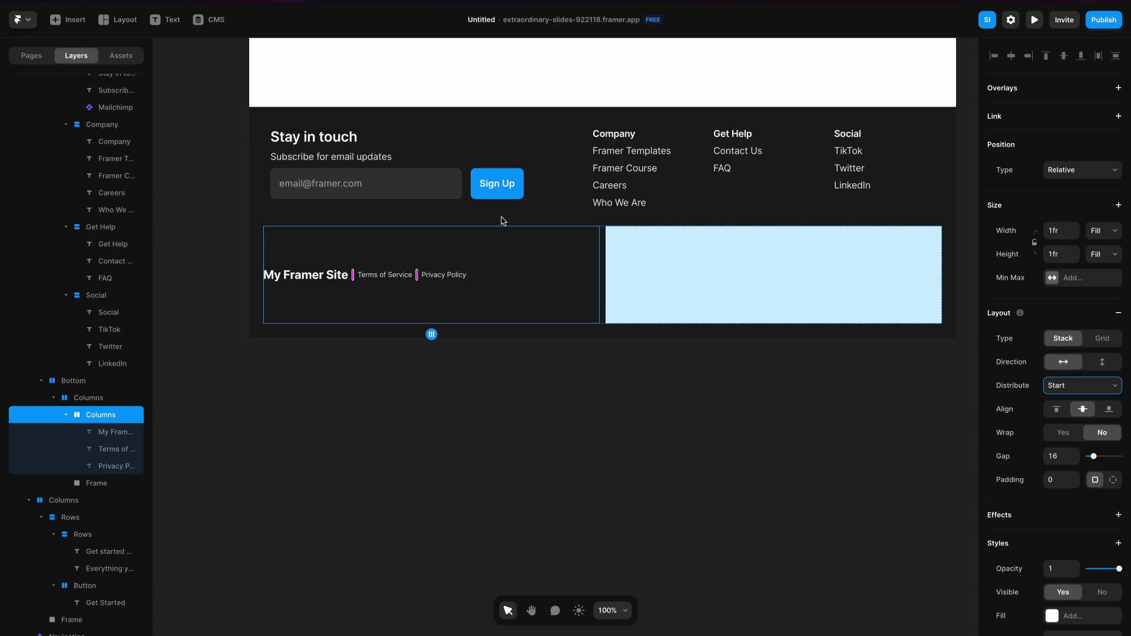
pyautogui.click(1093, 264)
pyautogui.click(1097, 271)
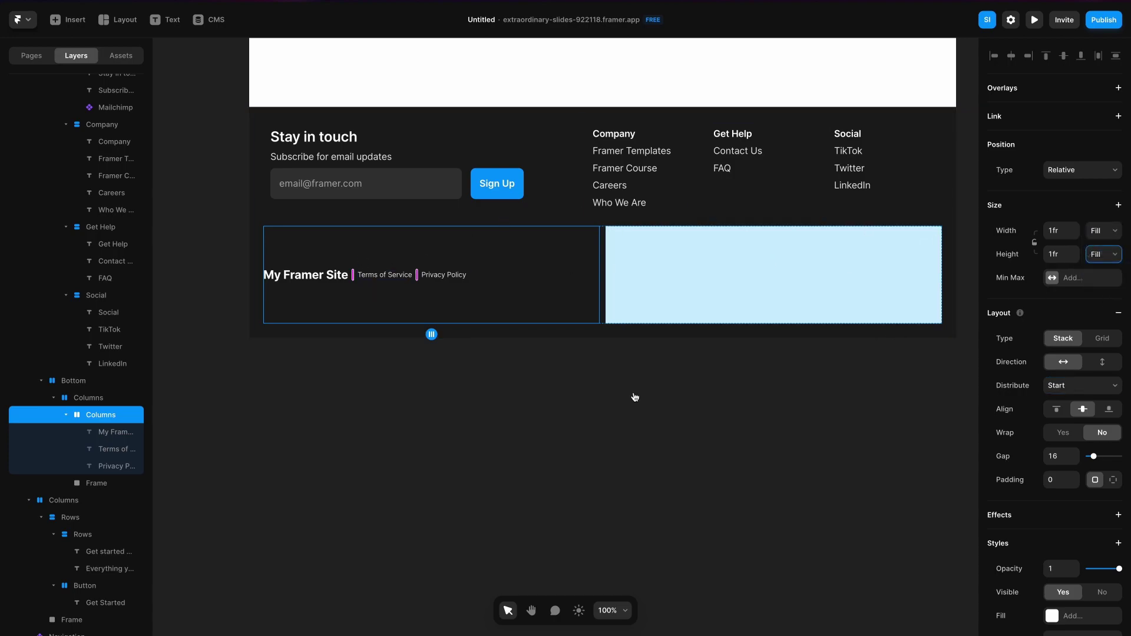
pyautogui.click(632, 399)
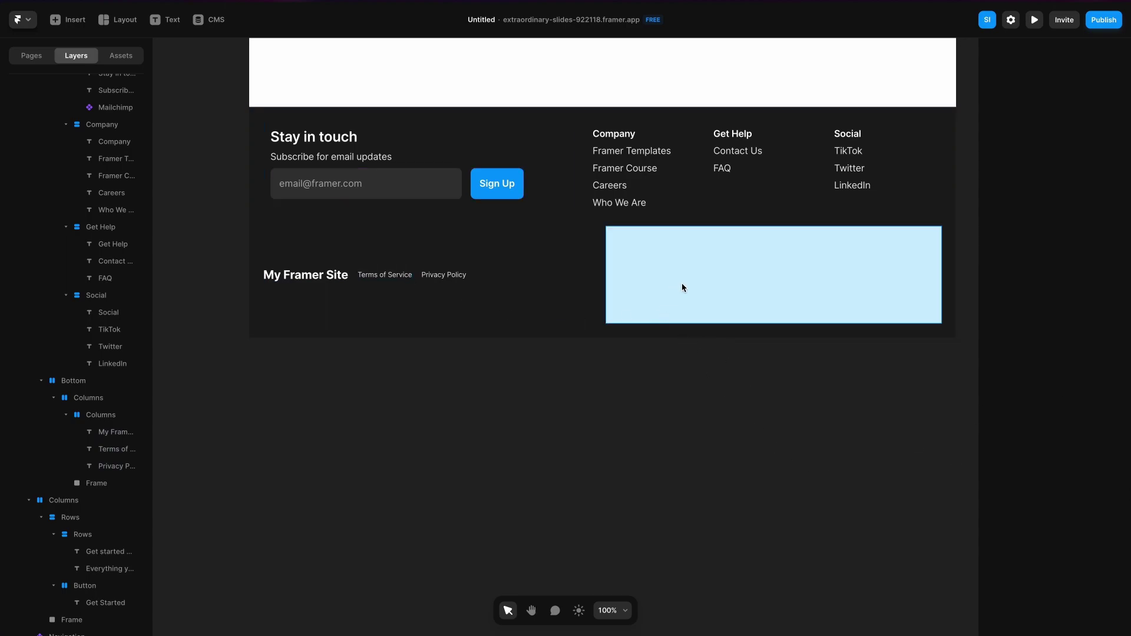
# Put a Terms of Service copy into the right column, replacing its frame with a fit-height stack
pyautogui.click(403, 274)
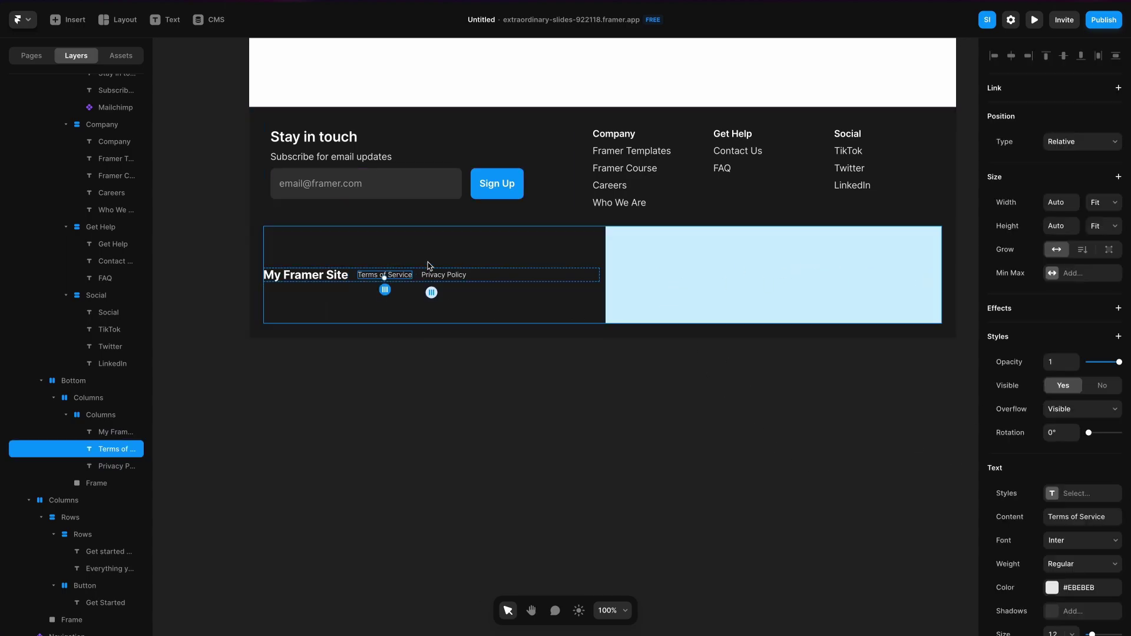
pyautogui.moveTo(403, 277); pyautogui.dragTo(751, 271)
pyautogui.click(823, 277)
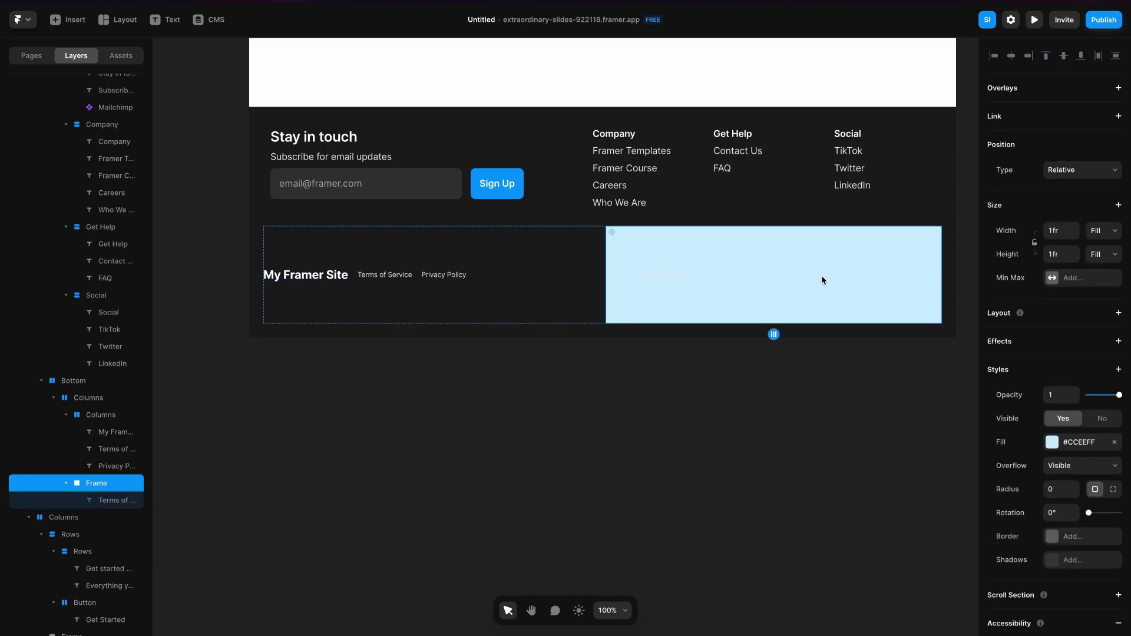
pyautogui.rightClick(92, 485)
pyautogui.click(112, 568)
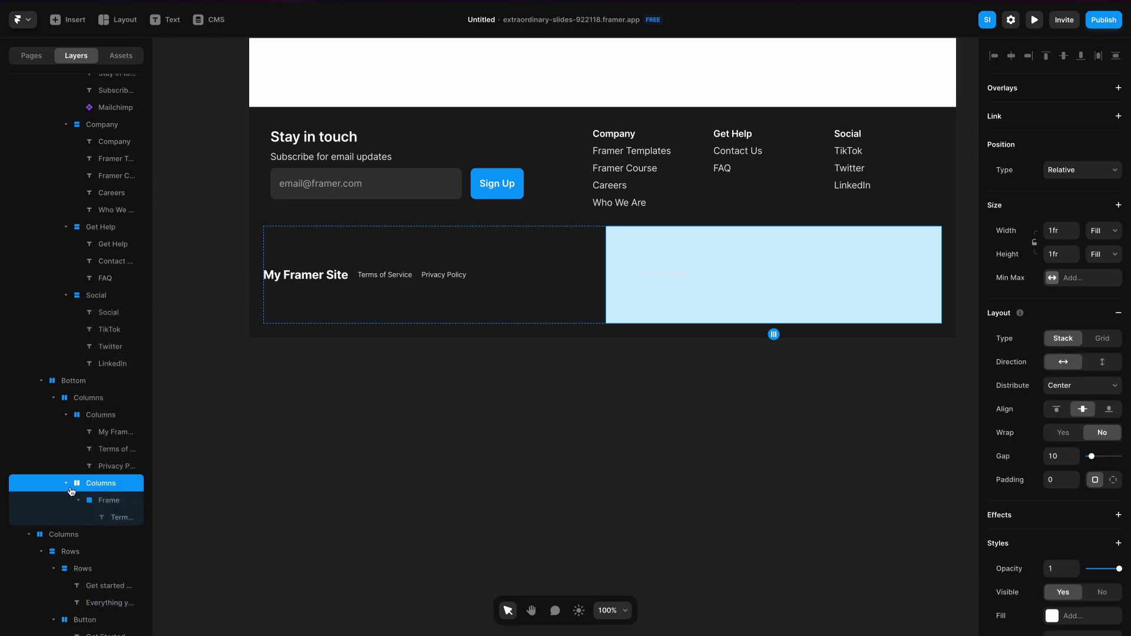
pyautogui.rightClick(98, 502)
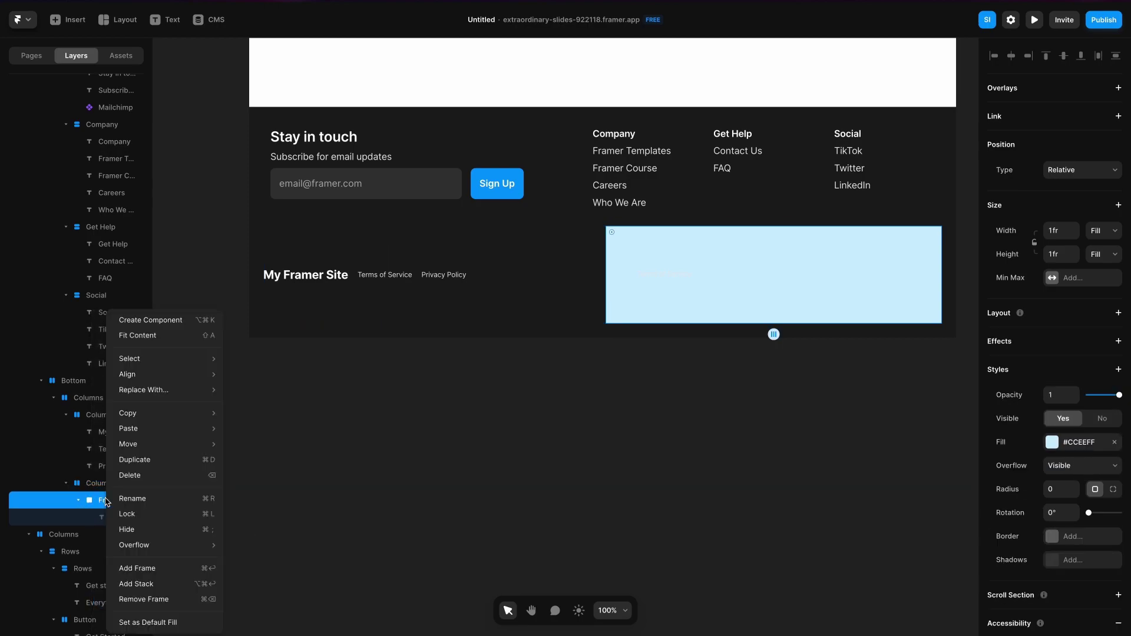
pyautogui.click(135, 596)
pyautogui.click(77, 486)
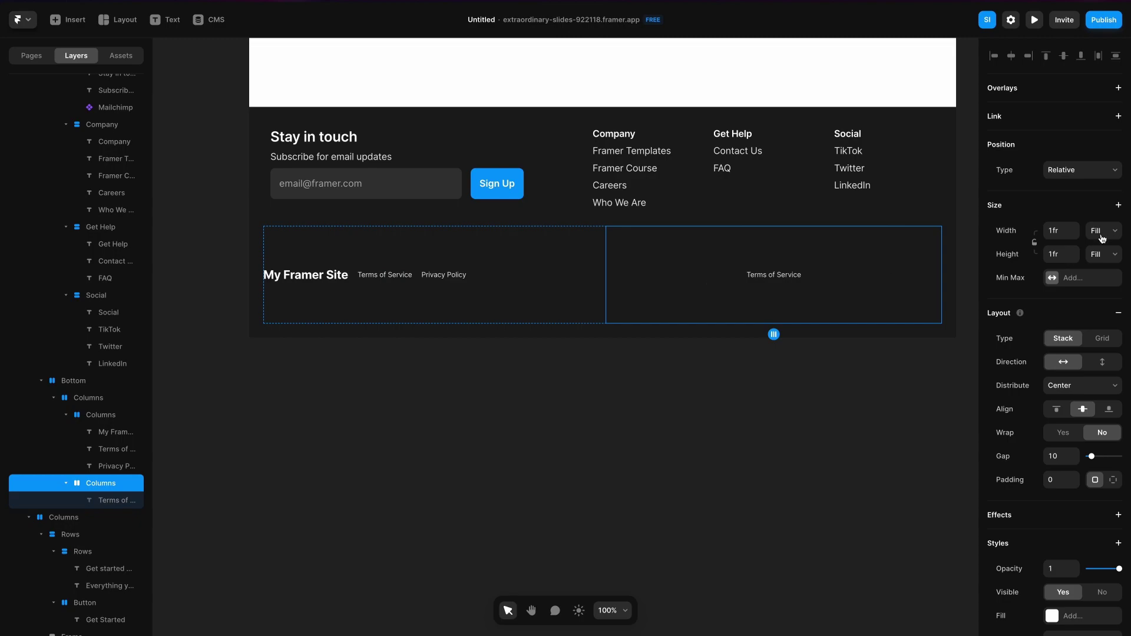
pyautogui.click(1101, 255)
pyautogui.click(1097, 267)
# Make the inner row and Bottom row fit their content, removing the extra wrapping Columns stack
pyautogui.click(632, 302)
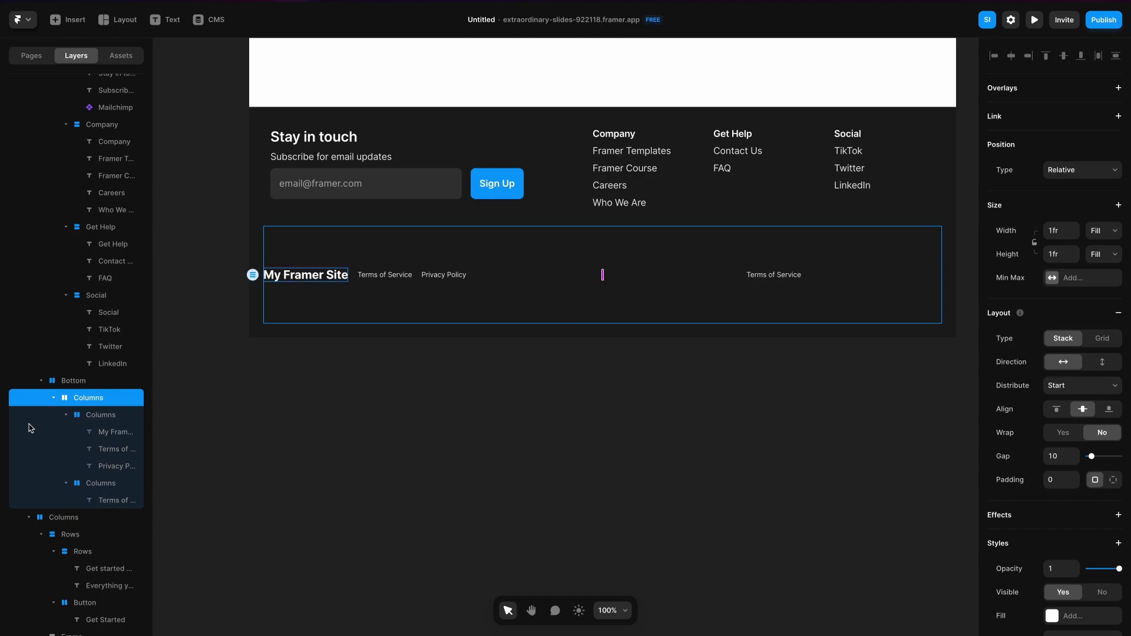
pyautogui.click(1101, 254)
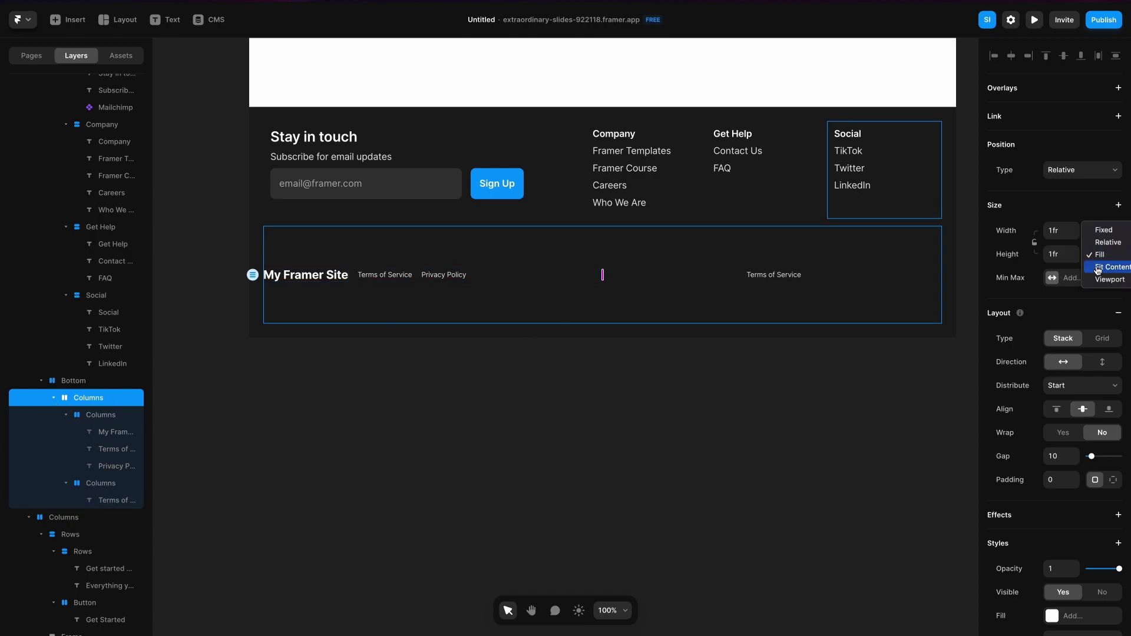
pyautogui.click(1096, 266)
pyautogui.press('Escape')
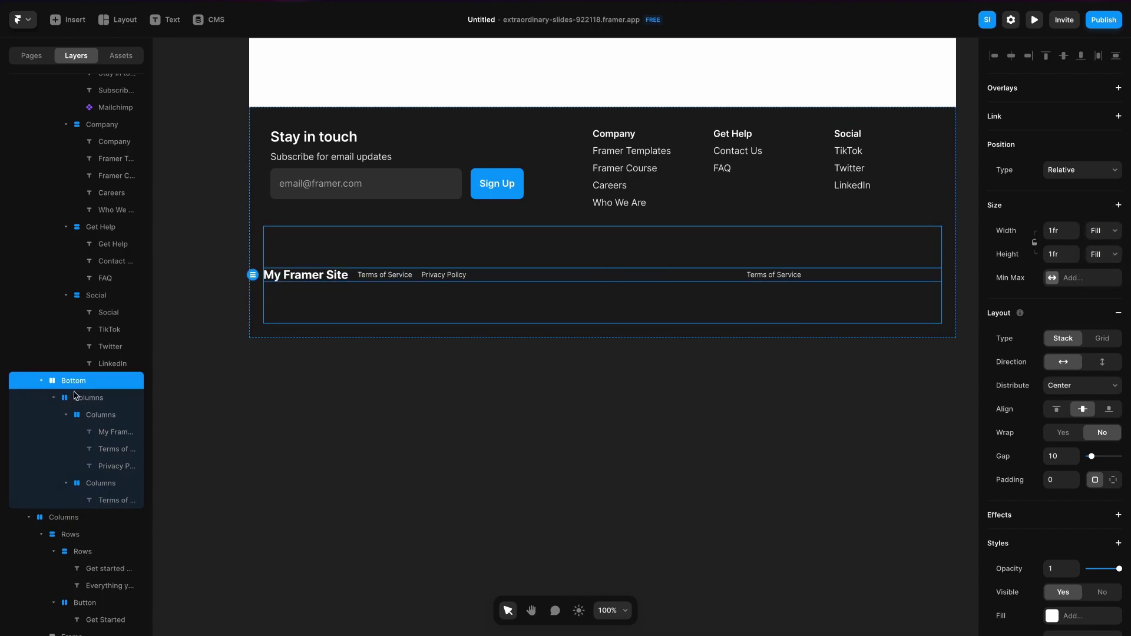
pyautogui.click(100, 398)
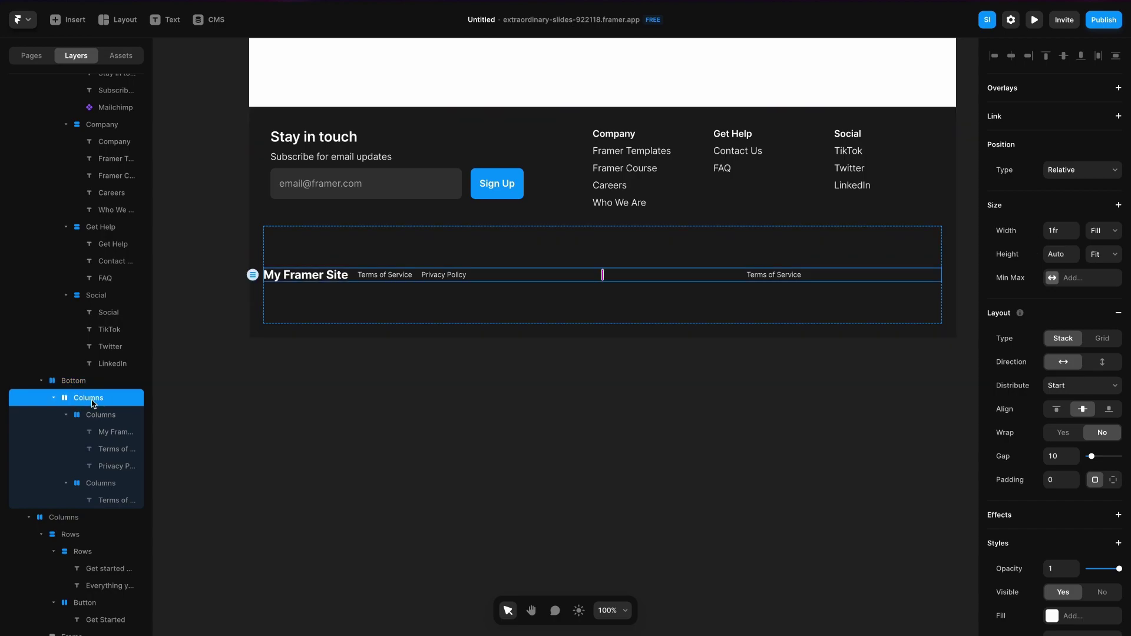
pyautogui.rightClick(102, 399)
pyautogui.click(129, 599)
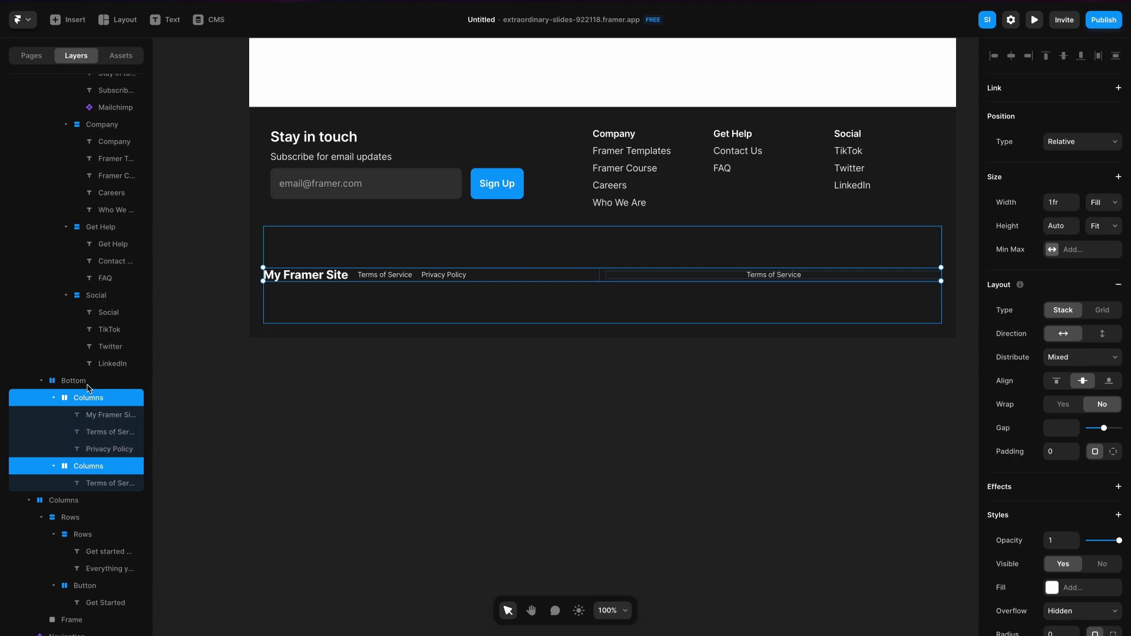
pyautogui.press('Escape')
pyautogui.click(1105, 254)
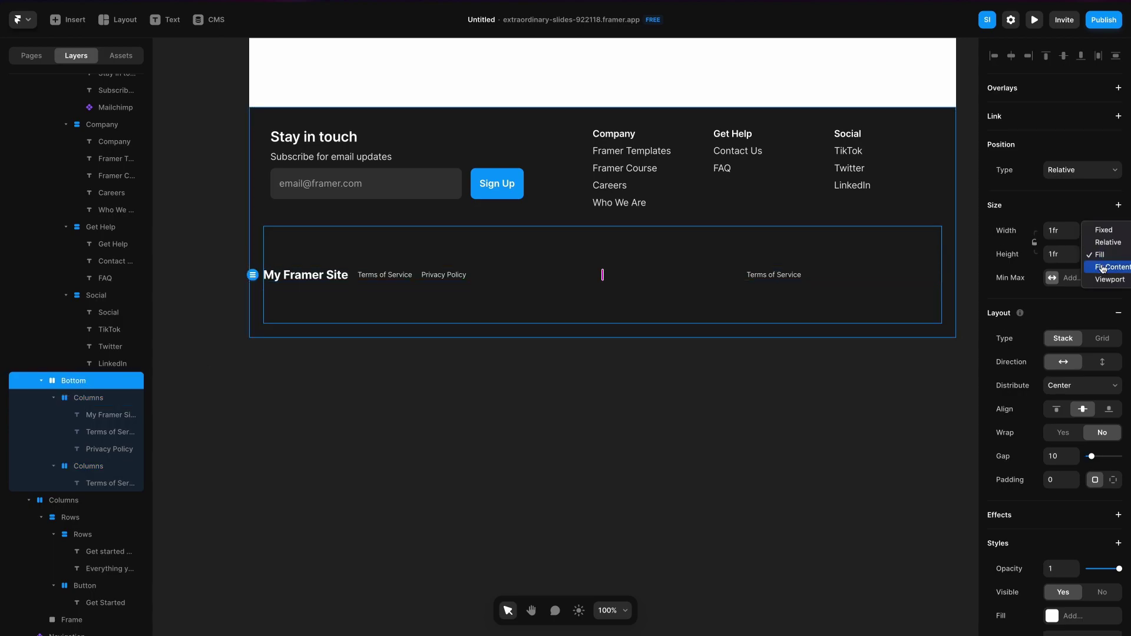
pyautogui.click(1107, 265)
pyautogui.click(498, 439)
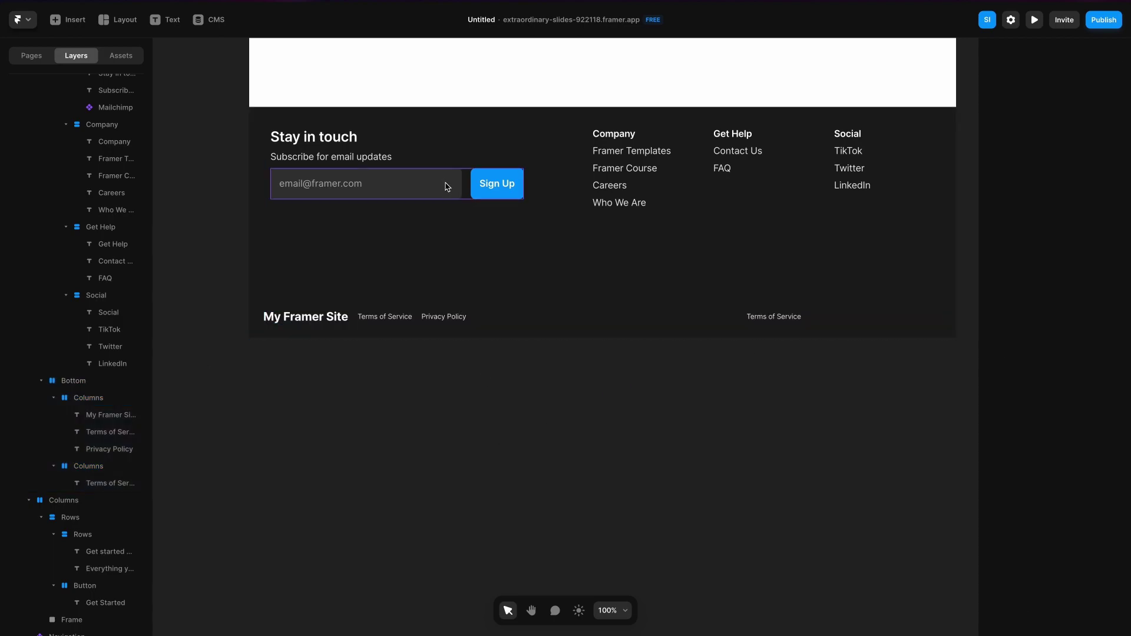
# Set the footer's Top container height to Fit Content
pyautogui.click(447, 232)
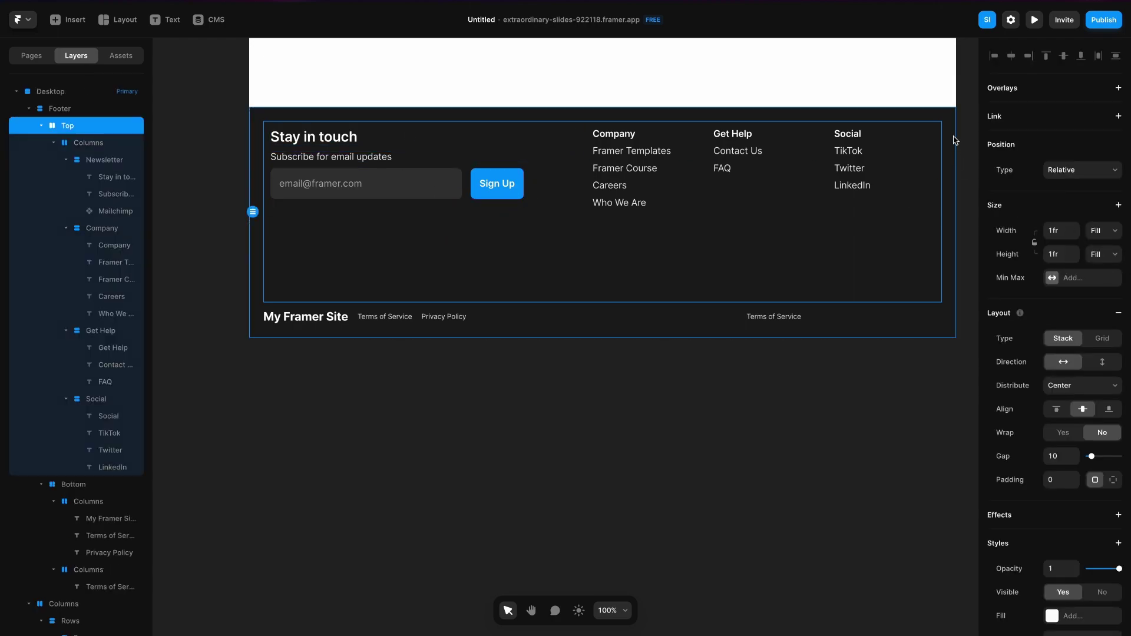
pyautogui.click(1101, 258)
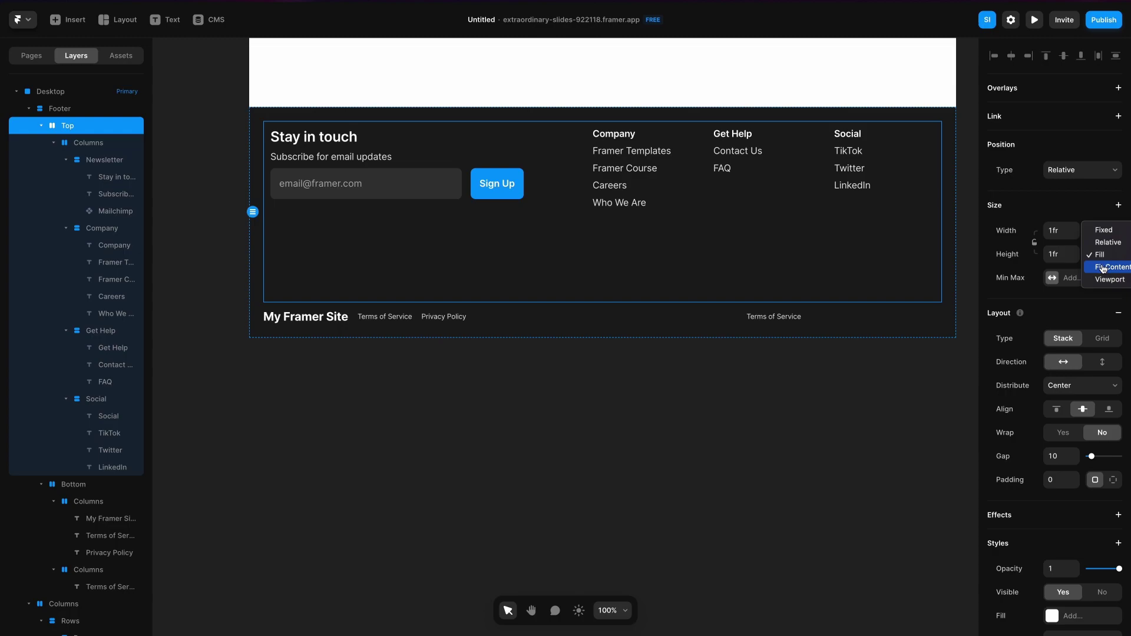
pyautogui.click(1099, 268)
pyautogui.click(810, 368)
# Set the Footer height to Fit Content with a 40 gap between rows
pyautogui.click(790, 319)
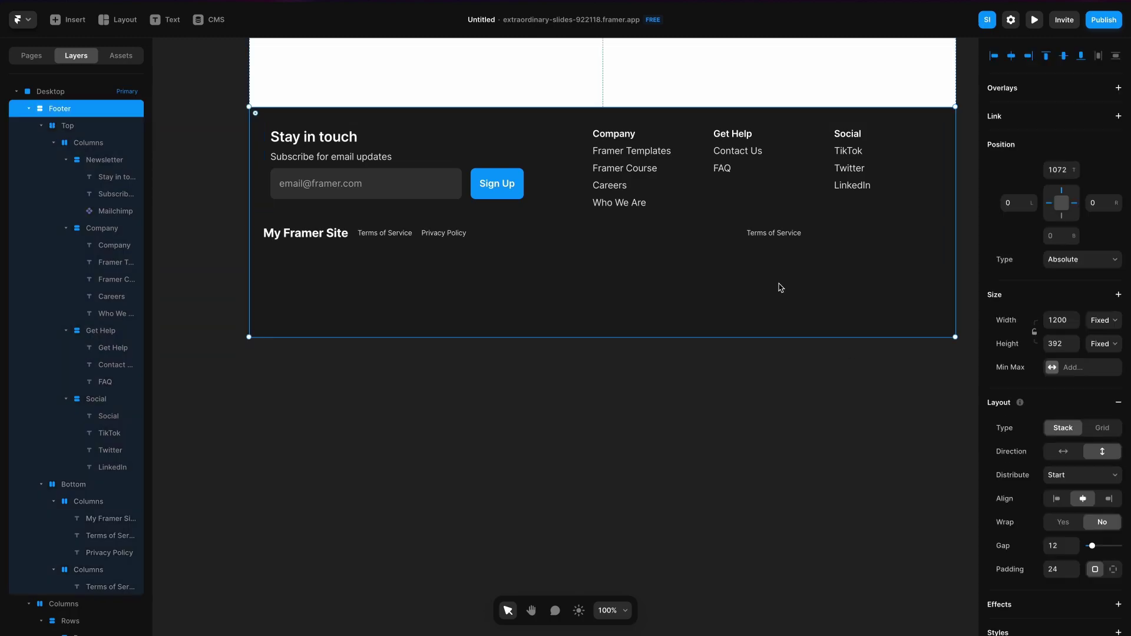
pyautogui.click(1101, 195)
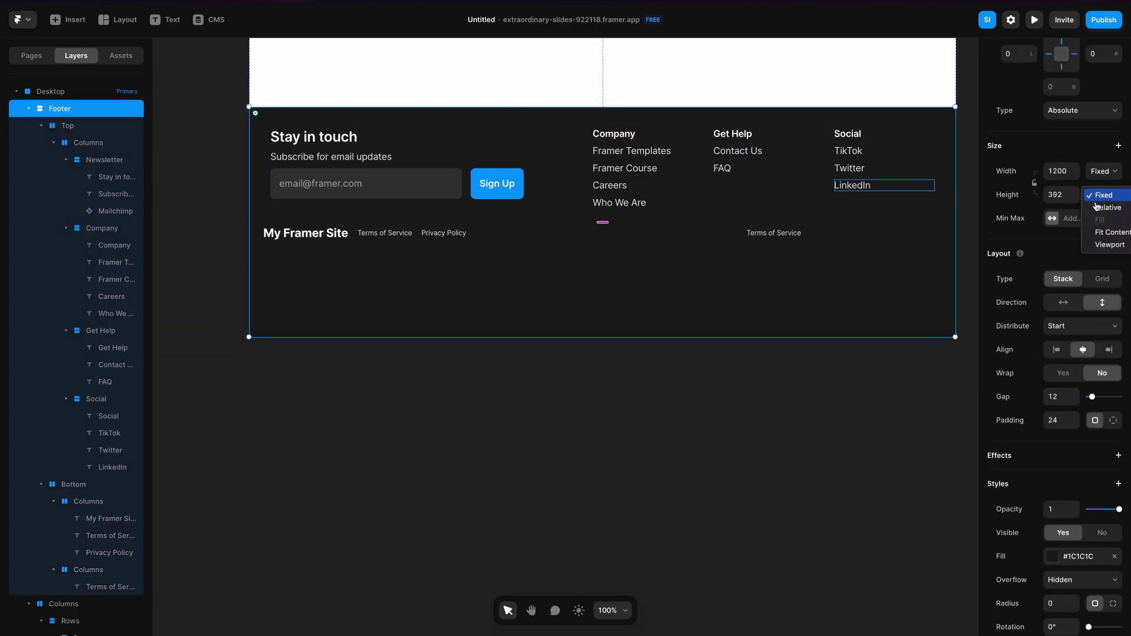
pyautogui.click(1099, 233)
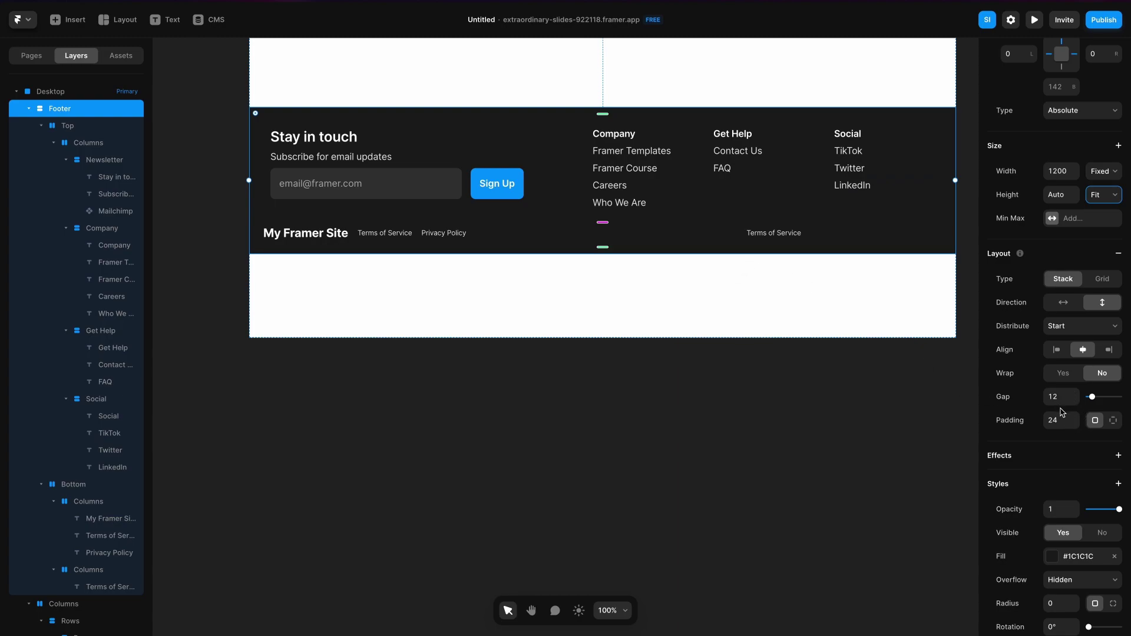
pyautogui.click(1064, 397)
pyautogui.write('40')
pyautogui.click(938, 384)
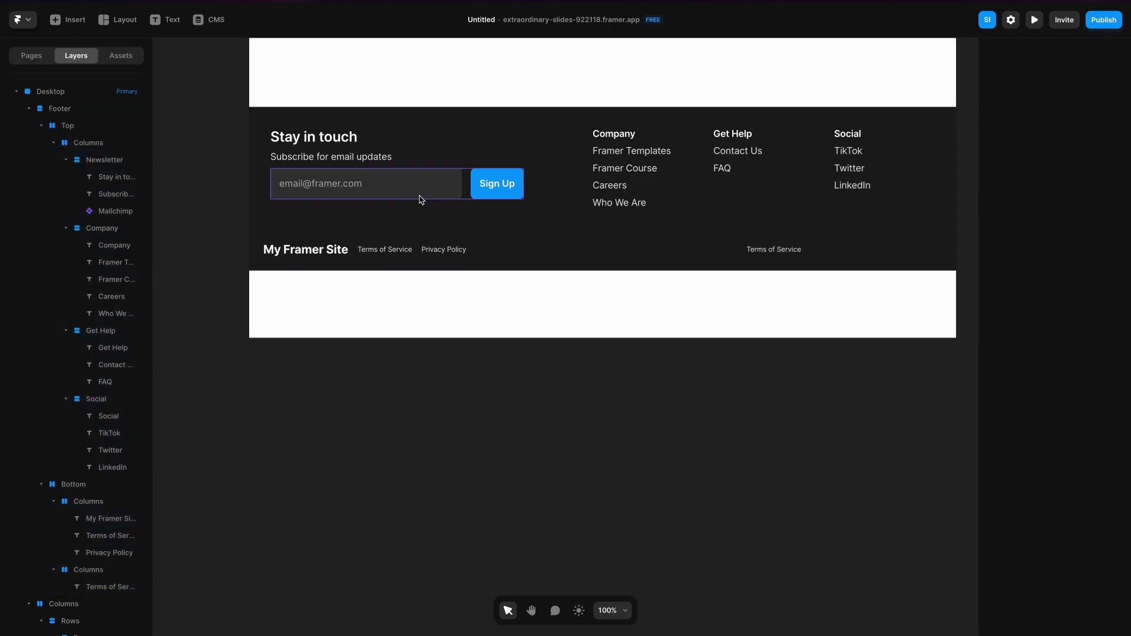
# Switch the Footer padding to individual sides with top and bottom set to 40
pyautogui.click(915, 247)
pyautogui.press('Escape')
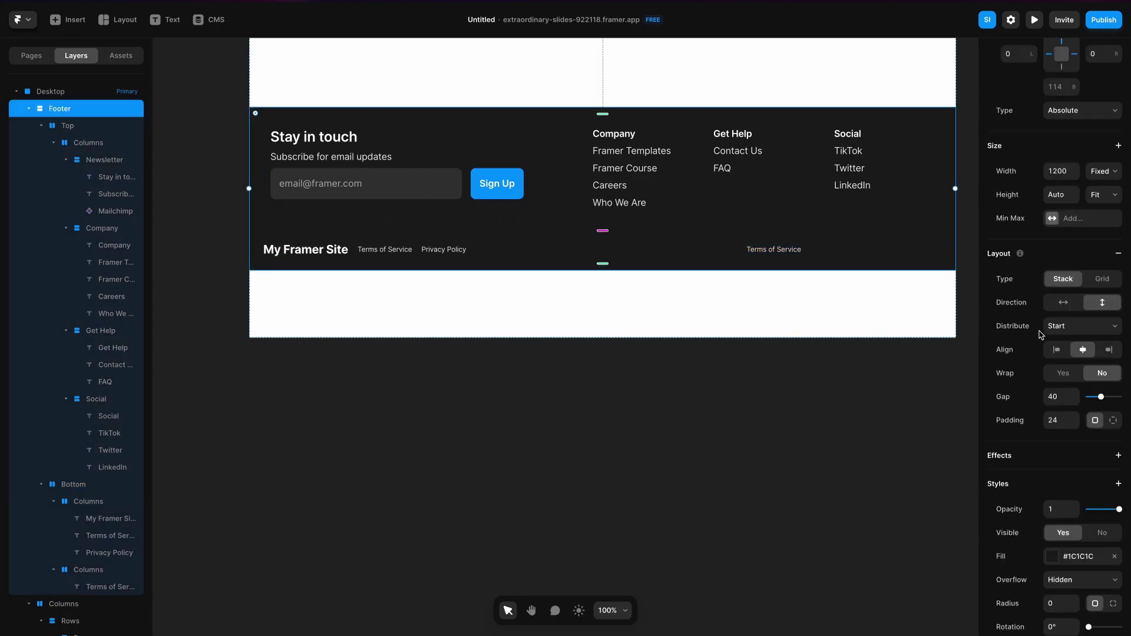
pyautogui.click(1113, 421)
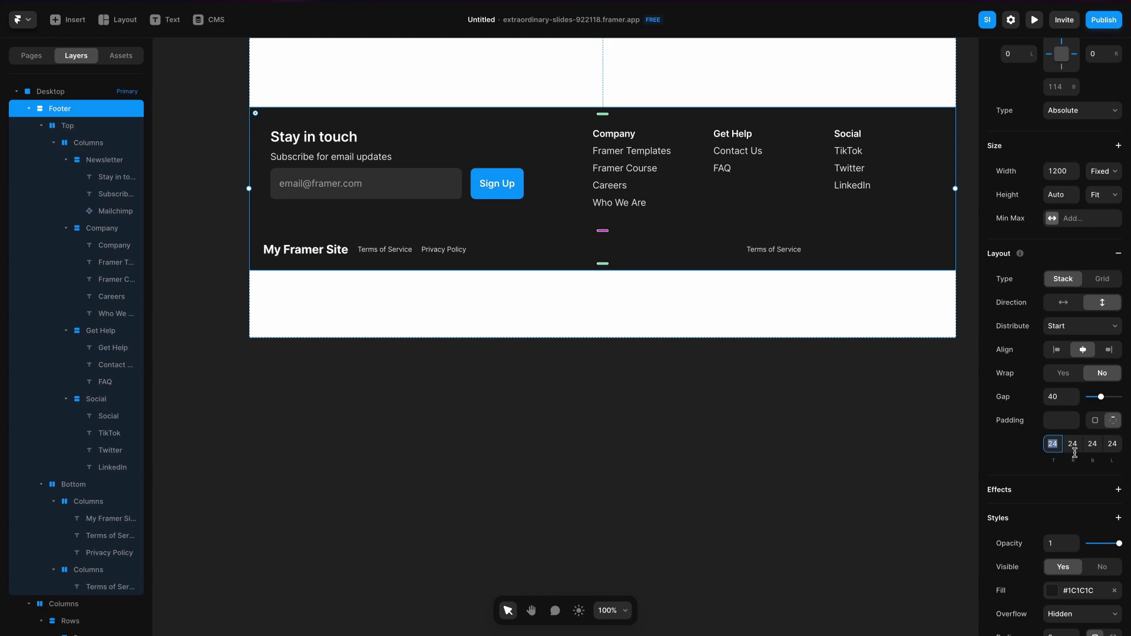
pyautogui.write('48')
pyautogui.press('Tab')
pyautogui.press('Tab')
pyautogui.write('40')
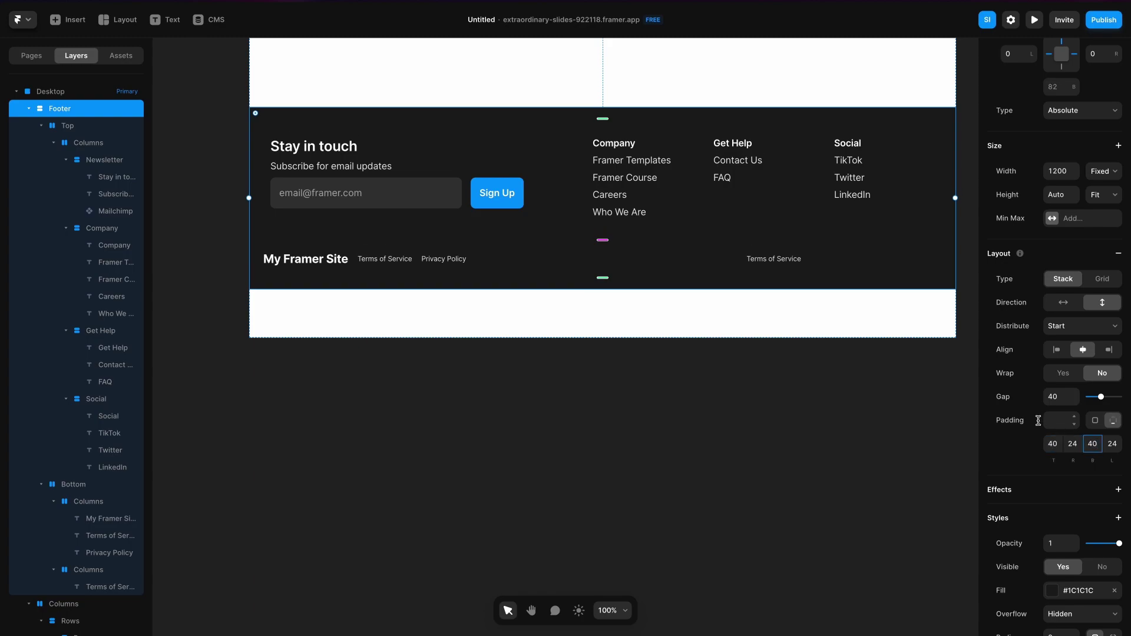
pyautogui.click(740, 449)
pyautogui.click(770, 260)
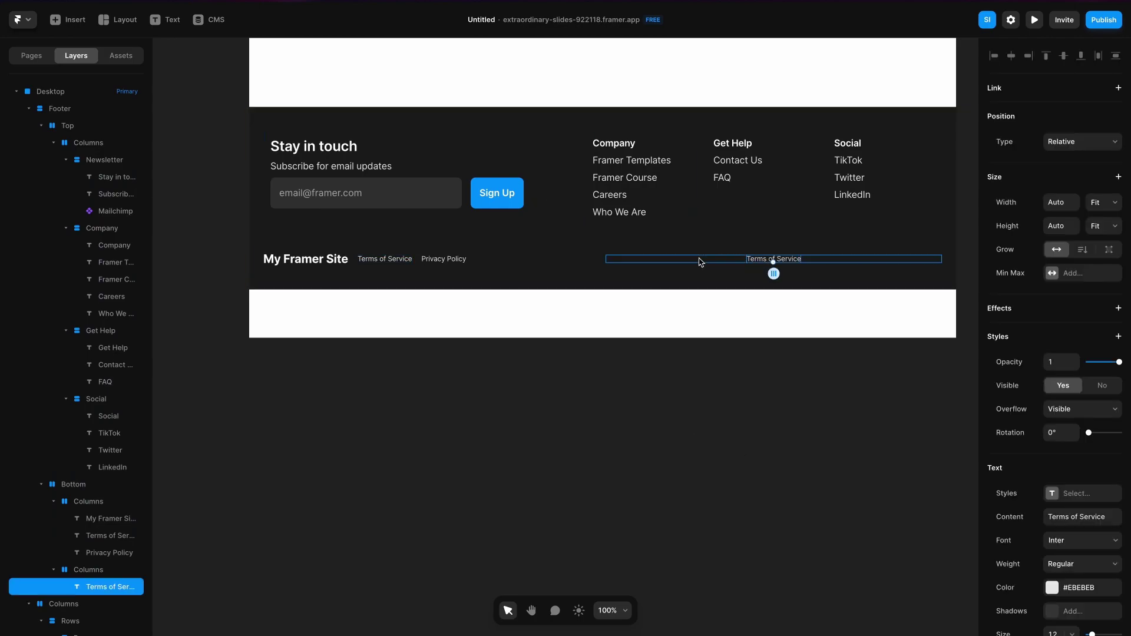
# Push the right-hand text to the row's right end and color it grey #969696
pyautogui.click(814, 258)
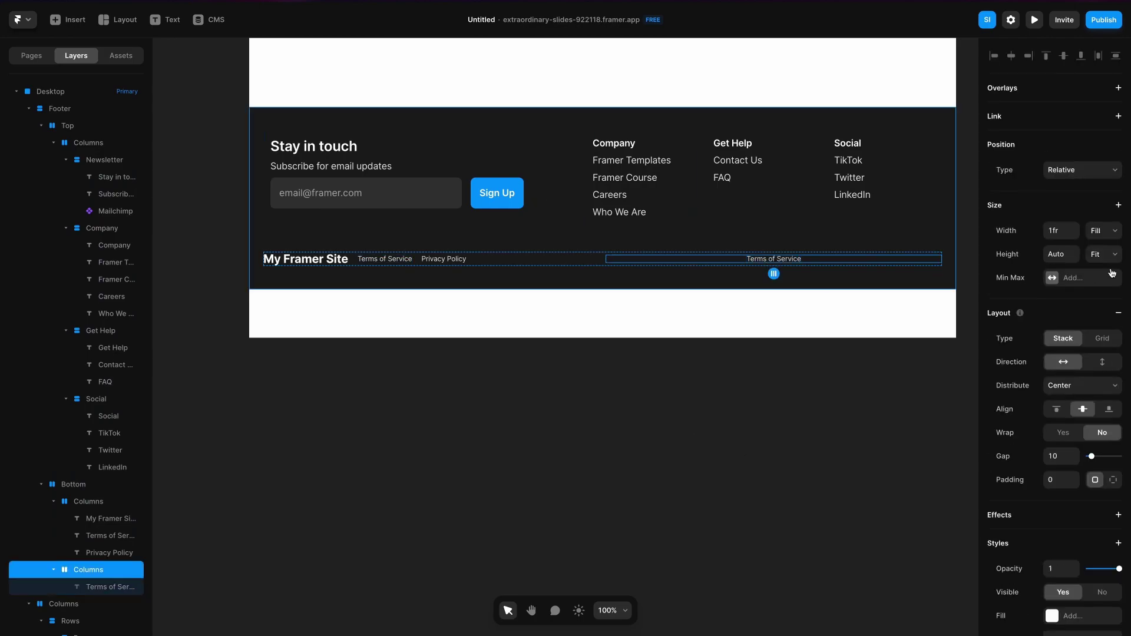
pyautogui.click(1094, 389)
pyautogui.click(1088, 405)
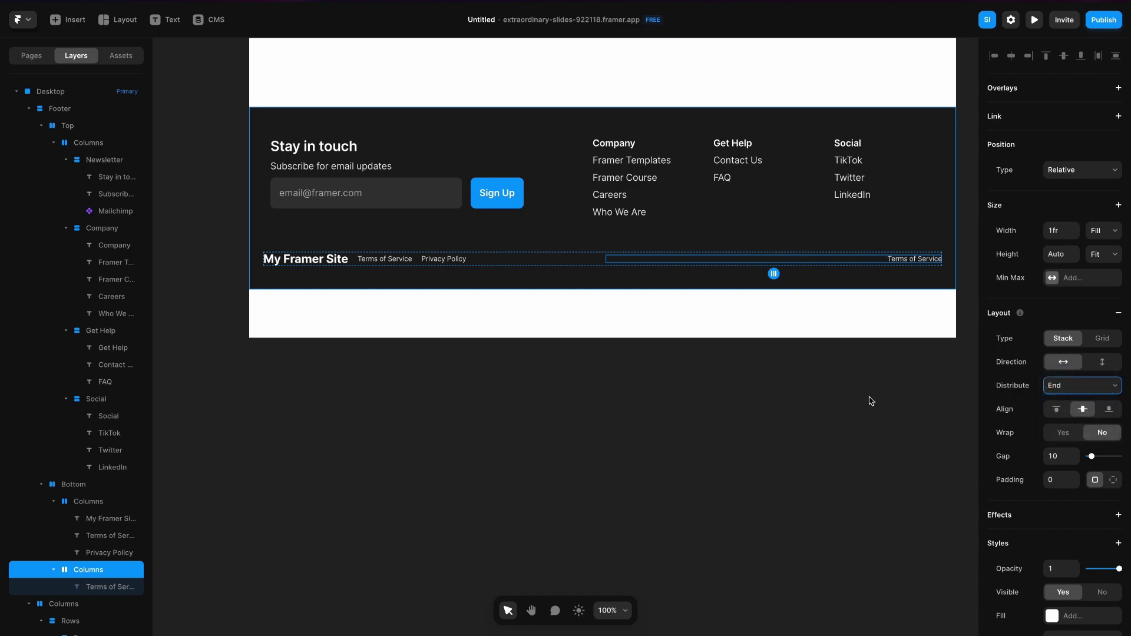
pyautogui.click(869, 397)
pyautogui.click(909, 260)
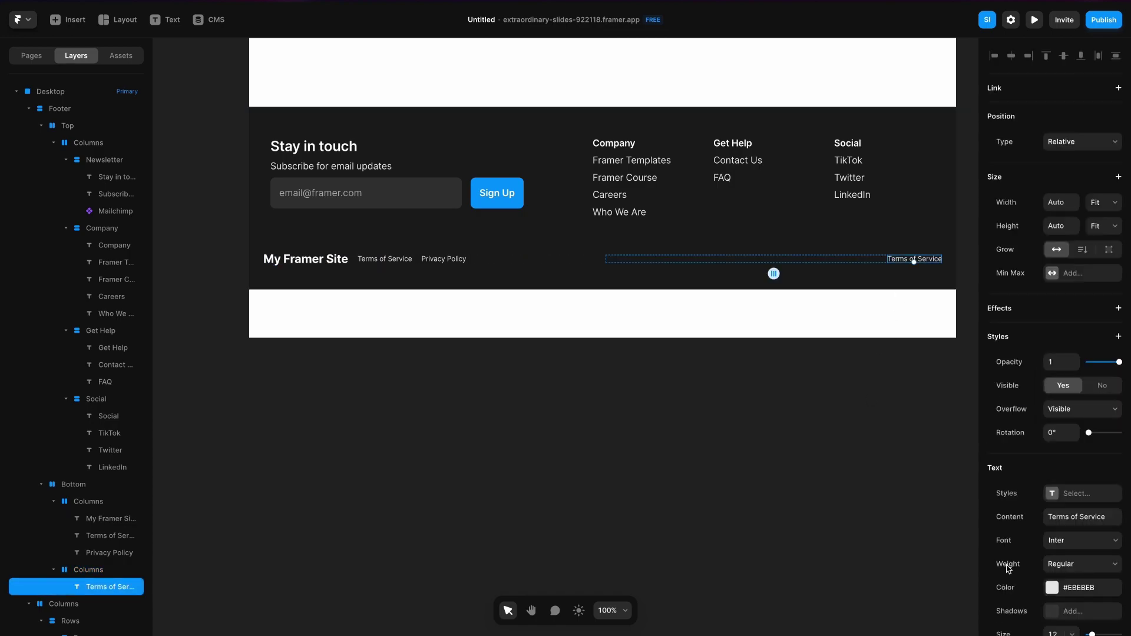
pyautogui.click(1050, 589)
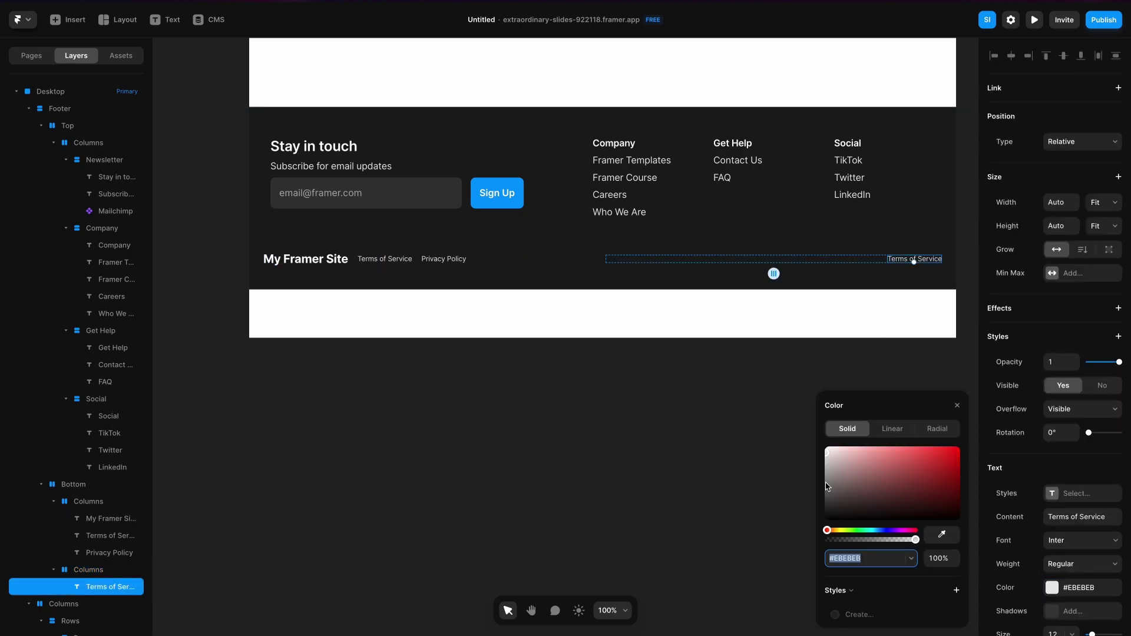
pyautogui.moveTo(825, 483); pyautogui.dragTo(821, 475)
# Replace its wording with the copyright line '© My Framer Site. All rights reserved.'
pyautogui.doubleClick(922, 260)
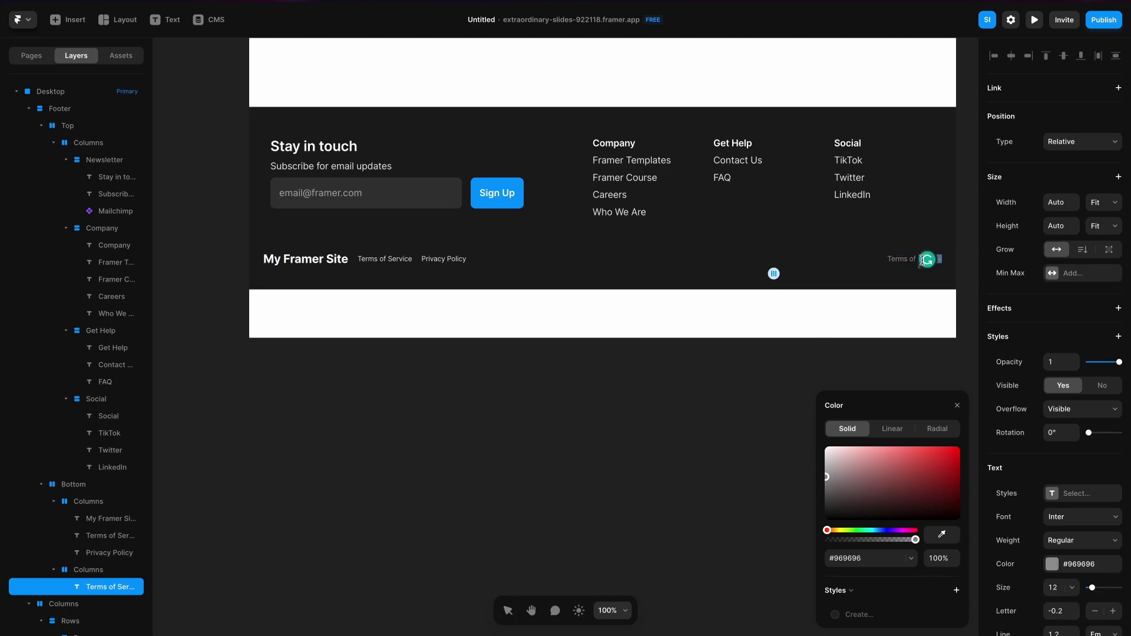
pyautogui.press('BackSpace')
pyautogui.write('© M')
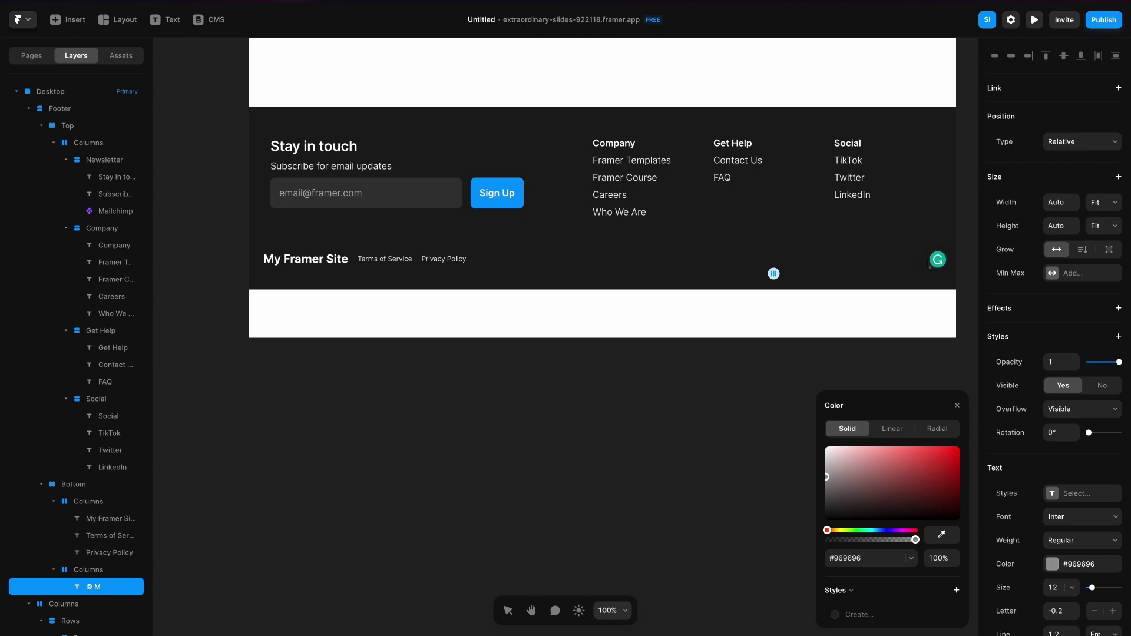
pyautogui.write('y Framer Site. All rights')
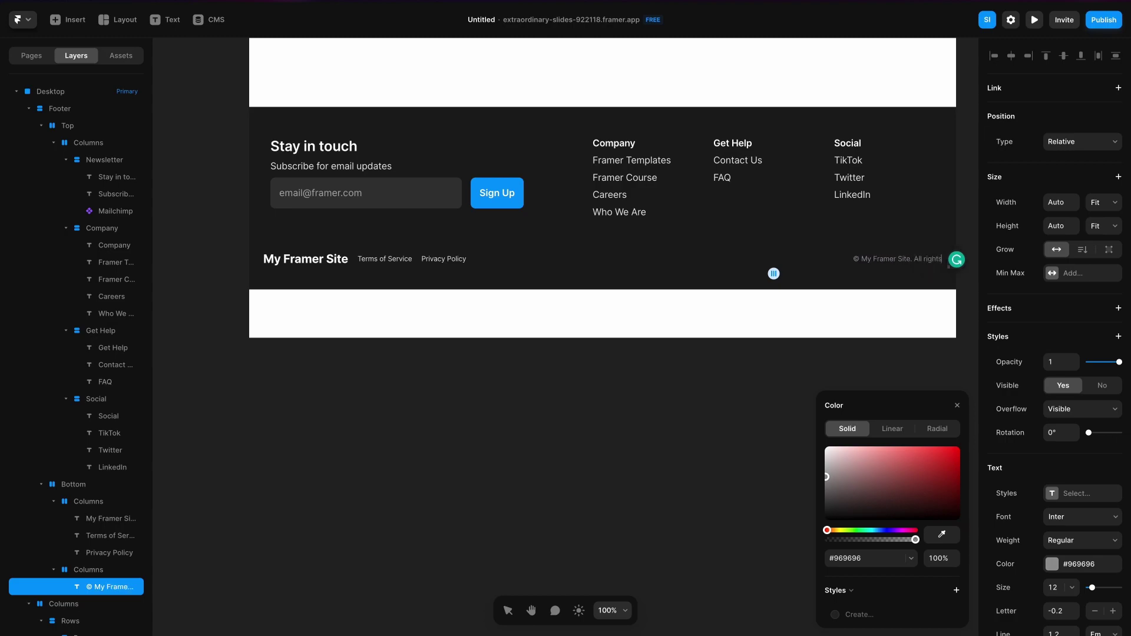
pyautogui.write(' reserved')
pyautogui.write('.')
pyautogui.write('2023')
# Move the Footer to the page's bottom edge and pin it to the bottom
pyautogui.press('Escape')
pyautogui.hscroll(3, 442, 121)
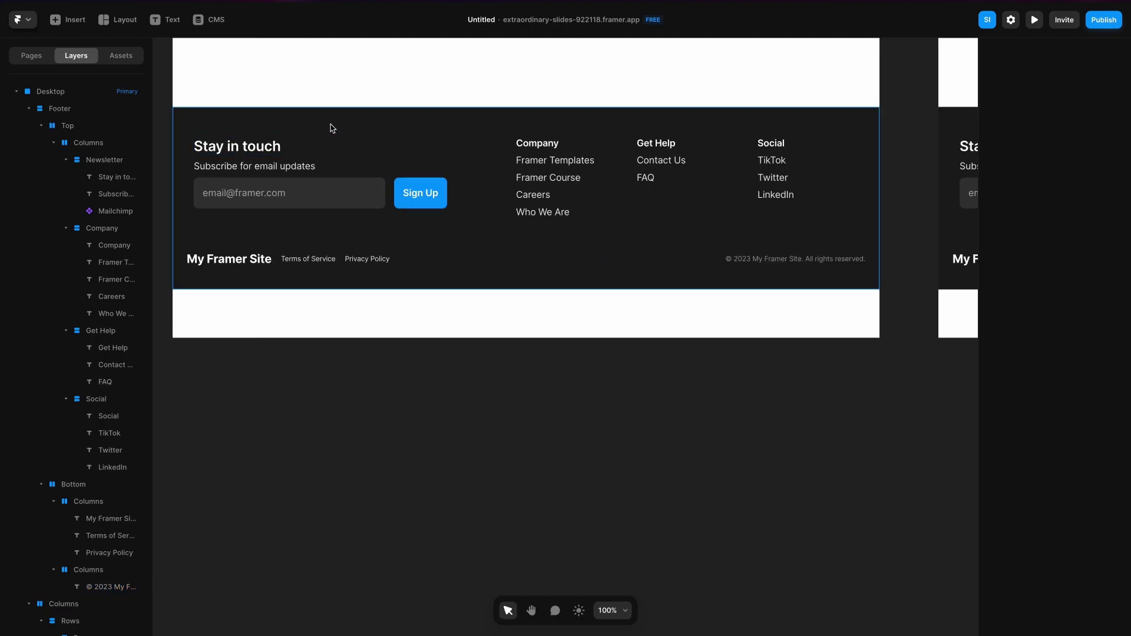
pyautogui.click(860, 116)
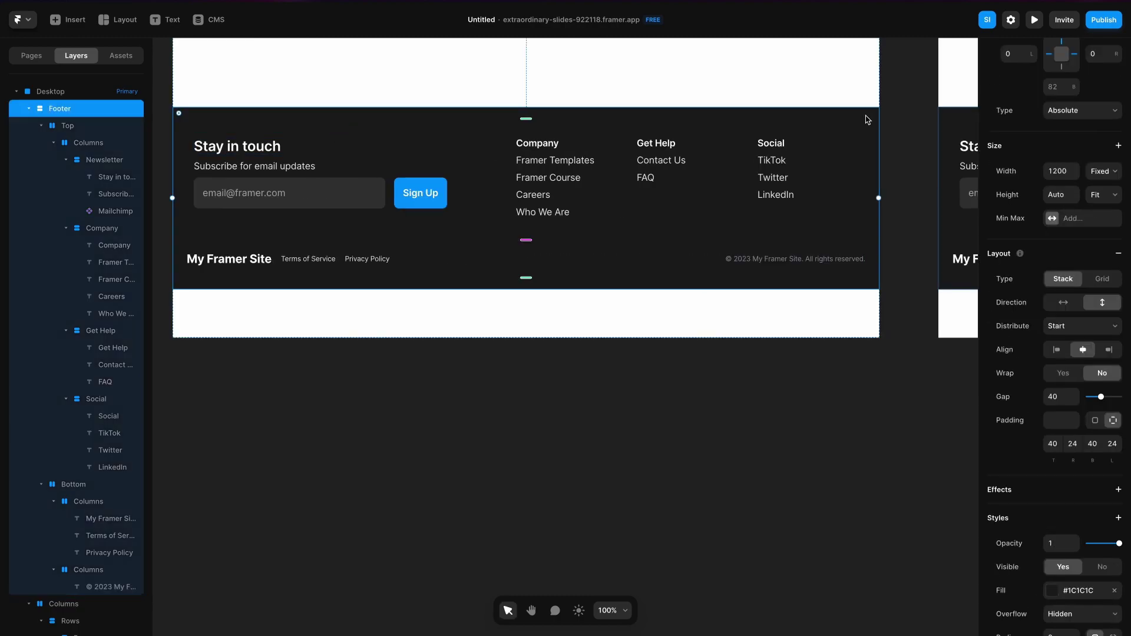
pyautogui.moveTo(868, 128); pyautogui.dragTo(869, 173)
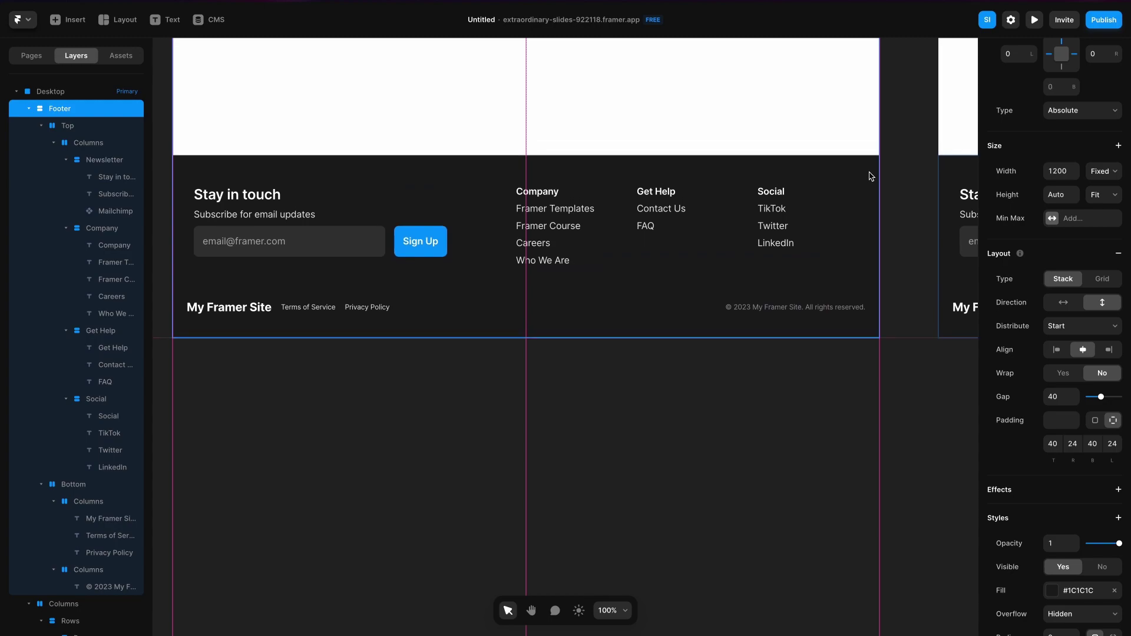
pyautogui.click(1062, 67)
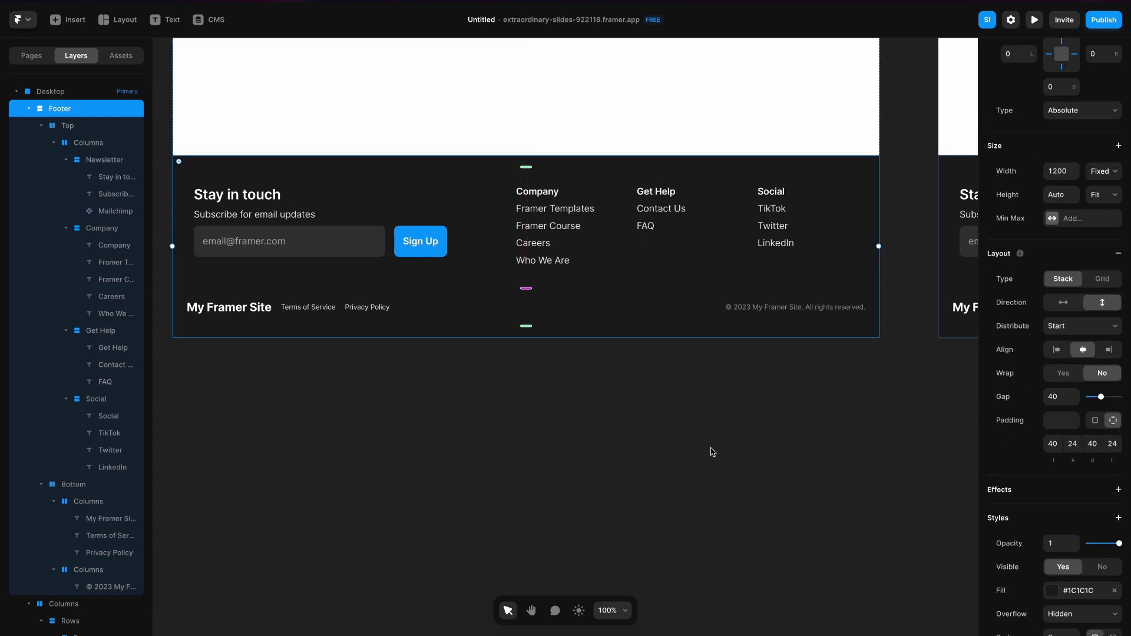
# Shorten the Desktop page to end at the footer, height 1294
pyautogui.hotkey('ctrl', '-')
pyautogui.scroll(5, 712, 450)
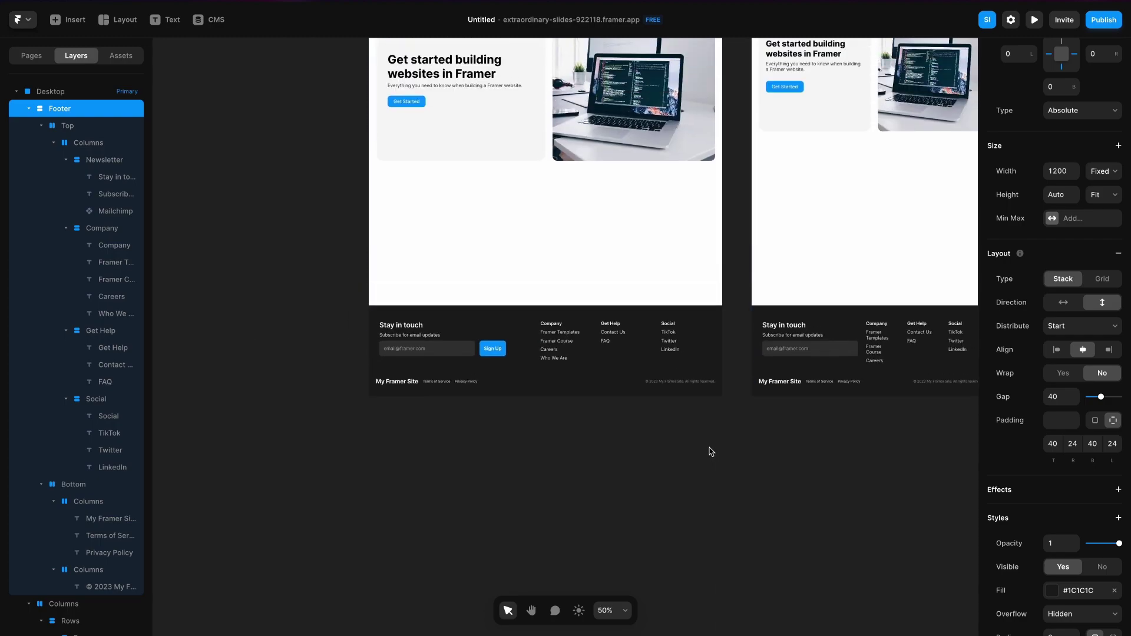
pyautogui.scroll(1, 646, 370)
pyautogui.click(601, 62)
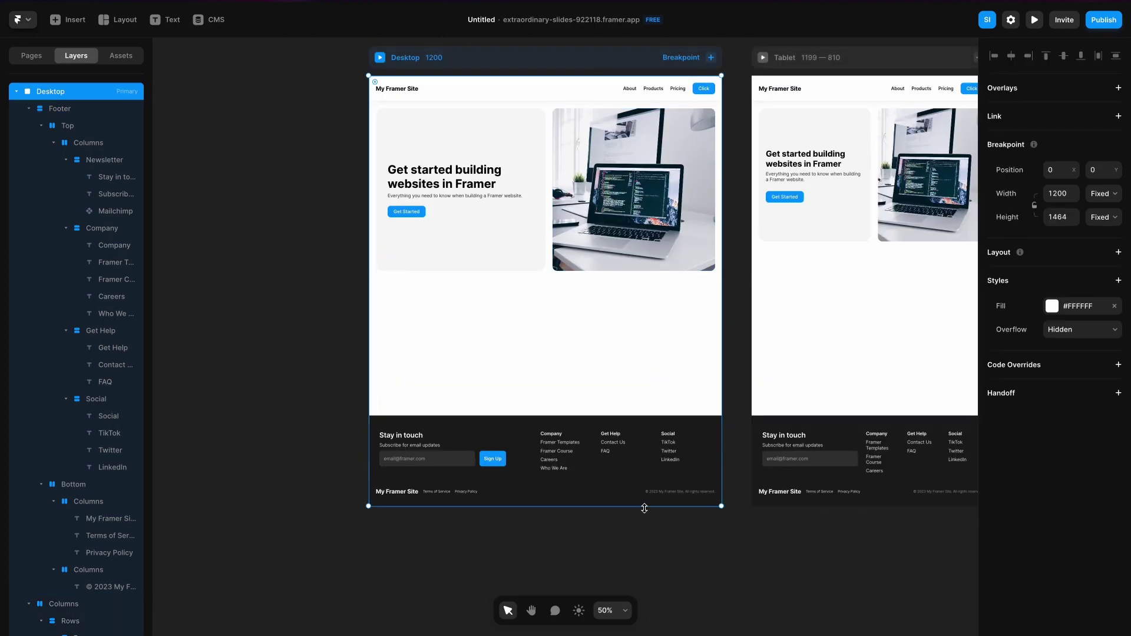
pyautogui.moveTo(642, 503); pyautogui.dragTo(653, 456)
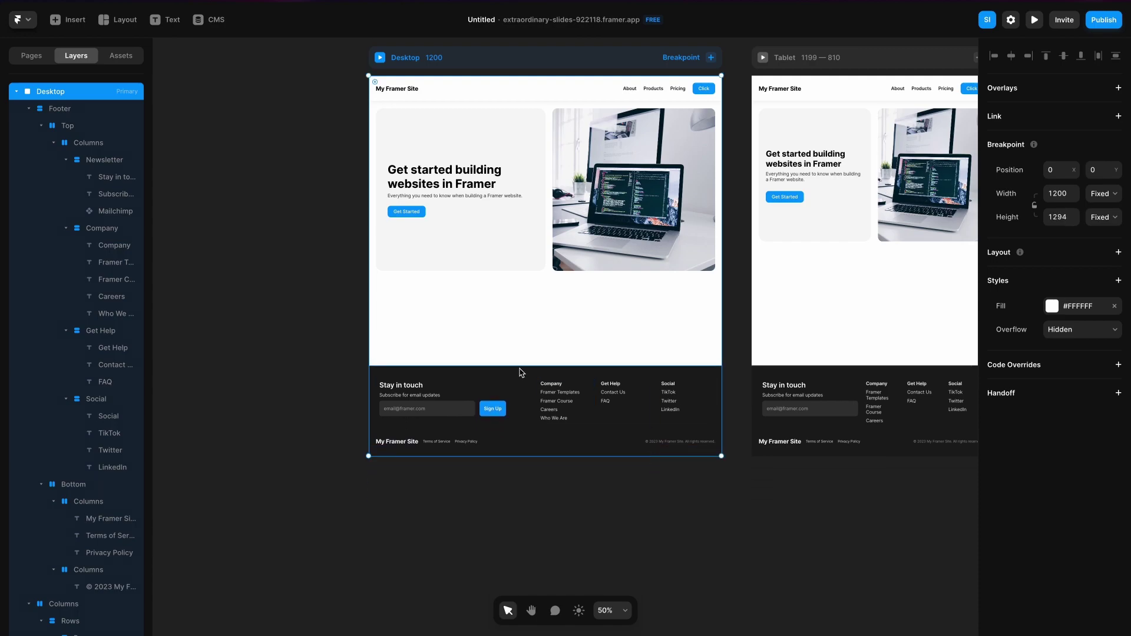
pyautogui.click(739, 509)
# Duplicate the Tablet footer's top Columns row
pyautogui.scroll(2, 738, 509)
pyautogui.press('Escape')
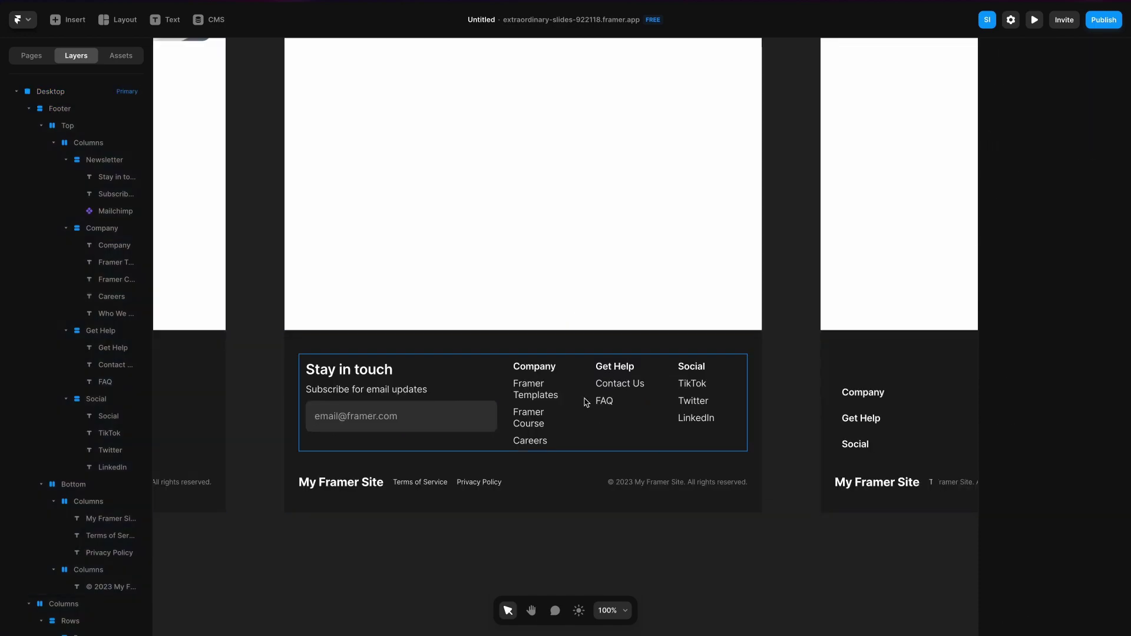
pyautogui.click(587, 402)
pyautogui.press('Escape')
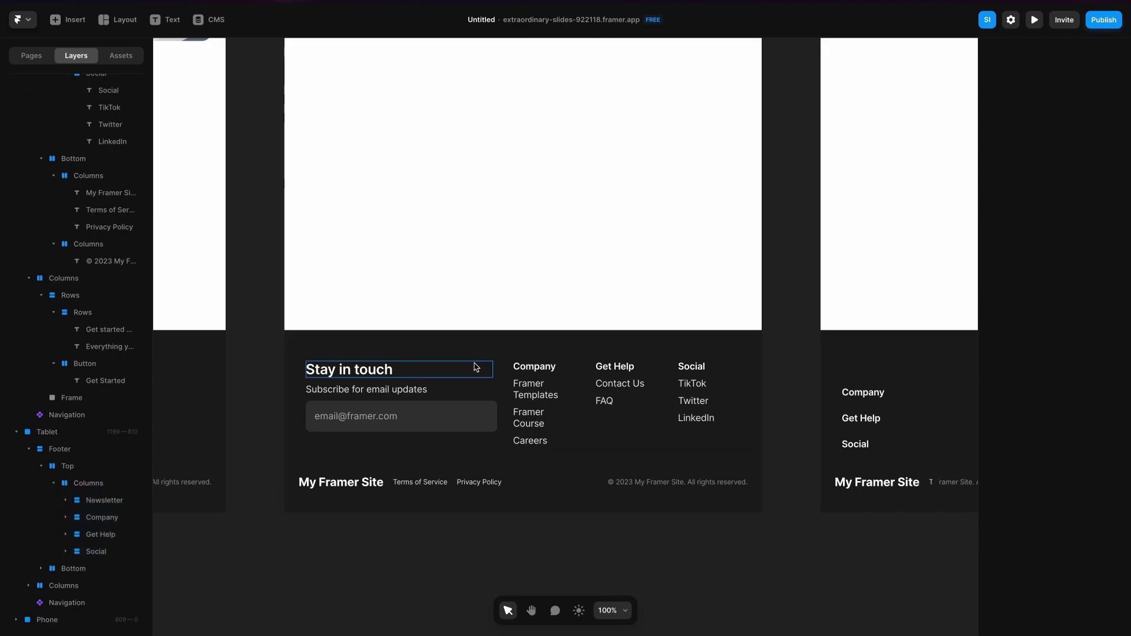
pyautogui.click(498, 339)
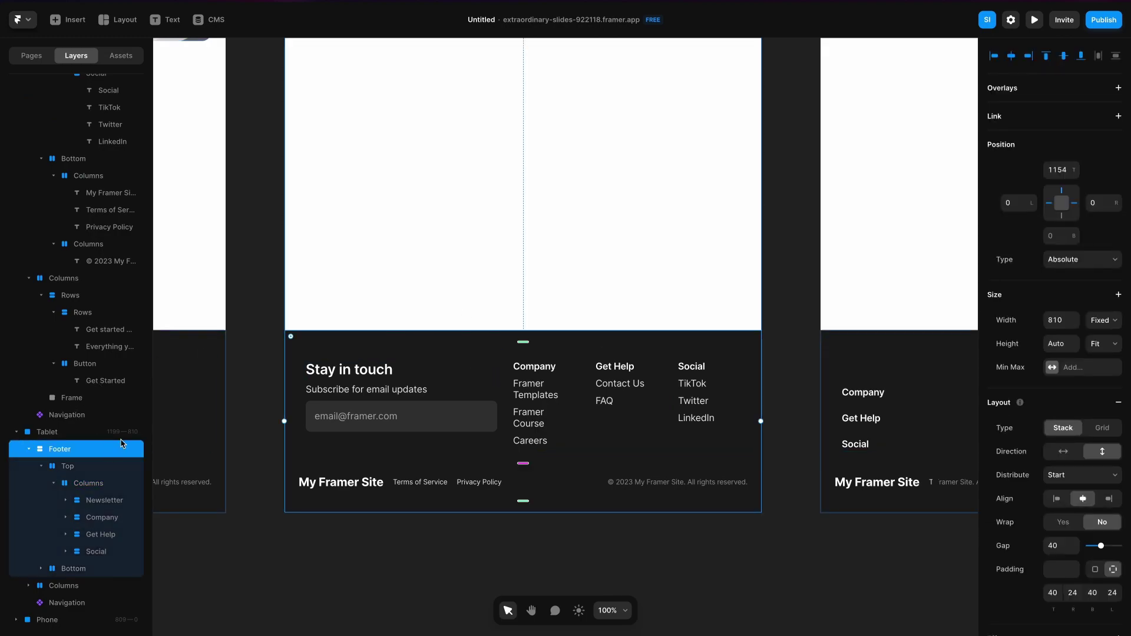
pyautogui.click(92, 488)
pyautogui.rightClick(99, 484)
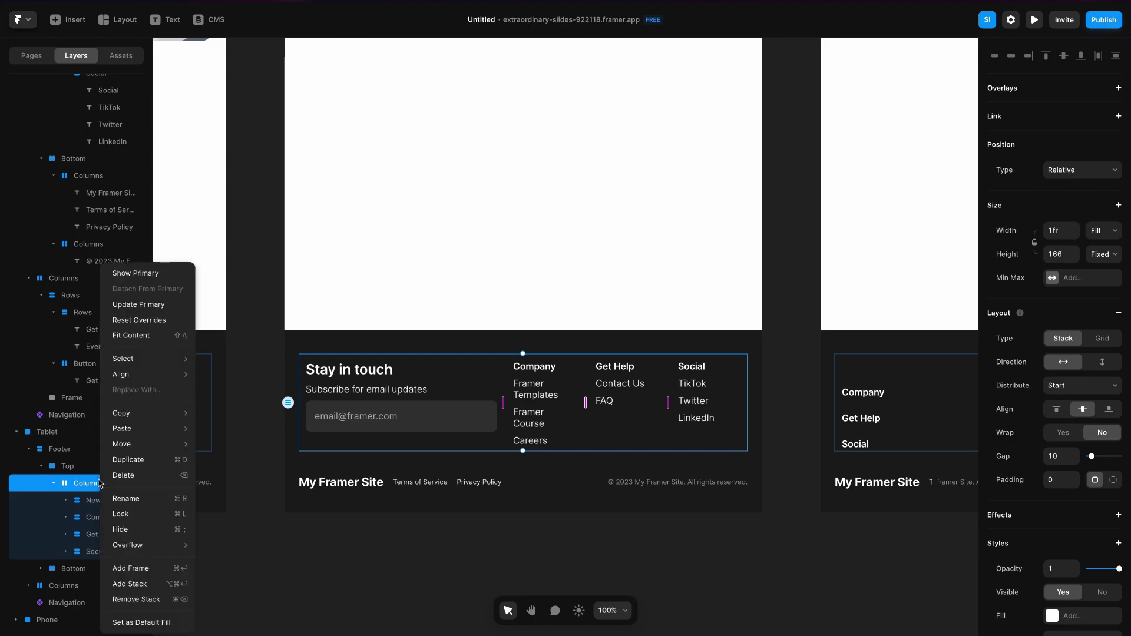
pyautogui.click(151, 458)
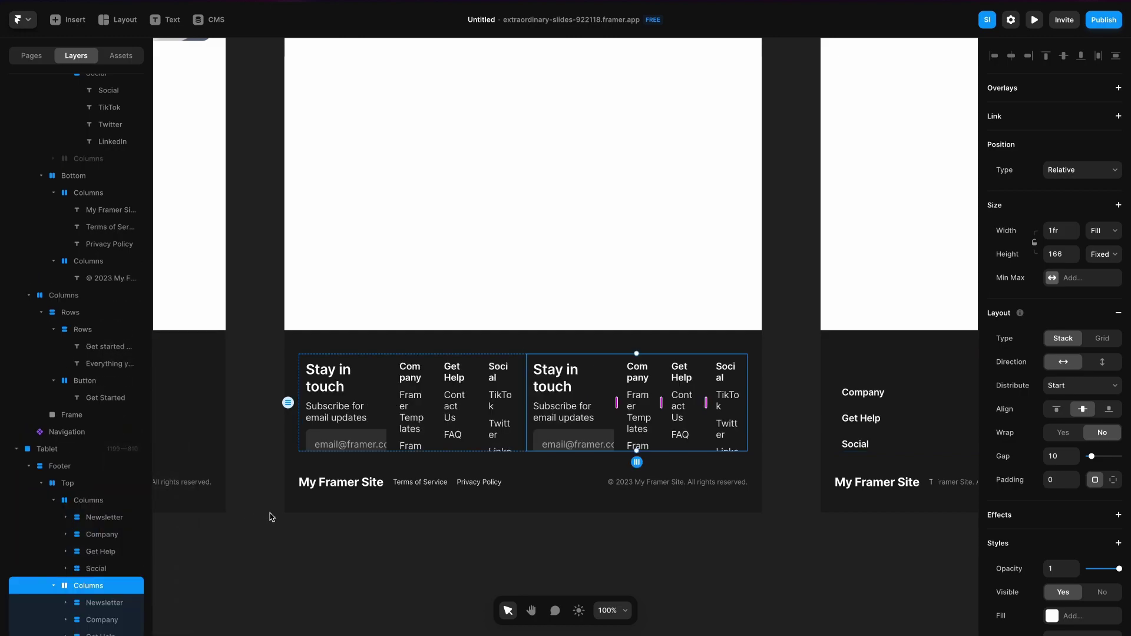
# Hide Company, Get Help and Social in the first copy and delete Newsletter from the second
pyautogui.hotkey('ctrl', 'shift', 'h')
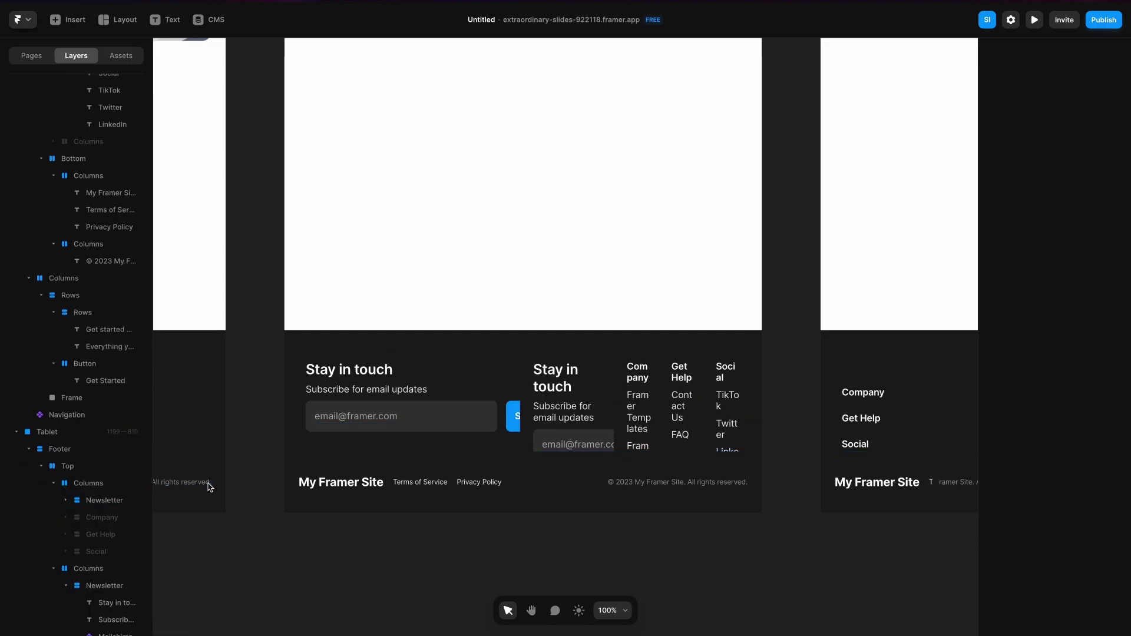
pyautogui.click(612, 389)
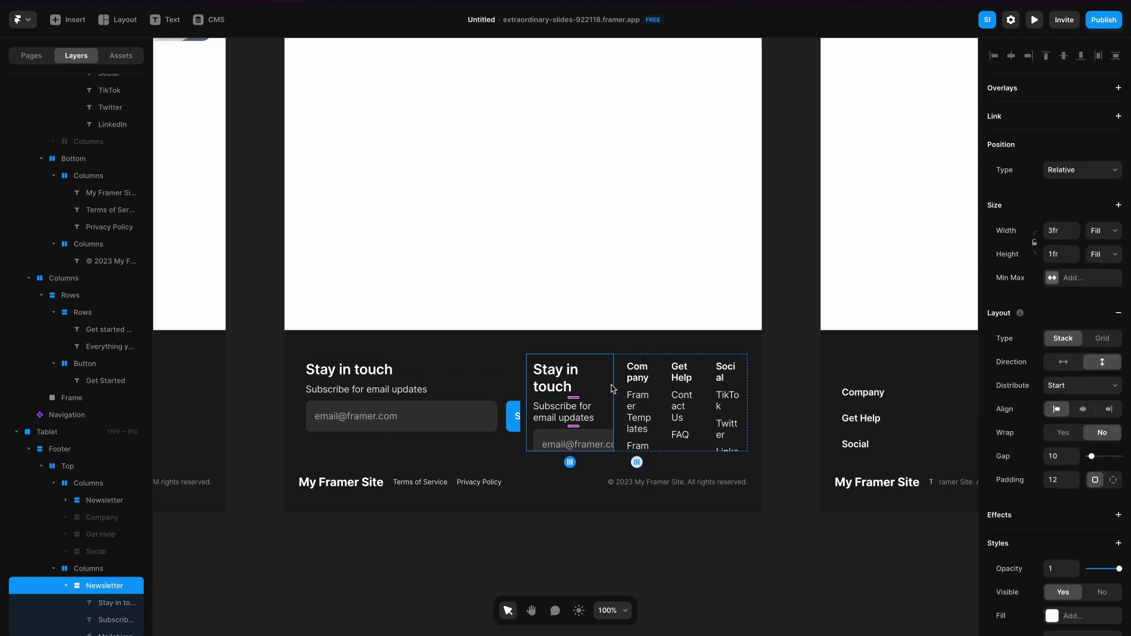
pyautogui.press('Delete')
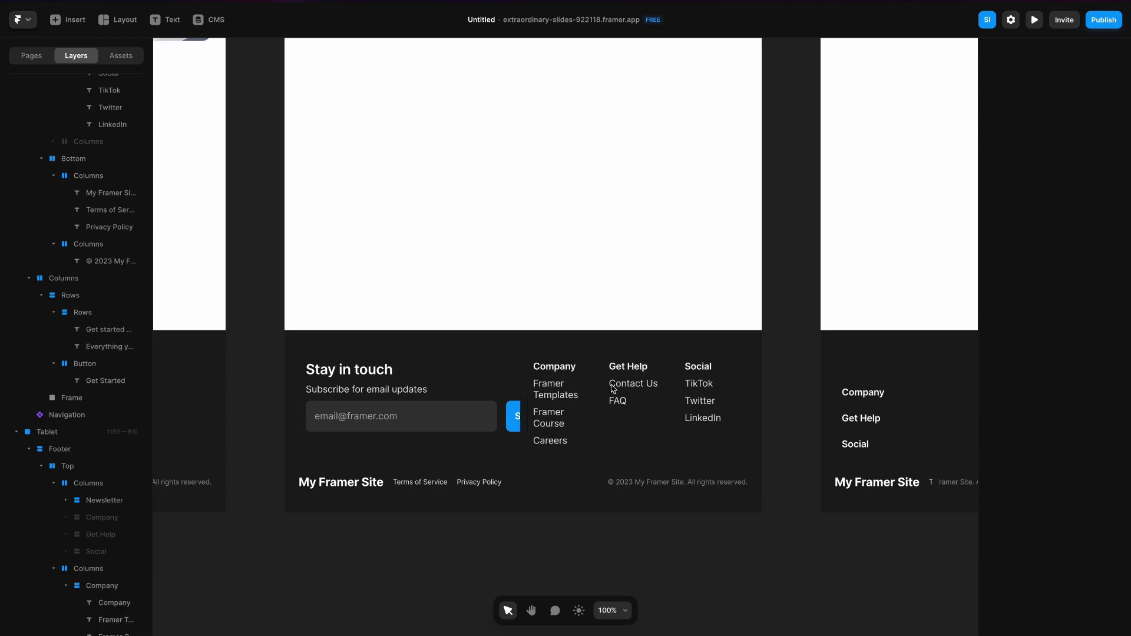
# Set the Top container's direction to vertical so the subscribe form sits above the columns
pyautogui.click(536, 337)
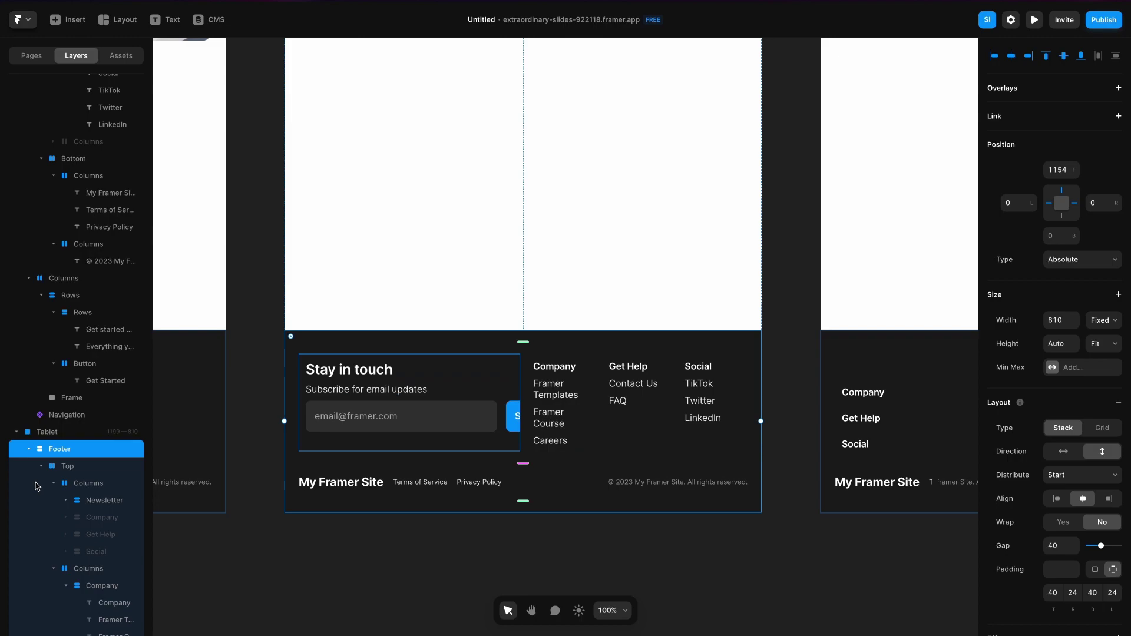
pyautogui.click(53, 483)
pyautogui.click(89, 551)
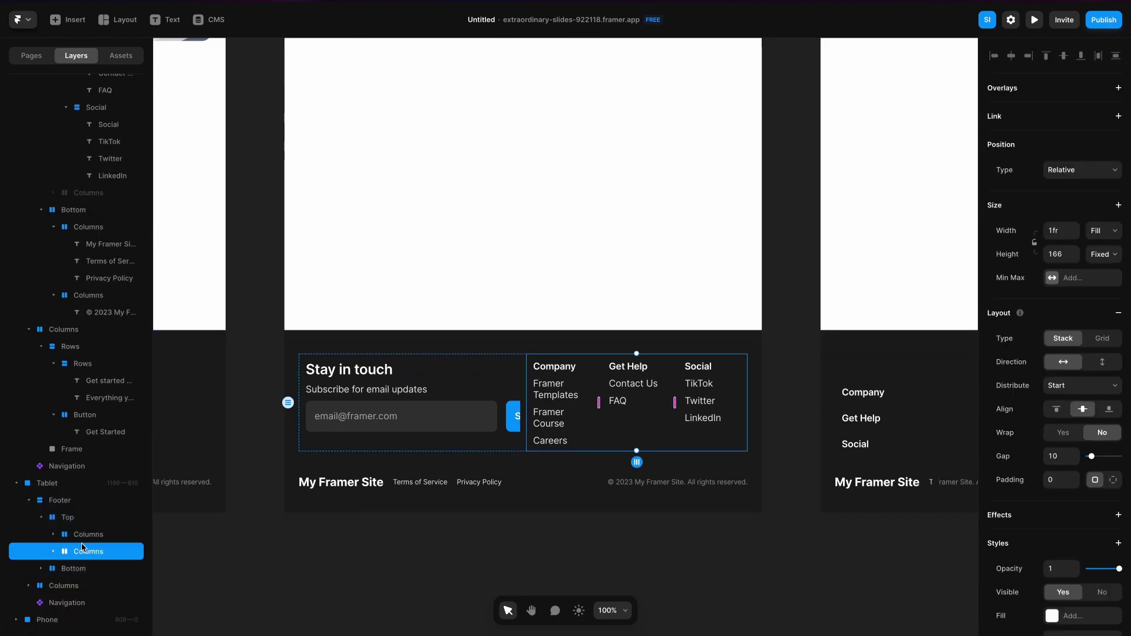
pyautogui.click(86, 519)
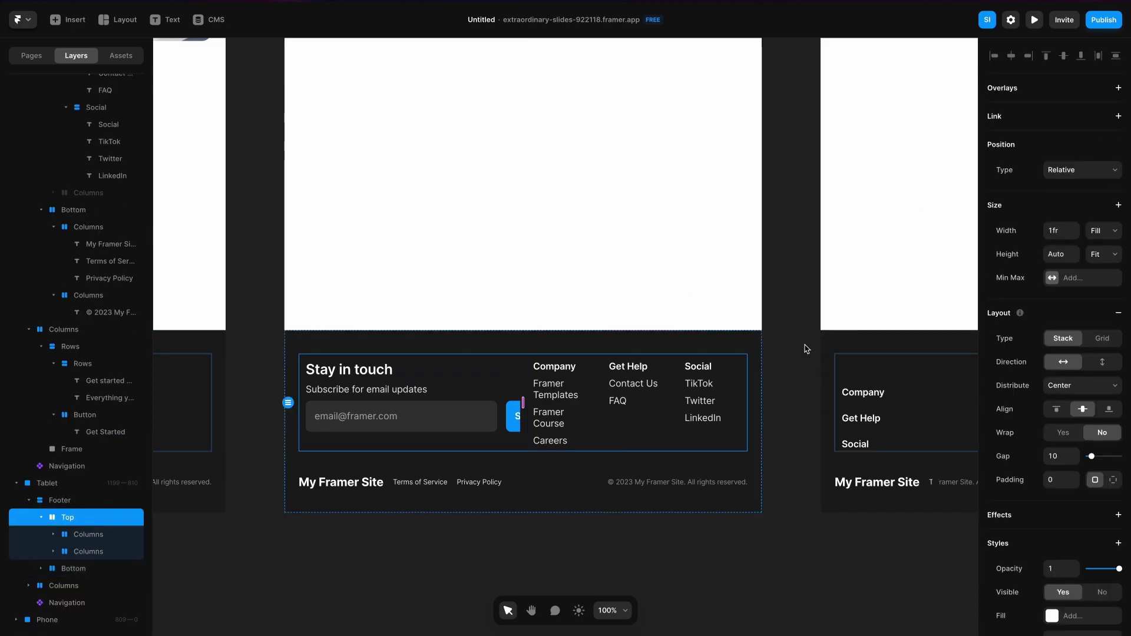
pyautogui.click(1102, 362)
pyautogui.press('Escape')
# Set the tablet footer's Columns row height to Fit Content
pyautogui.hscroll(-5, 447, 237)
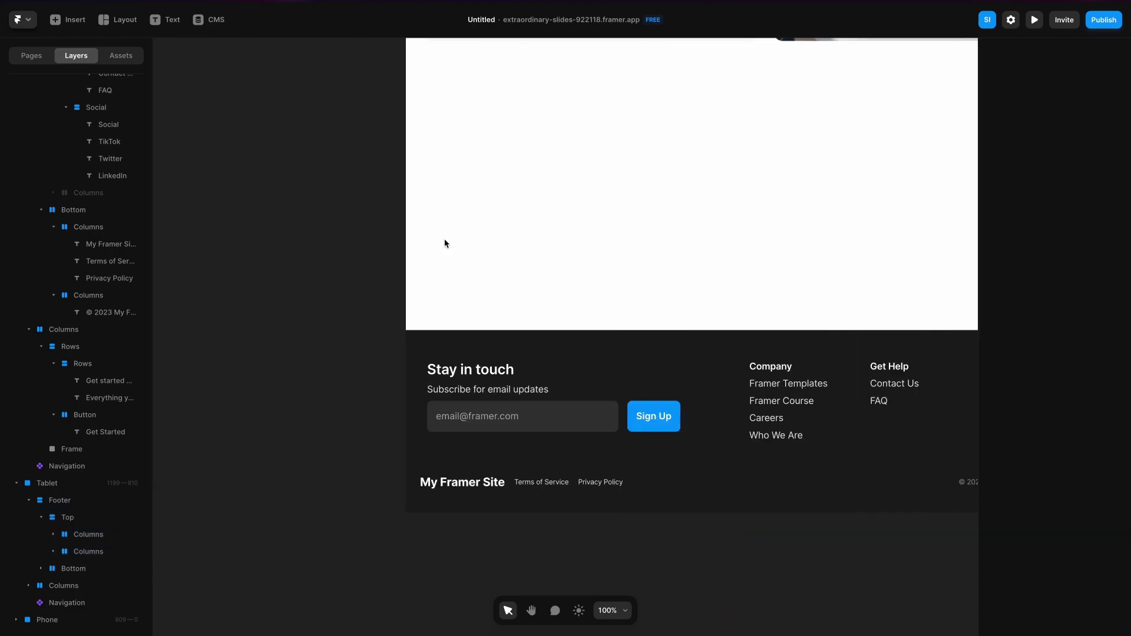
pyautogui.hscroll(3, 444, 242)
pyautogui.click(634, 349)
pyautogui.scroll(-3, 621, 267)
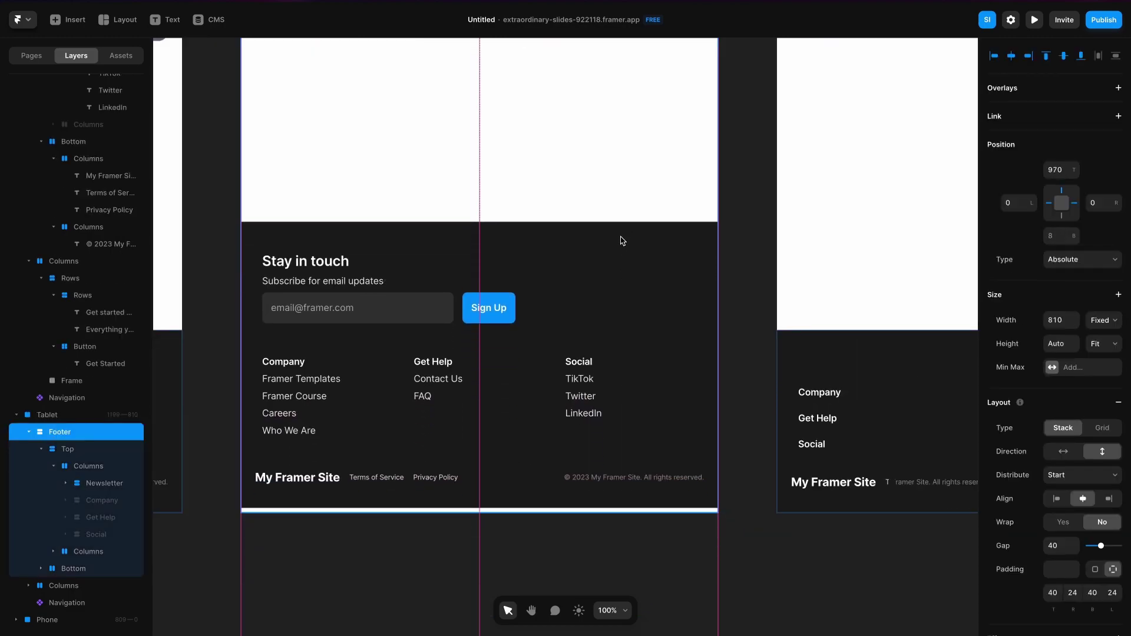
pyautogui.press('Escape')
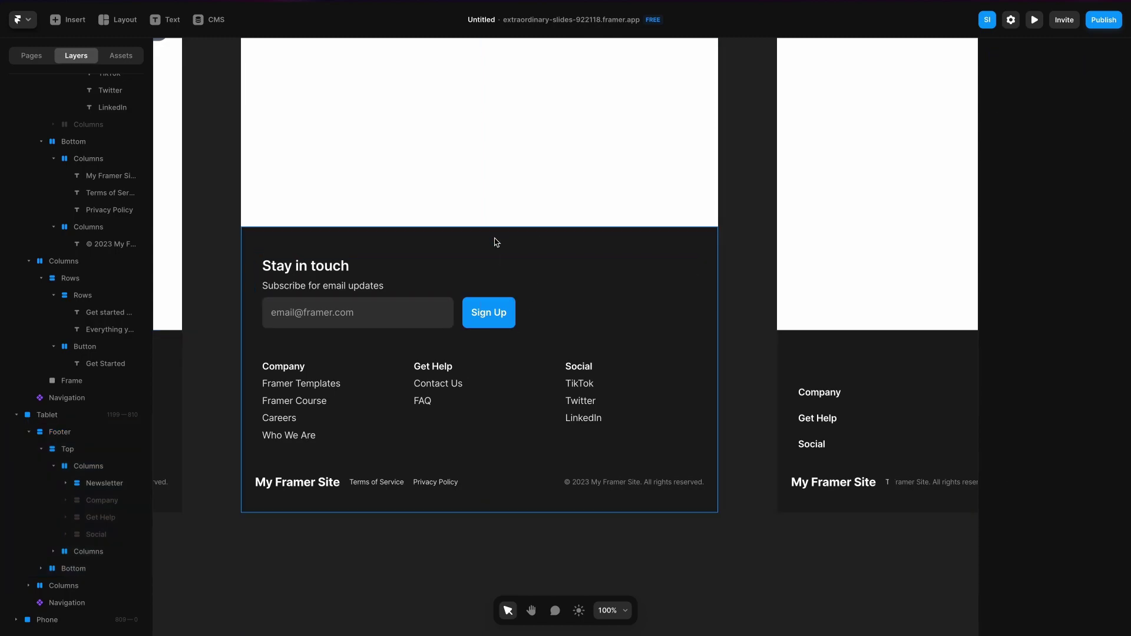
pyautogui.hscroll(-1, 487, 209)
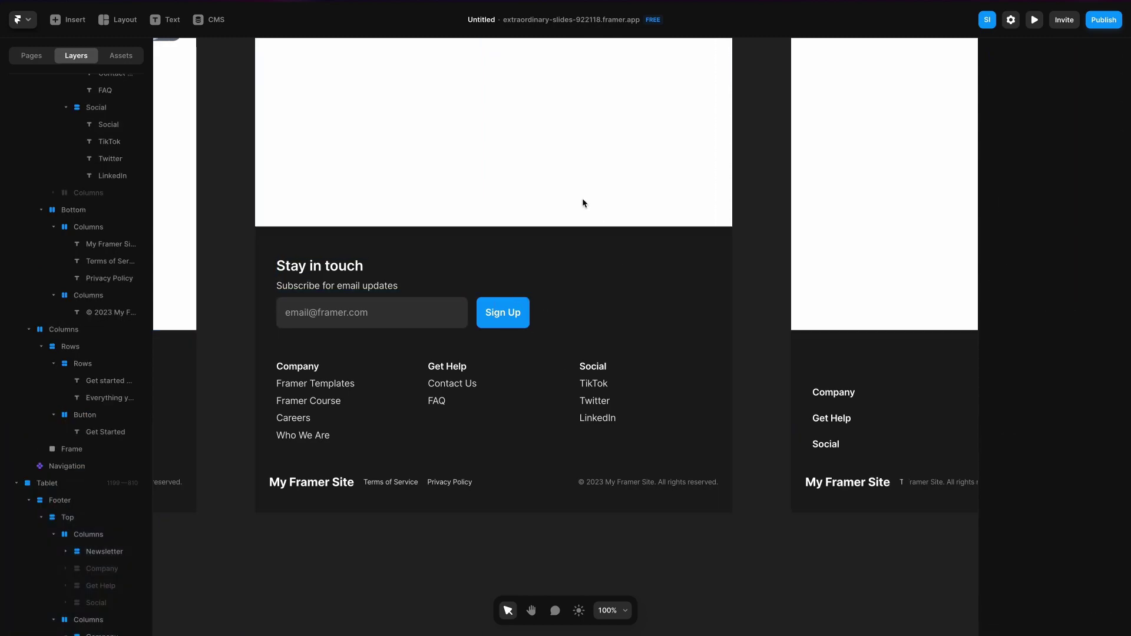
pyautogui.click(605, 235)
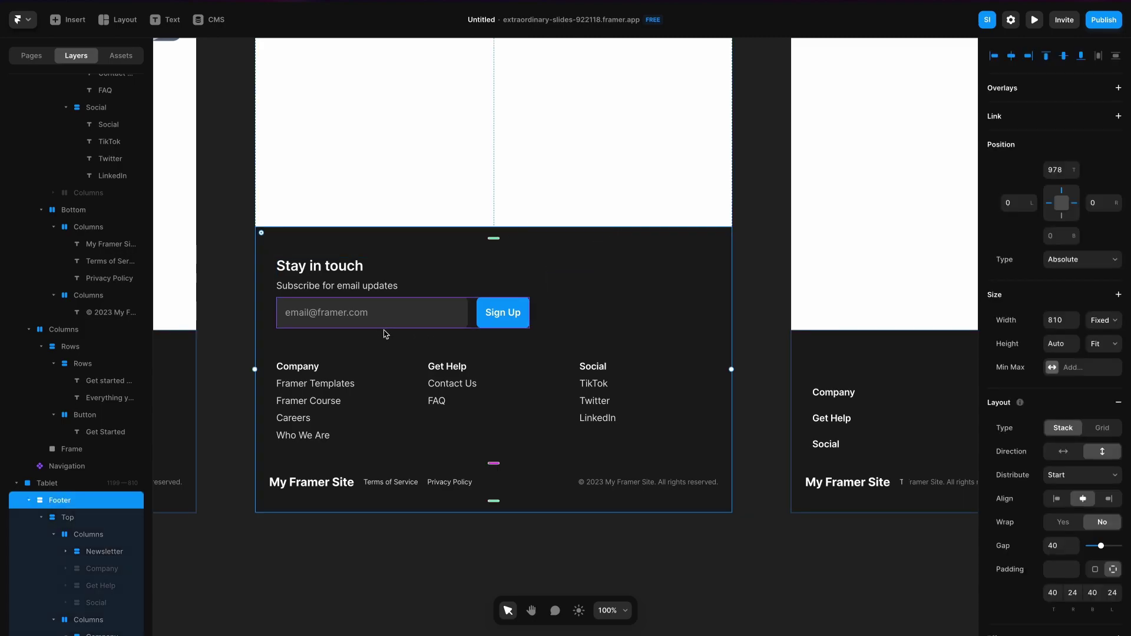
pyautogui.click(466, 340)
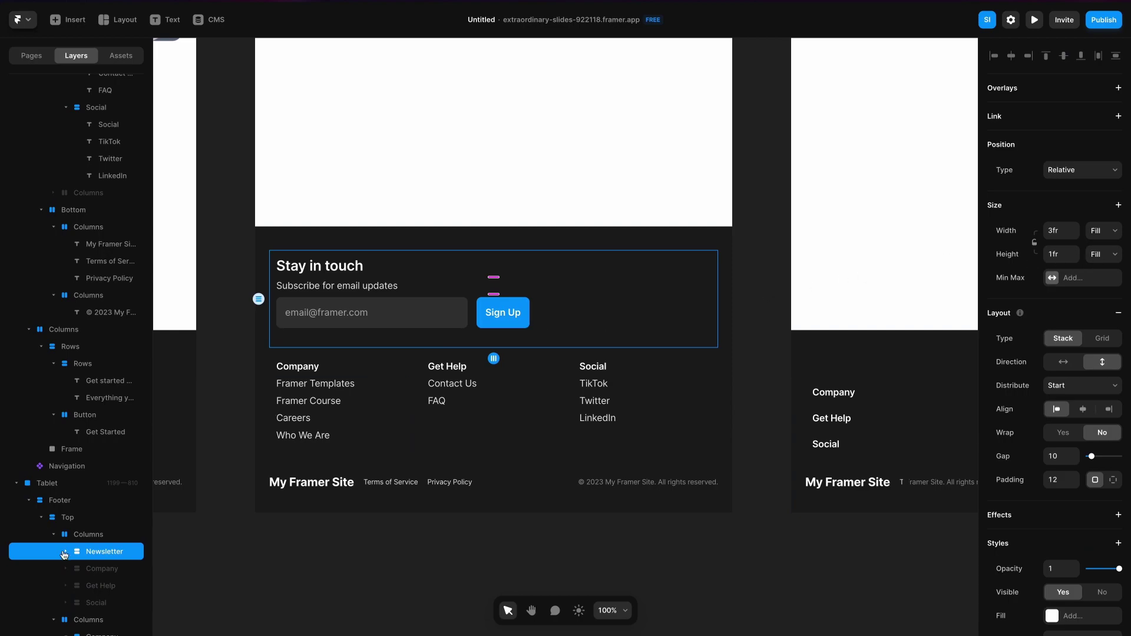
pyautogui.click(79, 537)
pyautogui.click(1096, 255)
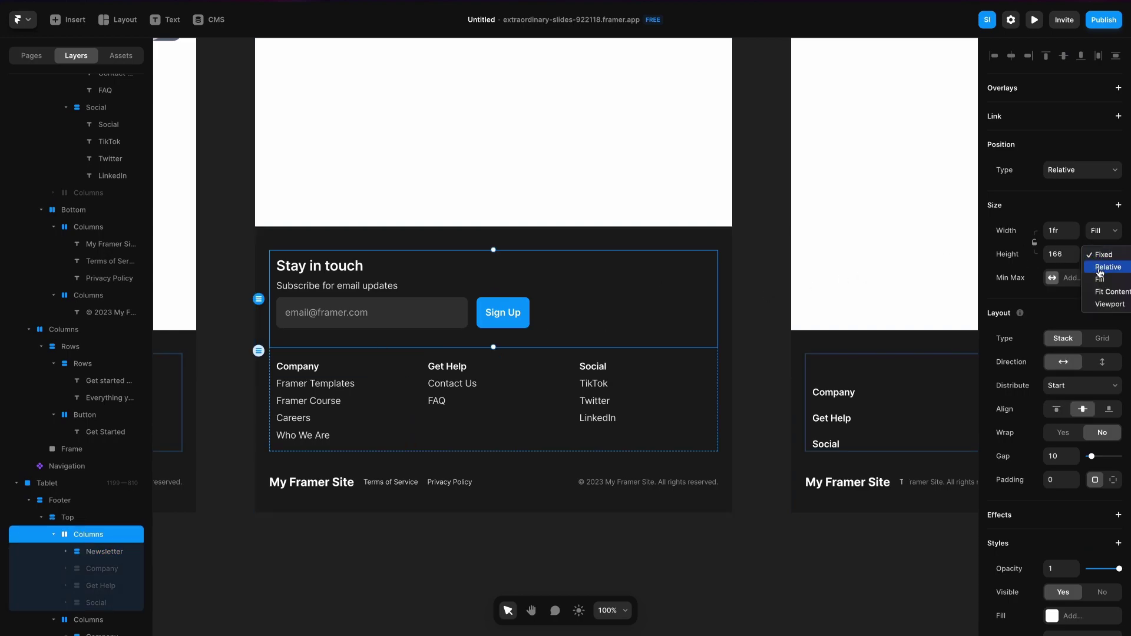
pyautogui.click(1104, 290)
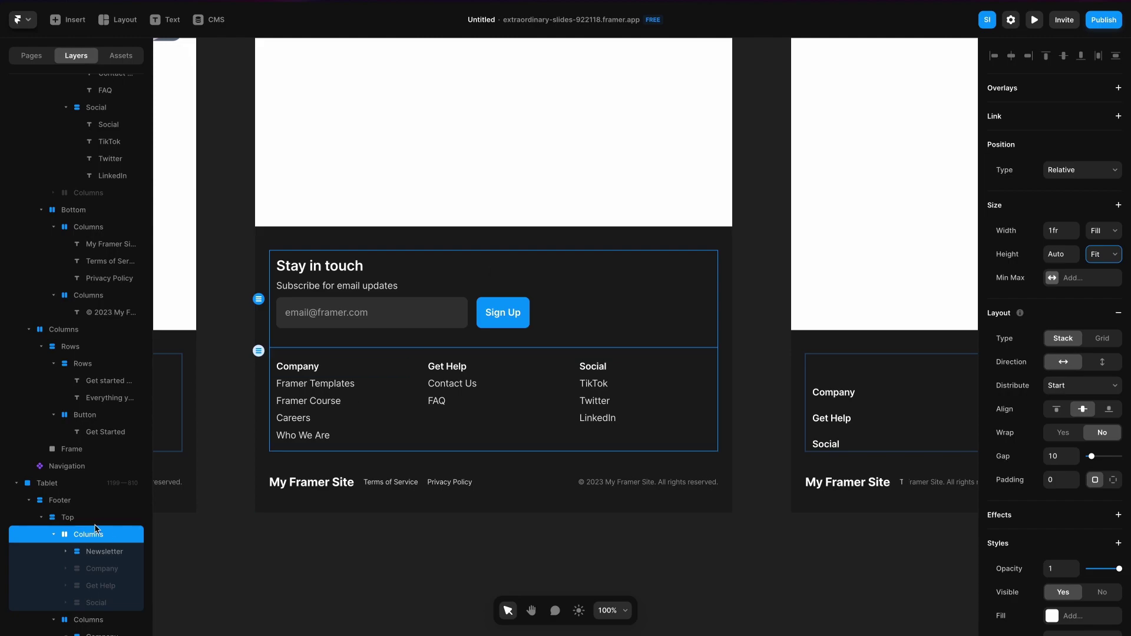
# Set the Newsletter block's height to Fit Content as well
pyautogui.click(97, 553)
pyautogui.click(1103, 255)
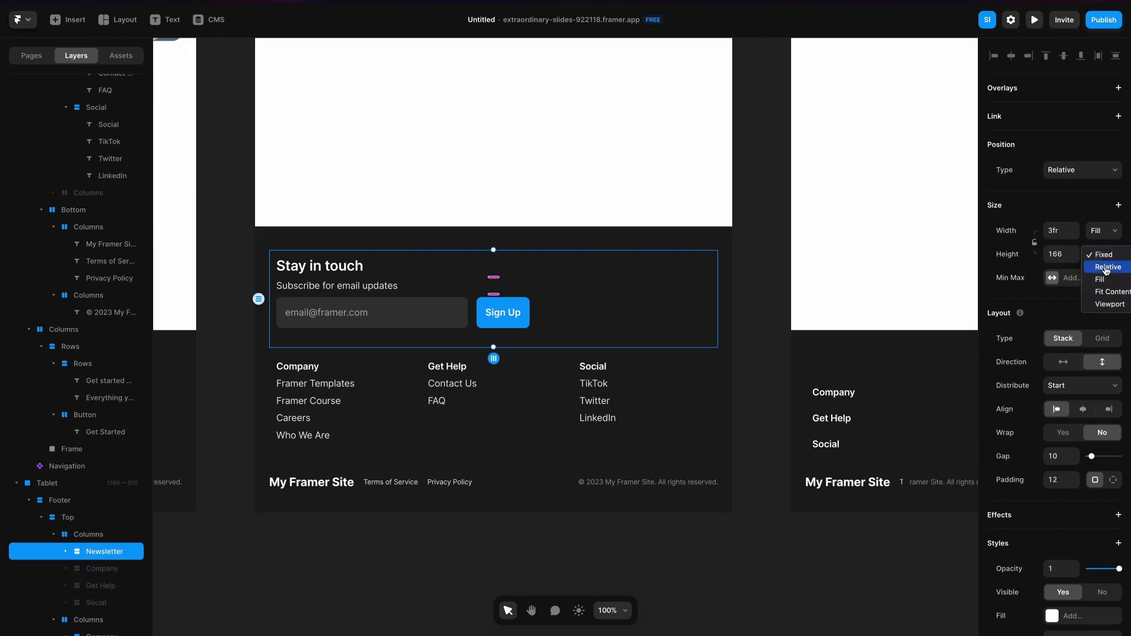
pyautogui.click(1107, 292)
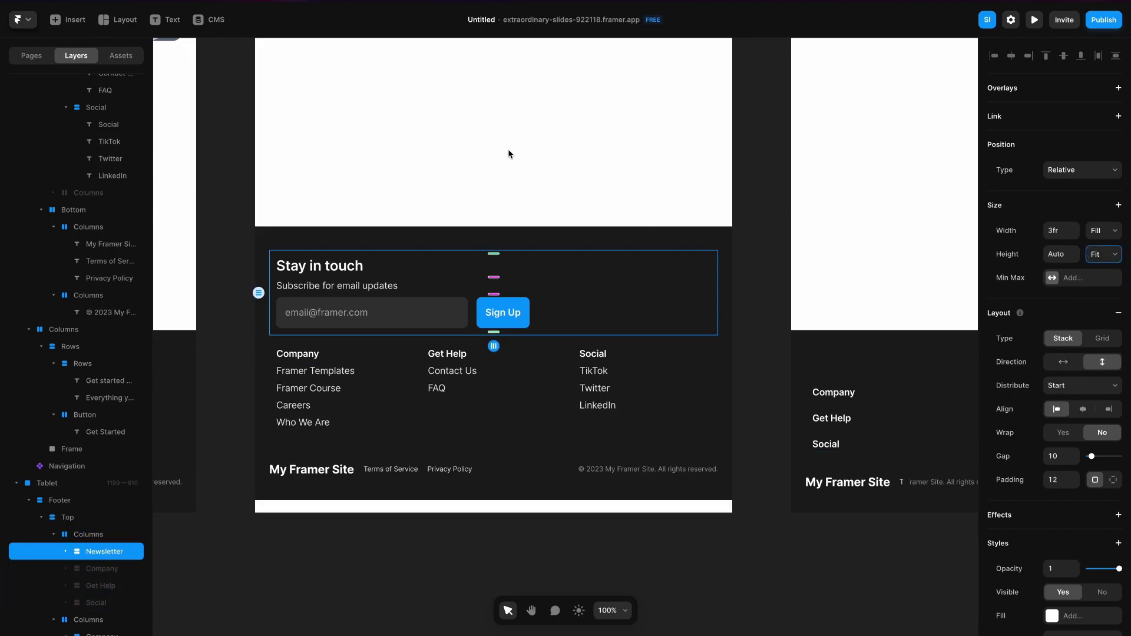
pyautogui.click(504, 412)
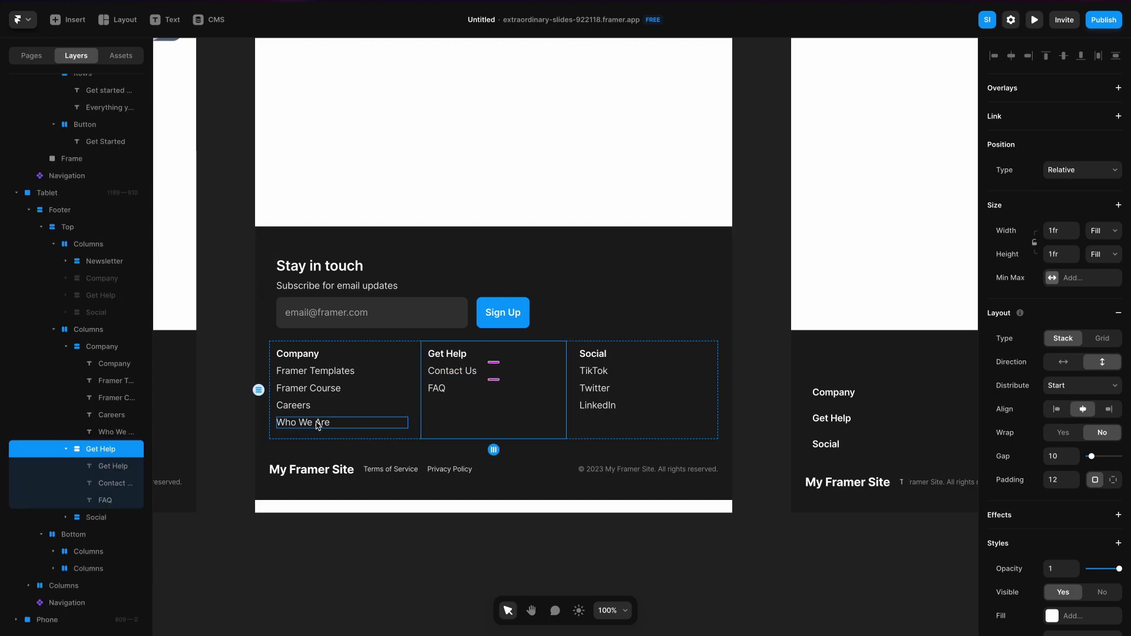
# Reduce the tablet footer's gap to 24
pyautogui.click(383, 445)
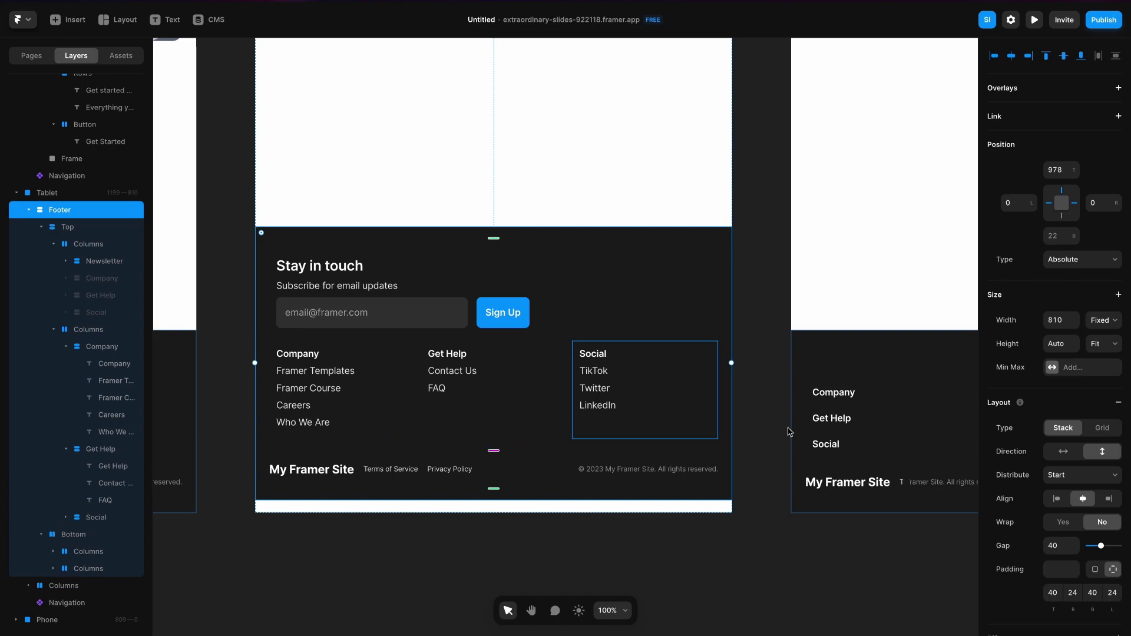
pyautogui.click(1057, 546)
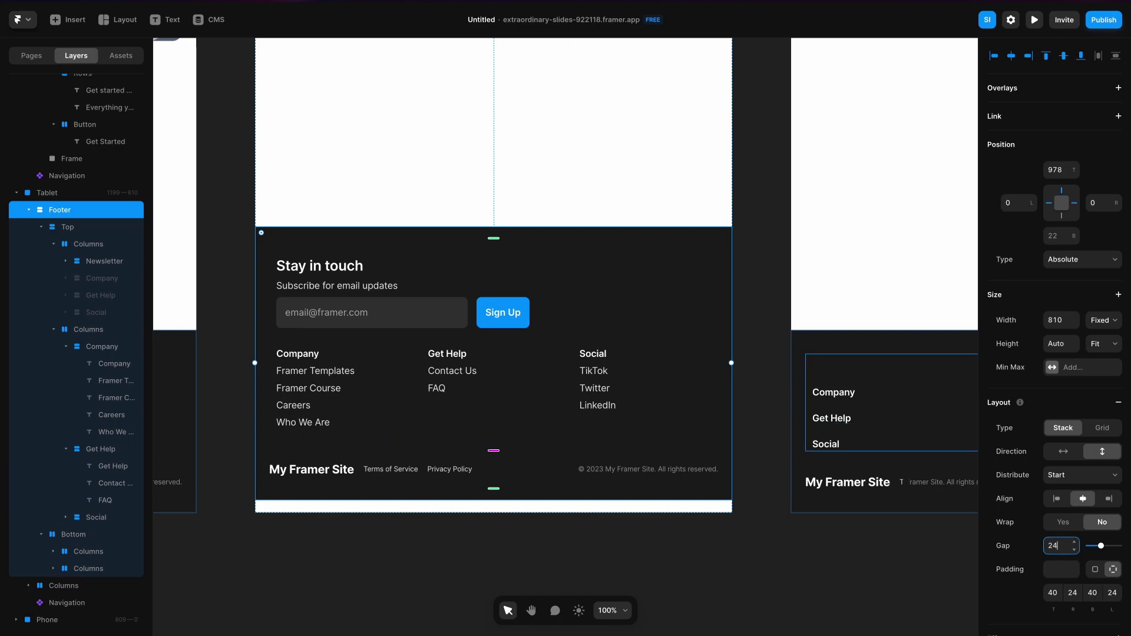
pyautogui.press('Return')
pyautogui.press('Escape')
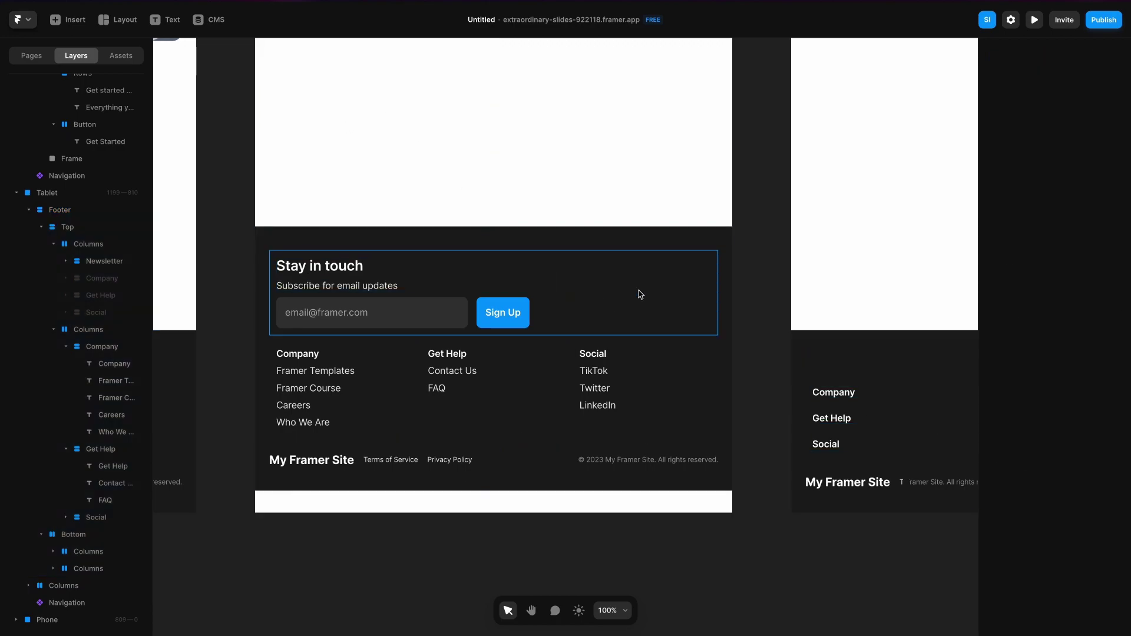
# Set the tablet footer's top and bottom padding to 32
pyautogui.click(656, 253)
pyautogui.click(662, 243)
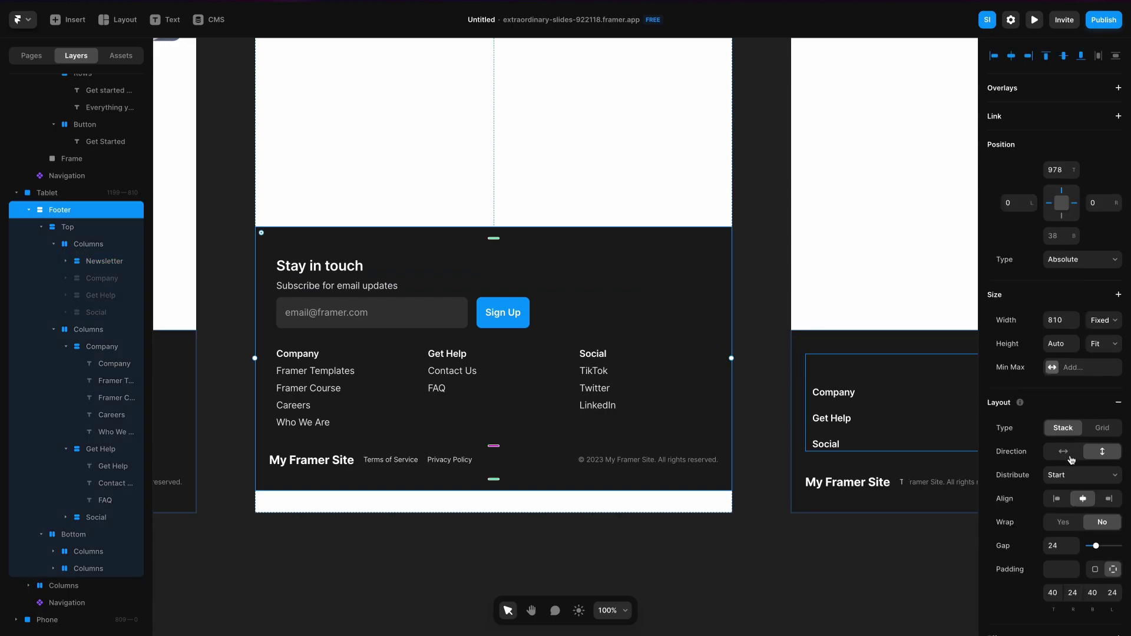
pyautogui.click(1059, 595)
pyautogui.write('32')
pyautogui.press('Tab')
pyautogui.press('Tab')
pyautogui.write('32')
pyautogui.press('Return')
pyautogui.press('Escape')
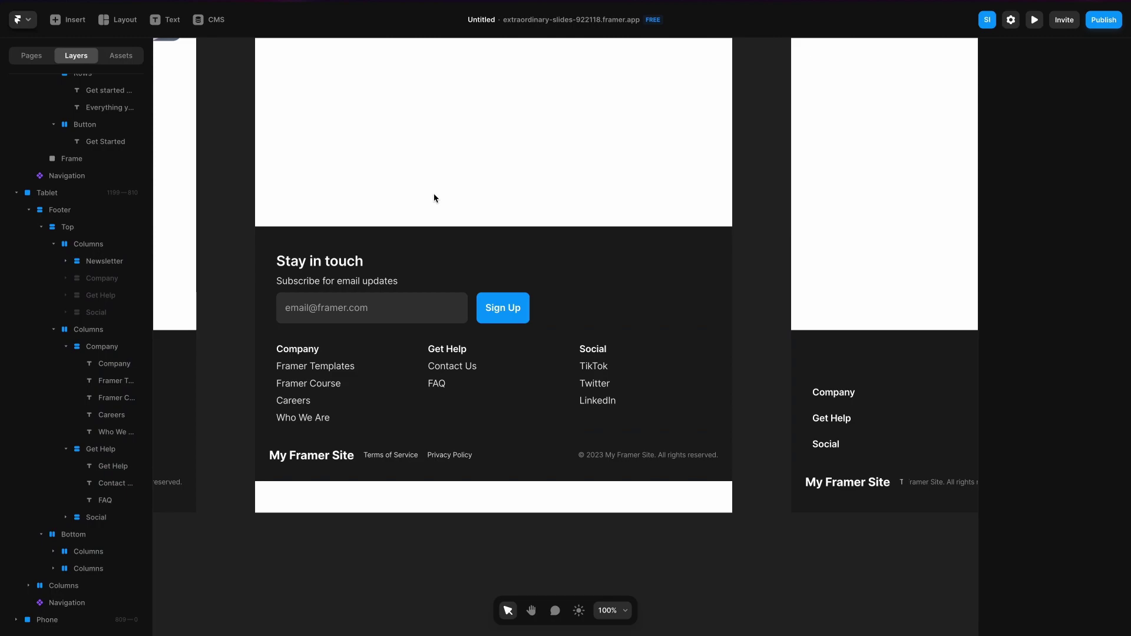
pyautogui.click(467, 265)
pyautogui.click(501, 236)
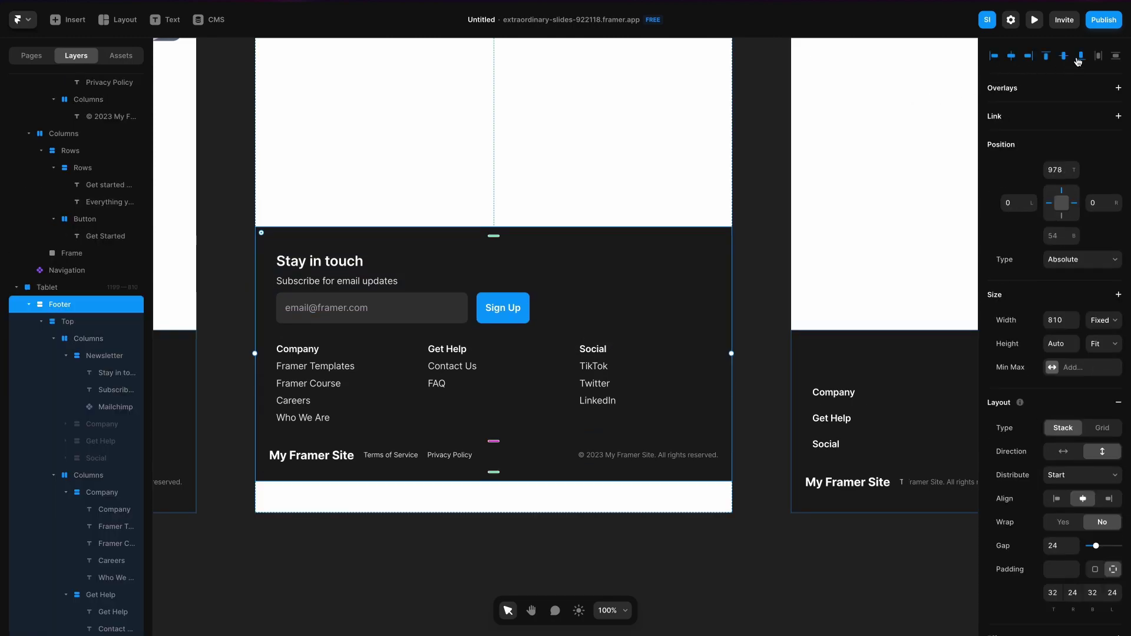
# Pan across to the Phone breakpoint and select its footer
pyautogui.hscroll(-10, 564, 164)
pyautogui.press('Escape')
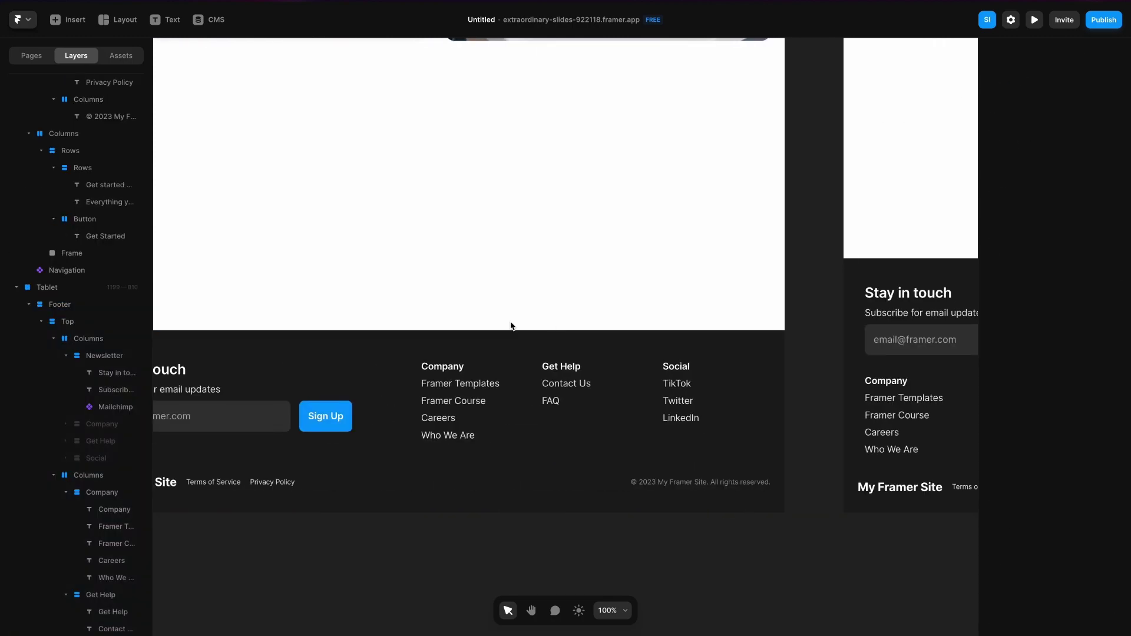
pyautogui.hscroll(10, 510, 325)
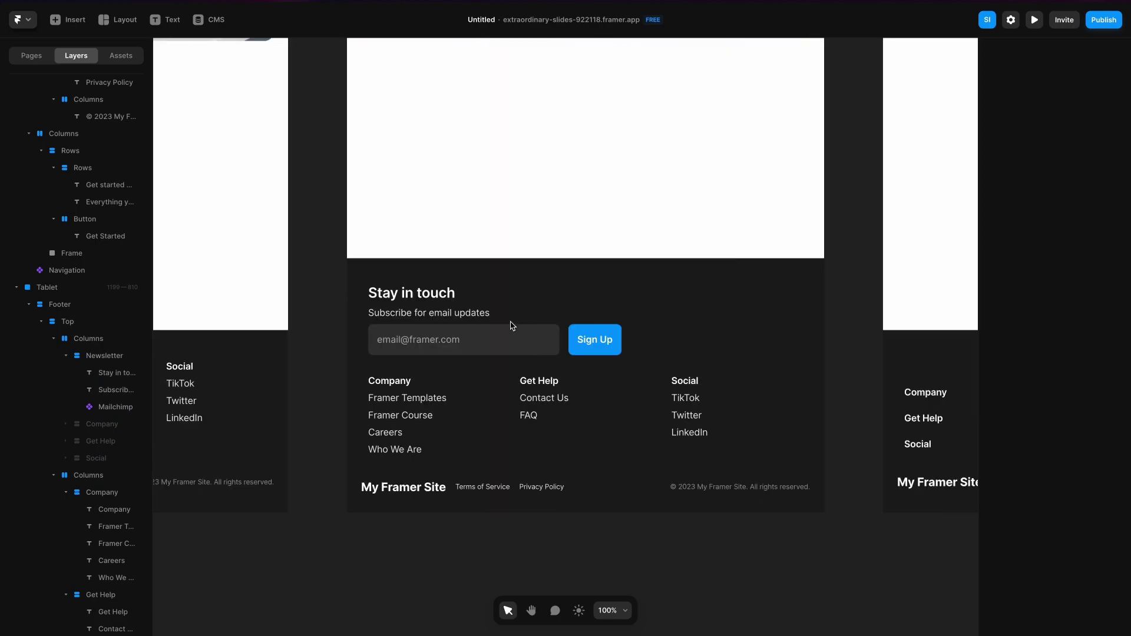
pyautogui.hscroll(6, 678, 330)
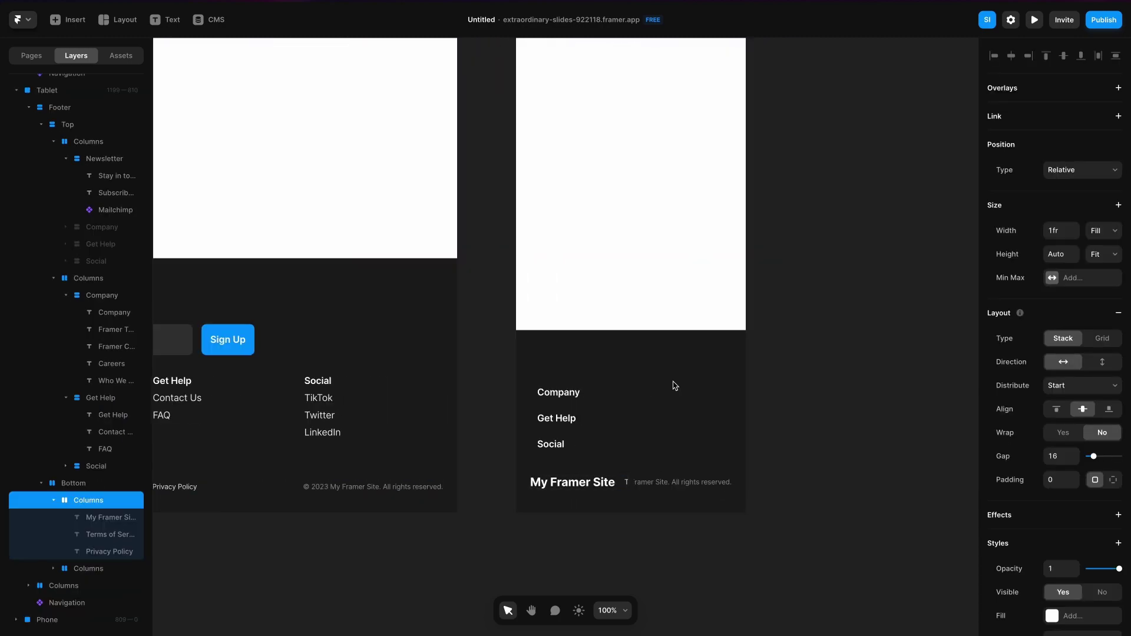
pyautogui.hscroll(2, 675, 386)
pyautogui.click(770, 335)
pyautogui.click(534, 341)
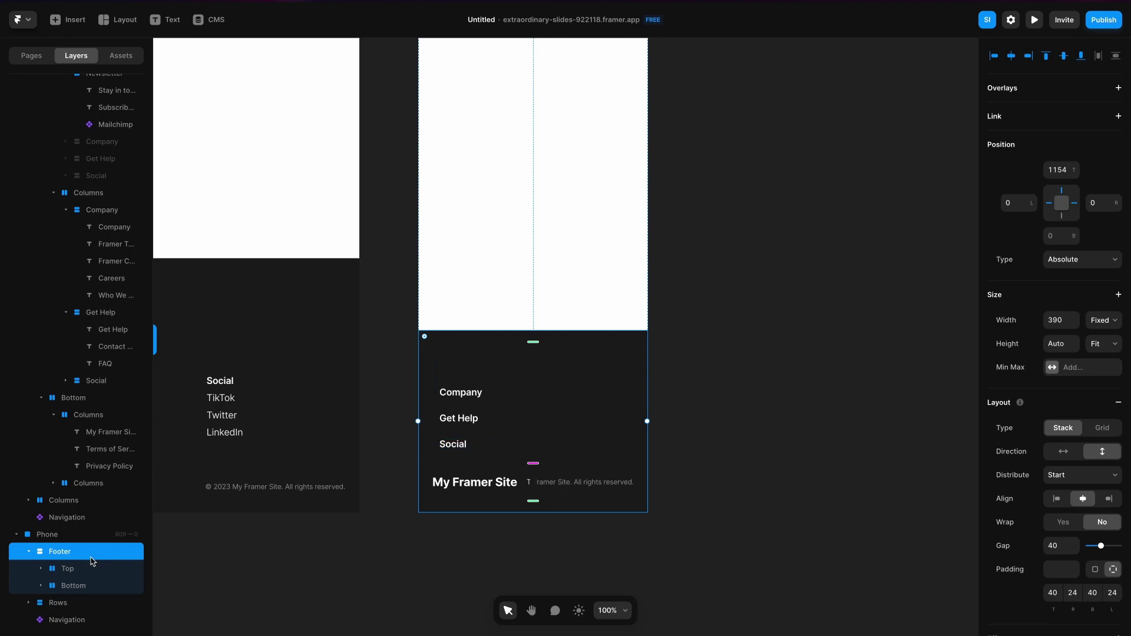
# Set the phone footer's Bottom stack to a vertical, left-aligned layout
pyautogui.click(79, 574)
pyautogui.press('Escape')
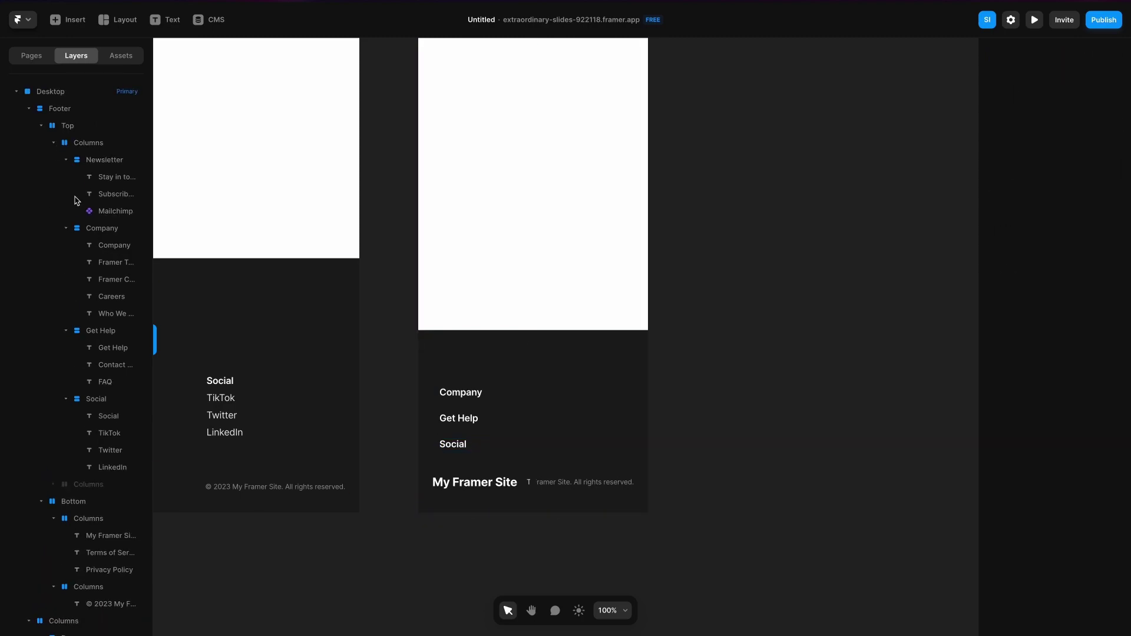
pyautogui.click(17, 91)
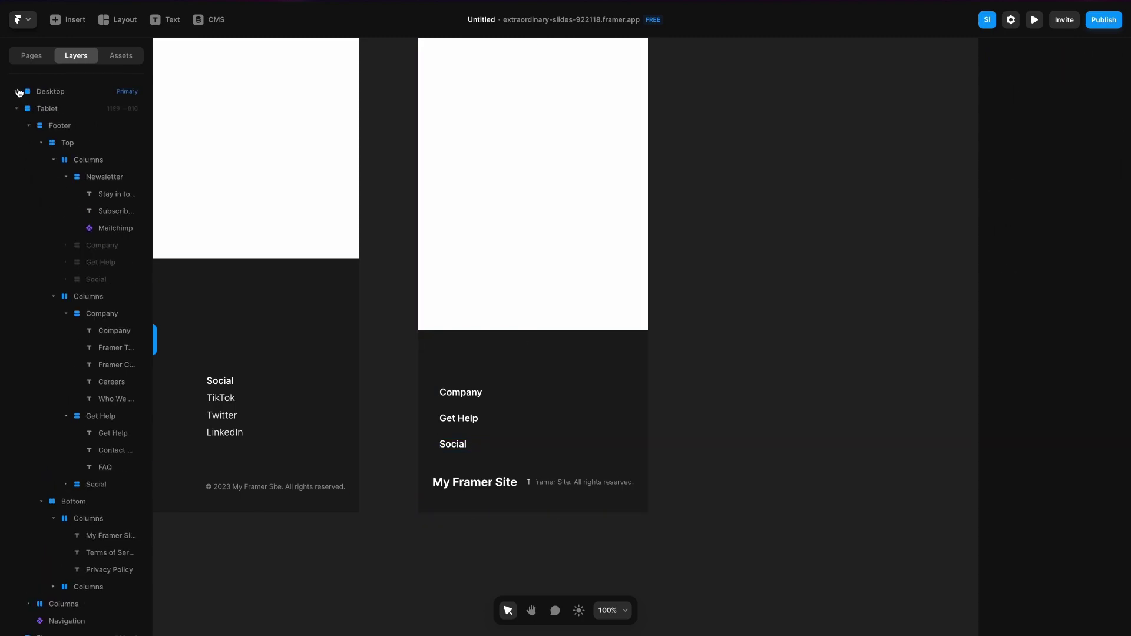
pyautogui.click(15, 109)
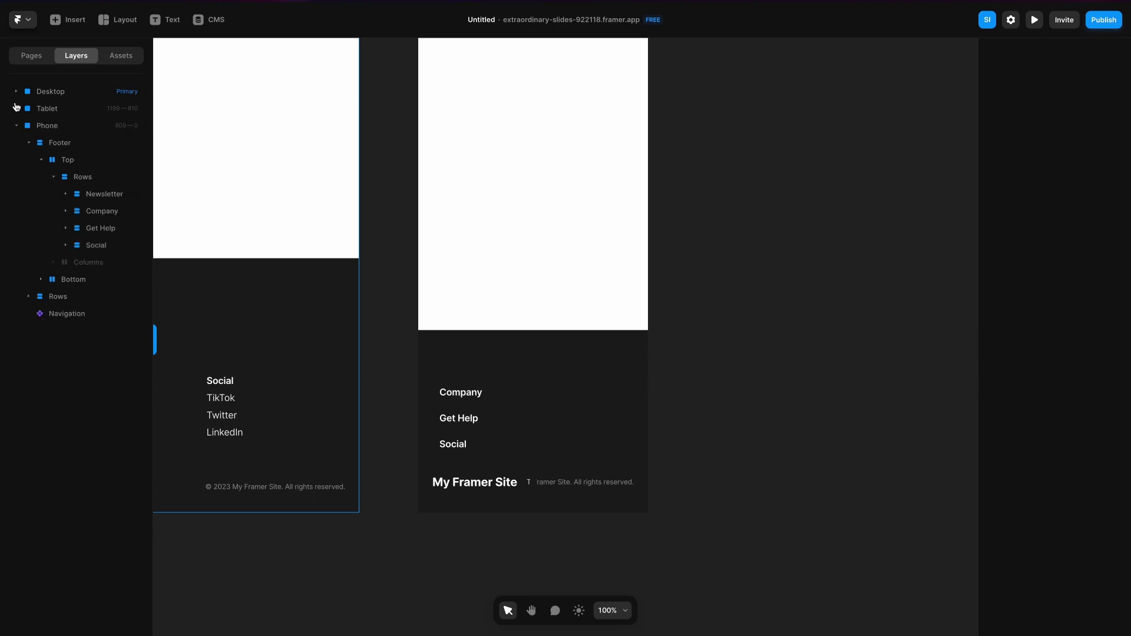
pyautogui.click(44, 128)
pyautogui.click(49, 144)
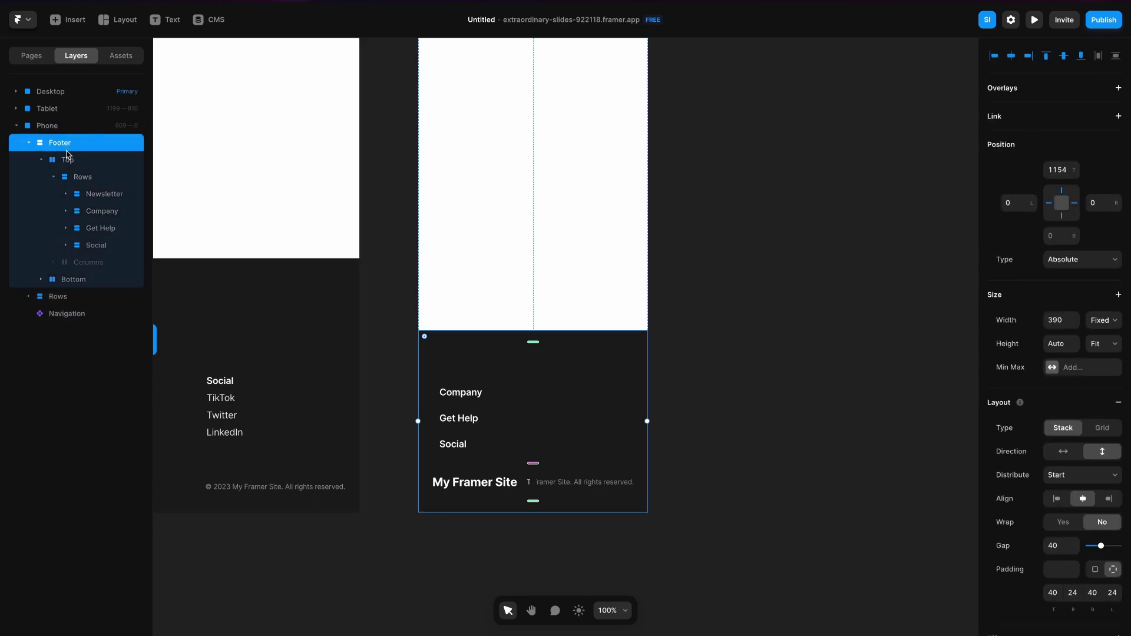
pyautogui.click(67, 154)
pyautogui.click(69, 282)
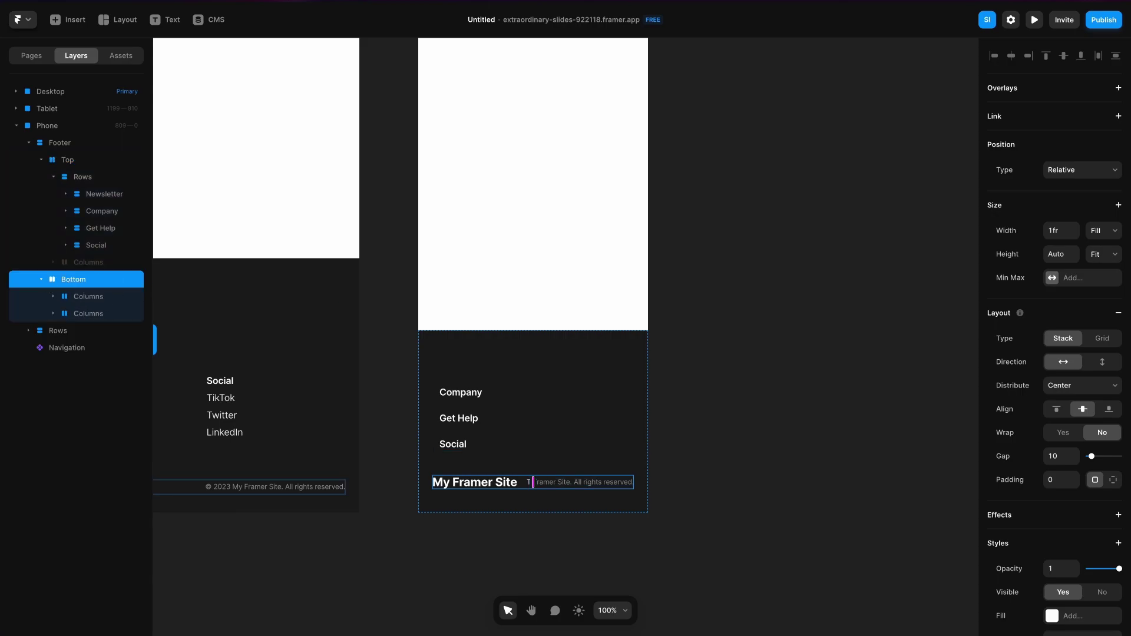
pyautogui.click(1101, 364)
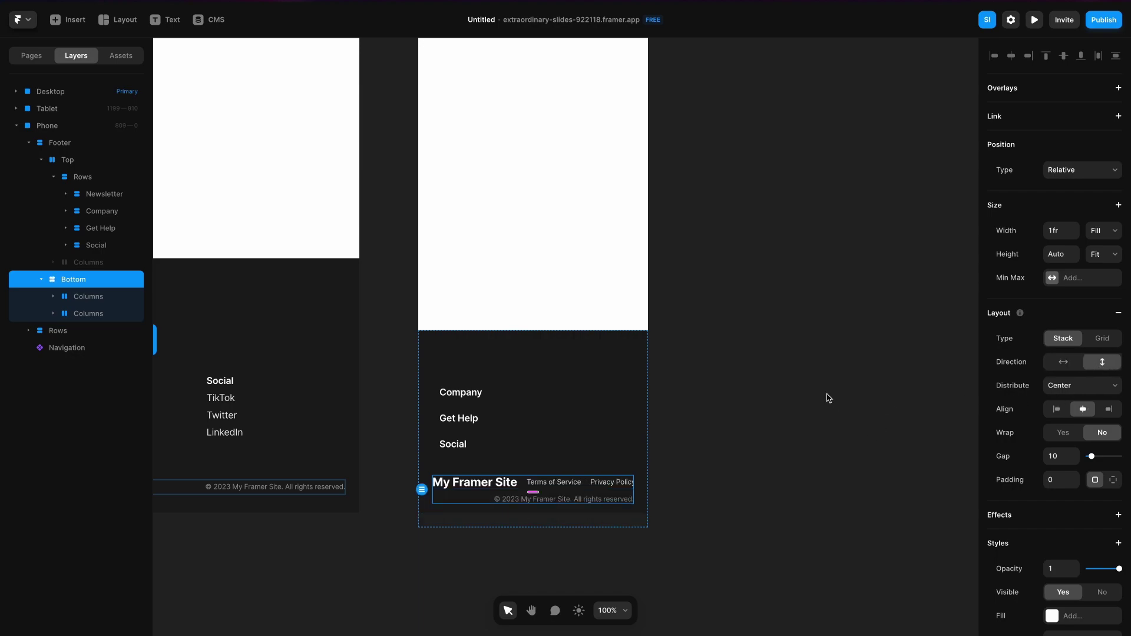
pyautogui.click(1057, 411)
# Wrap the Terms of Service and Privacy Policy links together in a new stack
pyautogui.click(109, 297)
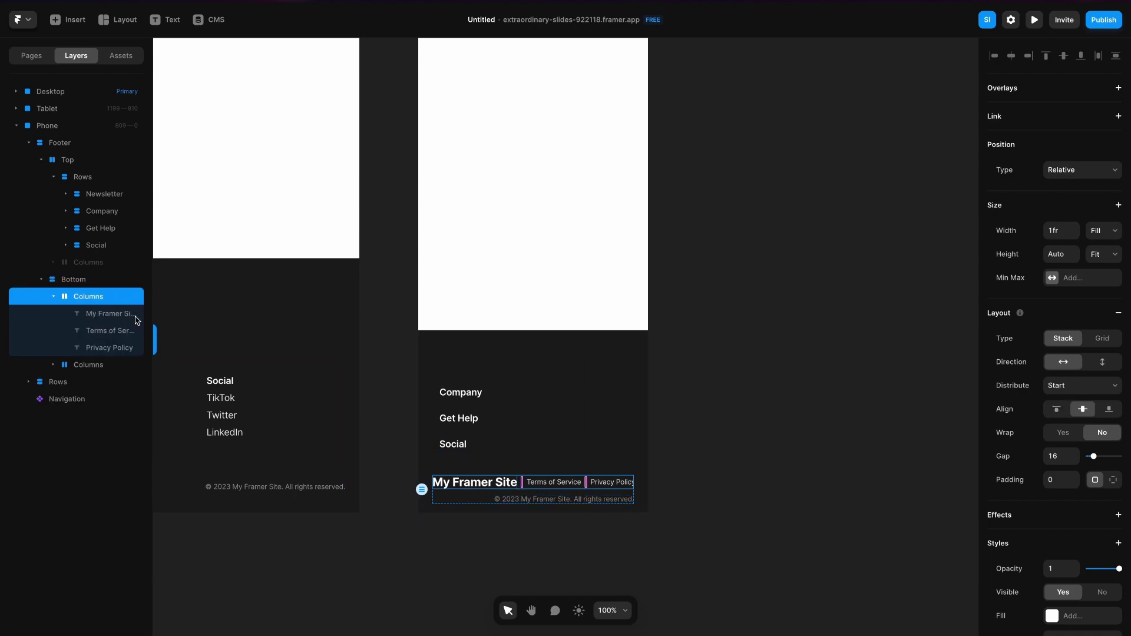
pyautogui.click(112, 331)
pyautogui.keyDown('shift'); pyautogui.click(106, 349); pyautogui.keyUp('shift')
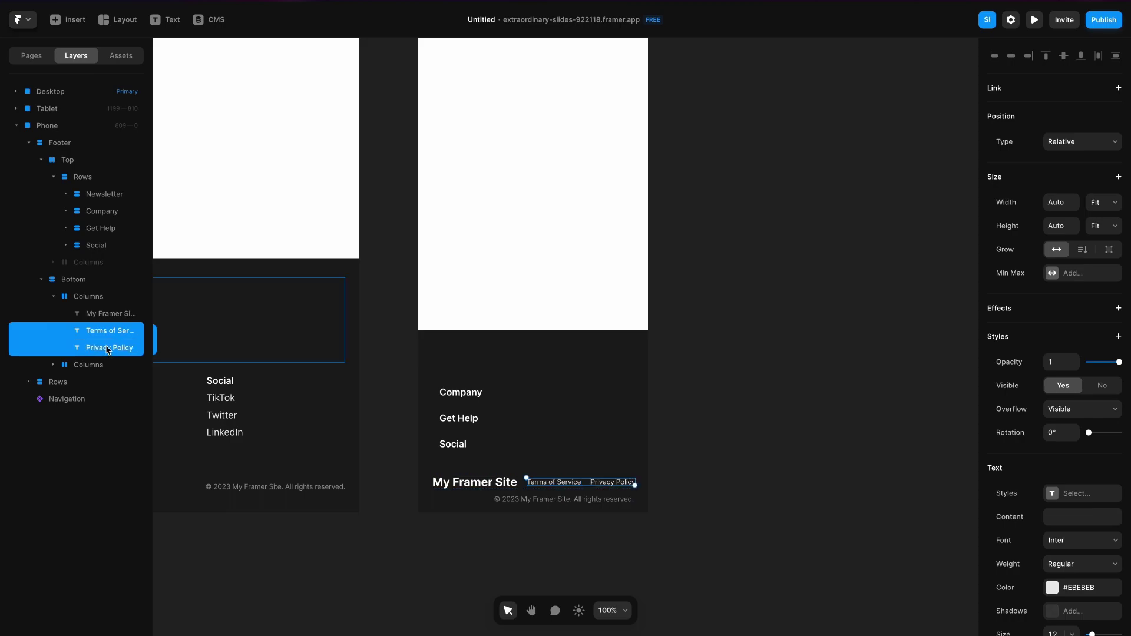
pyautogui.rightClick(108, 349)
pyautogui.click(142, 607)
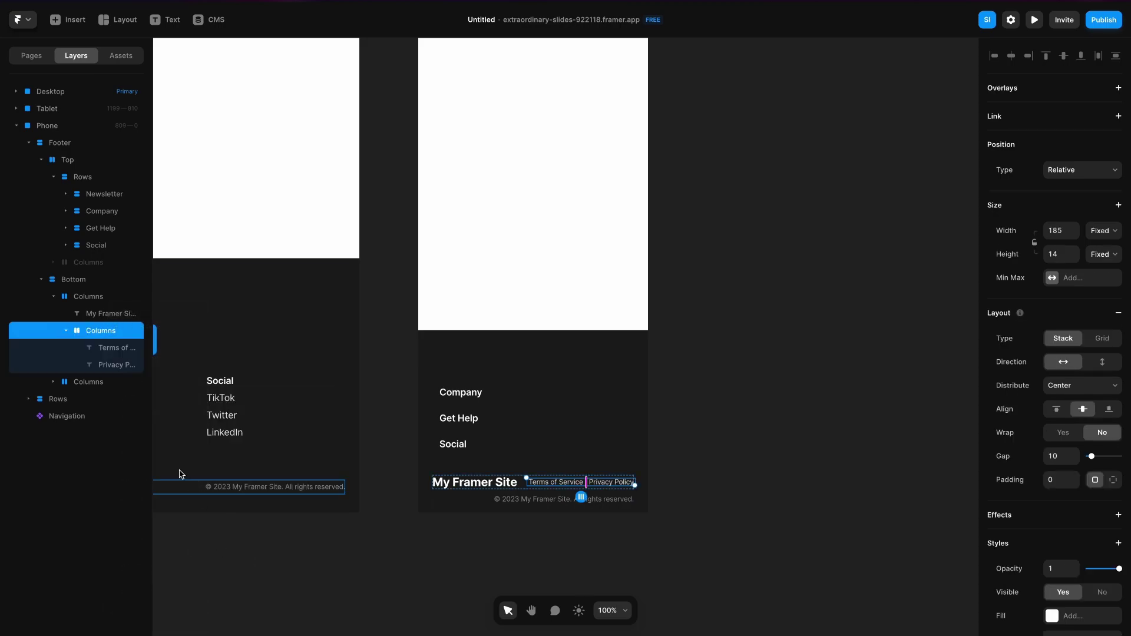
# Stack the site name vertically above the paired links
pyautogui.click(89, 296)
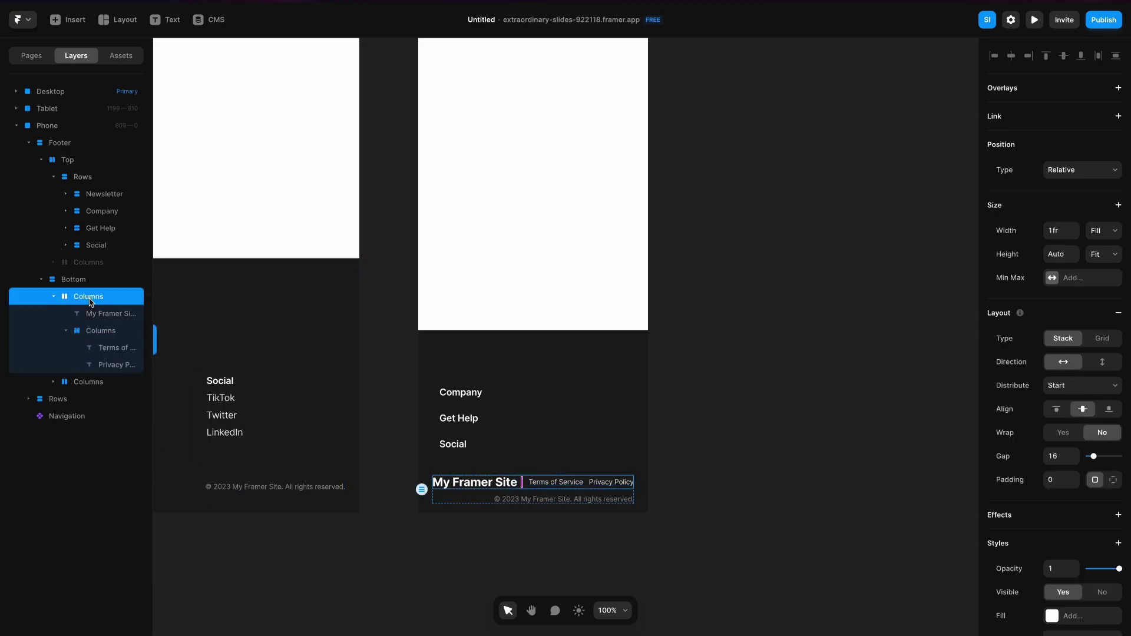
pyautogui.click(1100, 363)
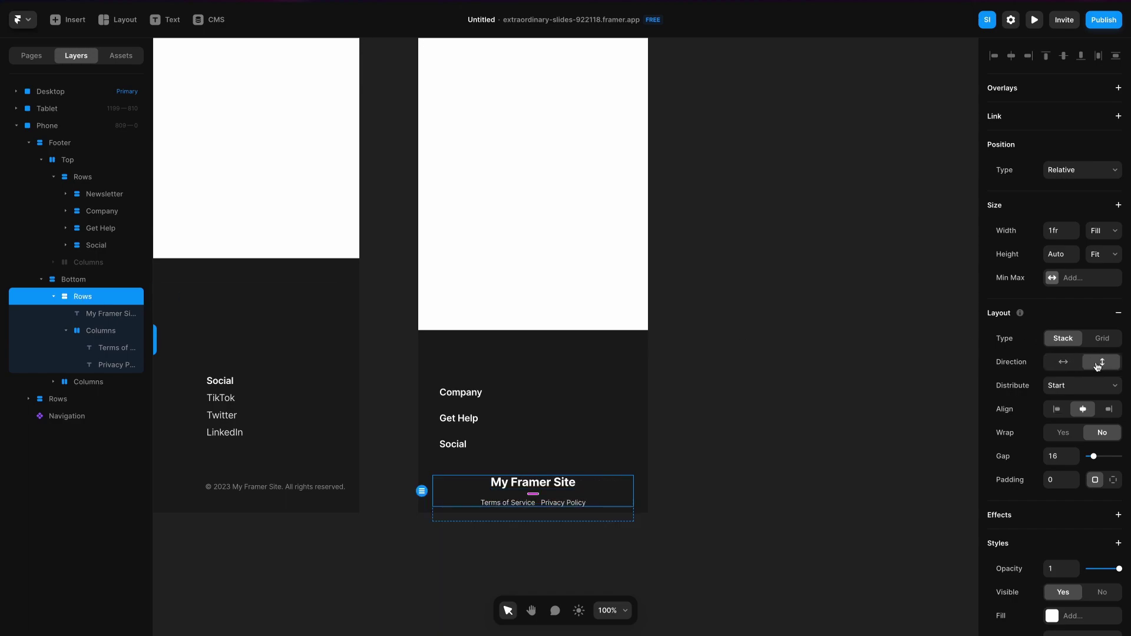
pyautogui.click(736, 417)
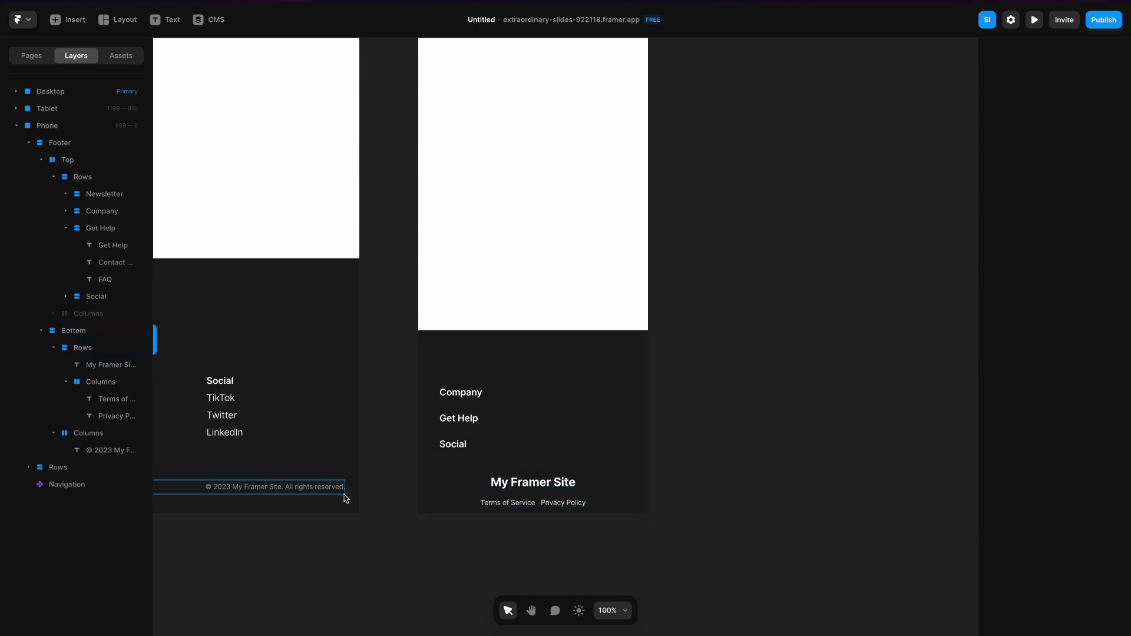
# Move the phone footer up 38 px and distribute the copyright row to Start
pyautogui.click(650, 361)
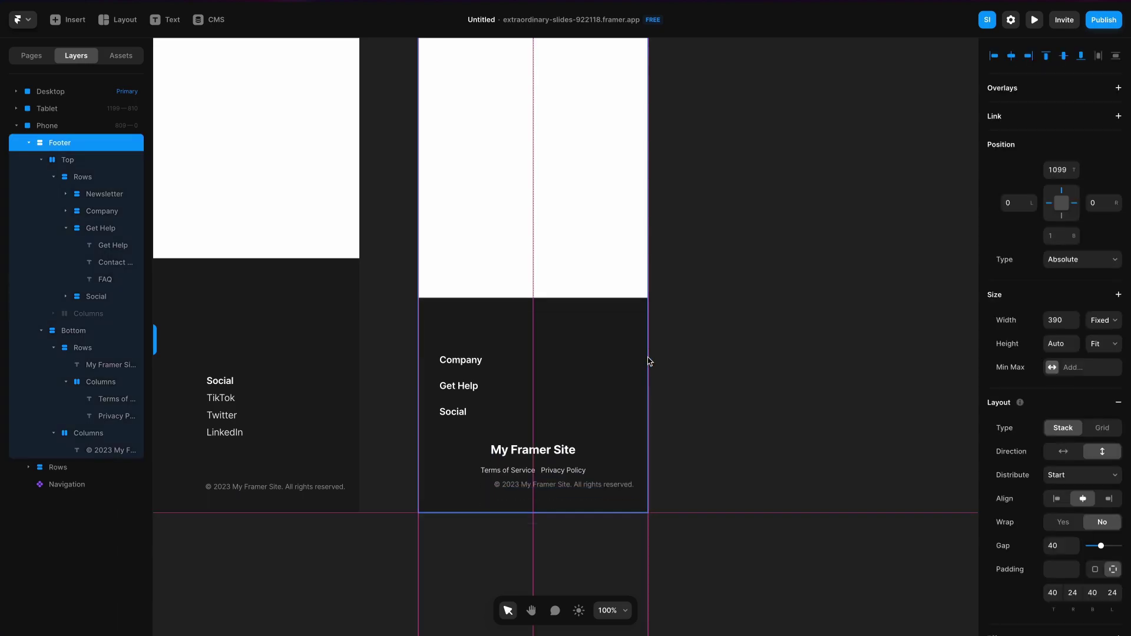
pyautogui.moveTo(648, 358); pyautogui.dragTo(649, 338)
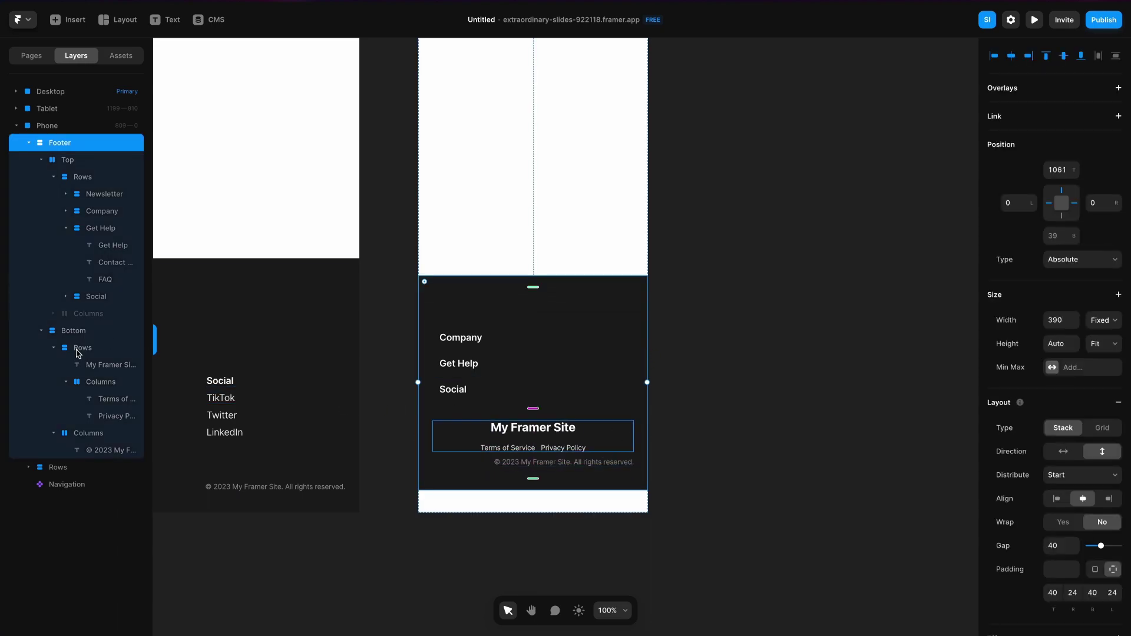
pyautogui.click(76, 330)
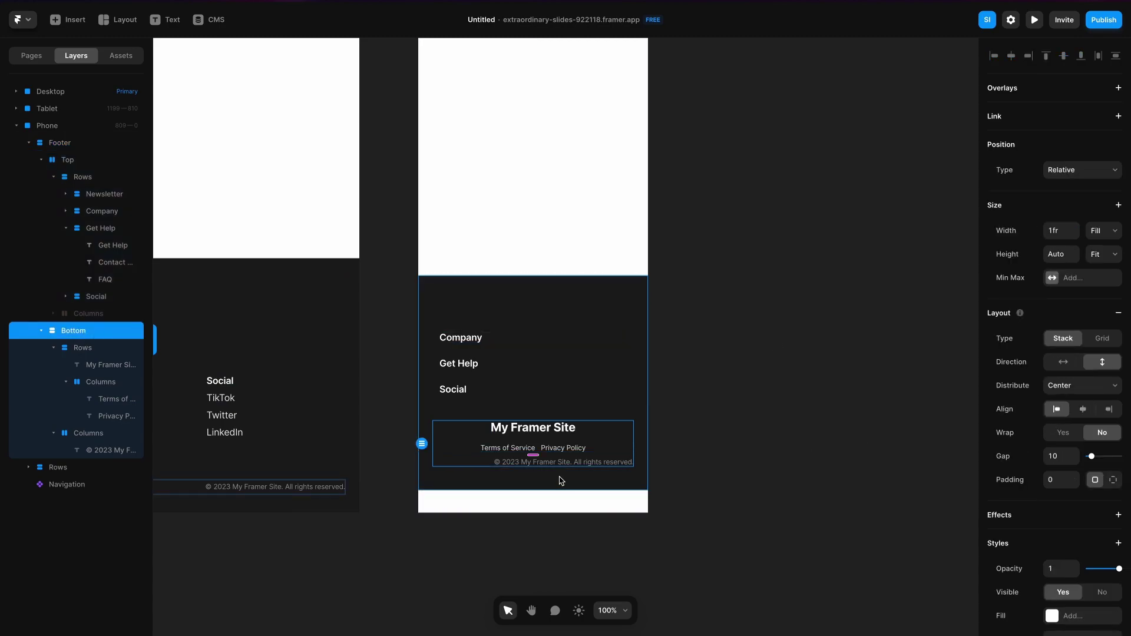
pyautogui.click(100, 435)
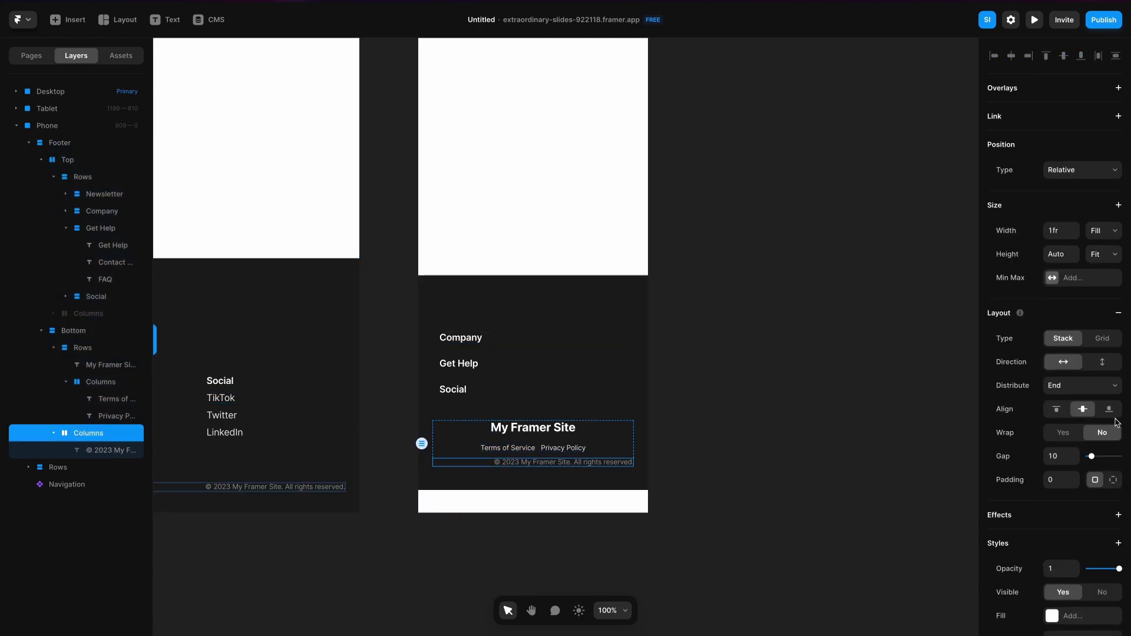
pyautogui.click(1066, 385)
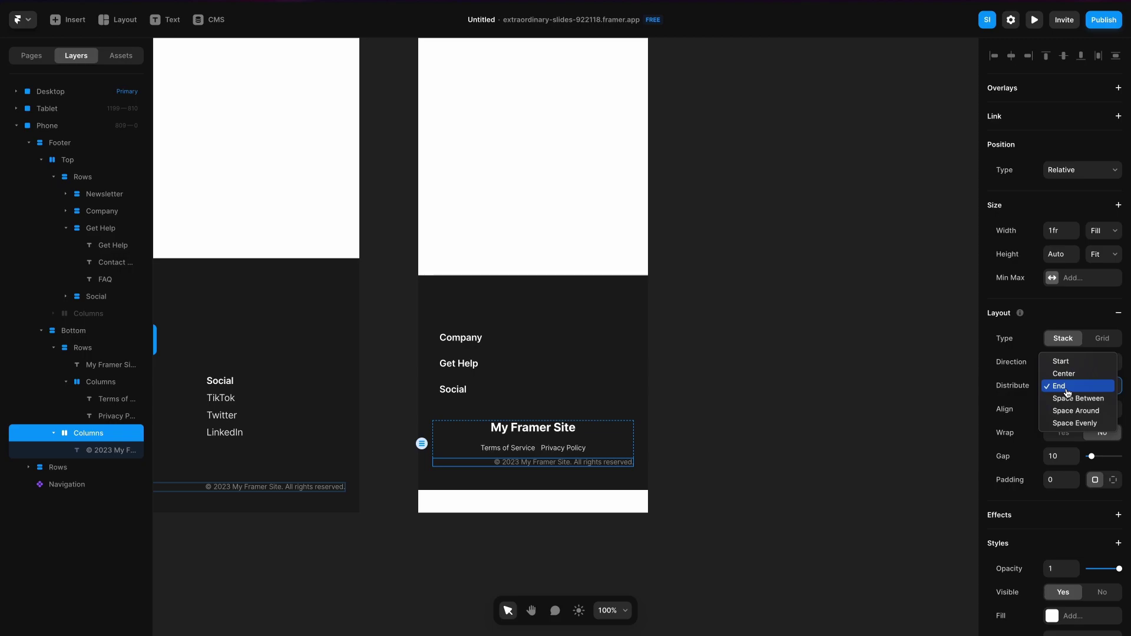
pyautogui.click(1069, 360)
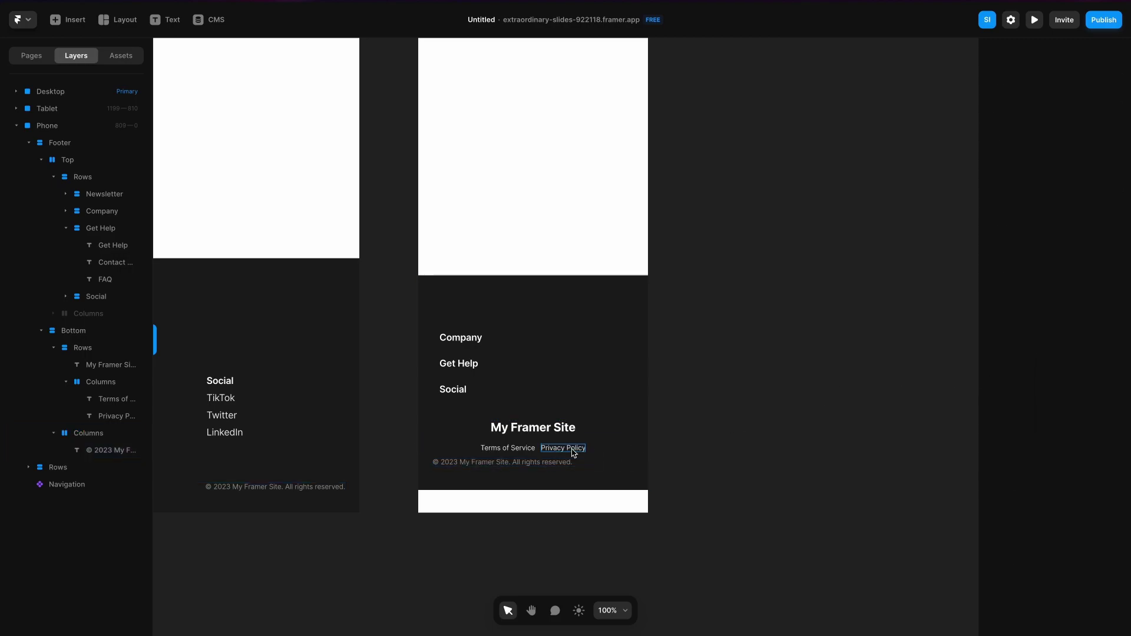
# Left-align the site name and links, and set the Bottom stack gap to 16
pyautogui.click(597, 442)
pyautogui.click(1056, 415)
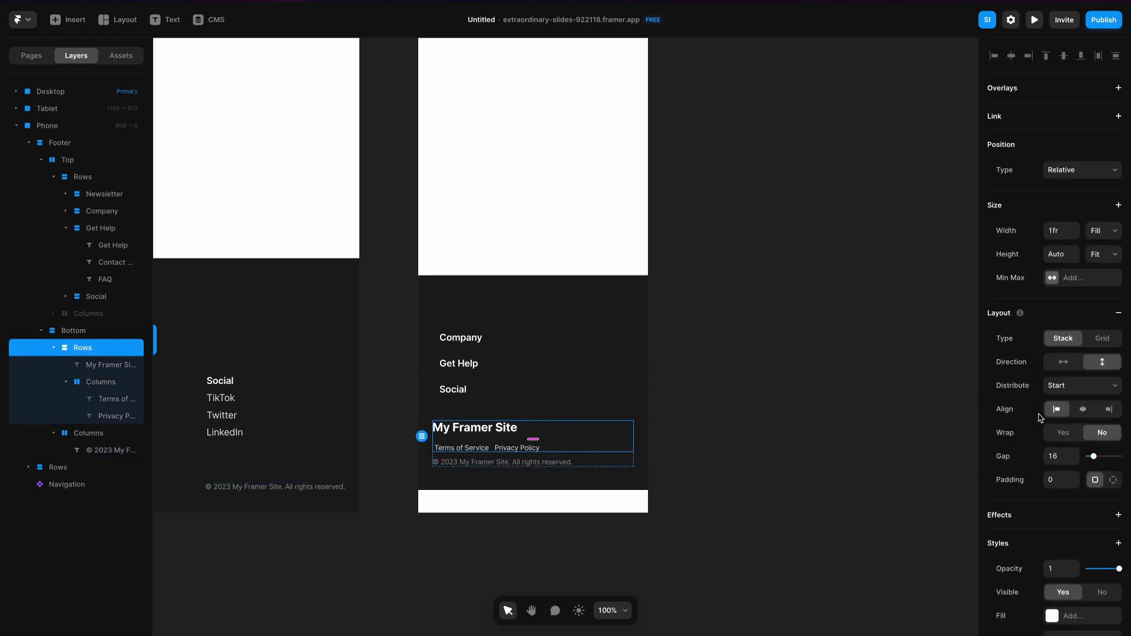
pyautogui.click(737, 451)
pyautogui.click(558, 446)
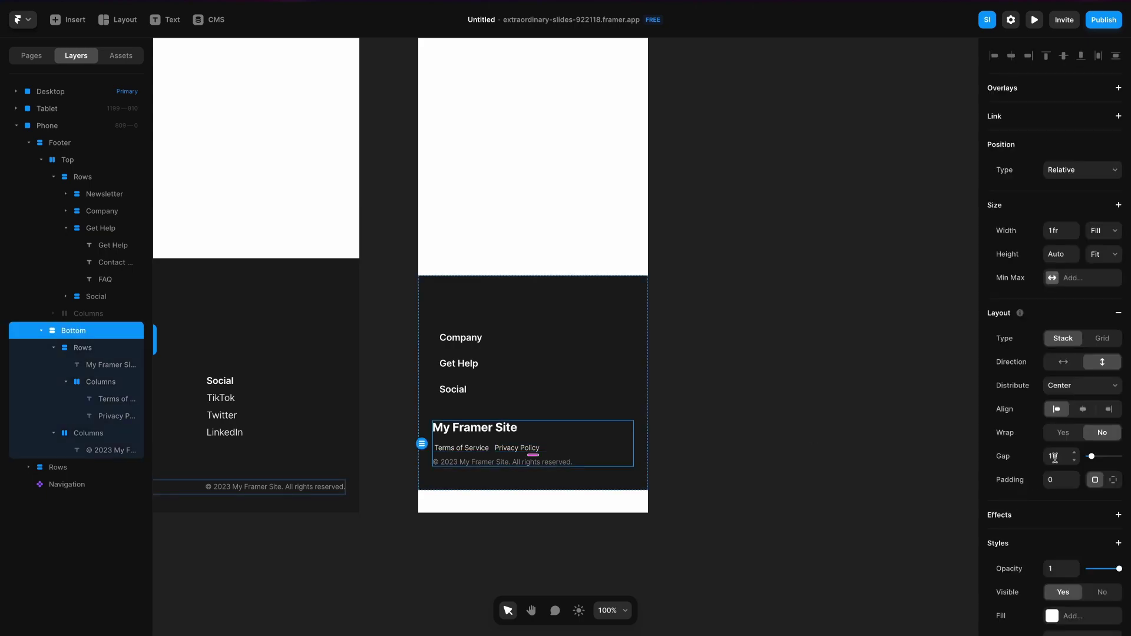
pyautogui.press('Tab')
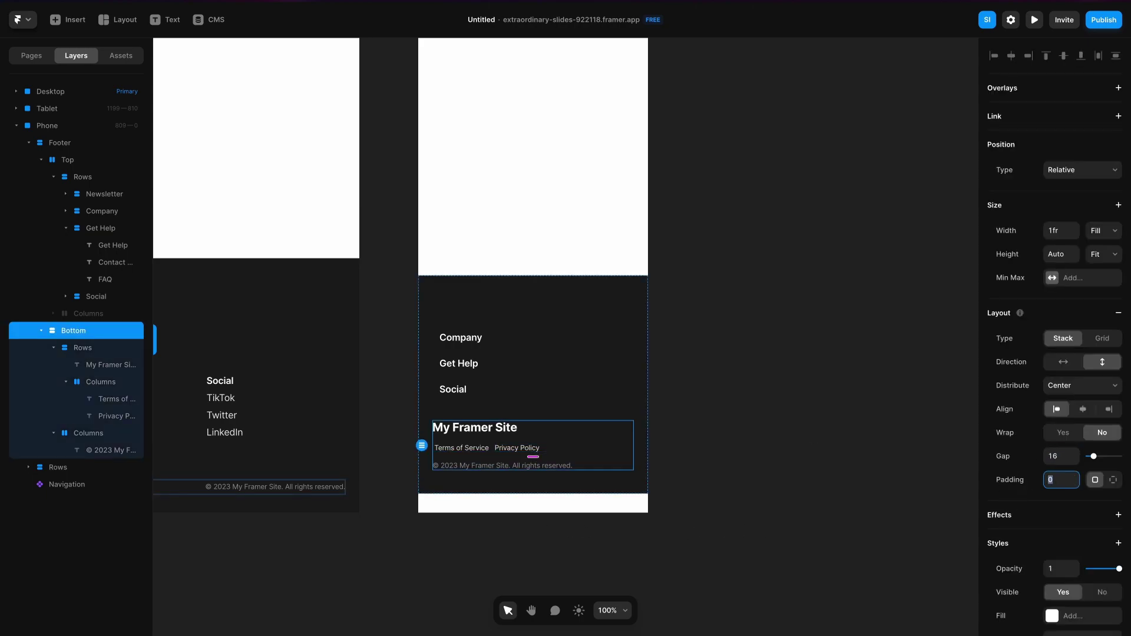
pyautogui.click(460, 448)
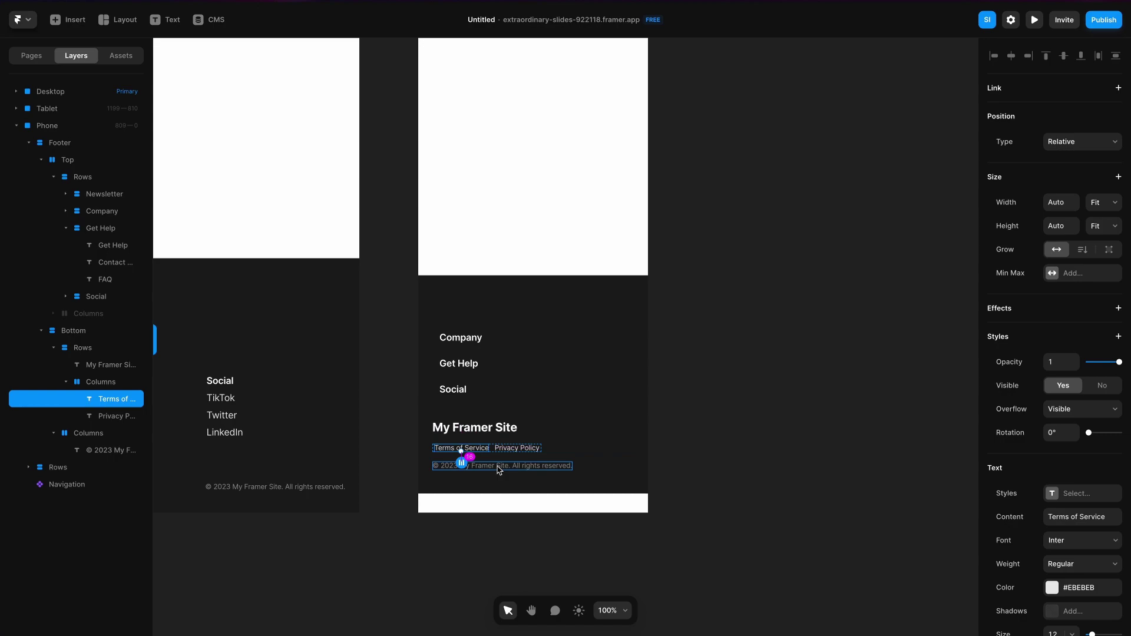
pyautogui.click(723, 434)
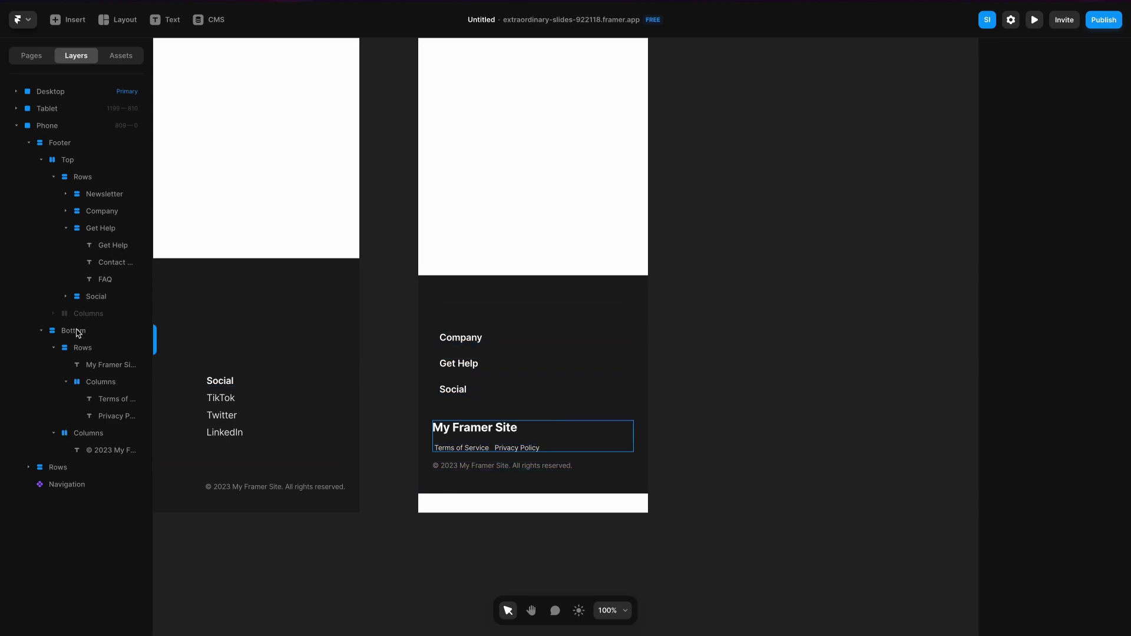
pyautogui.click(40, 331)
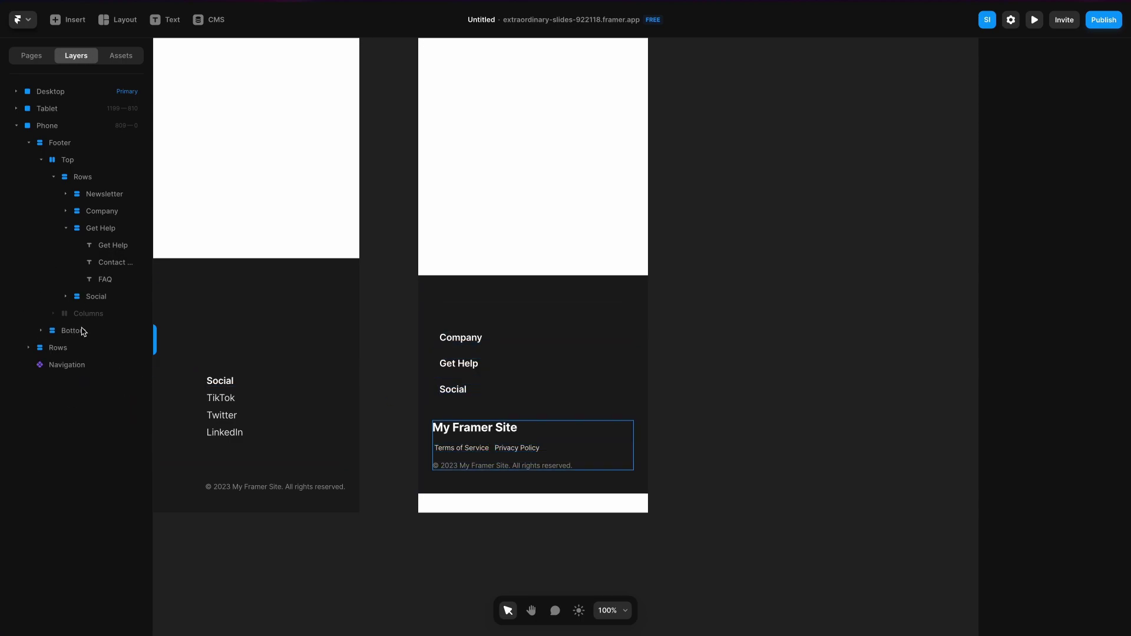
pyautogui.click(86, 164)
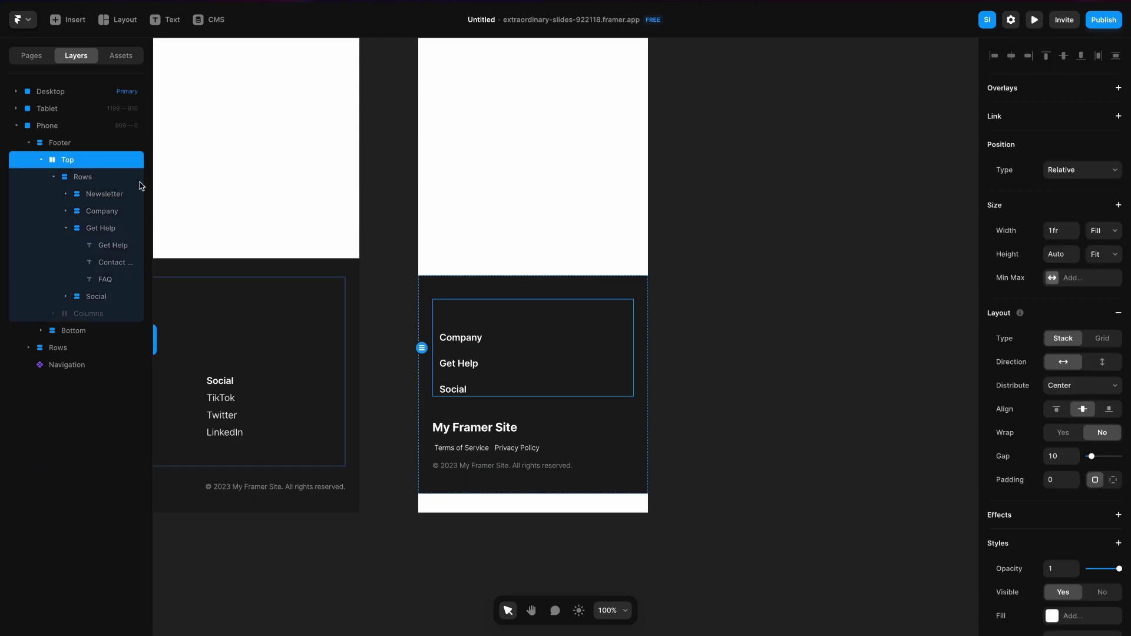
# Set the footer's Rows stack height to Fit Content
pyautogui.click(75, 178)
pyautogui.click(1096, 254)
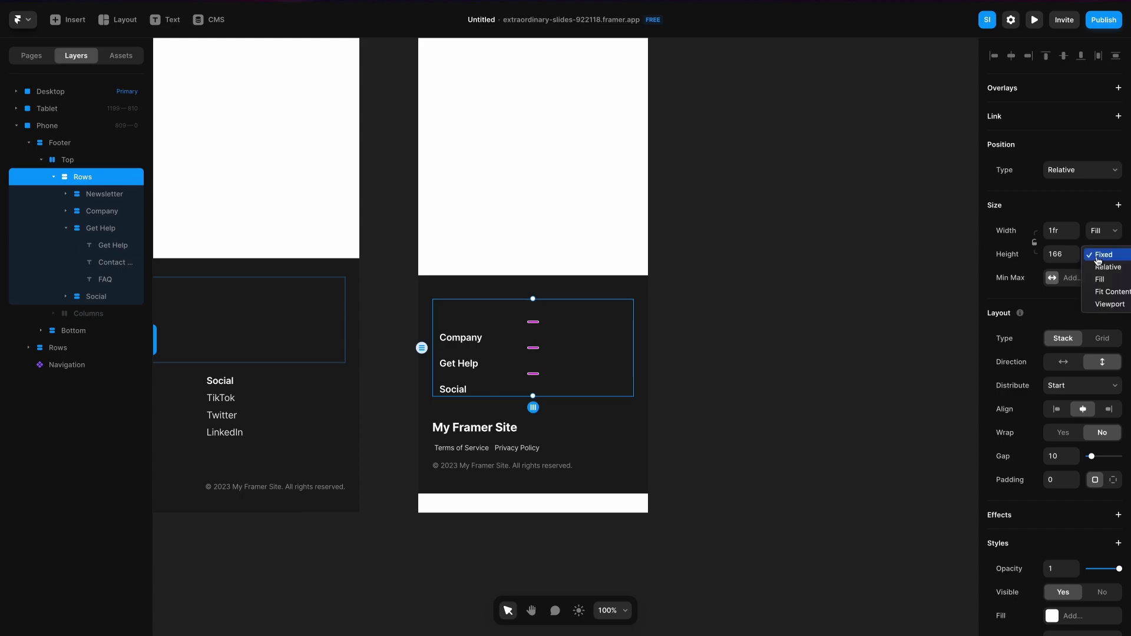
pyautogui.click(1103, 294)
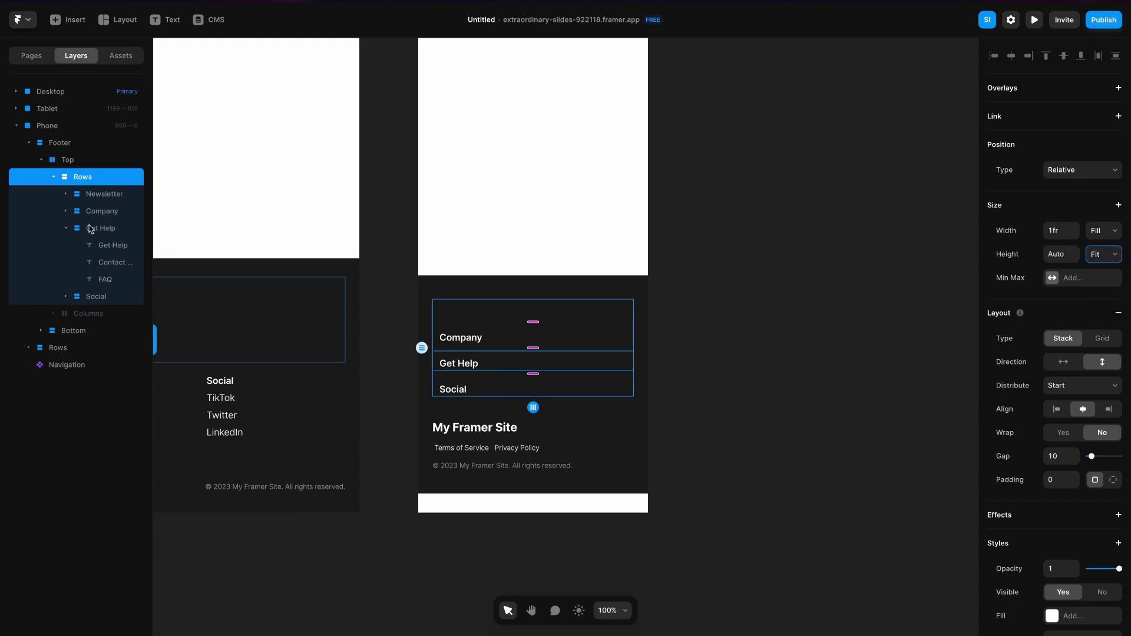
# Make the Newsletter, Company, Get Help and Social rows fit their content height
pyautogui.click(91, 200)
pyautogui.click(66, 194)
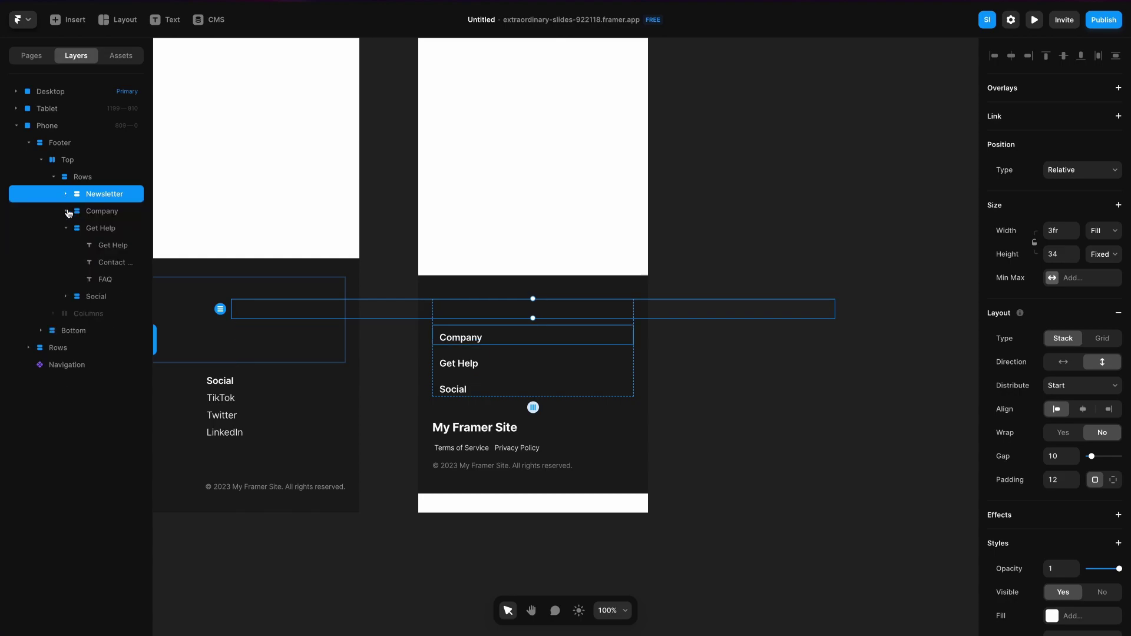
pyautogui.click(65, 228)
pyautogui.keyDown('shift'); pyautogui.click(87, 247); pyautogui.keyUp('shift')
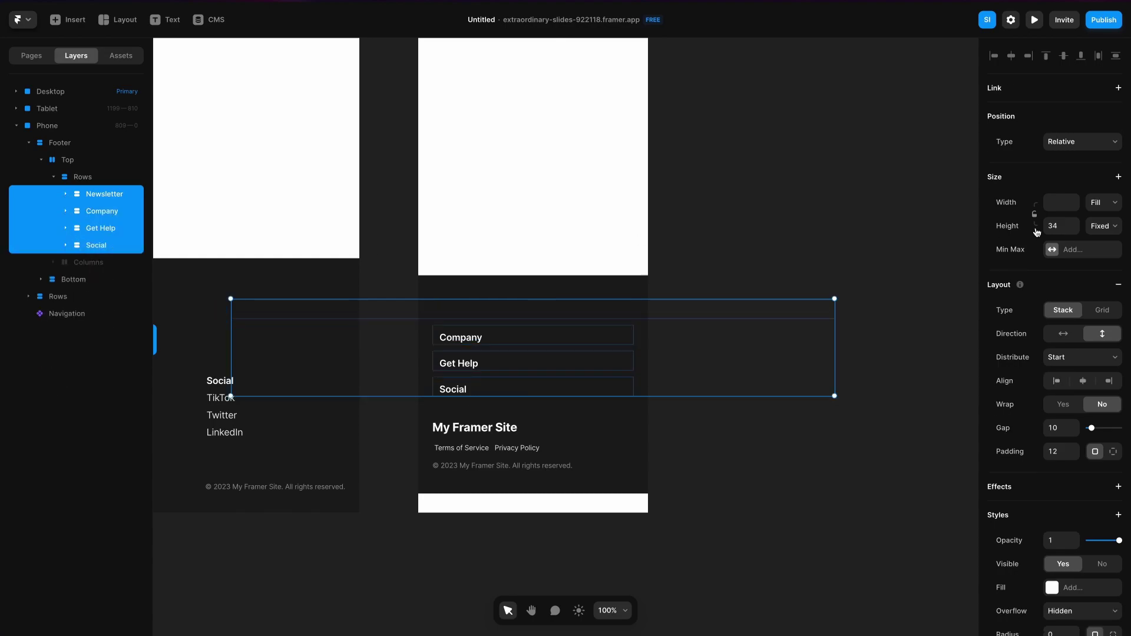
pyautogui.click(1104, 232)
pyautogui.click(1105, 264)
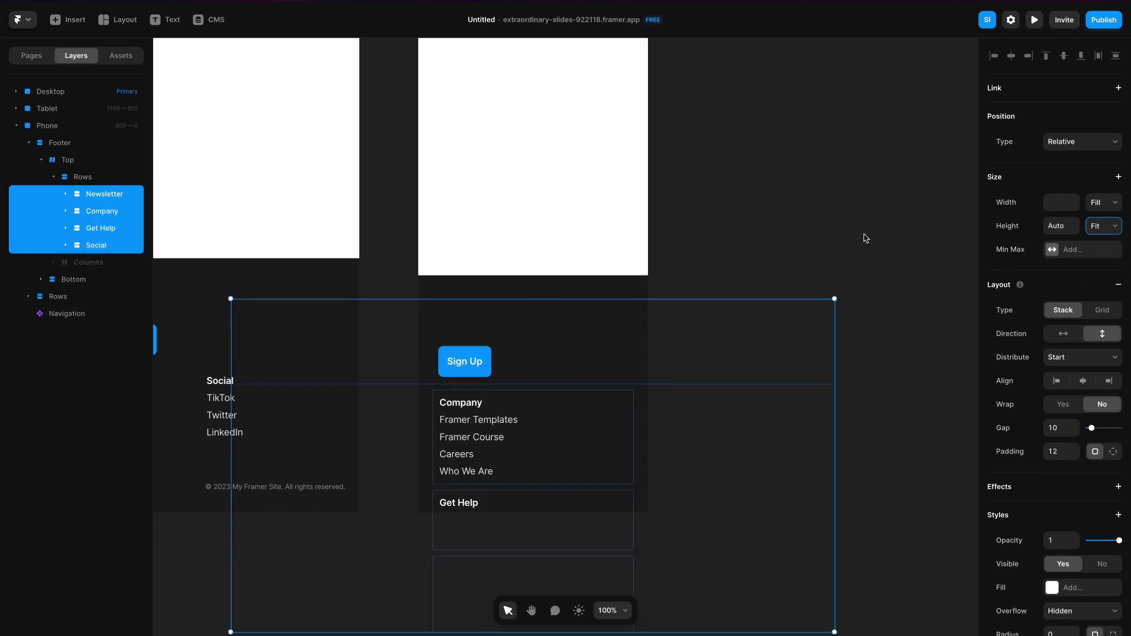
pyautogui.click(851, 220)
pyautogui.click(584, 290)
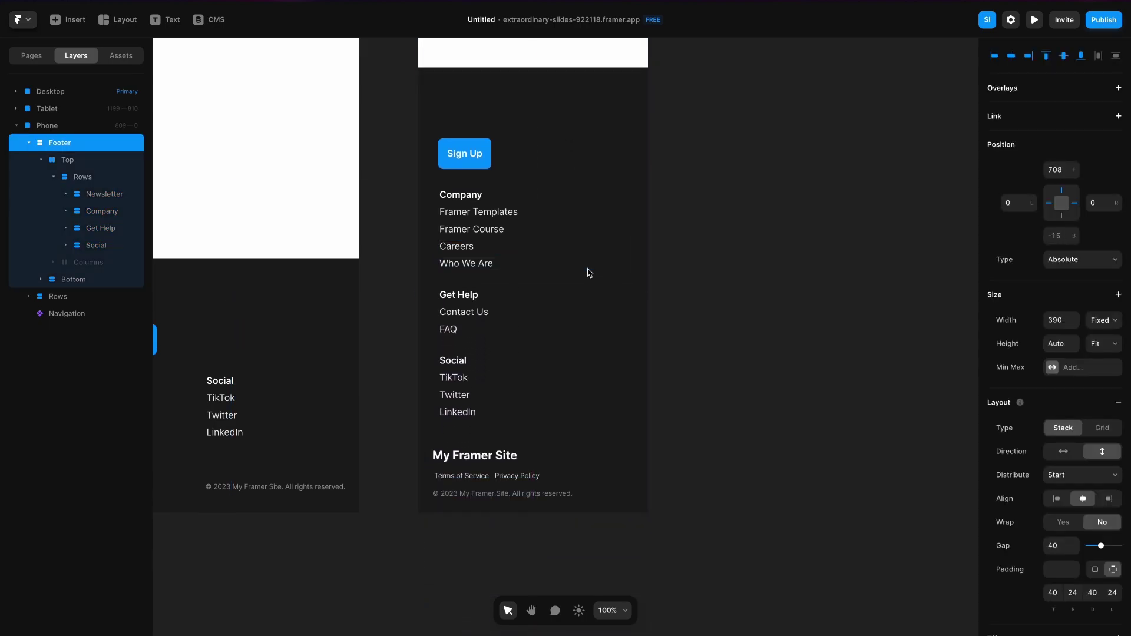
# Move the phone footer flush with the frame bottom and set the four rows' padding to 0
pyautogui.moveTo(641, 351); pyautogui.dragTo(640, 337)
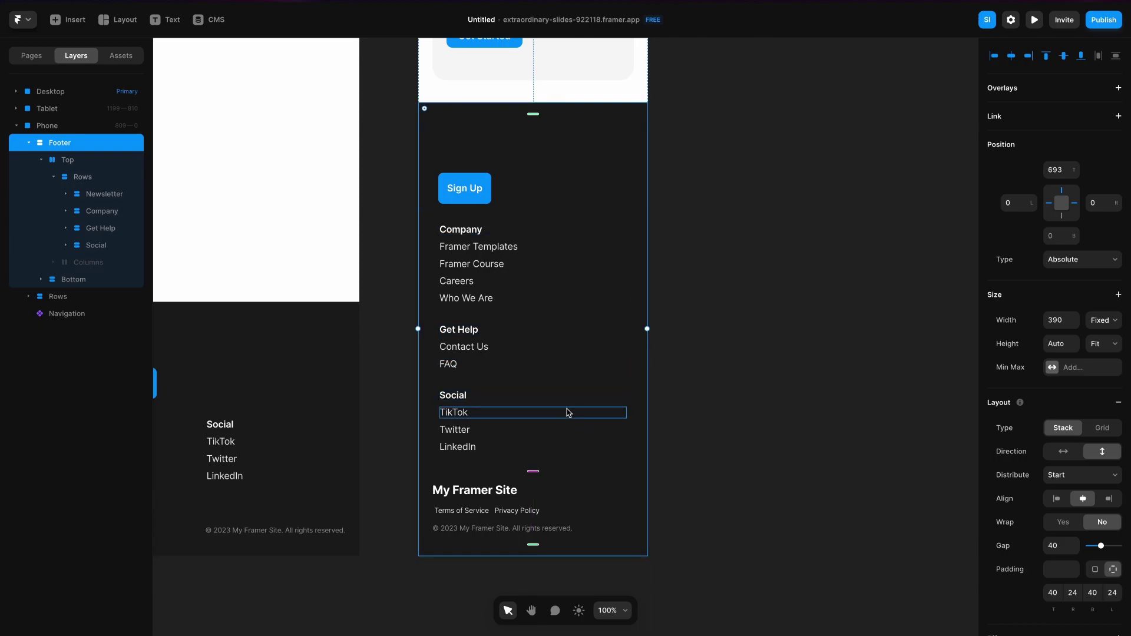
pyautogui.click(92, 196)
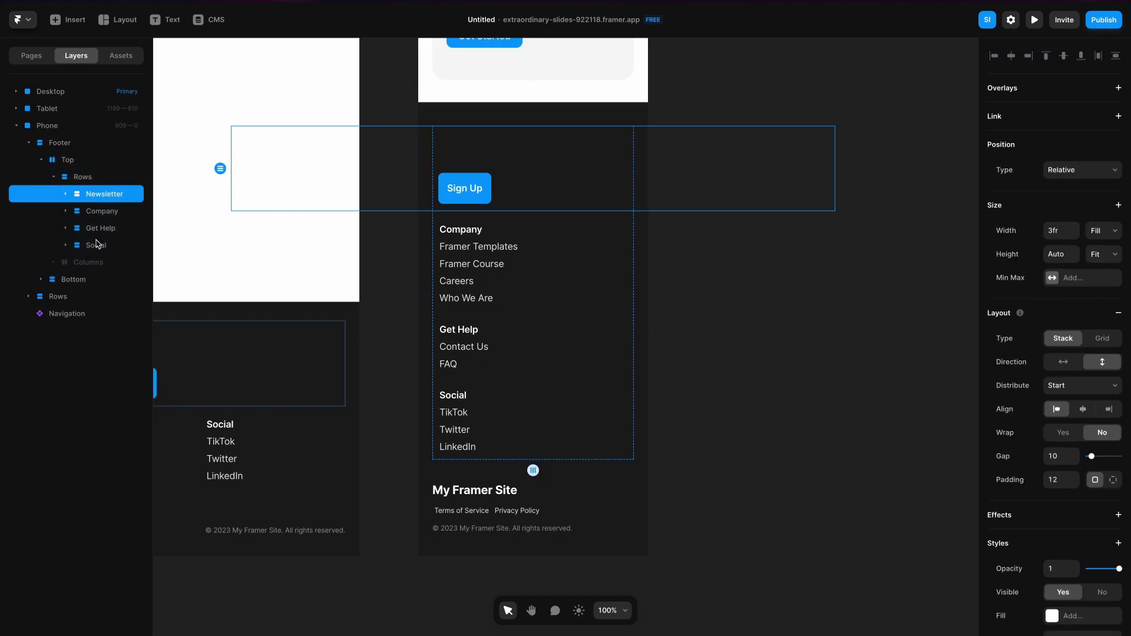
pyautogui.keyDown('shift'); pyautogui.click(97, 245); pyautogui.keyUp('shift')
pyautogui.click(1060, 458)
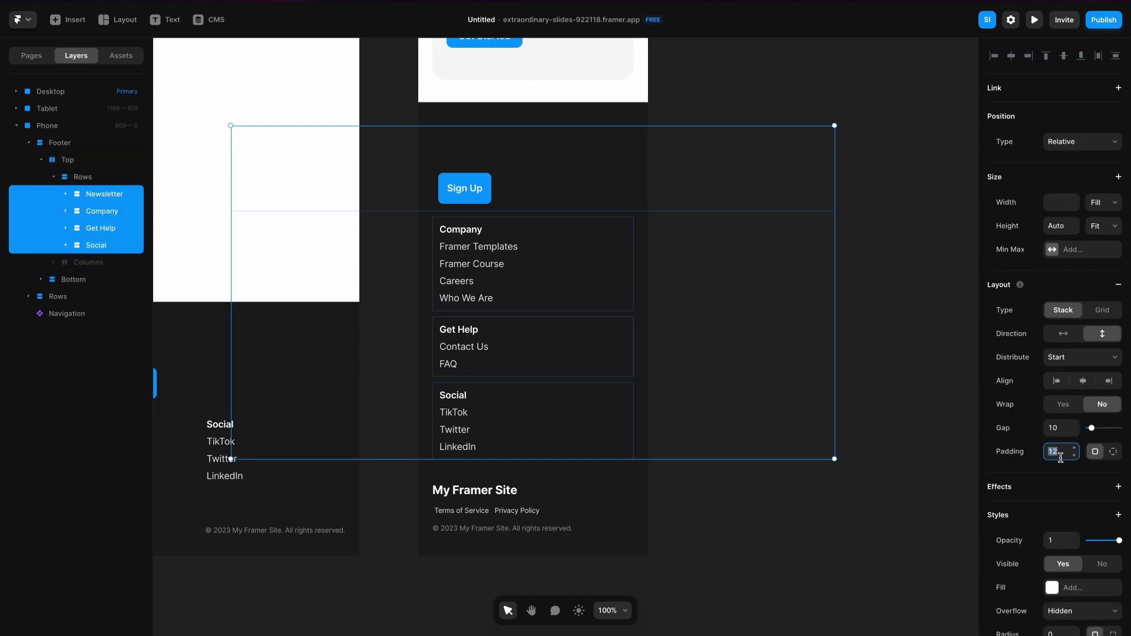
pyautogui.write('0')
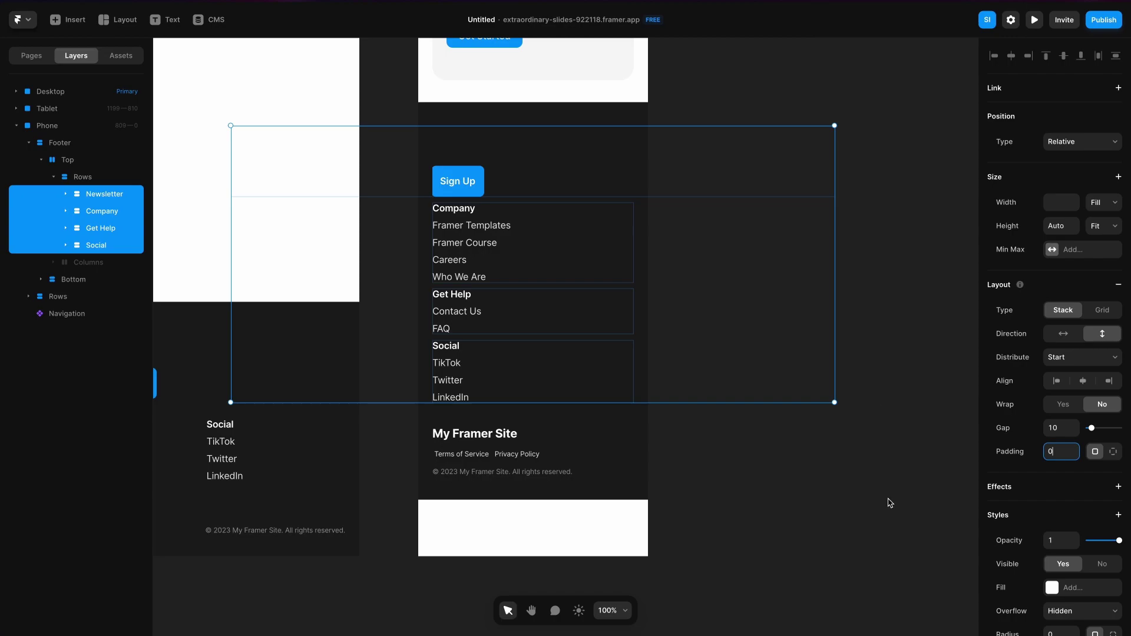
pyautogui.click(889, 502)
# Stretch the Newsletter row to Fill the footer width, with its heading texts fitting content
pyautogui.click(536, 179)
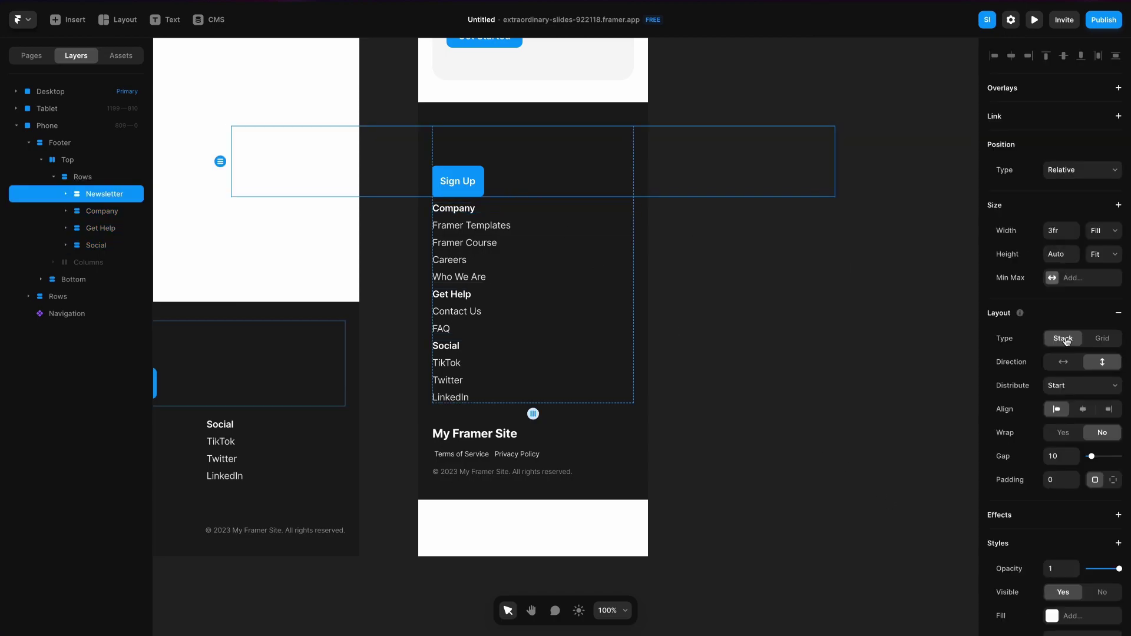
pyautogui.click(1097, 231)
pyautogui.click(1098, 244)
pyautogui.click(1096, 202)
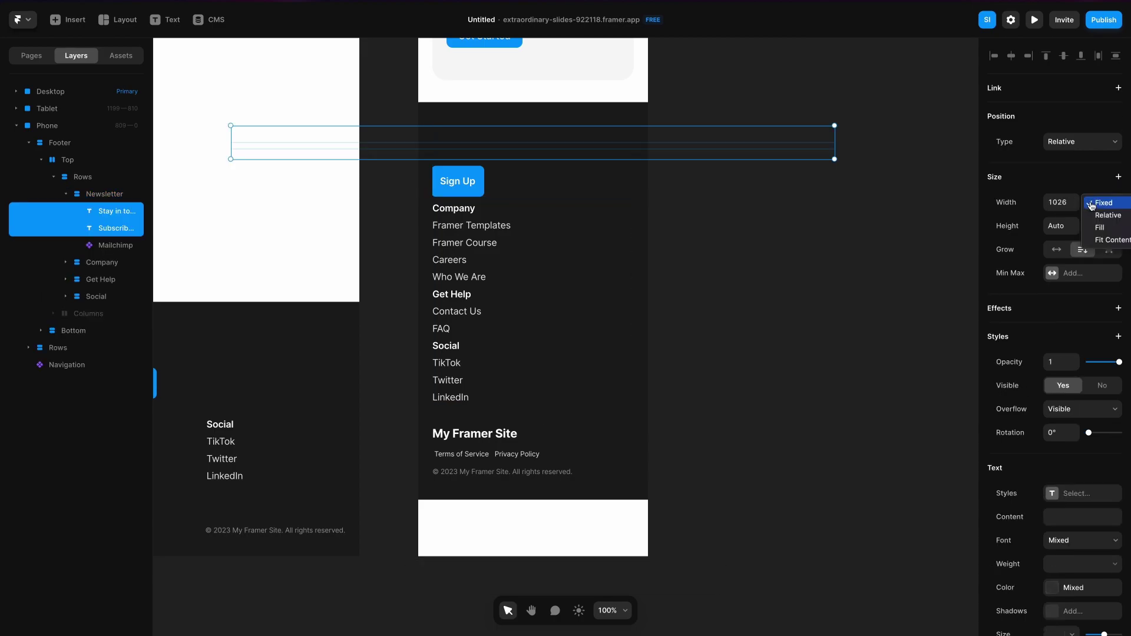
pyautogui.click(1097, 240)
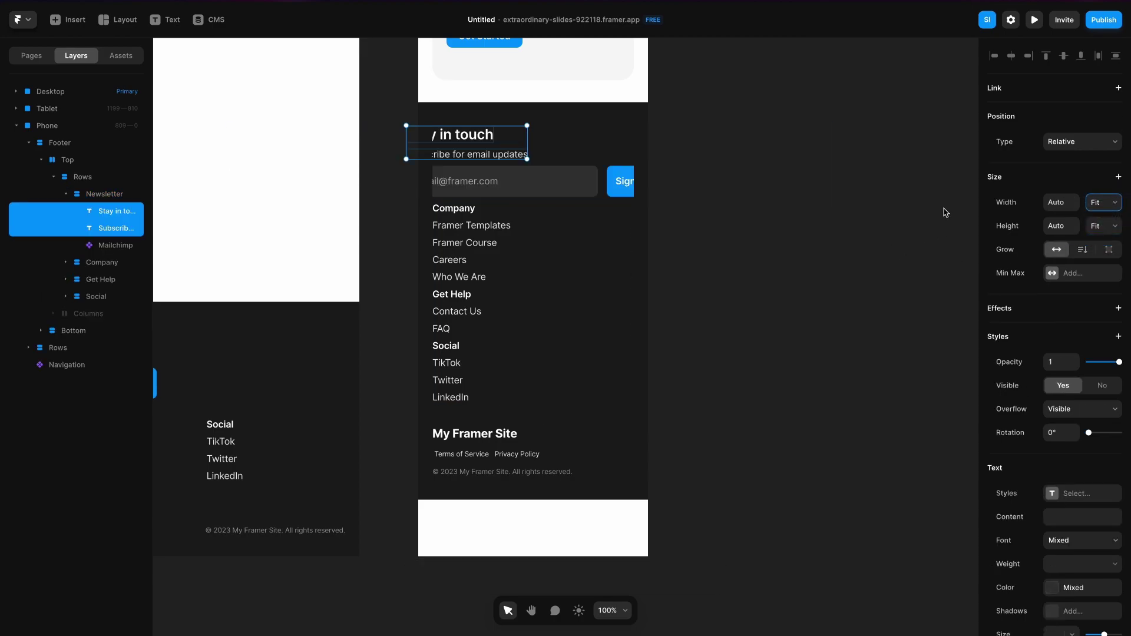
pyautogui.click(604, 158)
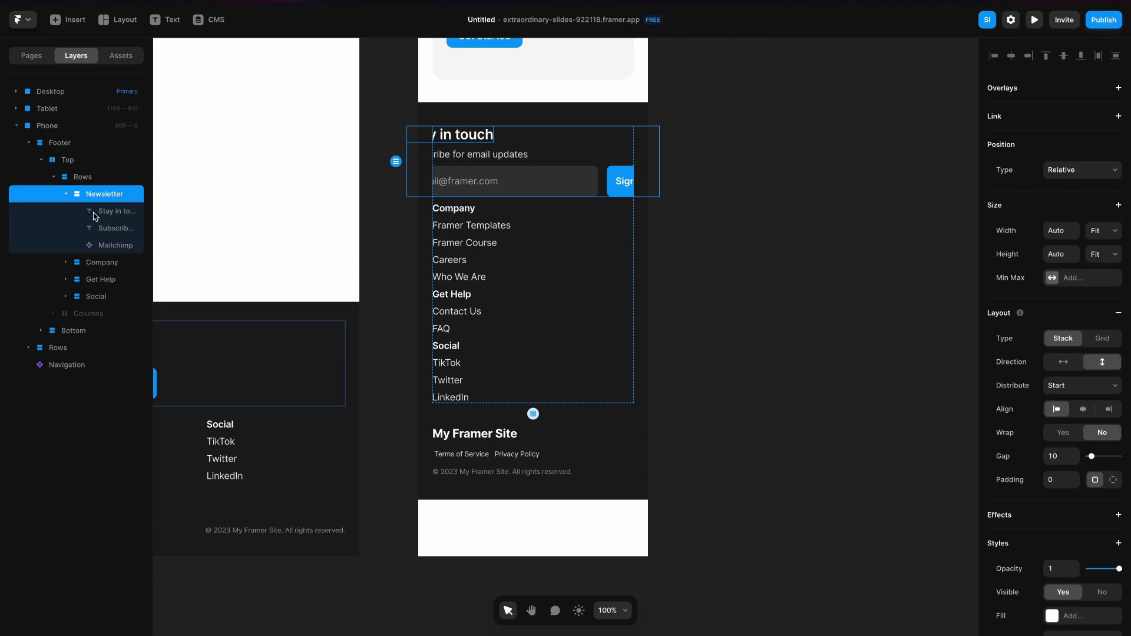
pyautogui.click(1103, 230)
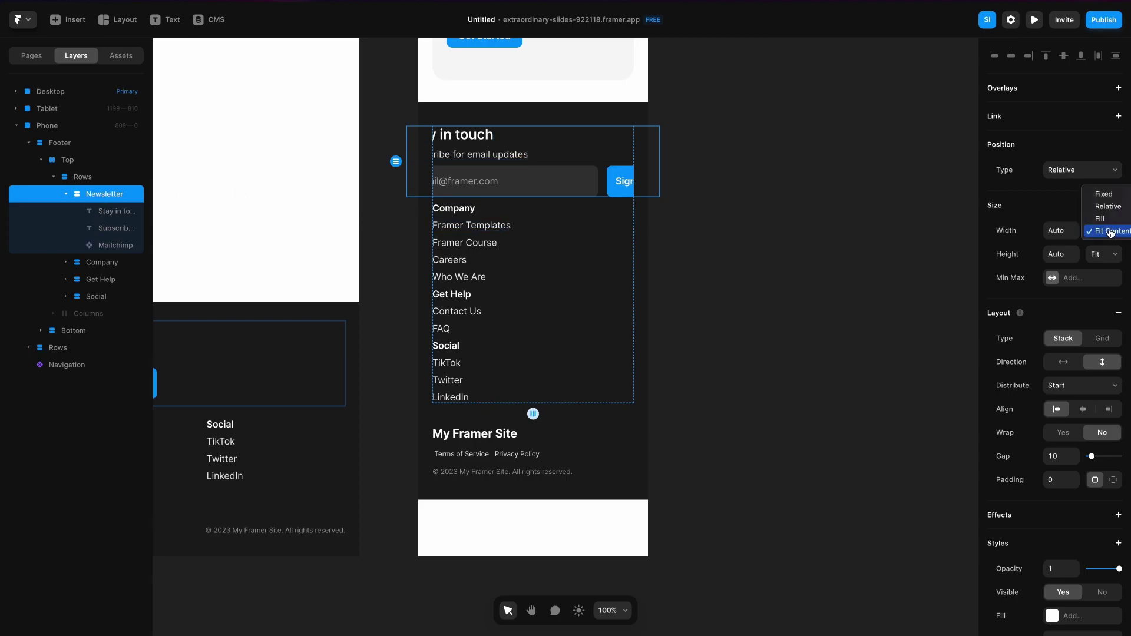
pyautogui.click(1098, 218)
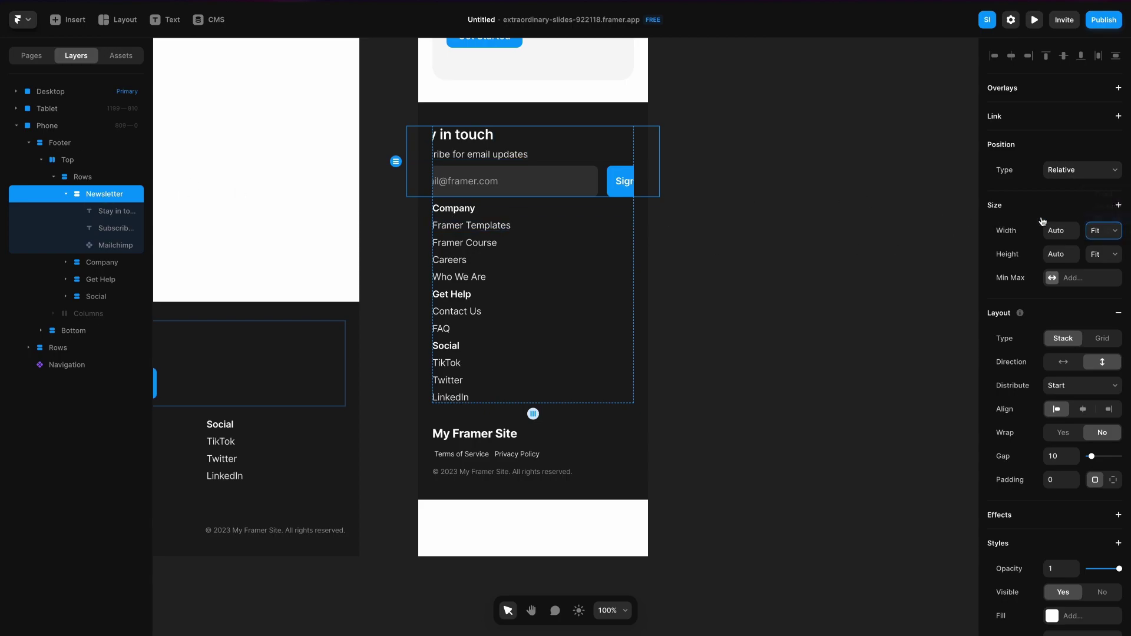
# Set the Mailchimp signup form width to Fill
pyautogui.click(592, 191)
pyautogui.click(1104, 202)
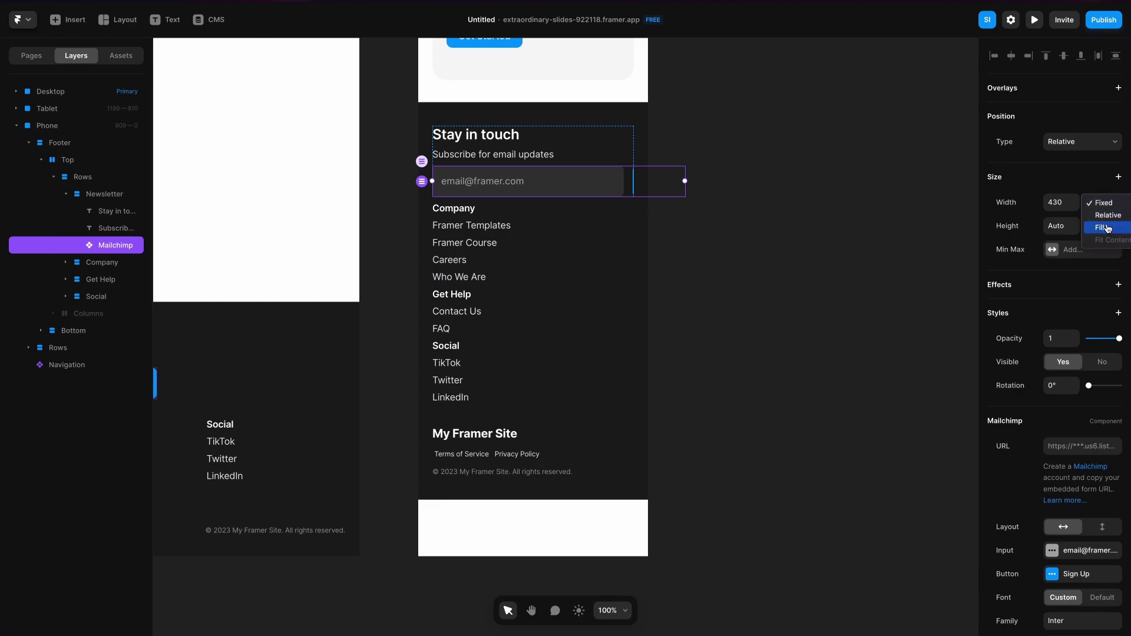
pyautogui.click(1100, 228)
pyautogui.click(900, 245)
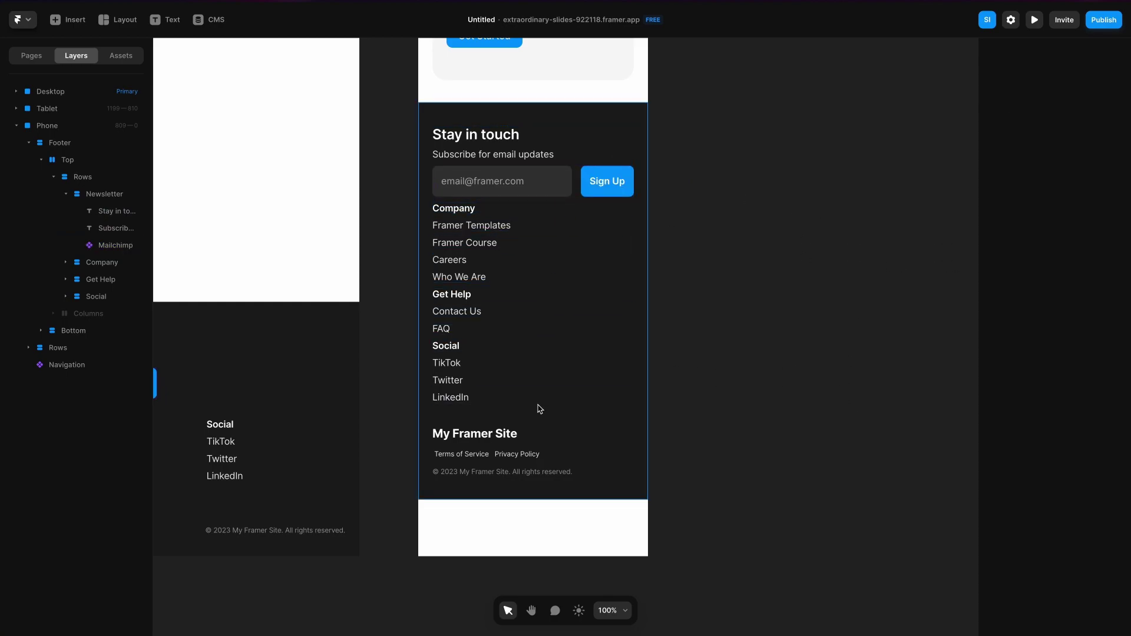
pyautogui.click(66, 194)
# Set the gap between the footer Rows to 32 and check the resulting spacing
pyautogui.click(87, 178)
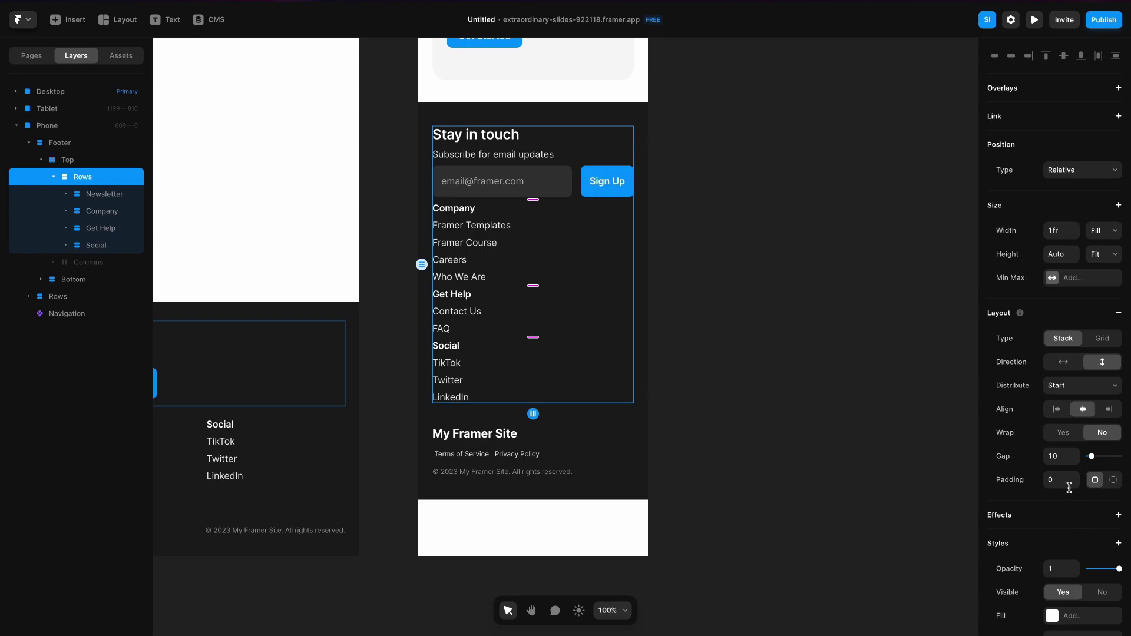
pyautogui.click(1059, 459)
pyautogui.write('24')
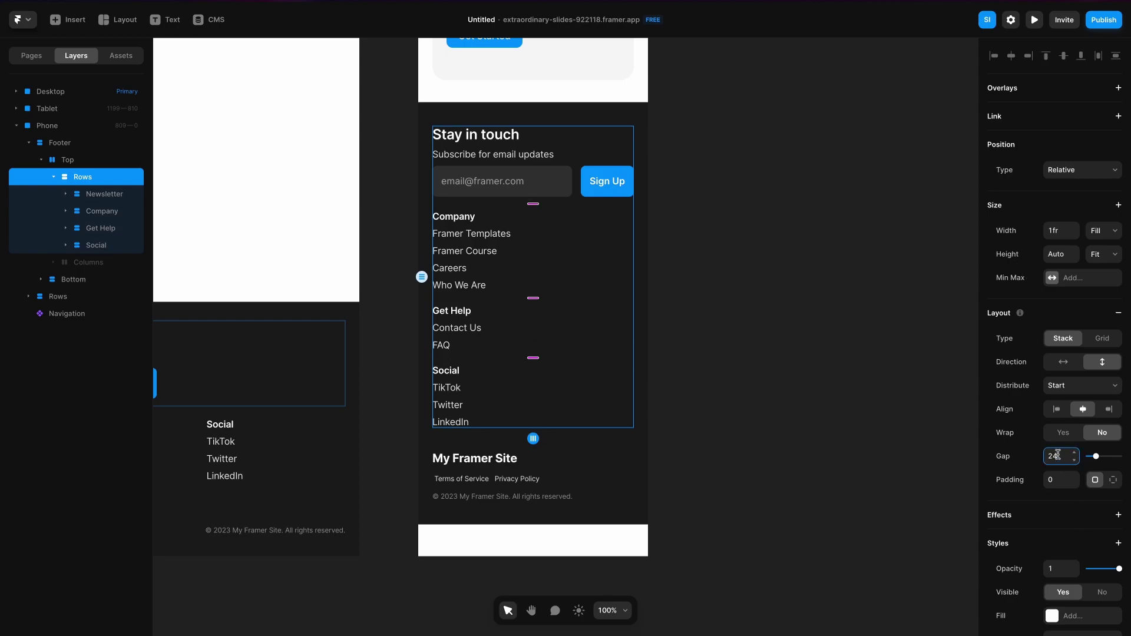
pyautogui.write('32')
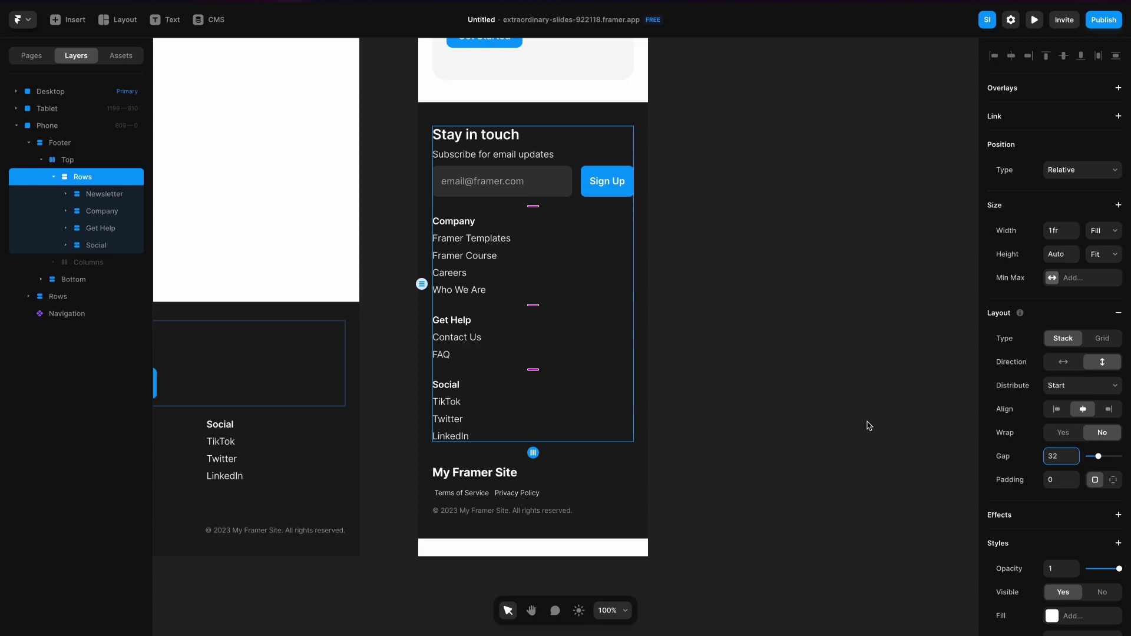
pyautogui.click(868, 425)
pyautogui.click(493, 200)
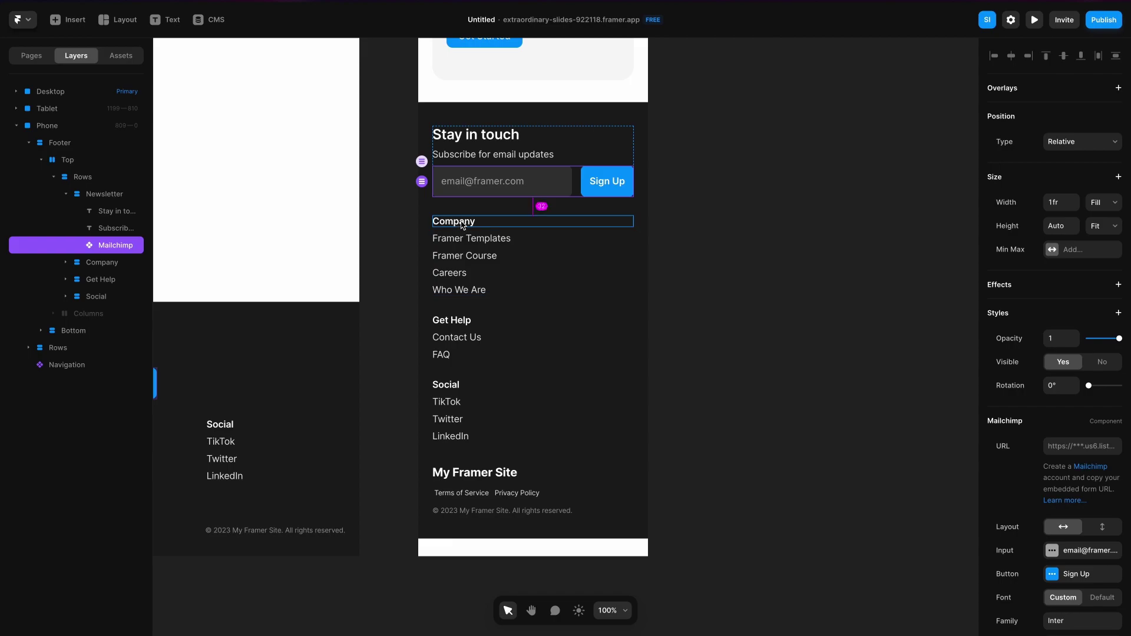
pyautogui.click(463, 290)
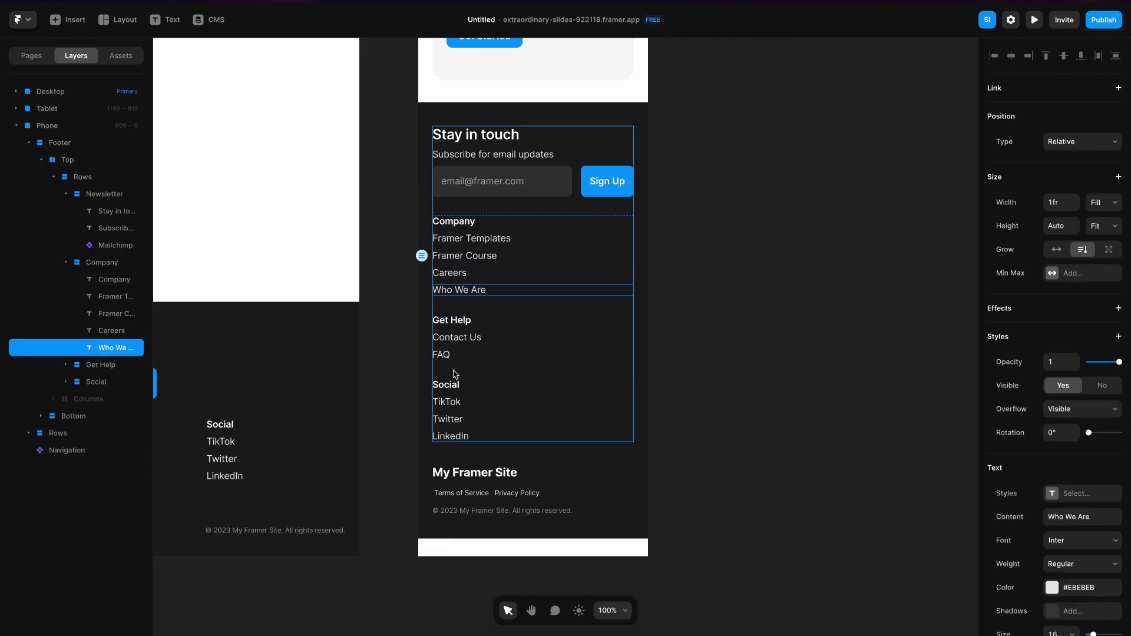
pyautogui.click(457, 347)
pyautogui.click(447, 436)
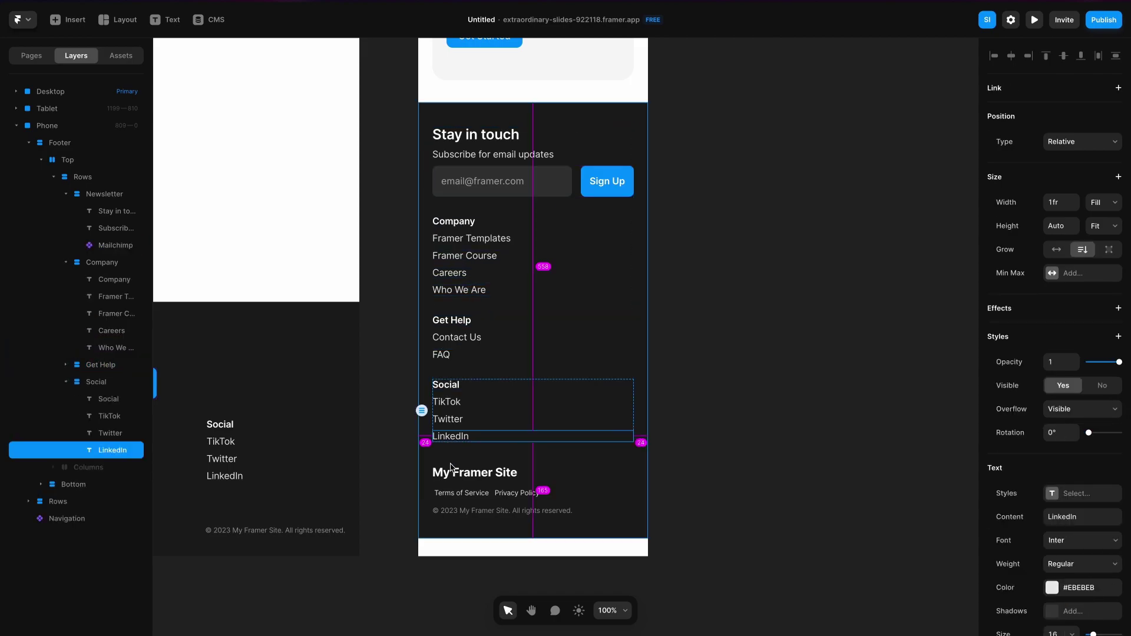
# Give the phone footer a 32 gap with 32 top and bottom padding
pyautogui.click(462, 459)
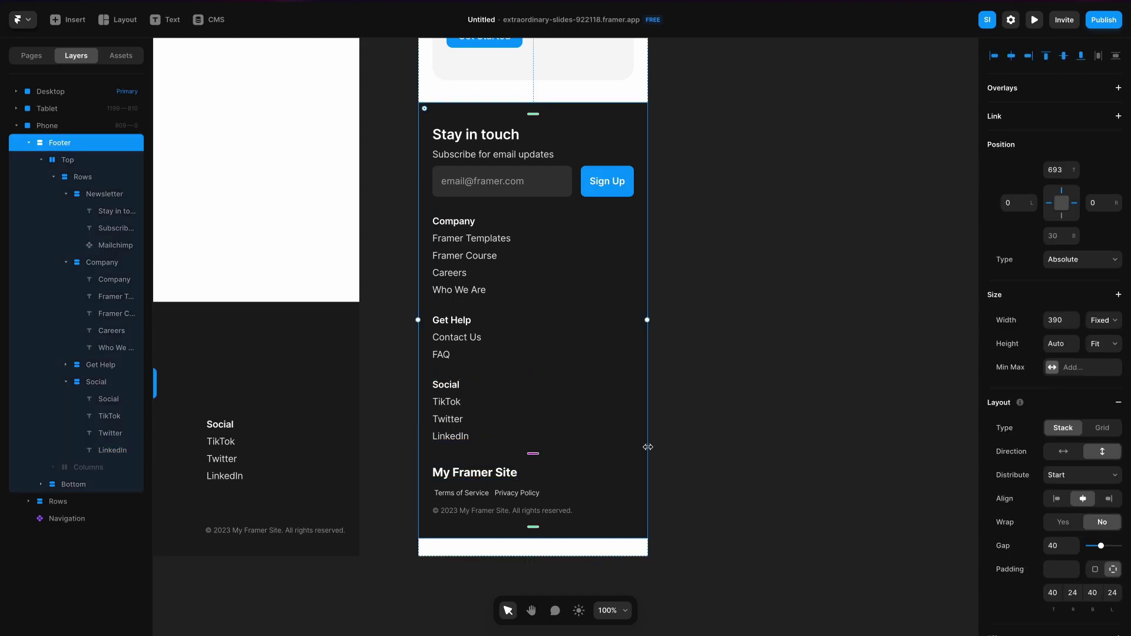
pyautogui.click(1060, 546)
pyautogui.write('32')
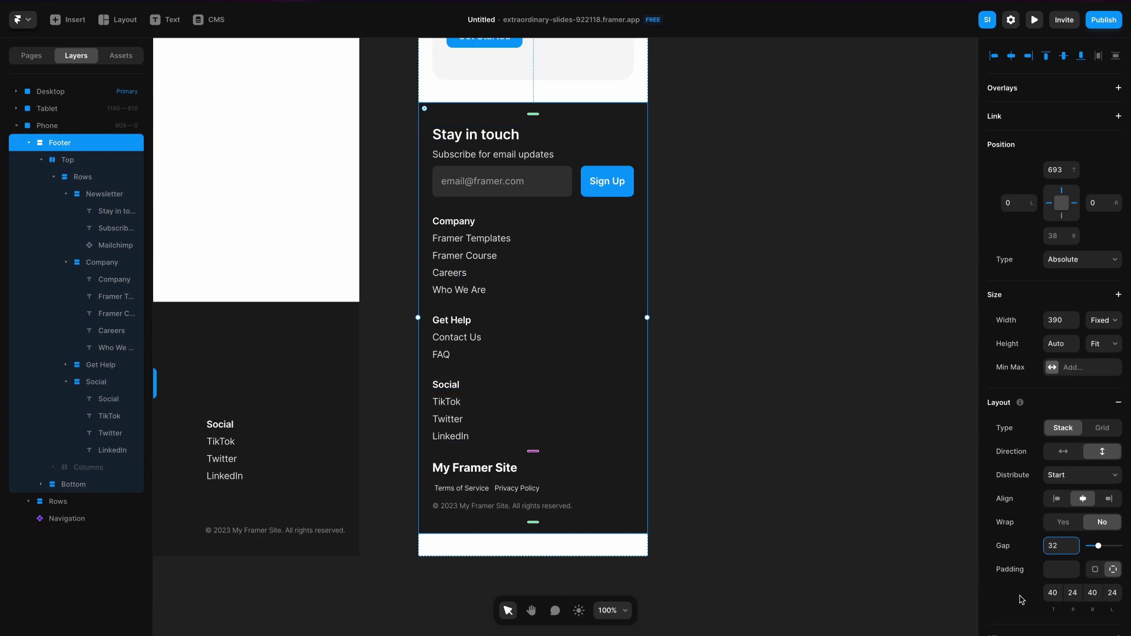
pyautogui.click(1053, 593)
pyautogui.write('32')
pyautogui.click(1092, 592)
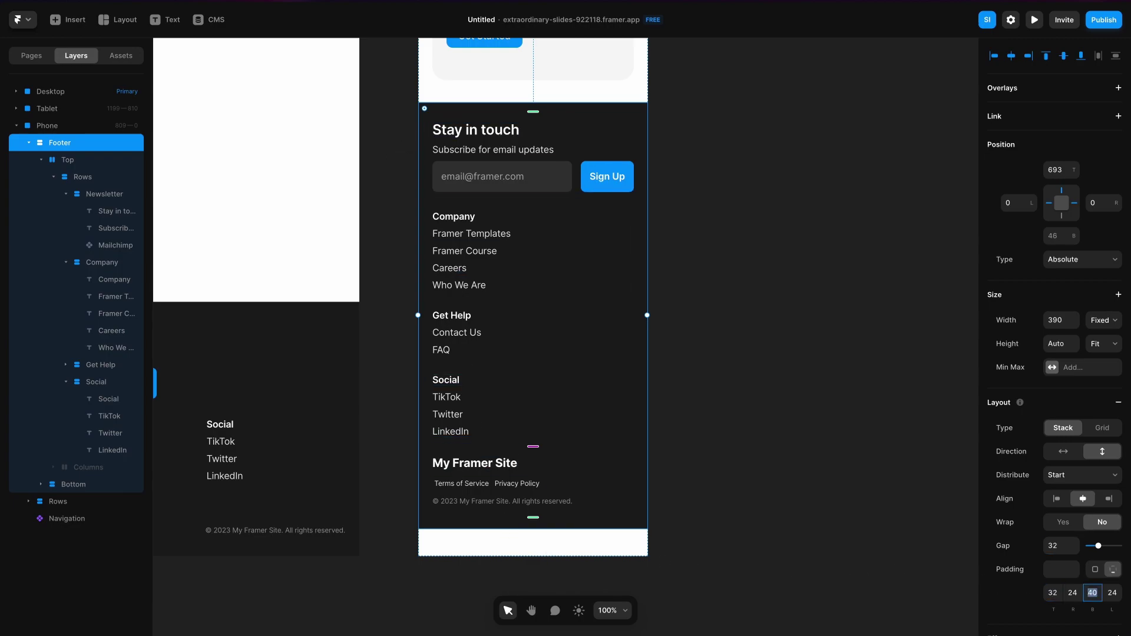
pyautogui.press('Return')
pyautogui.click(741, 418)
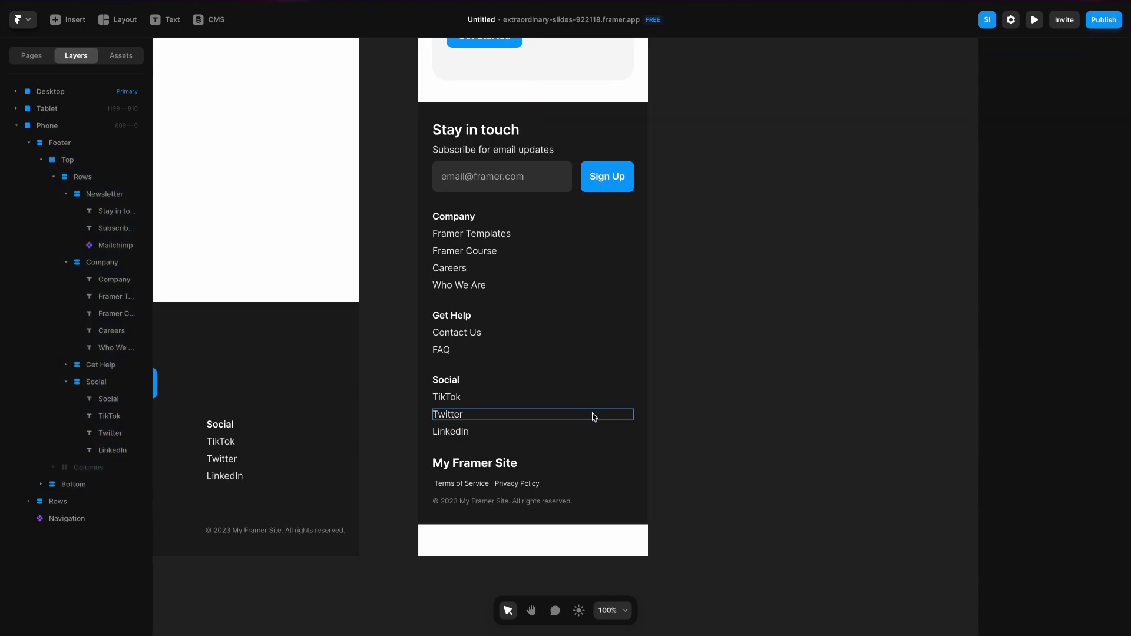
pyautogui.hotkey('ctrl', '-')
pyautogui.hotkey('ctrl', '-')
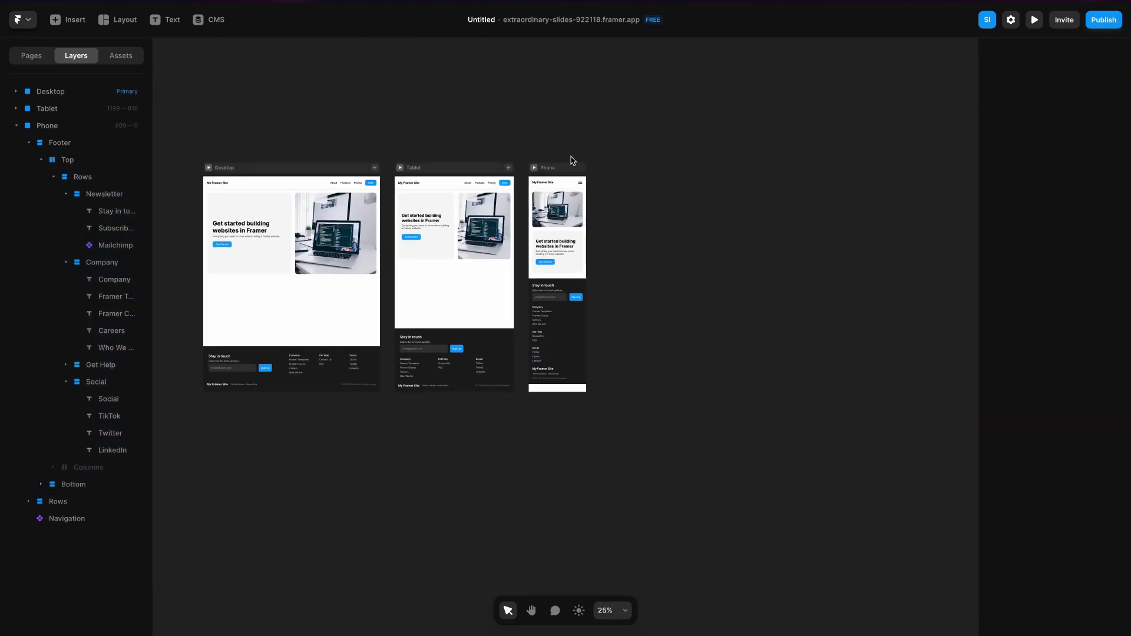
# Make the Phone frame taller and align the footer to its bottom edge
pyautogui.click(570, 172)
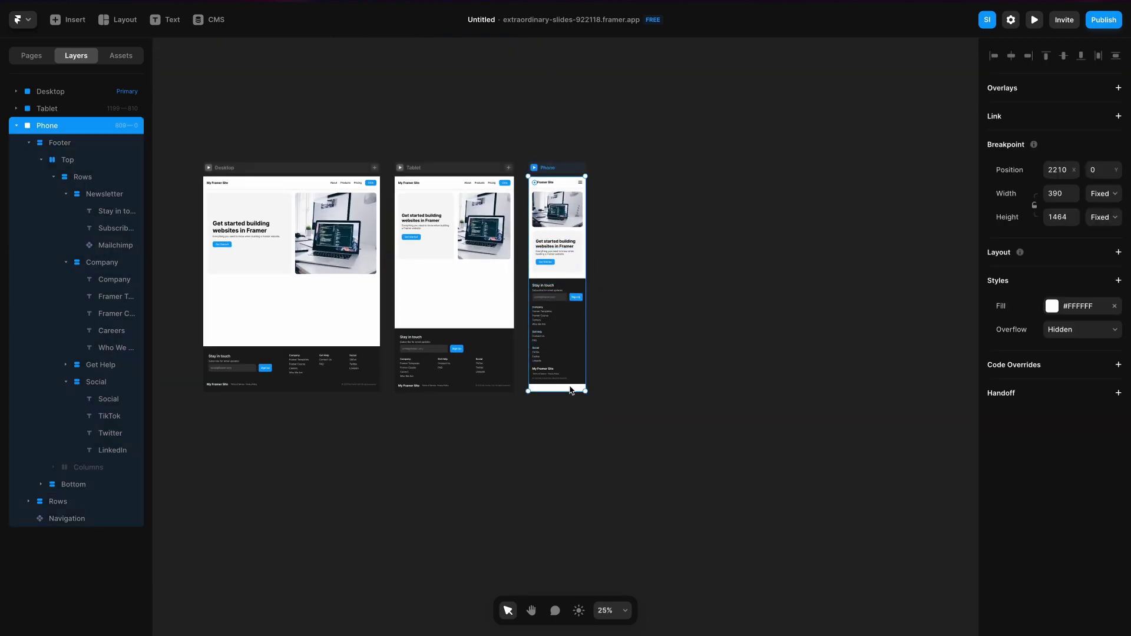
pyautogui.moveTo(569, 393); pyautogui.dragTo(568, 465)
pyautogui.click(546, 349)
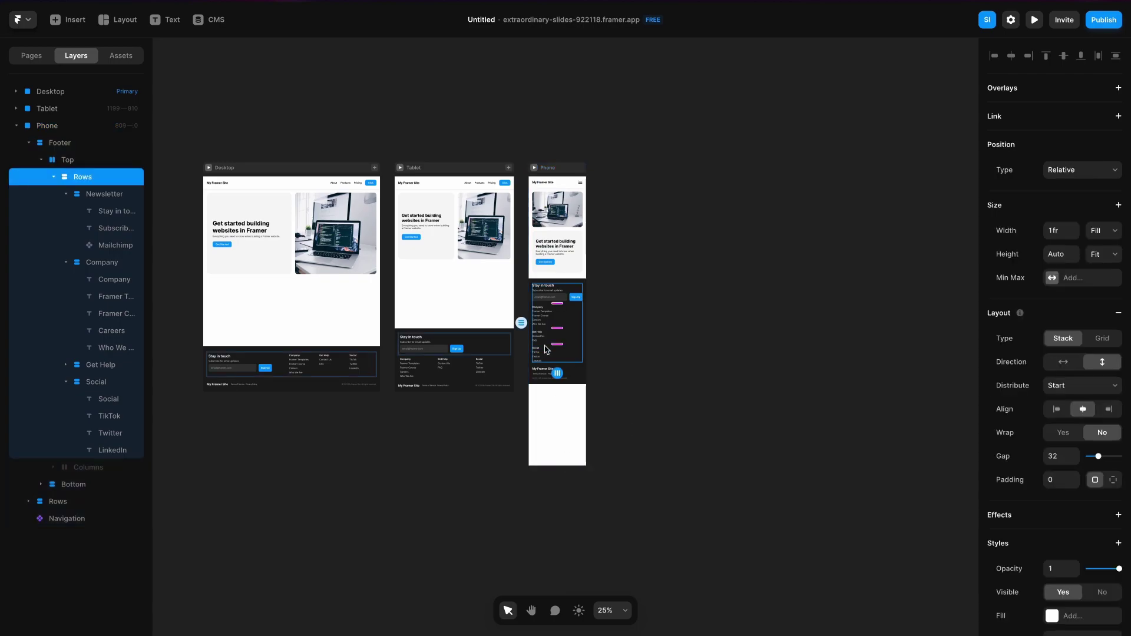
pyautogui.click(59, 143)
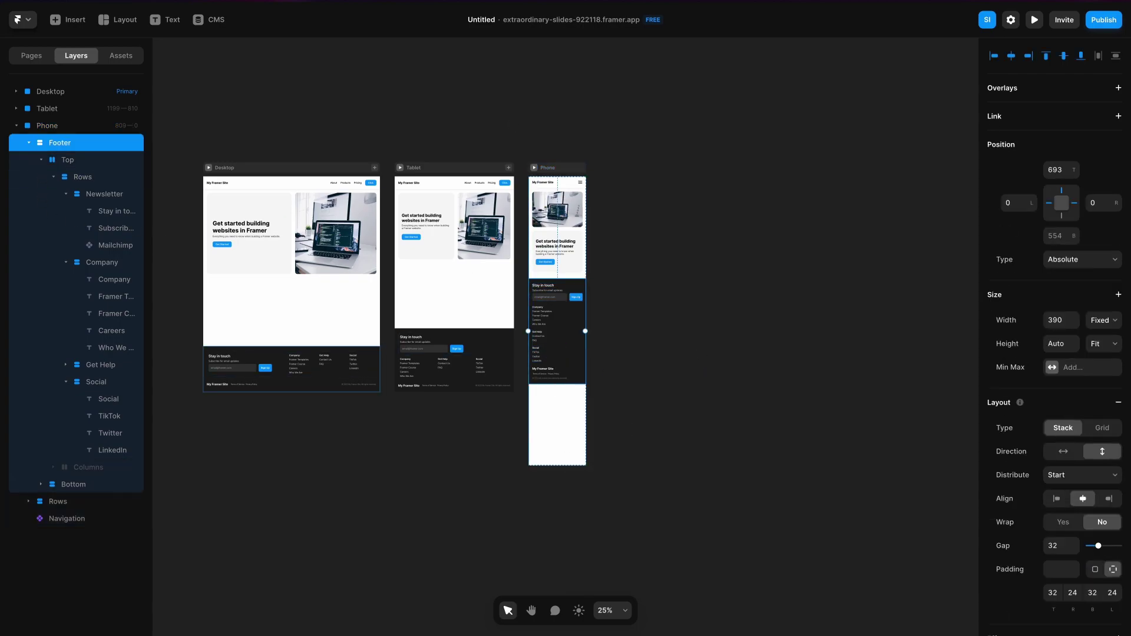
pyautogui.click(1082, 56)
pyautogui.click(774, 262)
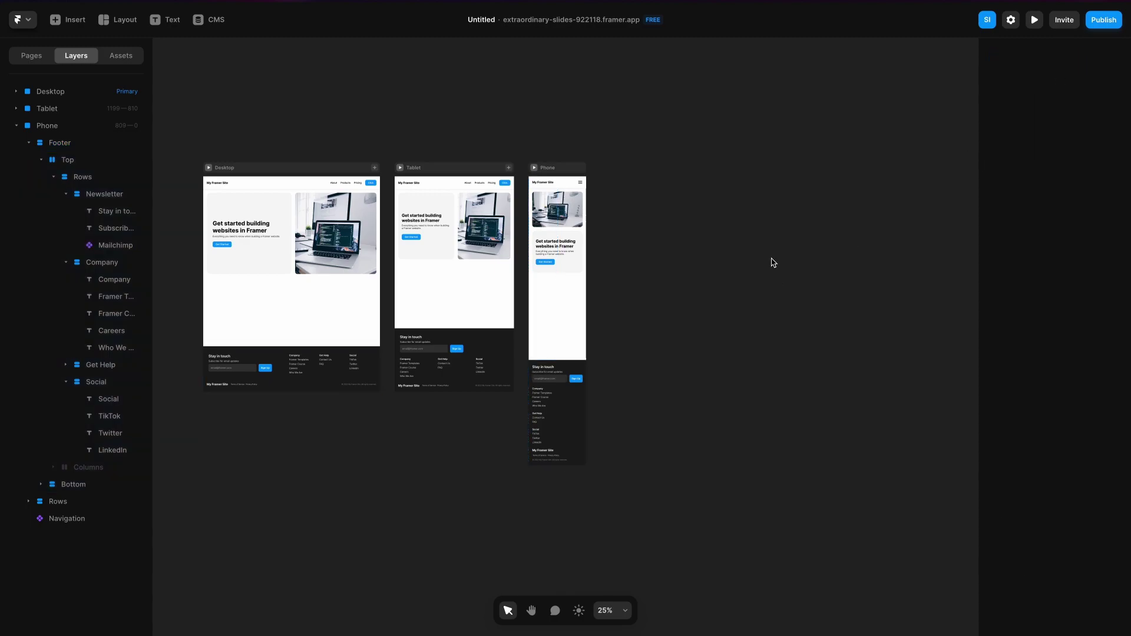
pyautogui.hscroll(-5, 769, 262)
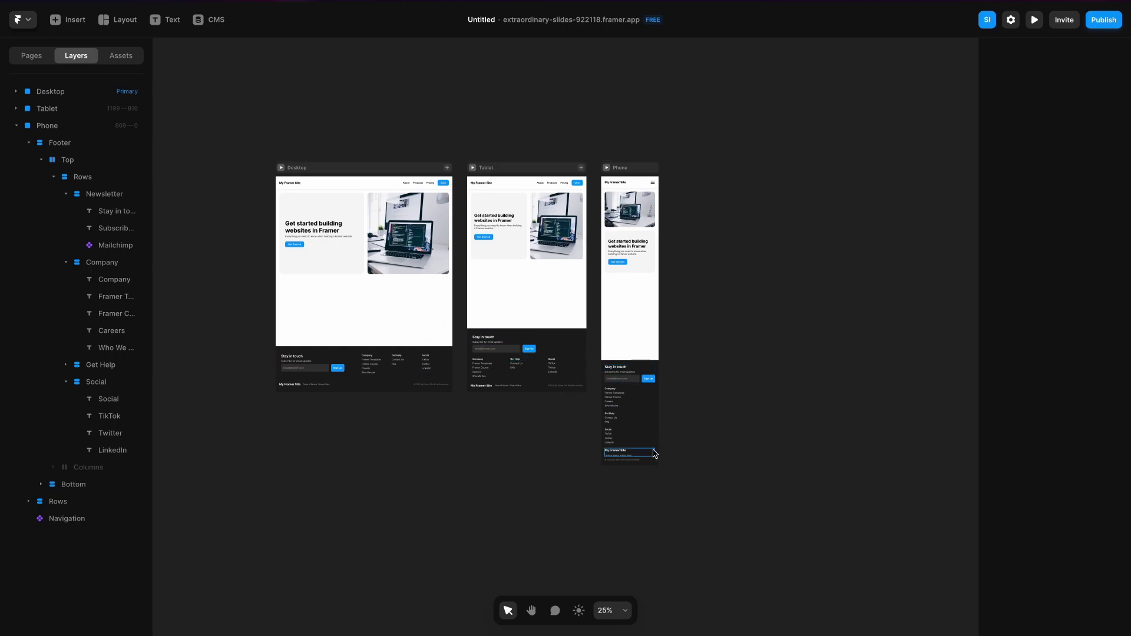
# Publish the site update and open the live preview
pyautogui.click(1091, 23)
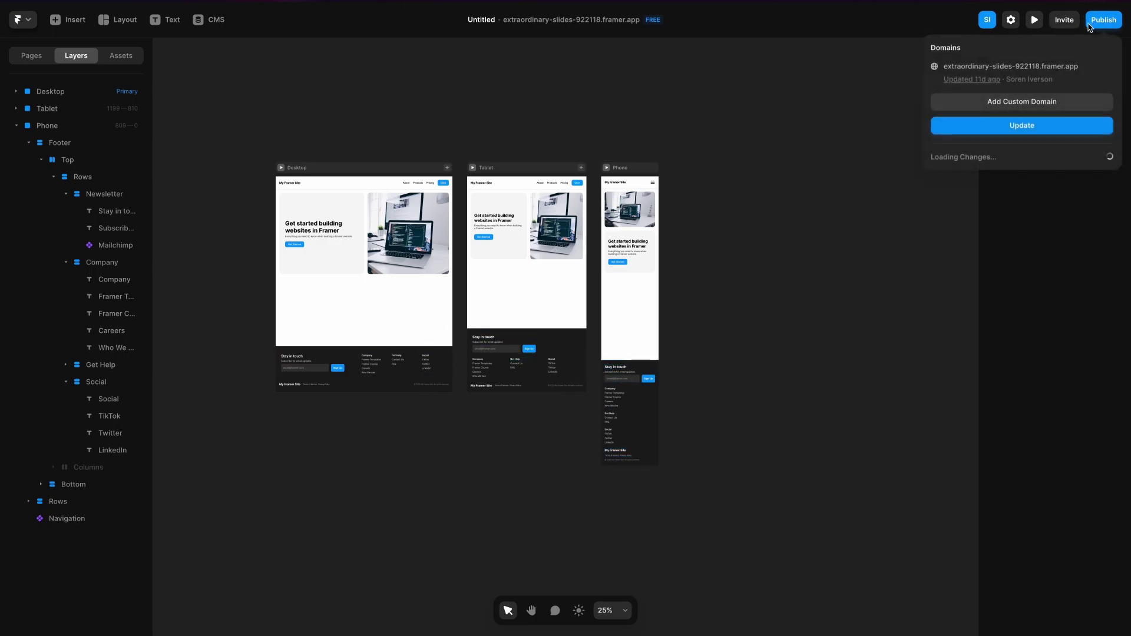
pyautogui.click(1025, 126)
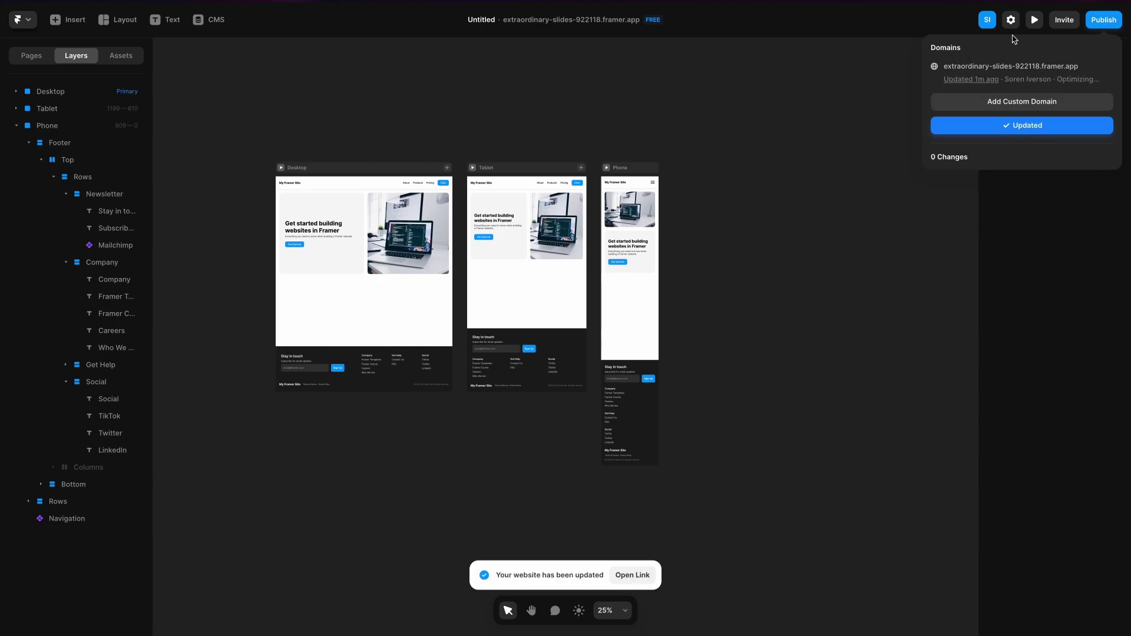
pyautogui.click(1034, 22)
pyautogui.click(1034, 21)
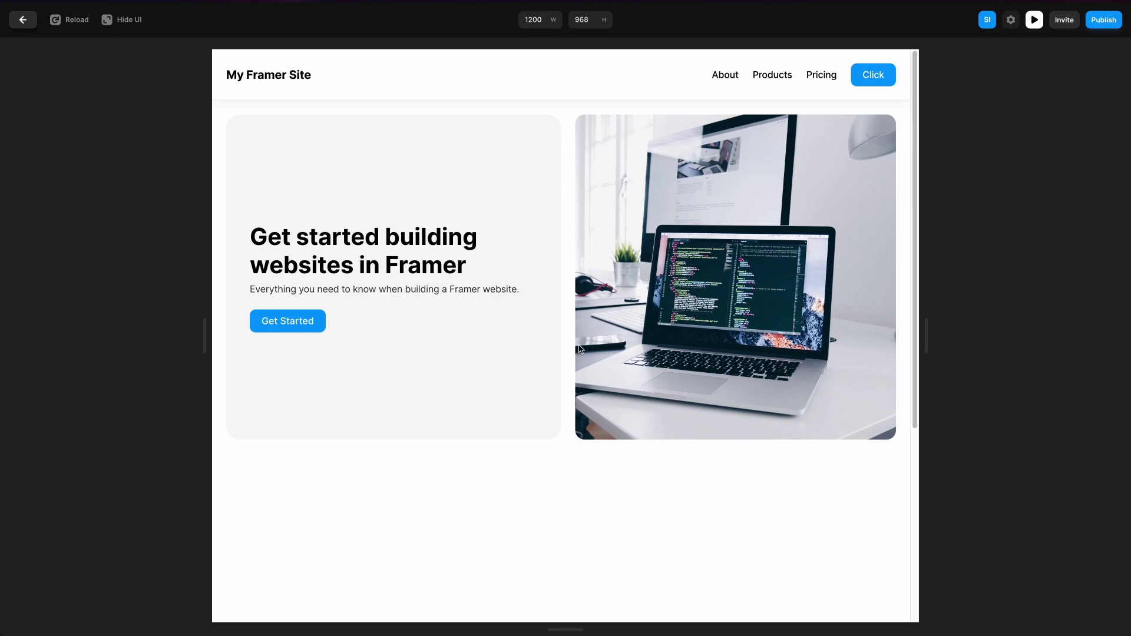
# Widen the preview to check the desktop footer's reflow, then exit back to the editor
pyautogui.scroll(-5, 579, 349)
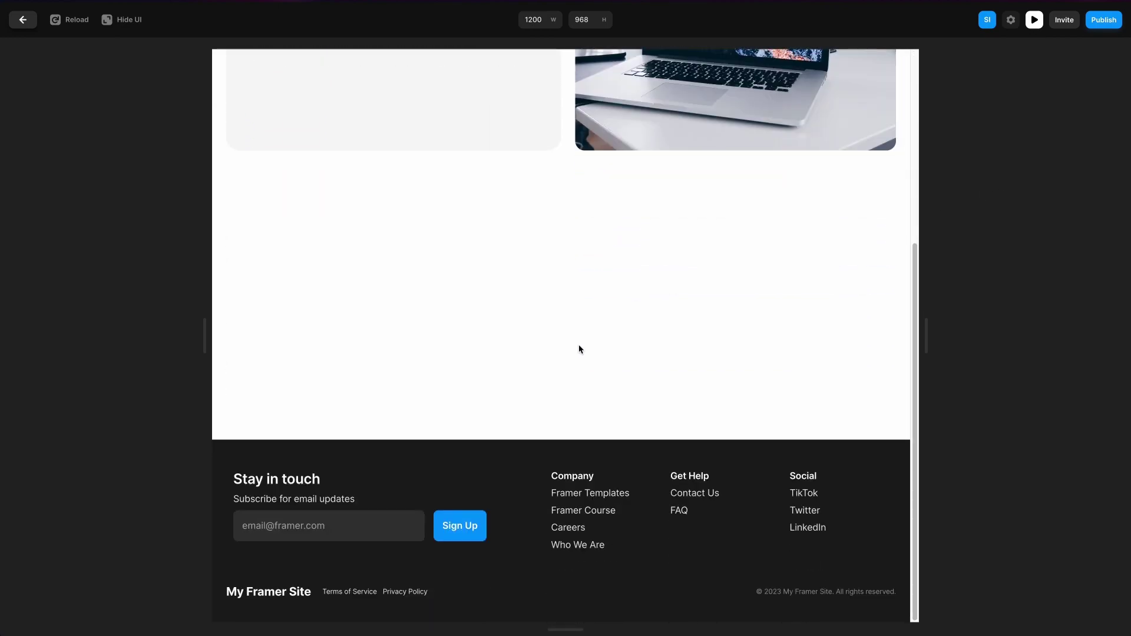
pyautogui.moveTo(928, 347); pyautogui.dragTo(968, 352)
pyautogui.scroll(-5, 590, 347)
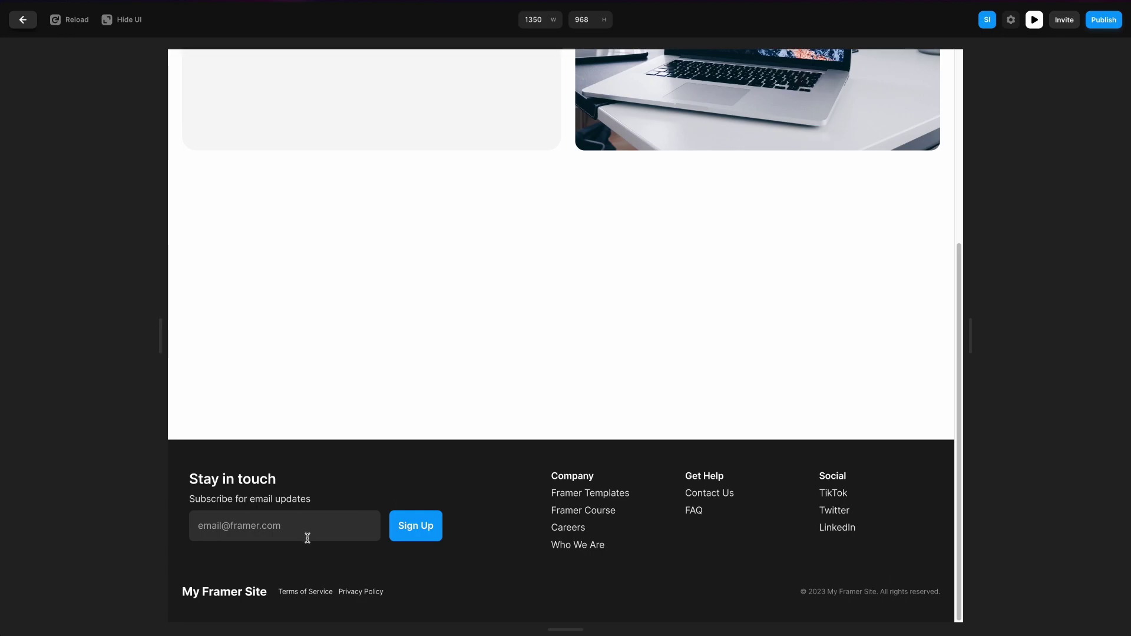
pyautogui.click(21, 18)
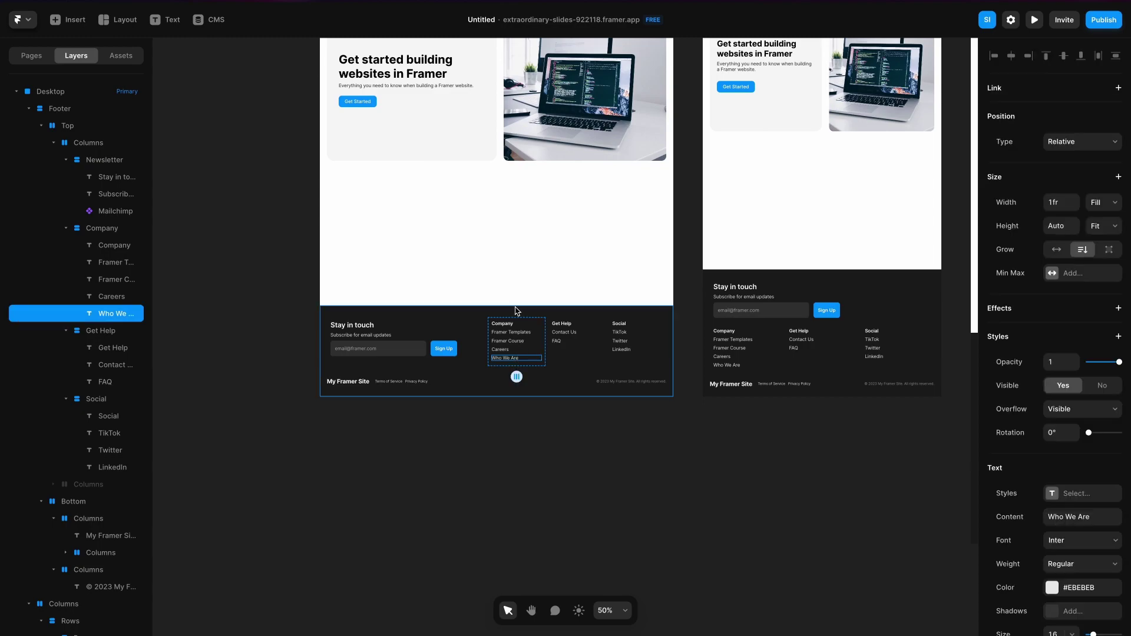
# Duplicate the Who We Are link twice and set the desktop Columns stack height to Fit Content
pyautogui.press('super+d')
pyautogui.press('super+d')
pyautogui.press('super+d')
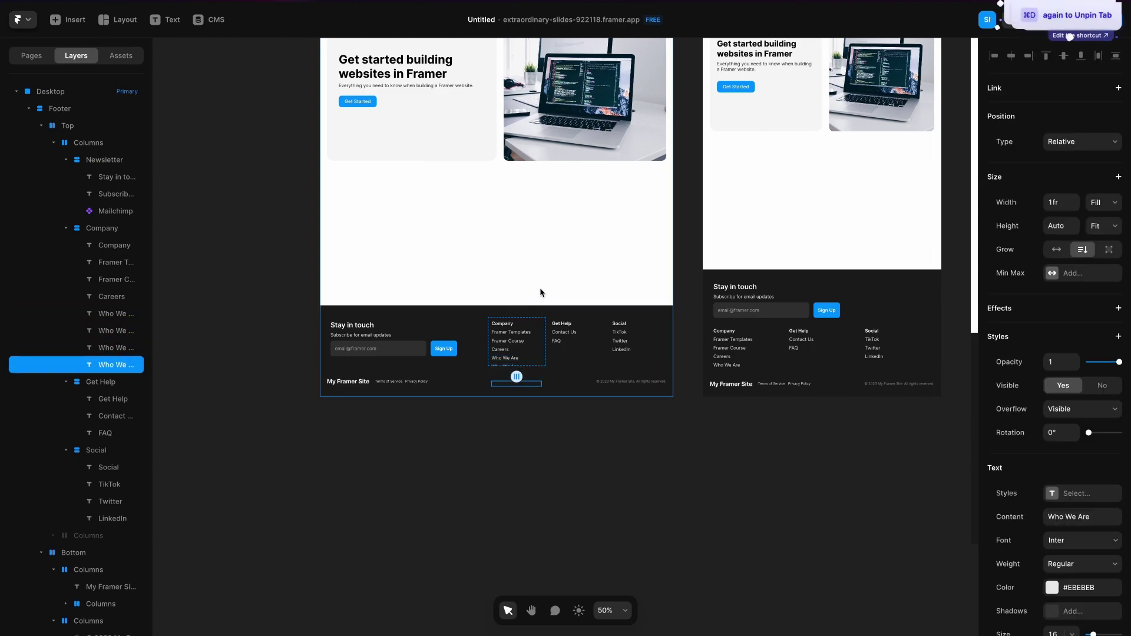
pyautogui.press('super+d')
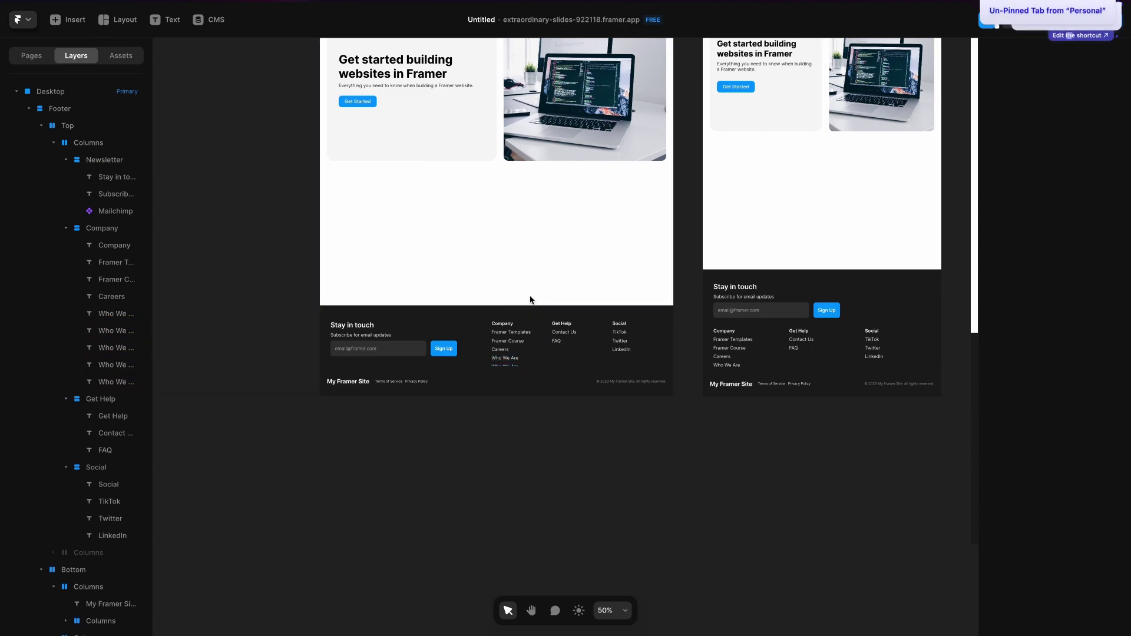
pyautogui.click(543, 313)
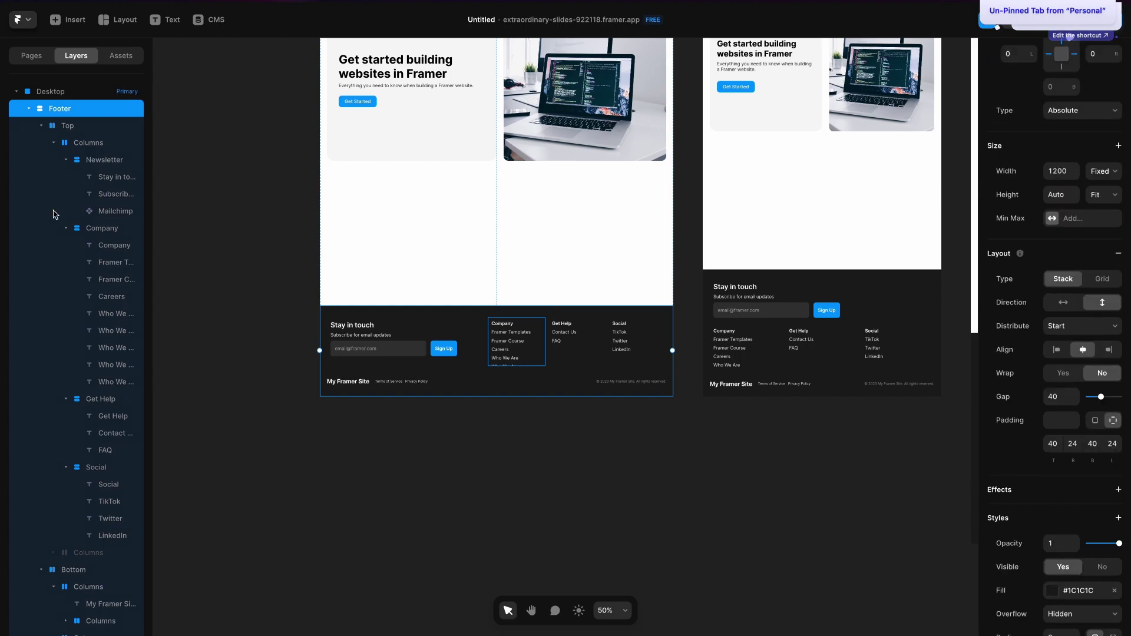
pyautogui.click(67, 125)
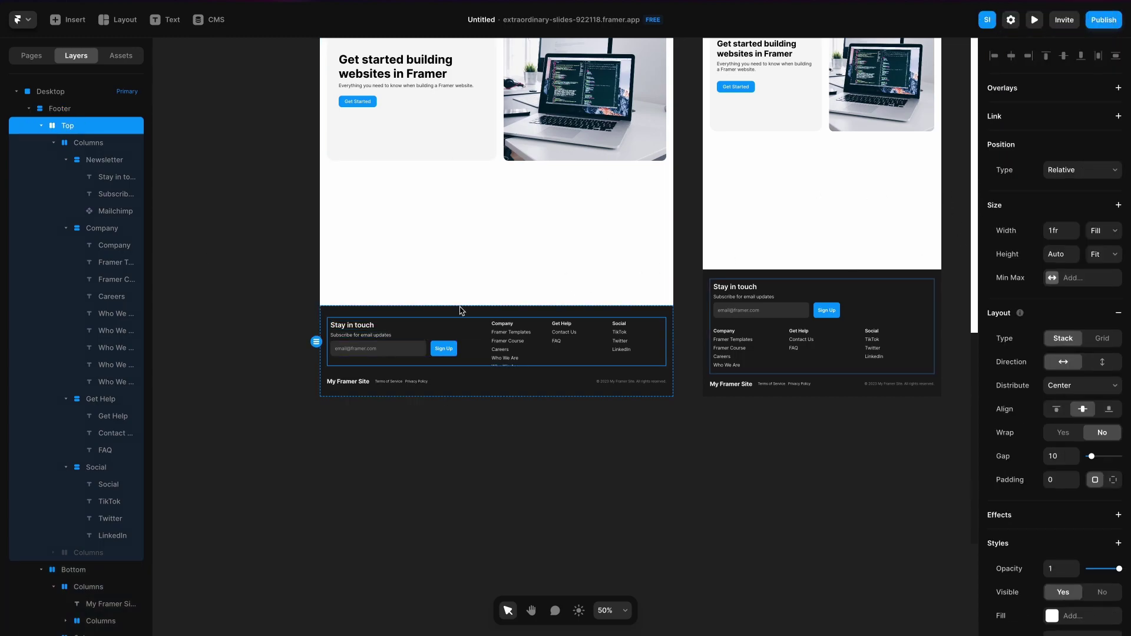
pyautogui.click(80, 144)
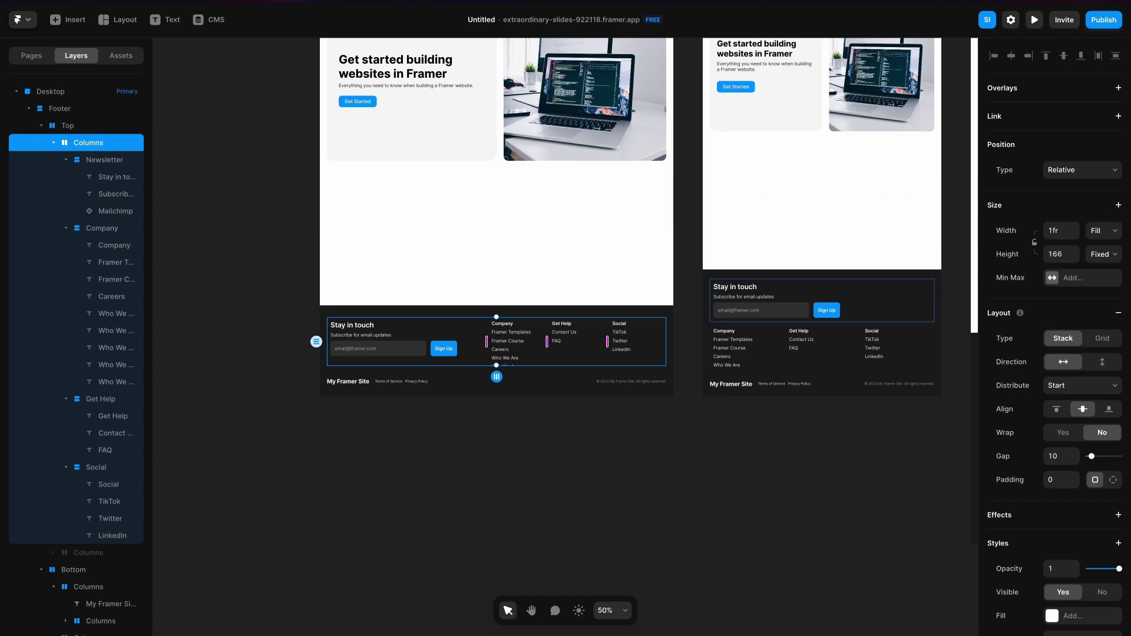
pyautogui.click(1105, 255)
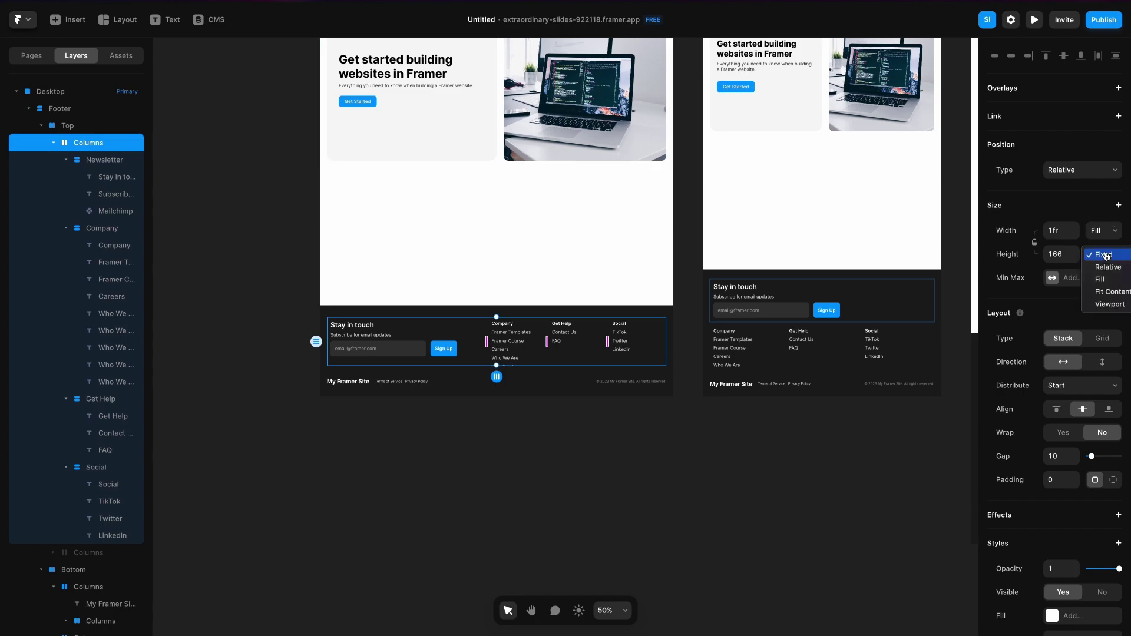
pyautogui.click(1110, 291)
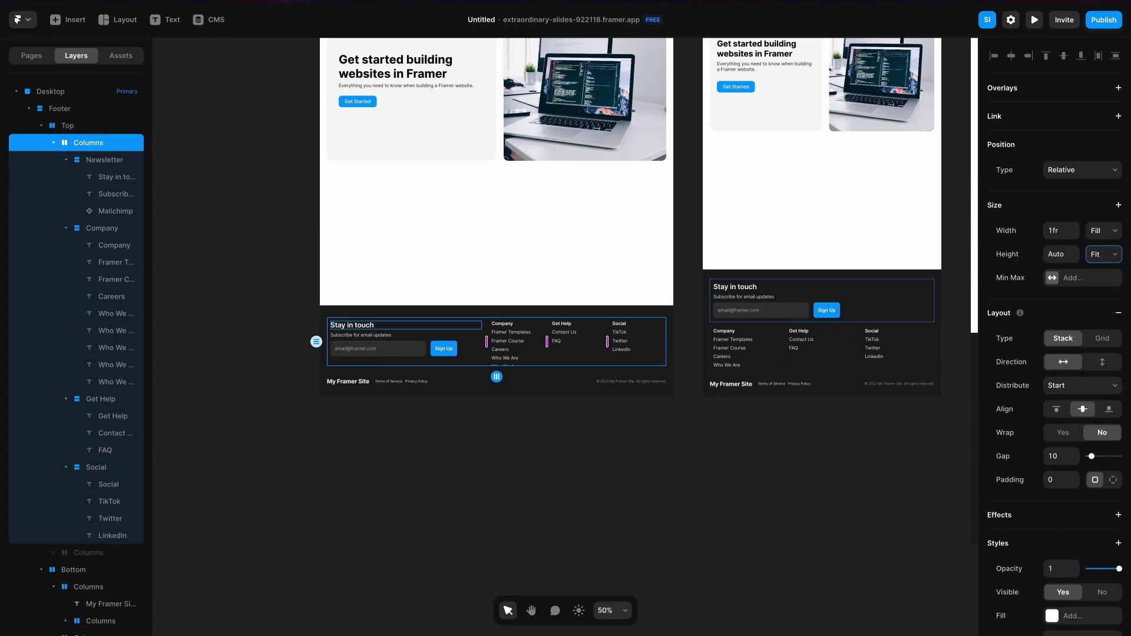
# Set the Company column height to Fit Content and undo the extra Who We Are duplicates
pyautogui.click(108, 232)
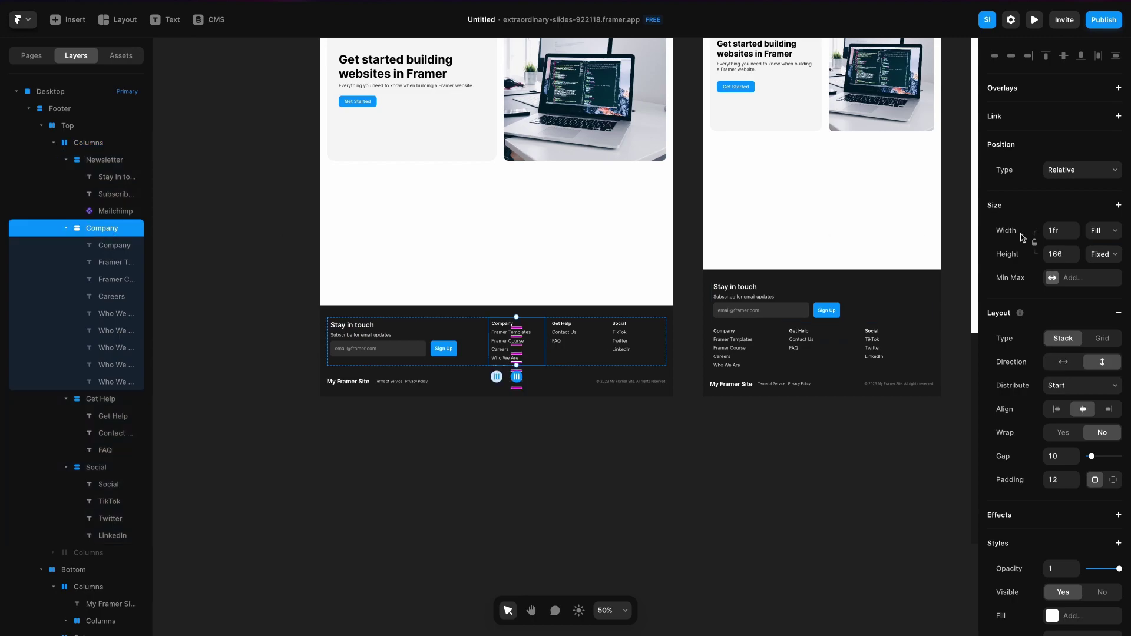
pyautogui.click(1100, 254)
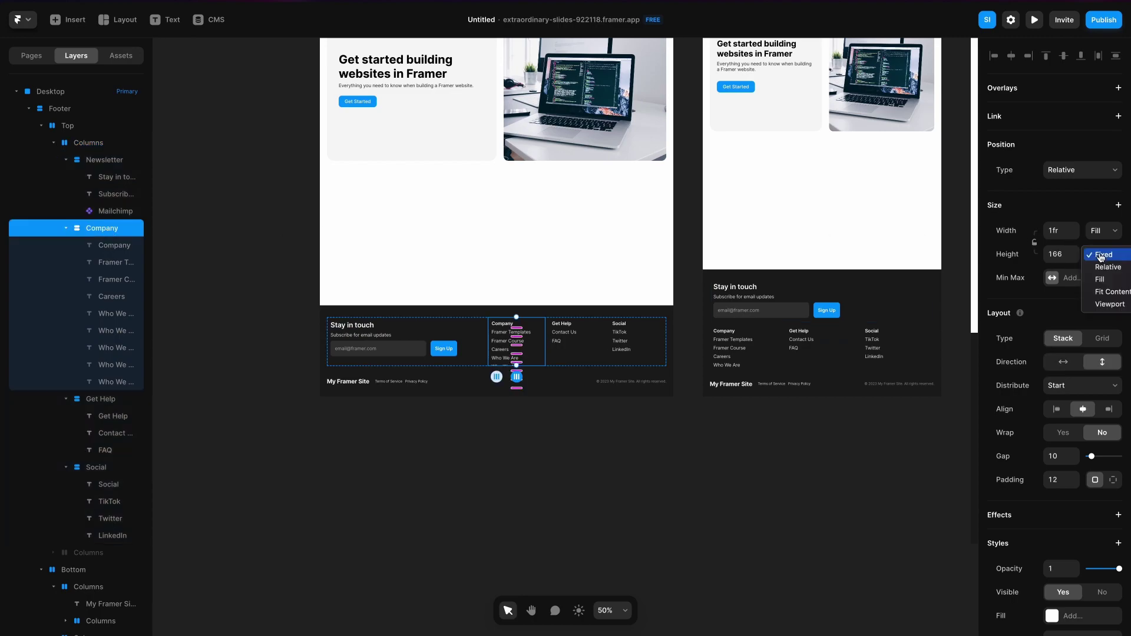
pyautogui.click(1106, 293)
pyautogui.press('Escape')
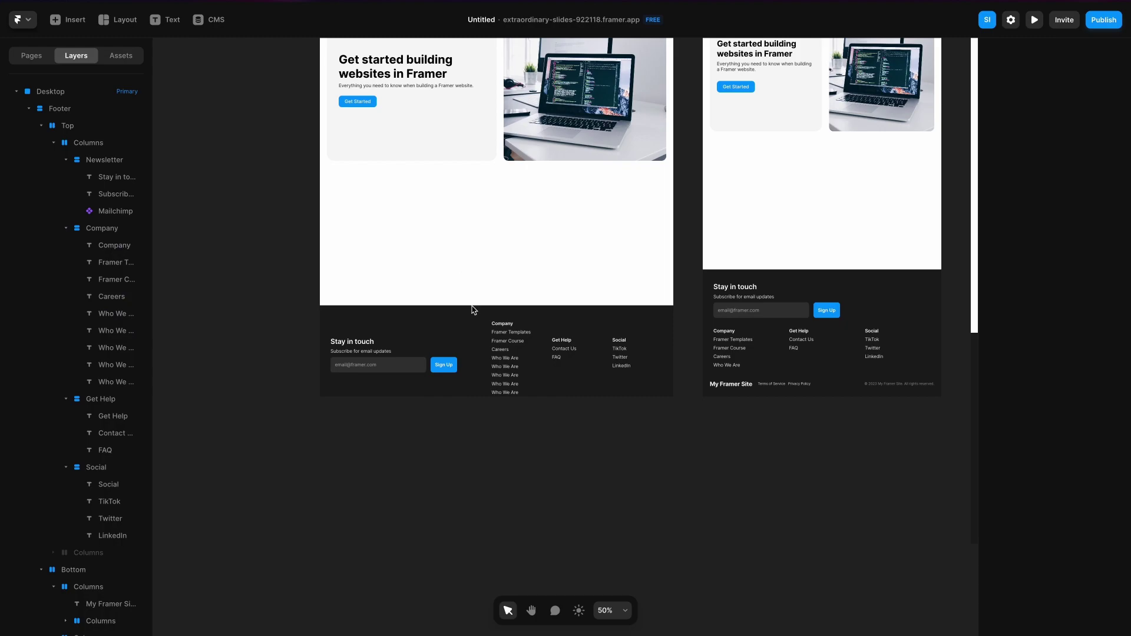
pyautogui.moveTo(474, 309); pyautogui.dragTo(472, 257)
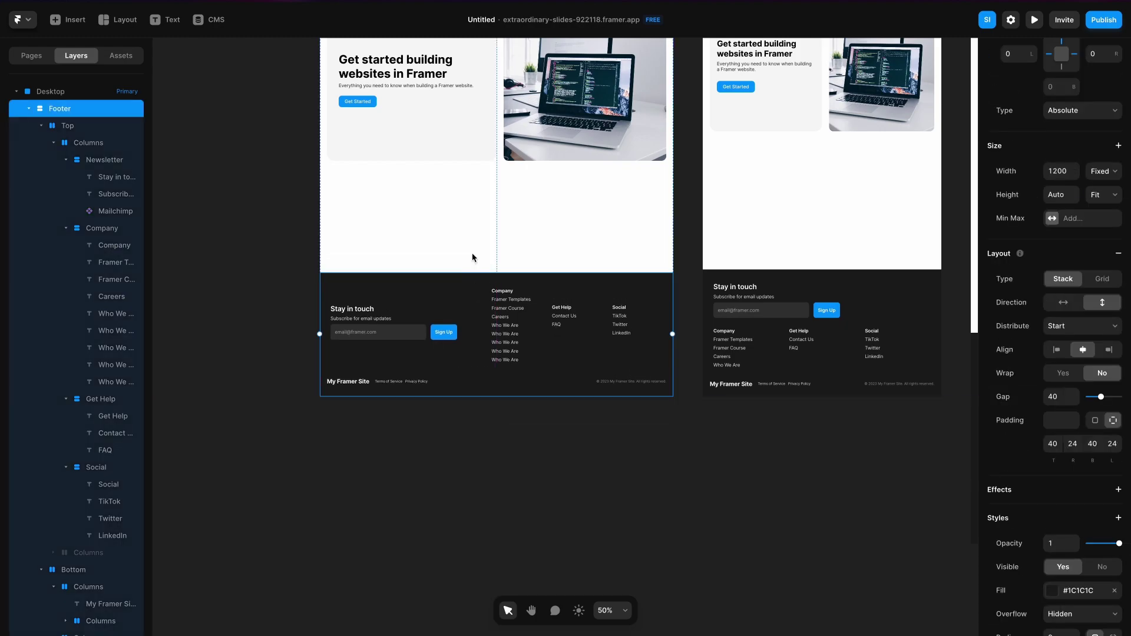
pyautogui.click(517, 341)
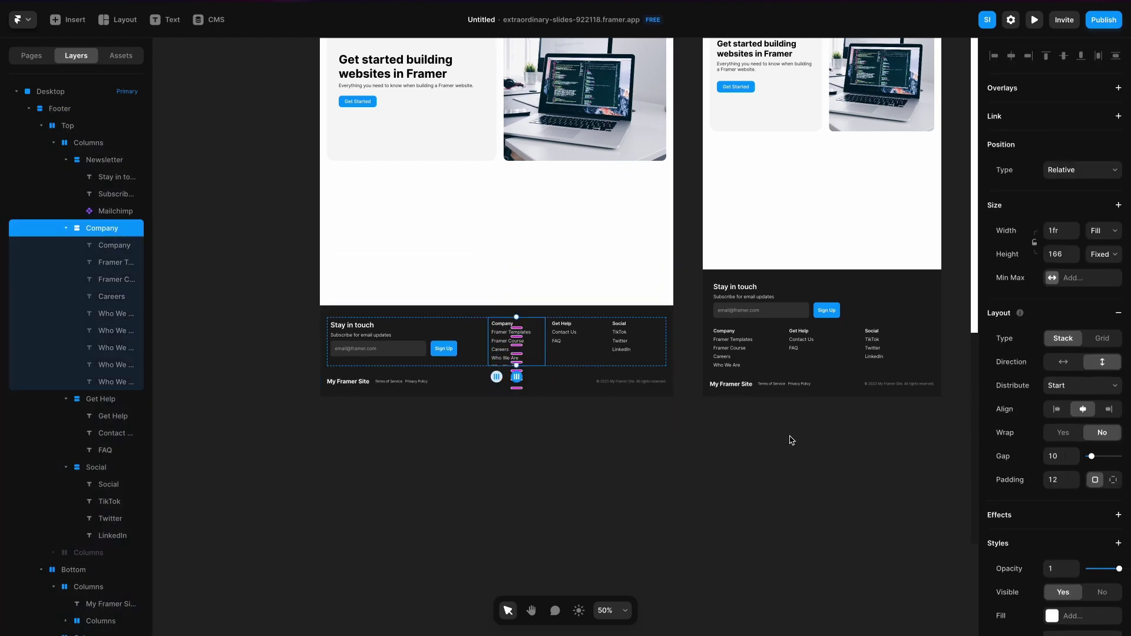
pyautogui.hotkey('ctrl', 'z')
pyautogui.hotkey('ctrl', 'z')
pyautogui.hotkey('ctrl', 'z')
pyautogui.hotkey('ctrl', 'z')
pyautogui.hotkey('ctrl', 'z')
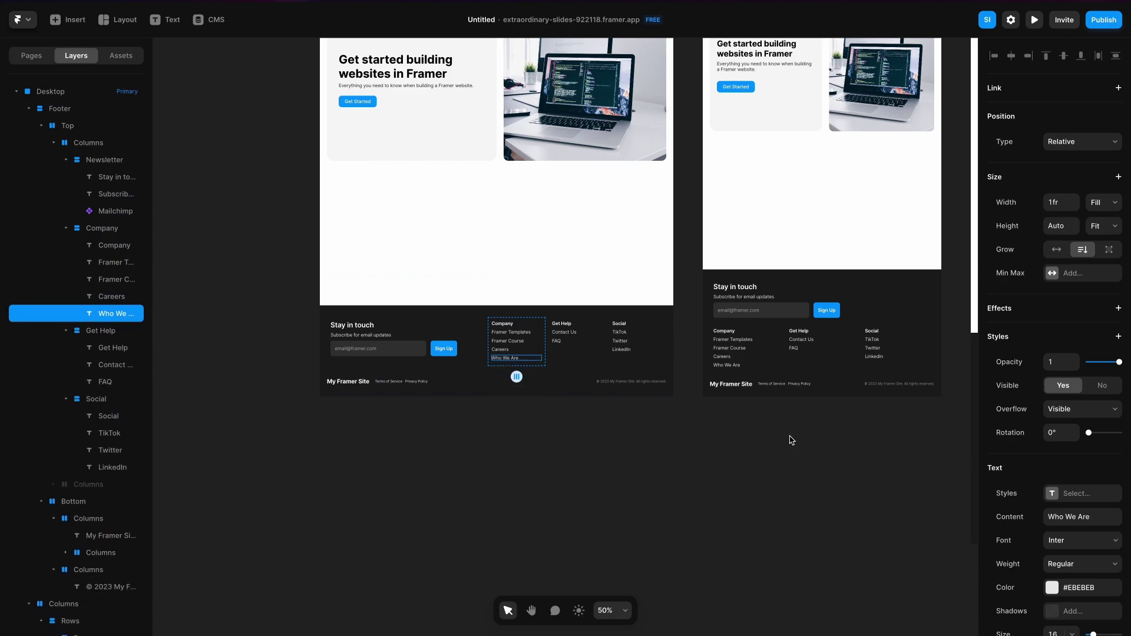
pyautogui.click(783, 424)
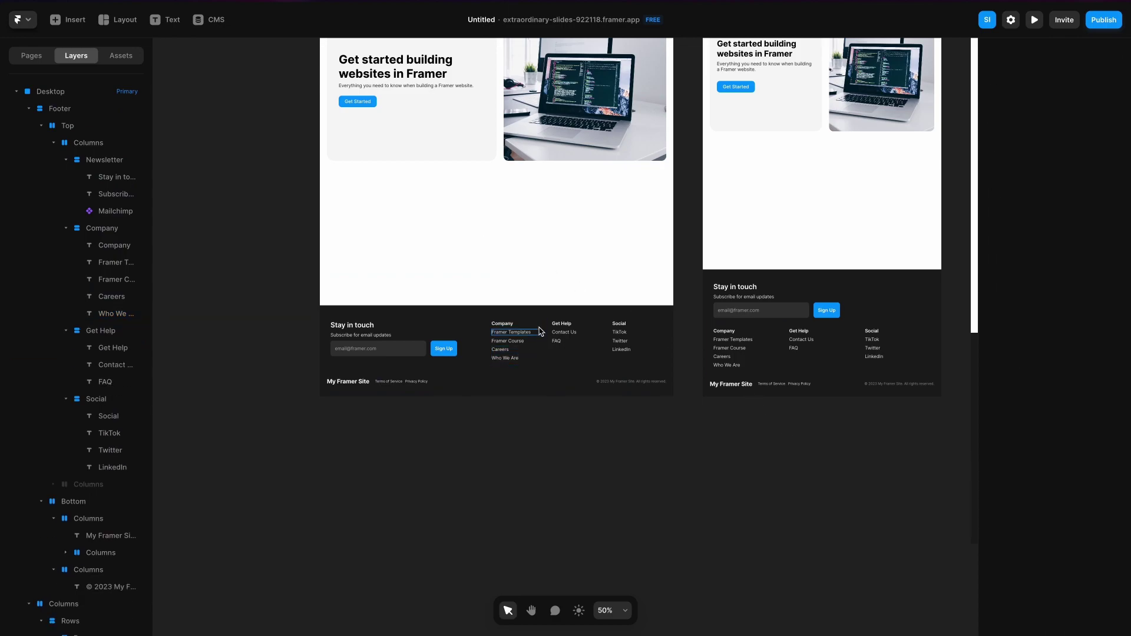
pyautogui.scroll(2, 614, 274)
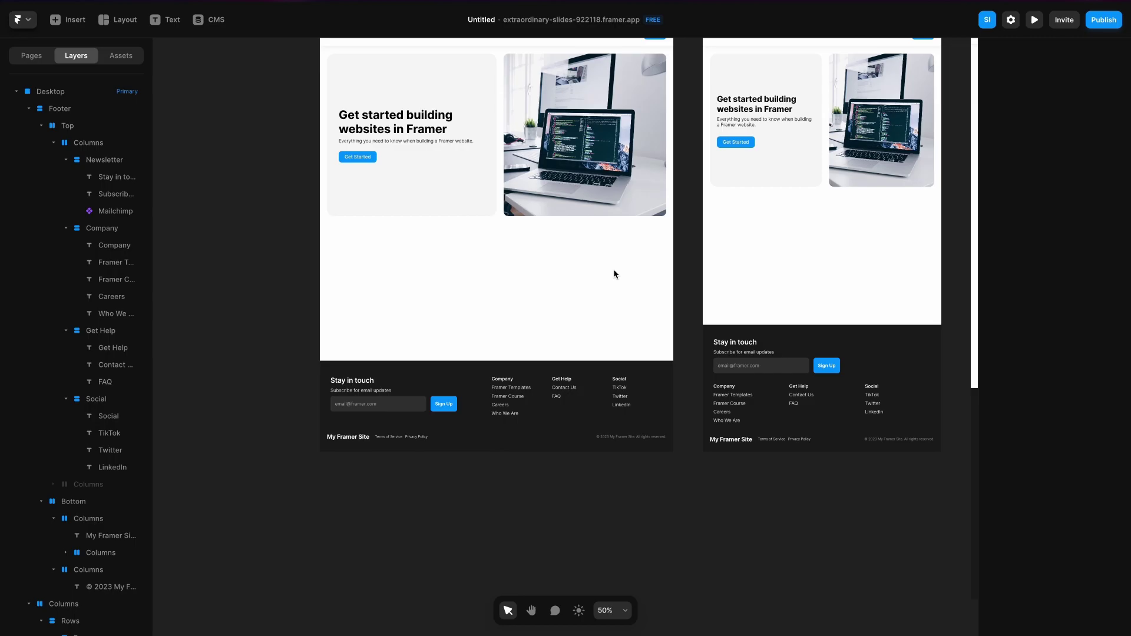